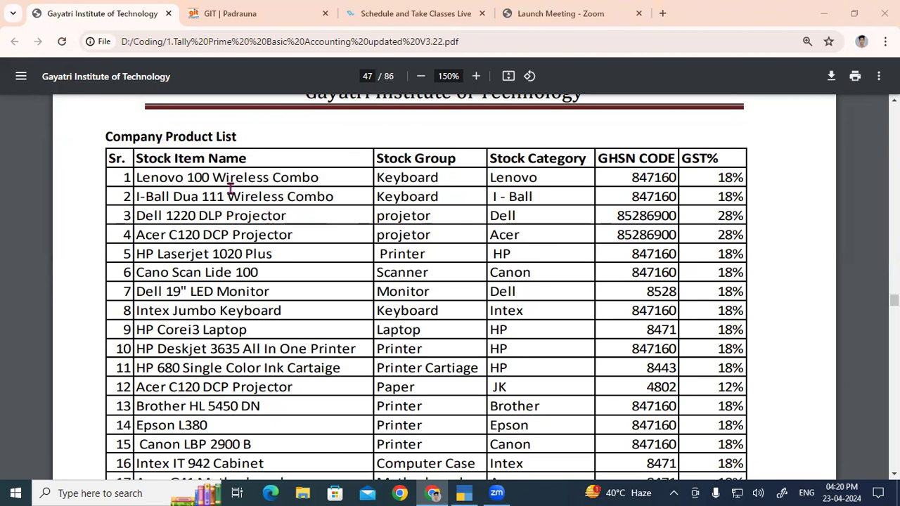
- Examine the party list and the column headings of the Company Product List on page 47
scroll(295, 261, "down", 5)
left_click_drag(146, 195, 404, 199)
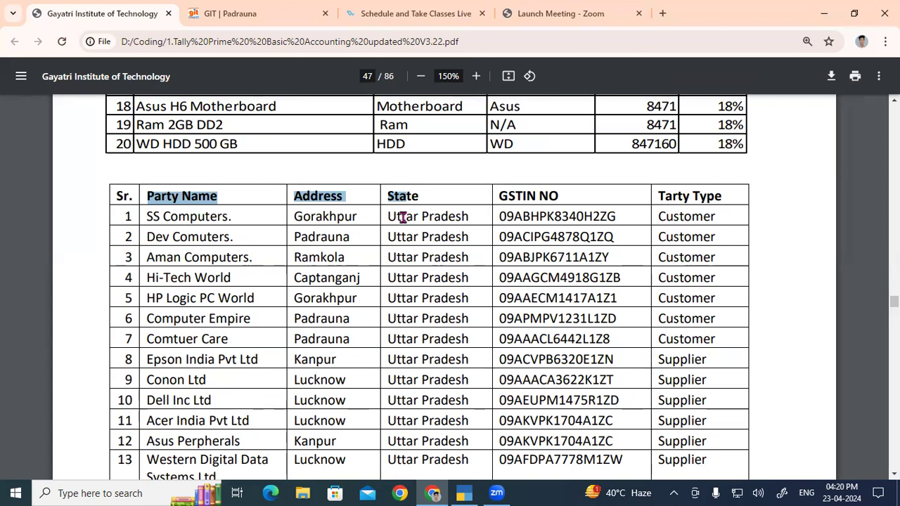
scroll(402, 218, "up", 6)
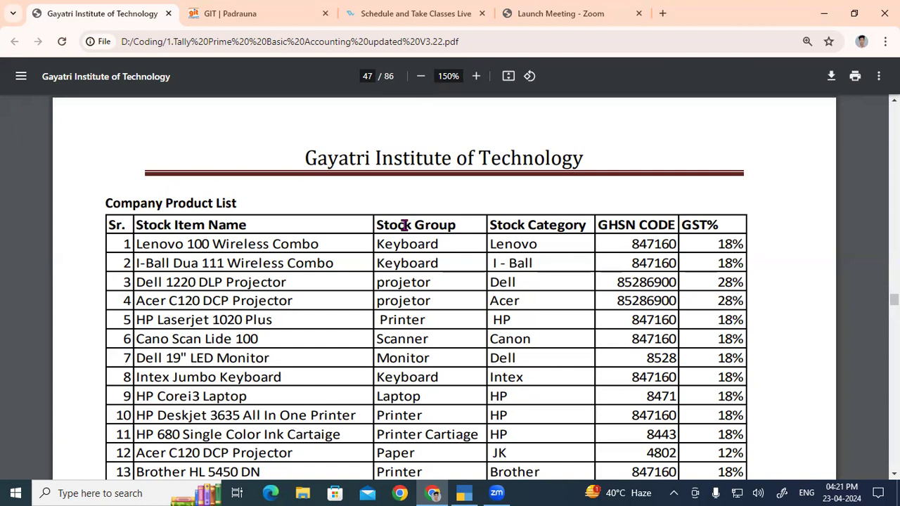
left_click_drag(114, 204, 264, 205)
scroll(261, 204, "down", 1)
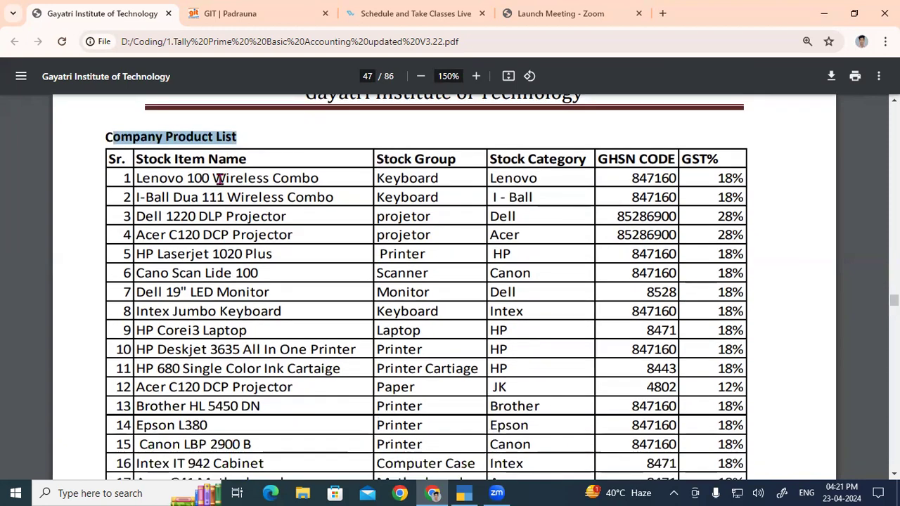
left_click_drag(136, 160, 245, 156)
left_click_drag(378, 160, 714, 160)
left_click(688, 159)
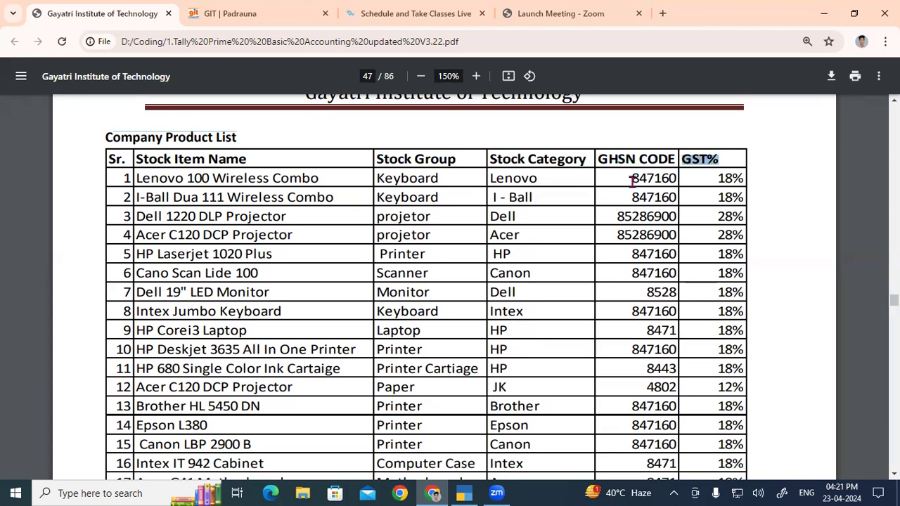
left_click_drag(137, 159, 699, 178)
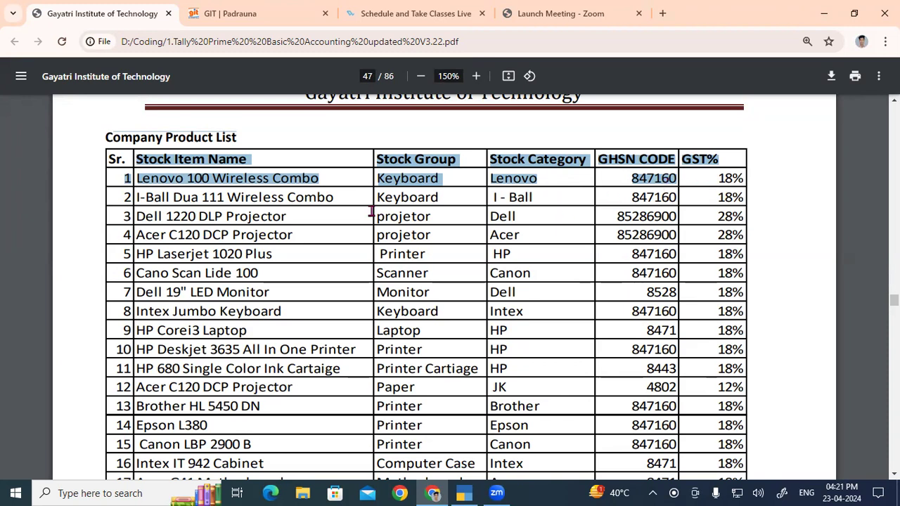
- Examine the first product rows of the Company Product List, from Lenovo 100 Wireless Combo to Dell 1220 DLP Projector
left_click(135, 177)
left_click_drag(150, 168, 675, 212)
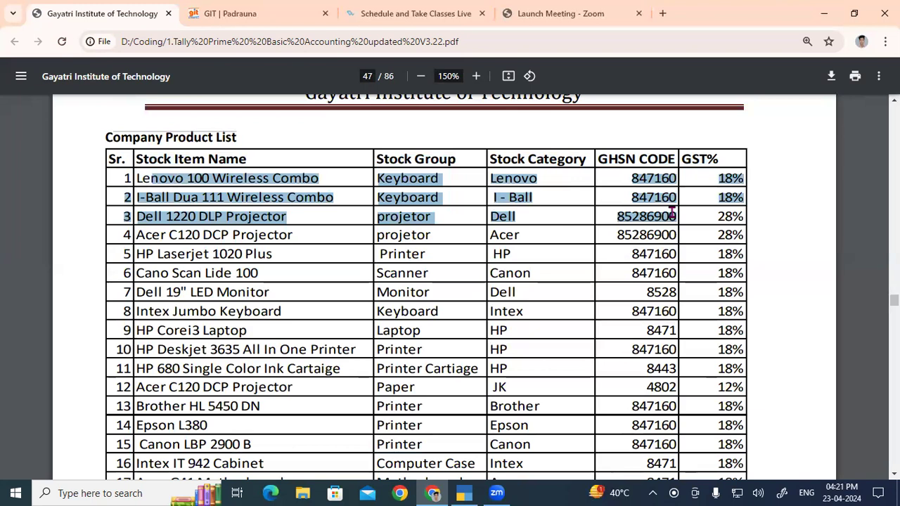
left_click(617, 225)
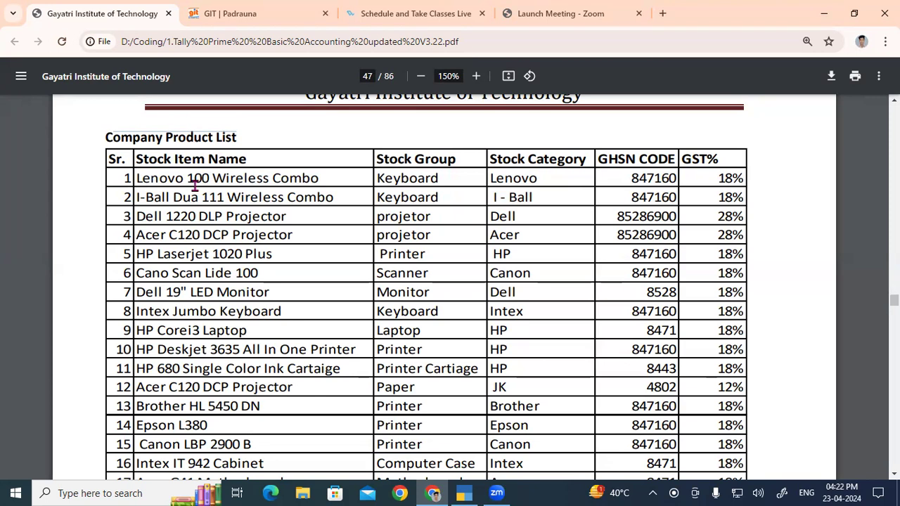
left_click_drag(138, 177, 310, 178)
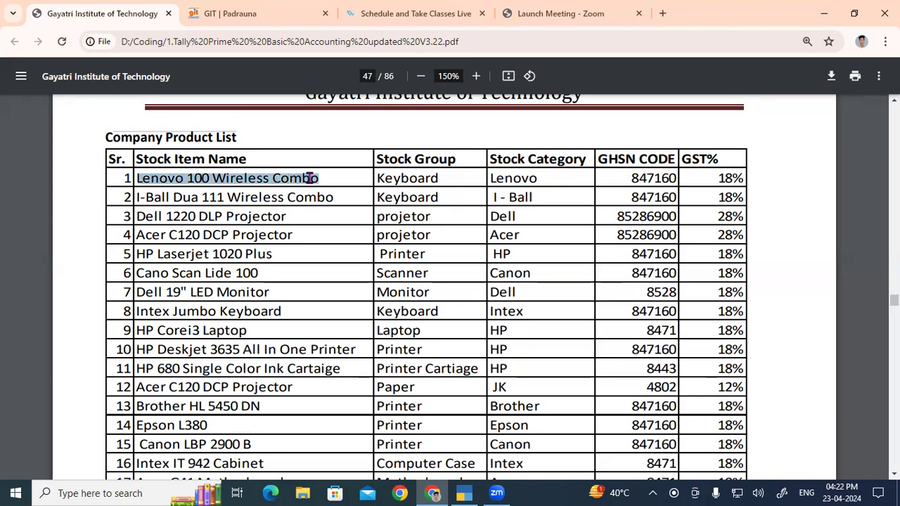
left_click(326, 178)
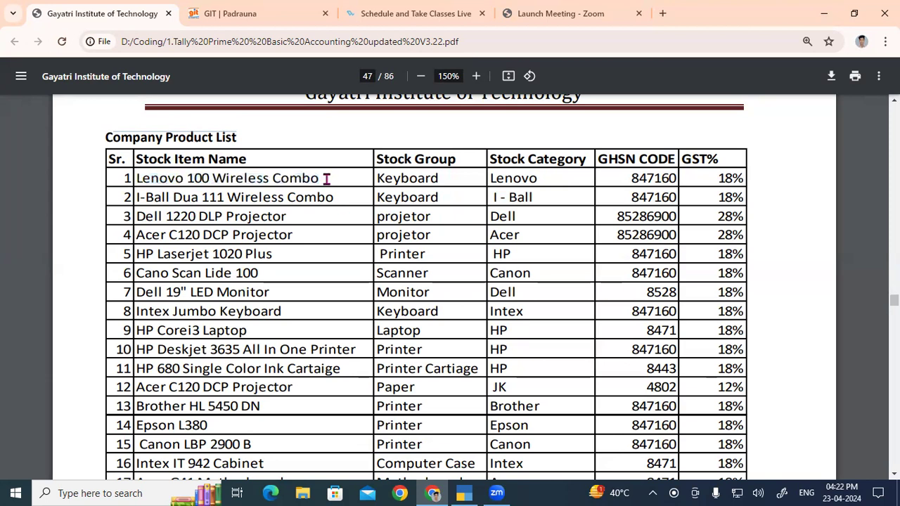
left_click_drag(326, 180, 346, 188)
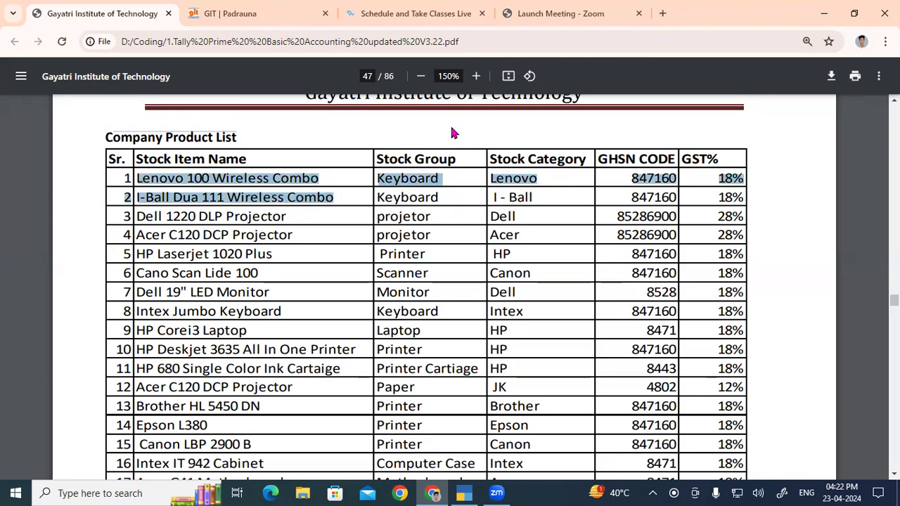
left_click(445, 207)
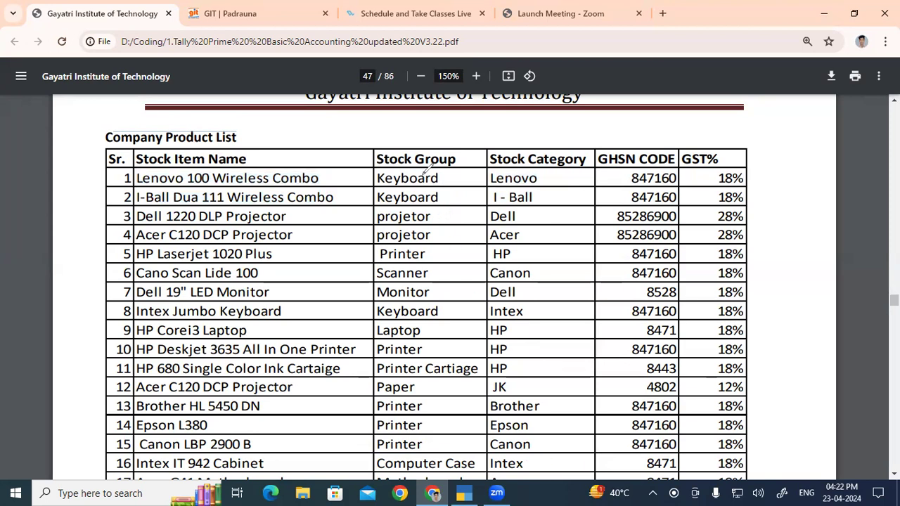
- Circle the Stock Group, Stock Category and Stock Item Name headings, link Stock Group to GHSN CODE and GST%, and clear the annotations
mouse_move(470, 147)
left_mouse_down()
mouse_move(375, 158)
mouse_move(430, 168)
left_mouse_up()
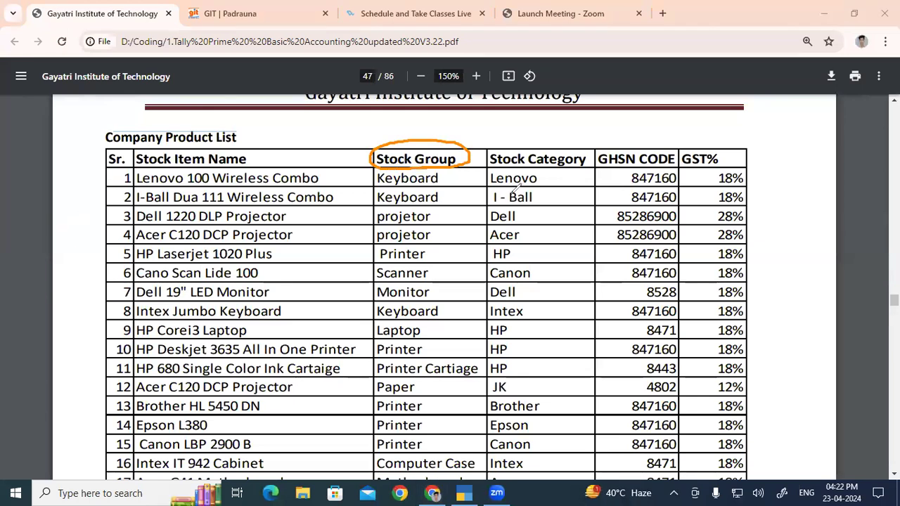
mouse_move(557, 141)
left_mouse_down()
mouse_move(491, 148)
mouse_move(562, 181)
mouse_move(571, 130)
mouse_move(540, 130)
left_mouse_up()
mouse_move(262, 144)
left_mouse_down()
mouse_move(148, 146)
mouse_move(144, 176)
mouse_move(252, 168)
mouse_move(259, 148)
left_mouse_up()
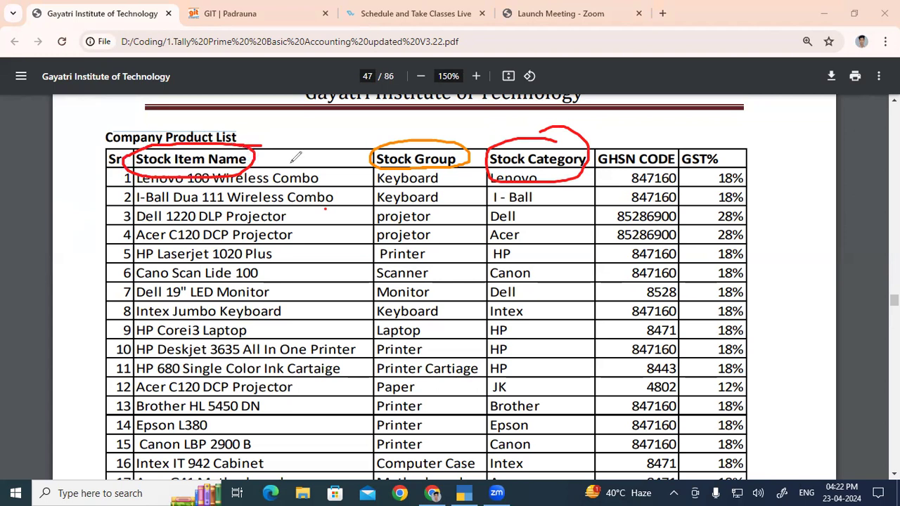
mouse_move(426, 141)
left_mouse_down()
mouse_move(517, 104)
mouse_move(635, 129)
mouse_move(665, 121)
mouse_move(710, 128)
mouse_move(711, 146)
left_mouse_up()
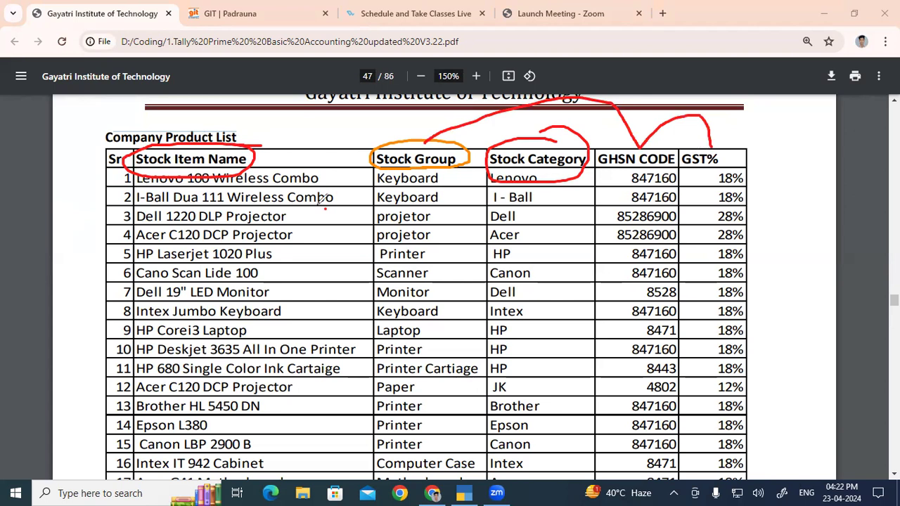
left_click(64, 327)
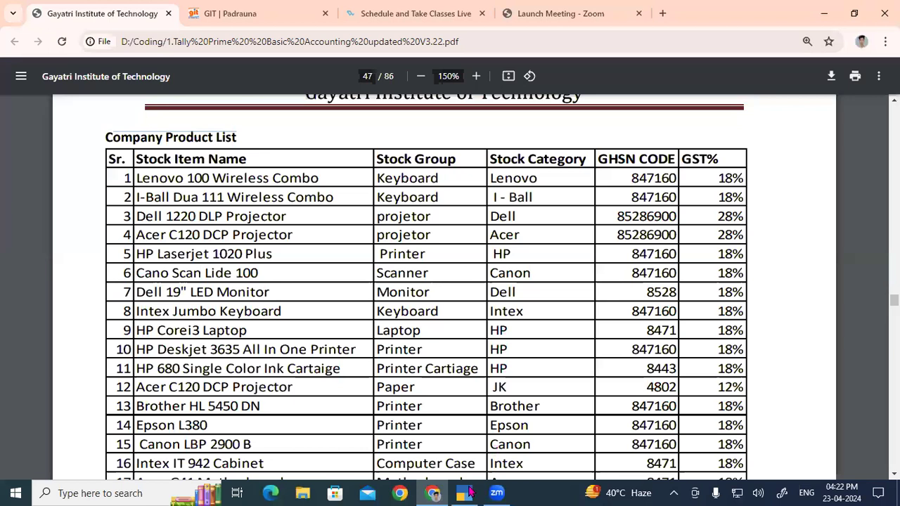
- Switch to TallyPrime and start creating a new Stock Group inventory master
left_click(470, 493)
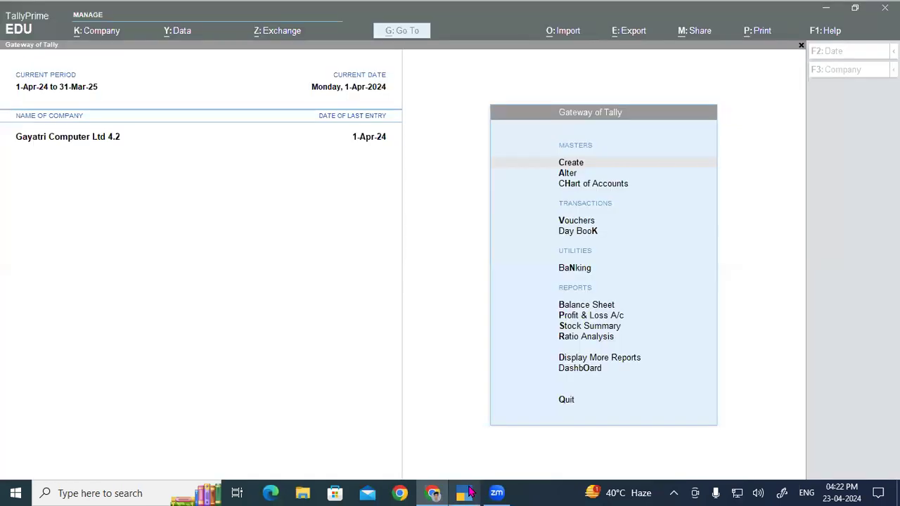
key("Return")
key("Down")
key("Down")
key("Down")
key("Down")
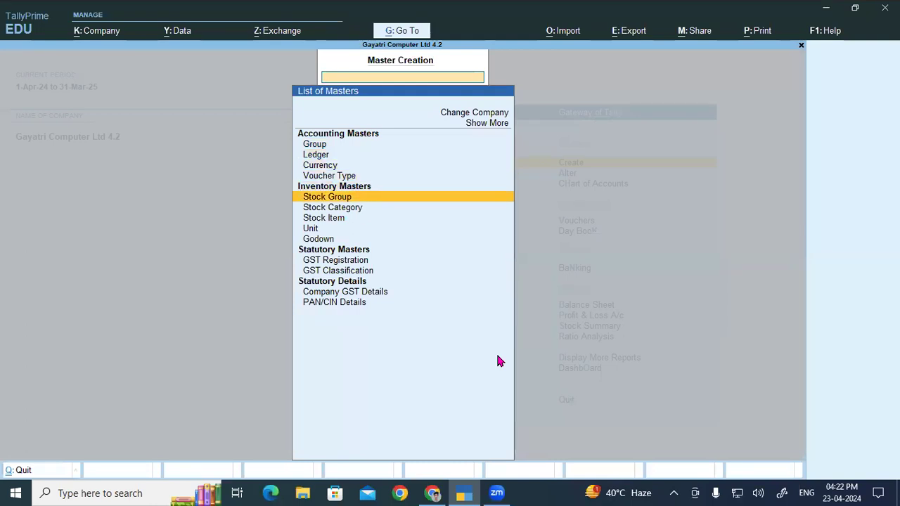
key("Return")
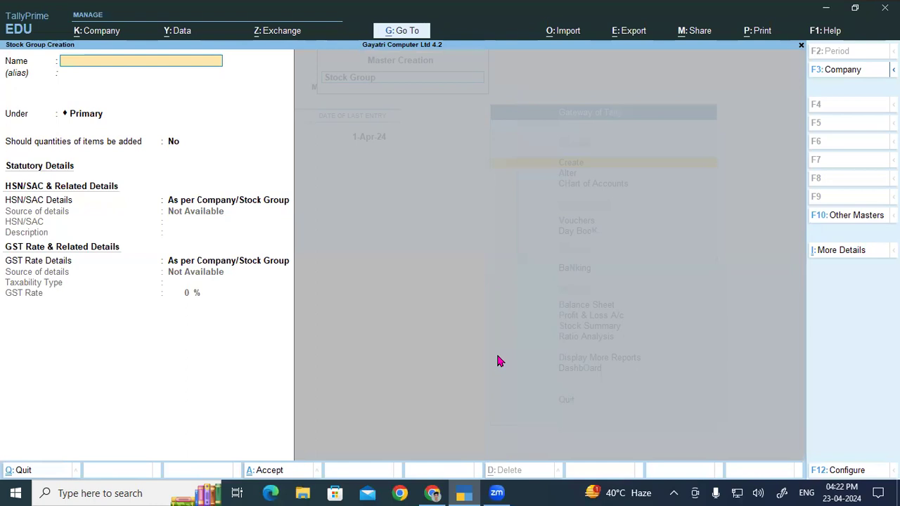
- Copy the stock group name Keyboard from the PDF product list into the new group's name in TallyPrime
left_click(432, 494)
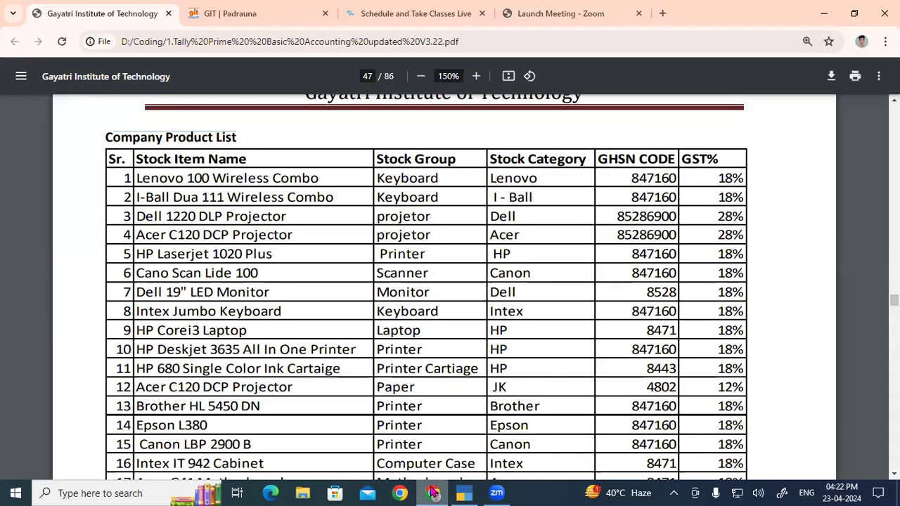
double_click(398, 182)
key("ctrl+c")
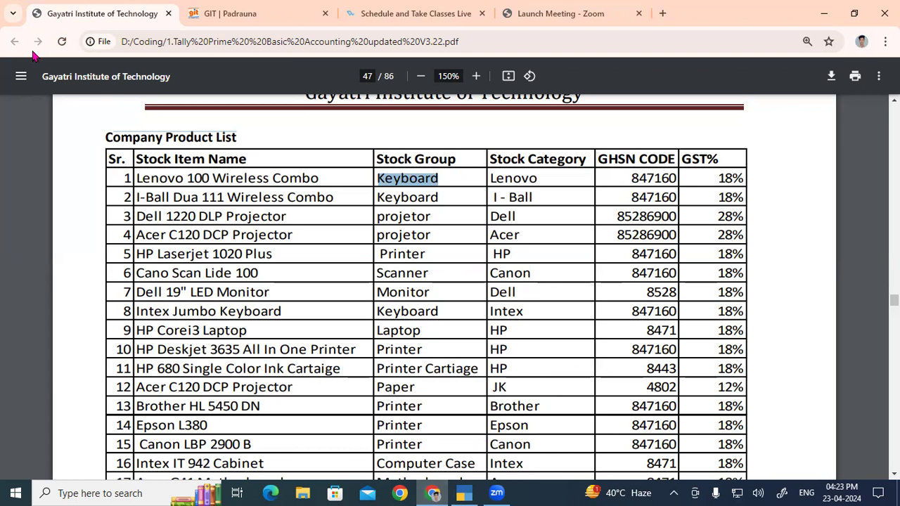
key("alt+Tab")
key("ctrl+v")
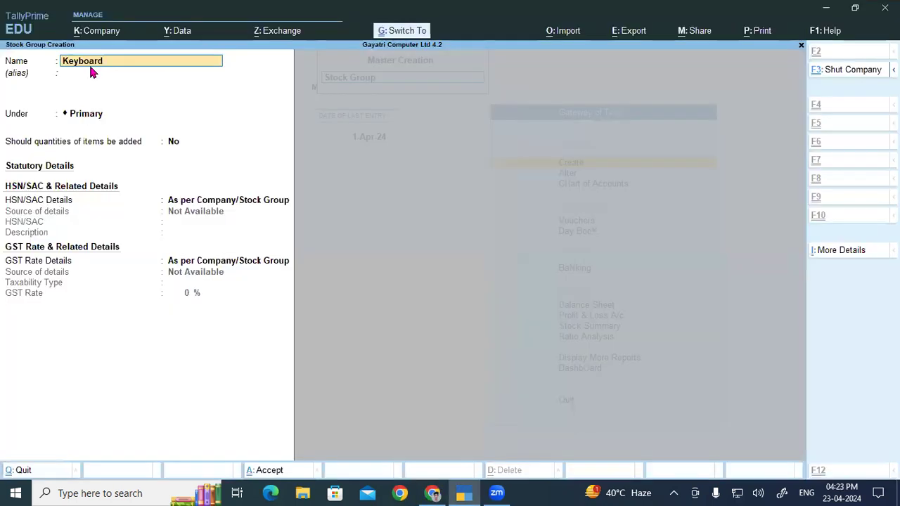
- Place the Keyboard group under Primary without an alias and set adding of item quantities to Yes
key("Return")
key("Return")
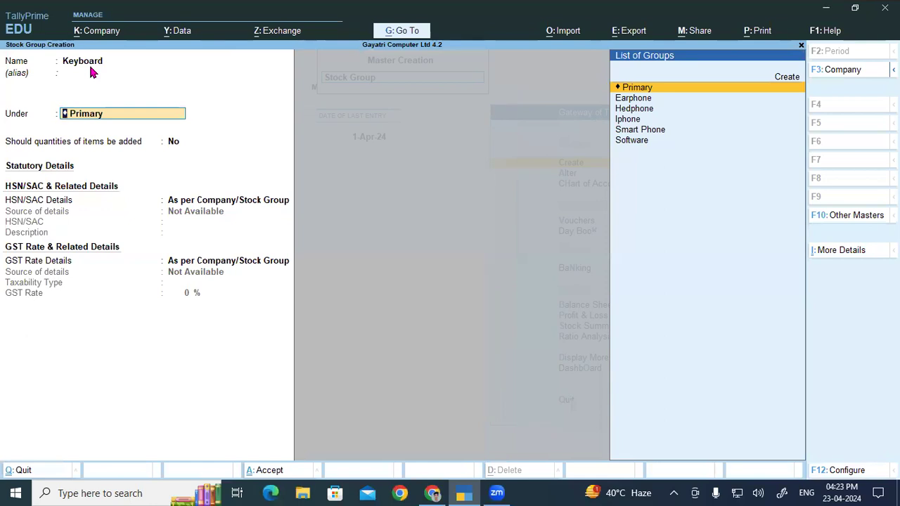
key("Return")
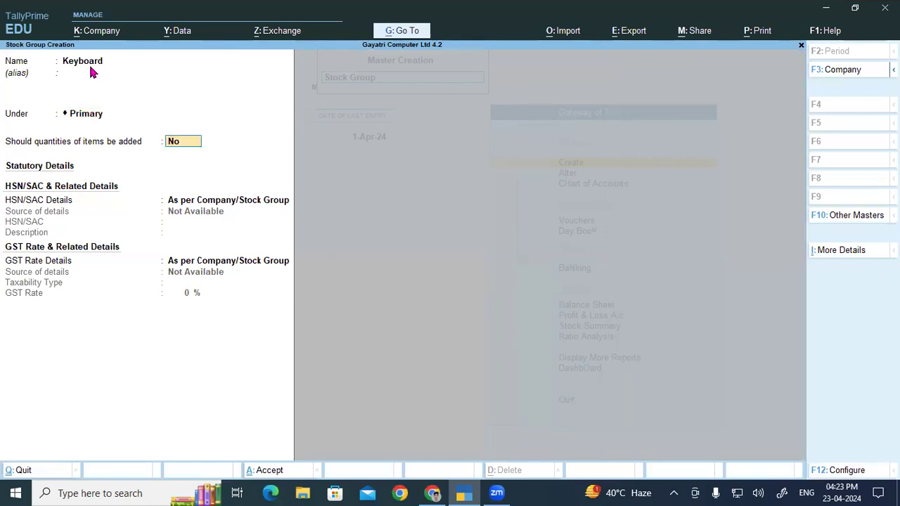
key("y")
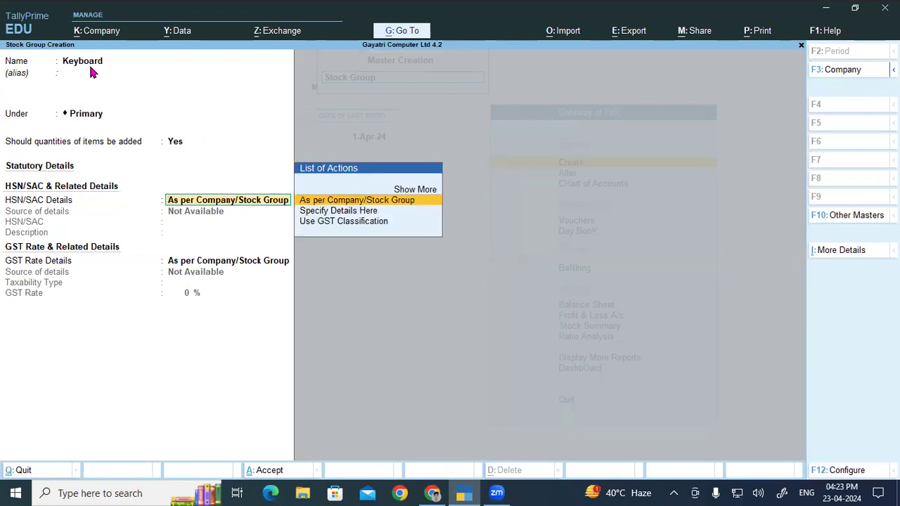
- Specify the Keyboard group's HSN/SAC details here with code 847160 from the product list and description Keyboard
key("Down")
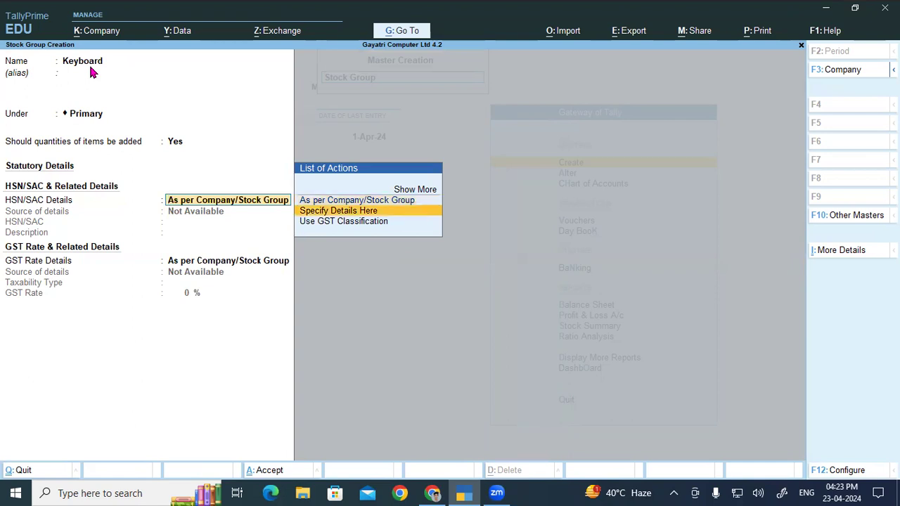
key("Return")
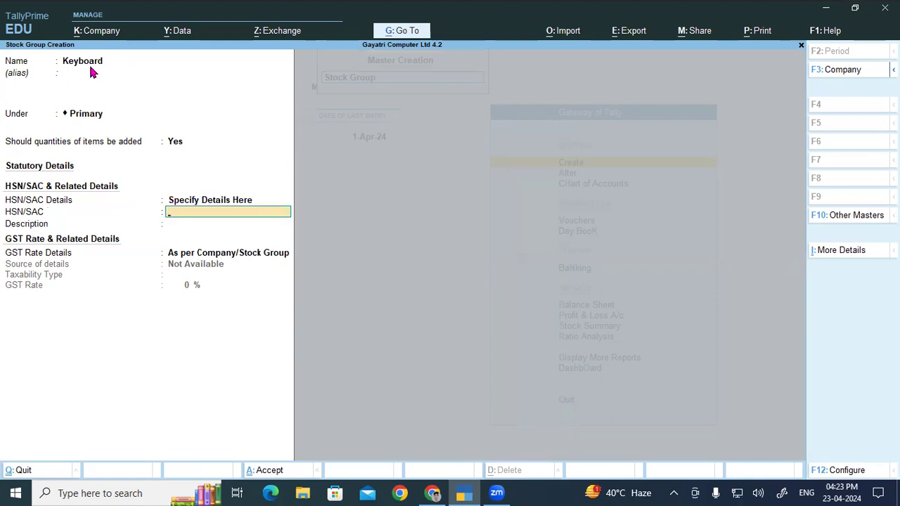
key("alt+Tab")
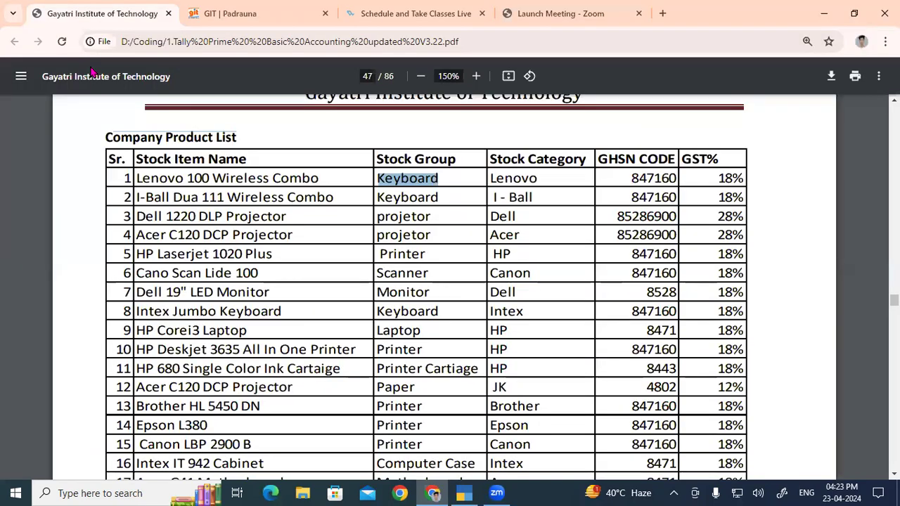
key("alt+Tab")
type("8471")
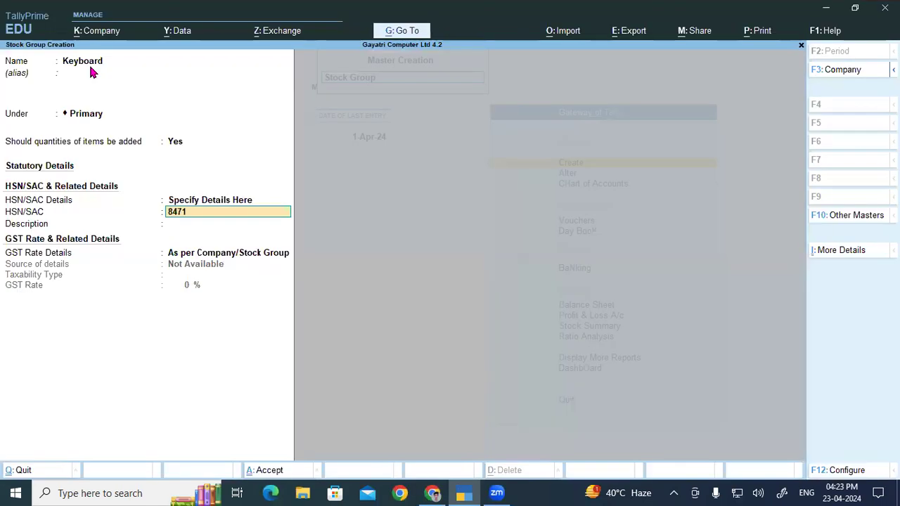
type("60")
key("Return")
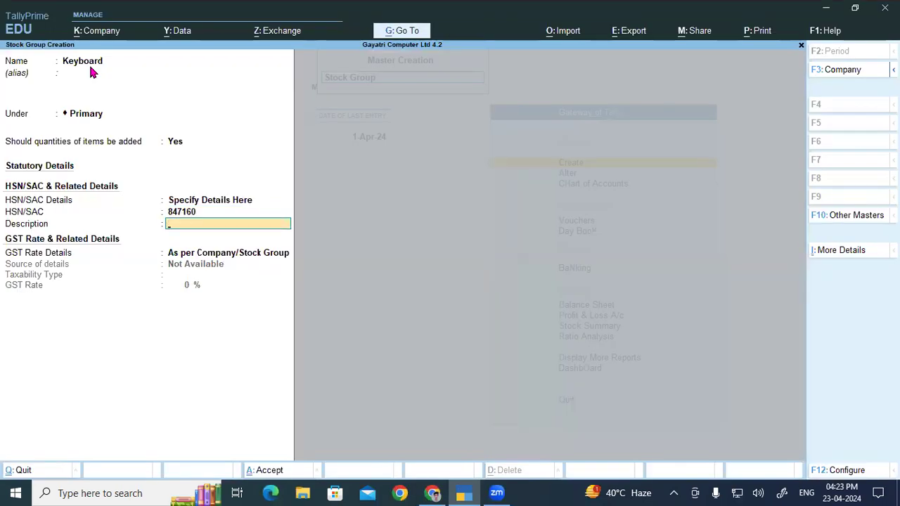
key("ctrl")
key("ctrl+r")
key("Return")
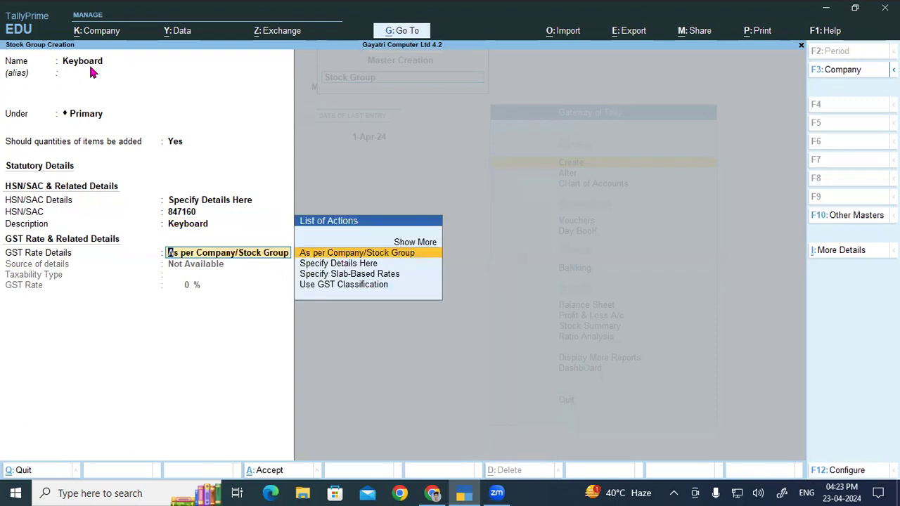
- Set the GST rate details to Specify Details Here and the taxability type to Taxable
key("Down")
key("Return")
key("Return")
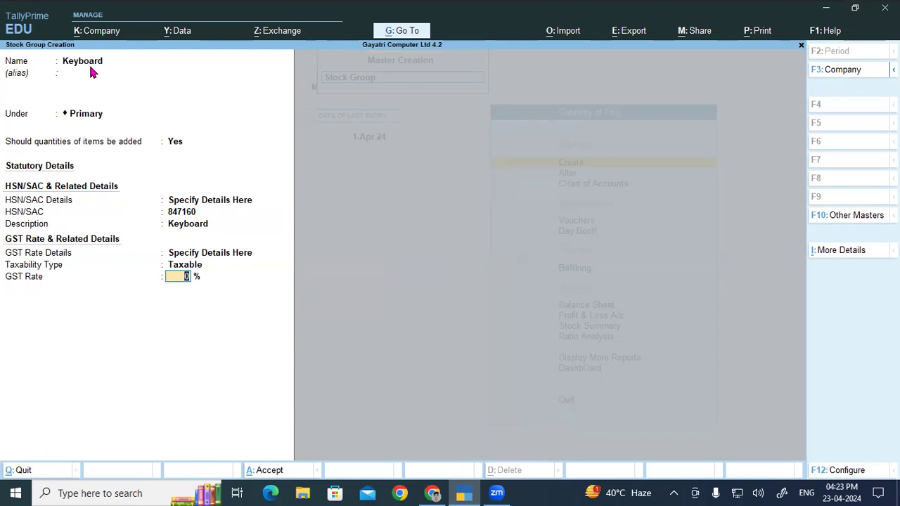
- Set the taxability type to Exempt, back out of saving the group, and highlight Nil Rated among the taxability types
key("BackSpace")
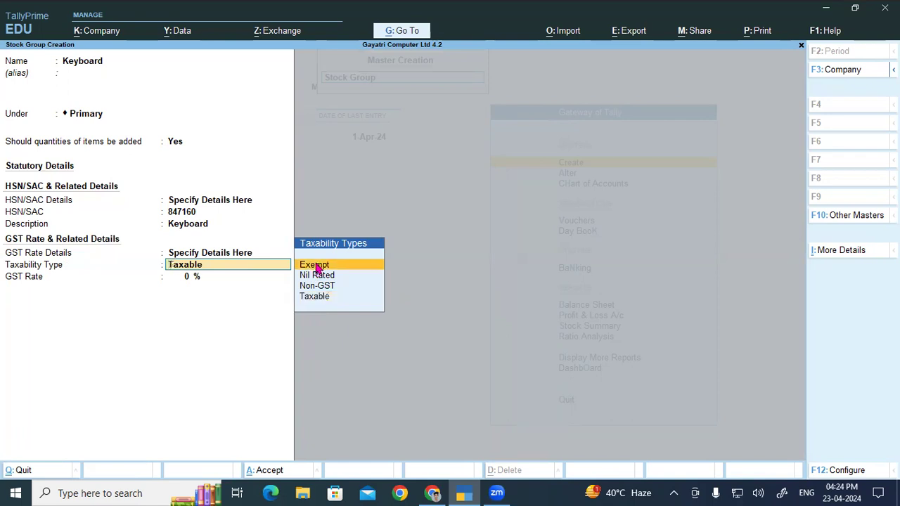
left_click(316, 266)
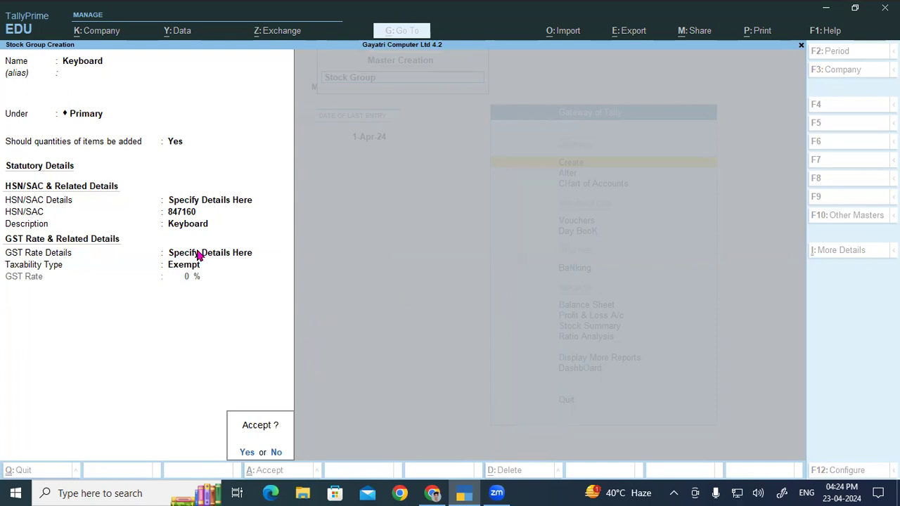
key("Escape")
key("Down")
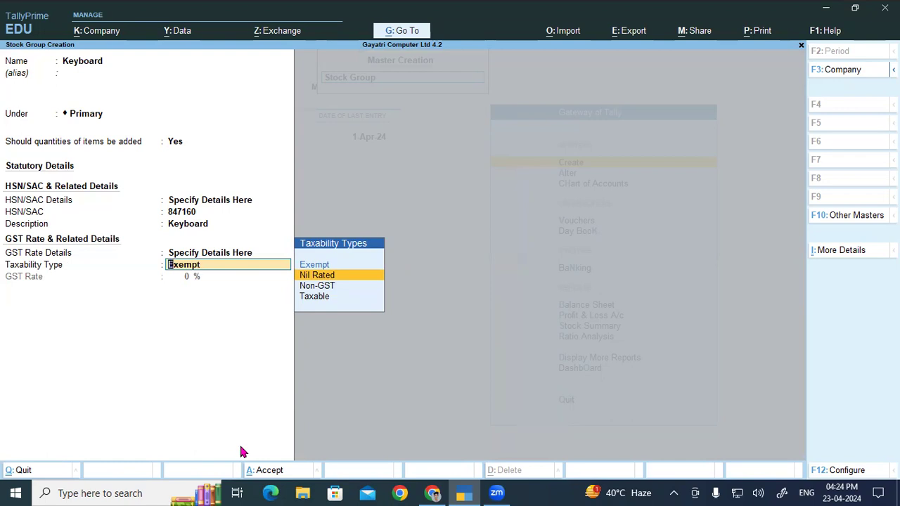
- Annotate the screen with an underlined handwritten "Lap Top" and a circled mark beside it
mouse_move(387, 105)
left_mouse_down()
mouse_move(390, 127)
mouse_move(457, 88)
mouse_move(446, 114)
mouse_move(470, 98)
left_mouse_up()
left_click_drag(399, 146, 481, 107)
mouse_move(553, 82)
left_mouse_down()
mouse_move(567, 79)
mouse_move(569, 103)
left_mouse_up()
left_click_drag(569, 65, 544, 67)
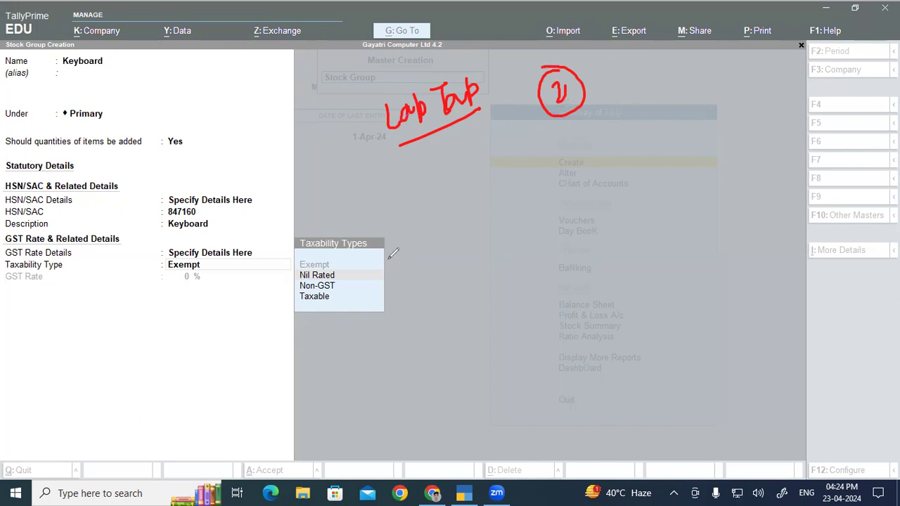
- Circle Nil Rated and Non-GST in the taxability types list with the screen annotation pen, and clear the markings
mouse_move(333, 267)
left_mouse_down()
mouse_move(297, 271)
mouse_move(318, 282)
mouse_move(342, 278)
mouse_move(344, 265)
mouse_move(333, 266)
left_mouse_up()
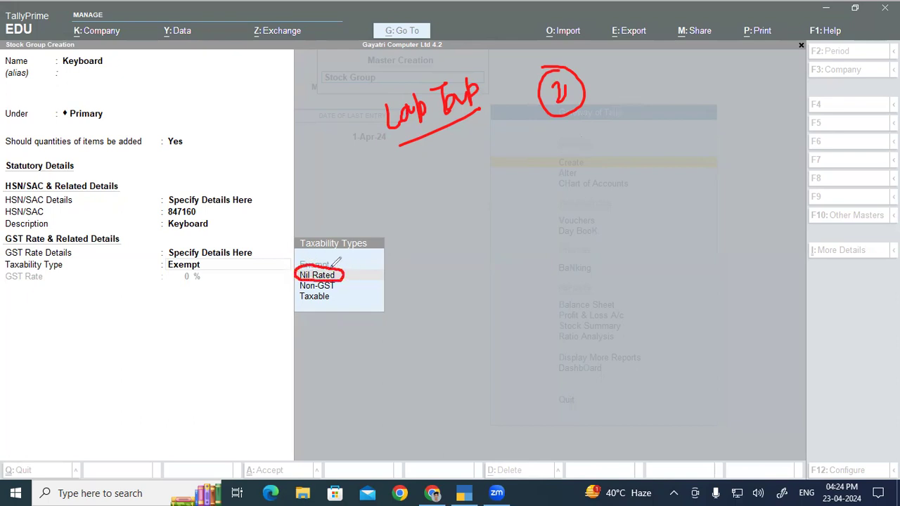
left_click(52, 322)
mouse_move(312, 280)
left_mouse_down()
mouse_move(302, 280)
mouse_move(304, 293)
mouse_move(342, 288)
mouse_move(331, 276)
mouse_move(309, 278)
left_mouse_up()
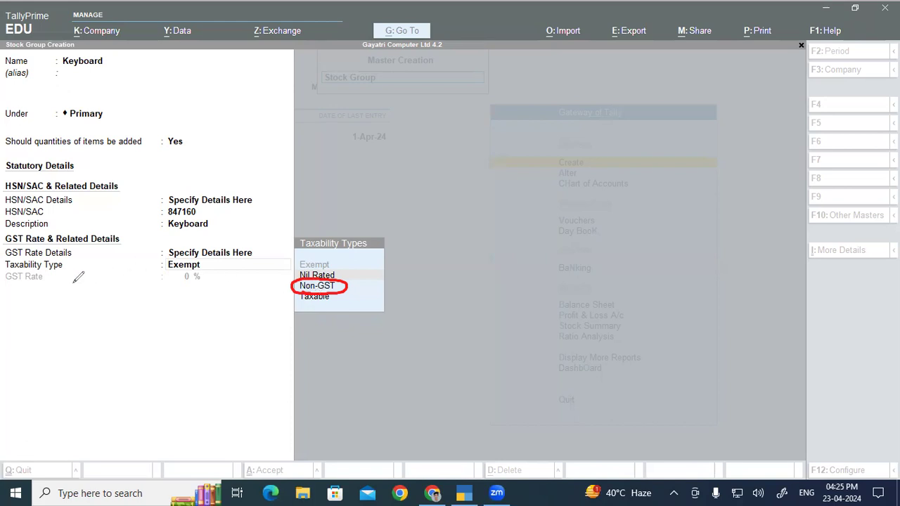
mouse_move(318, 290)
left_mouse_down()
mouse_move(294, 304)
mouse_move(330, 287)
mouse_move(299, 290)
left_mouse_up()
left_click(50, 436)
- Set the Keyboard group's taxability type to Taxable with a GST rate of 18% and save the group
left_click(261, 355)
key("Down")
key("Down")
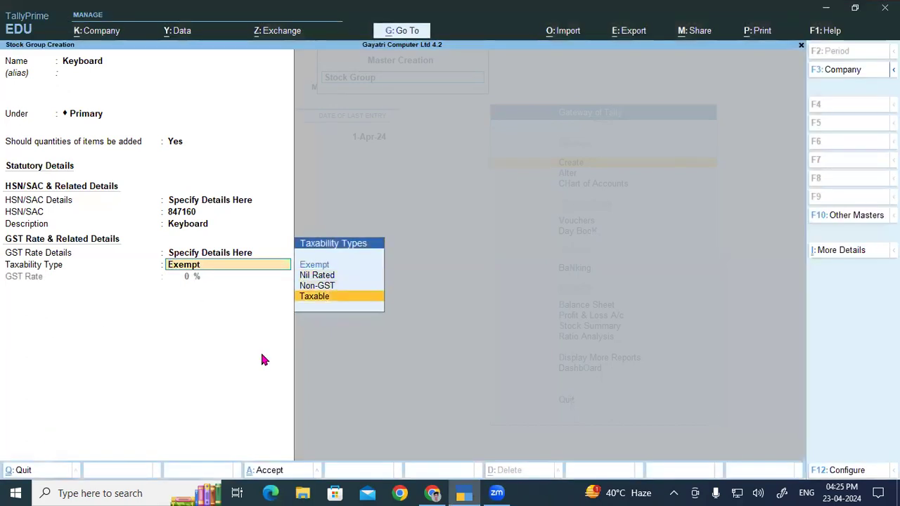
key("Return")
type("18")
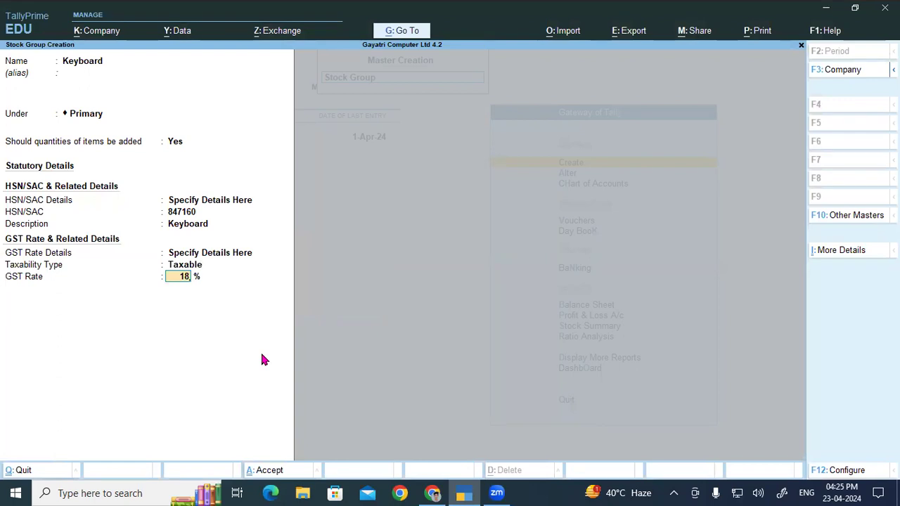
key("Return")
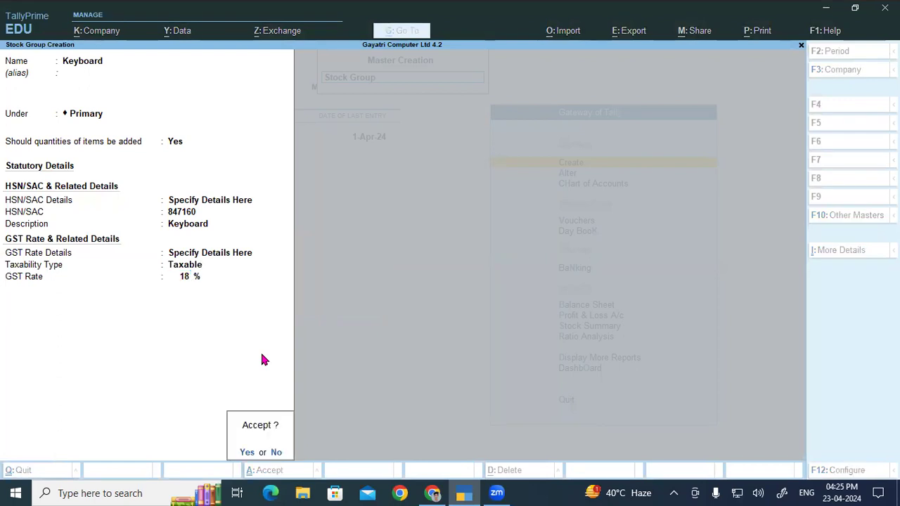
key("Return")
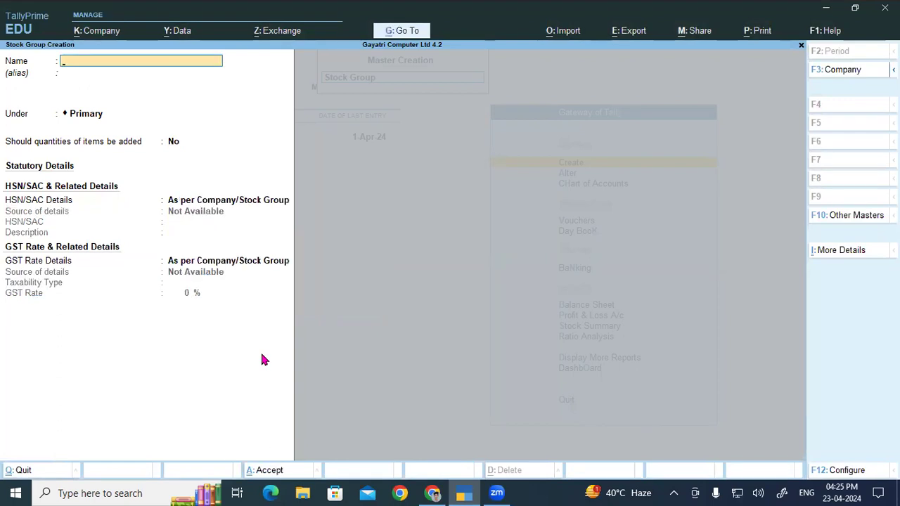
- Try to name the new stock group Keyboard, copied from the second row of the product list
left_click(433, 493)
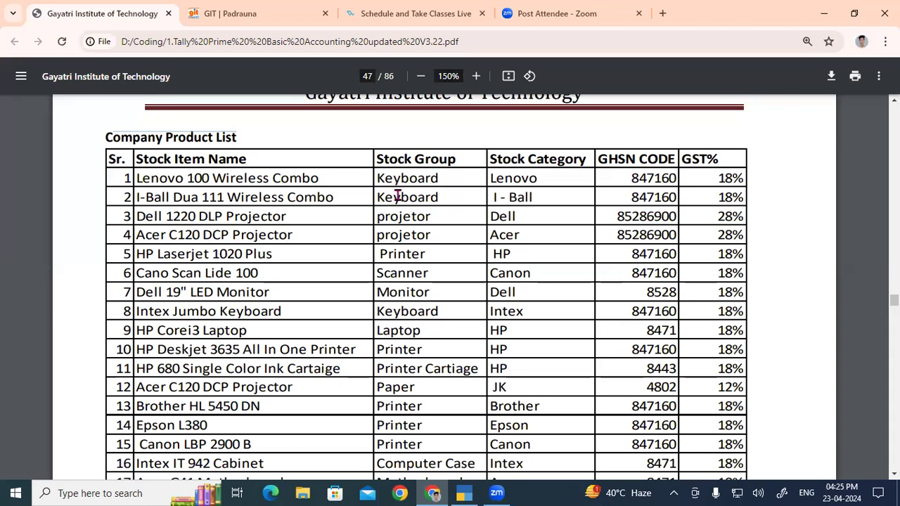
double_click(397, 196)
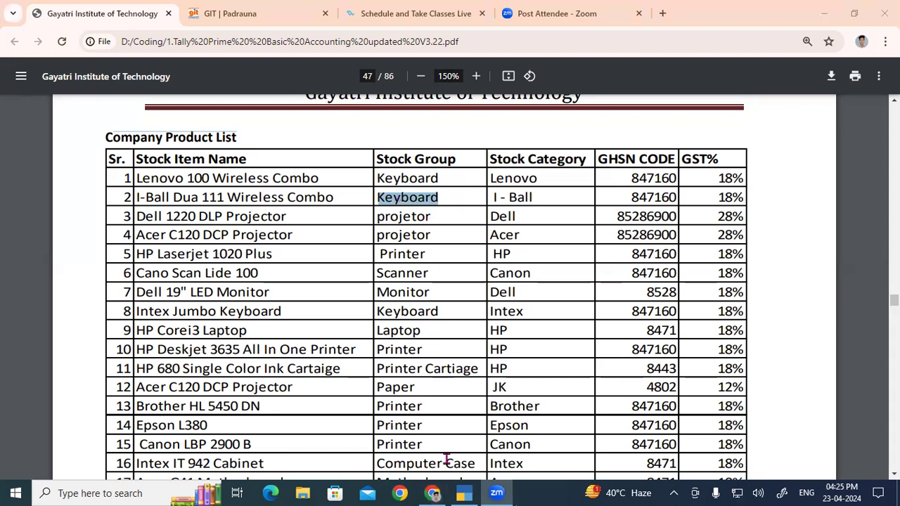
key("alt+Tab")
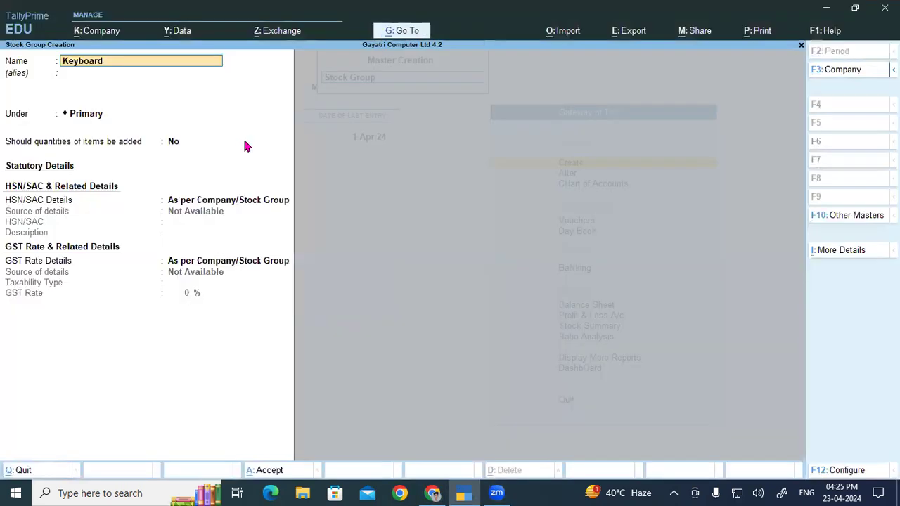
key("Return")
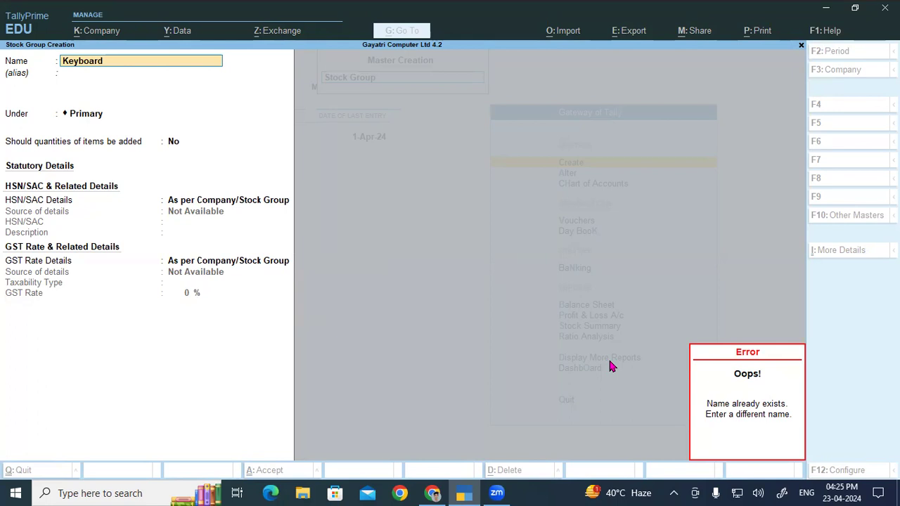
key("Escape")
key("Escape")
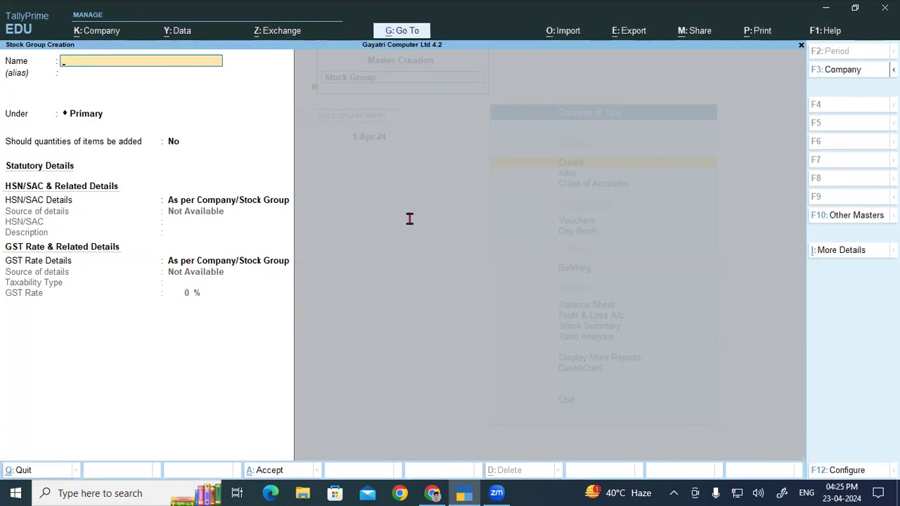
- Name the new stock group projetor from the product list, keep it under Primary, and set adding item quantities to Yes
key("alt+Tab")
key("alt+Tab")
key("ctrl+alt+v")
key("Return")
key("Return")
key("Return")
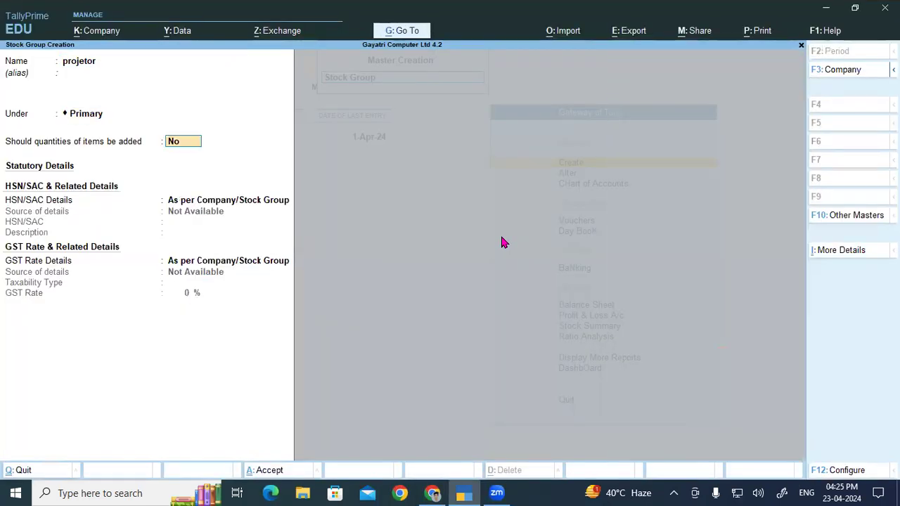
type("y")
- Specify the projetor group's HSN/SAC details here with code 85286900 from the product list and description projetor
key("Return")
key("Down")
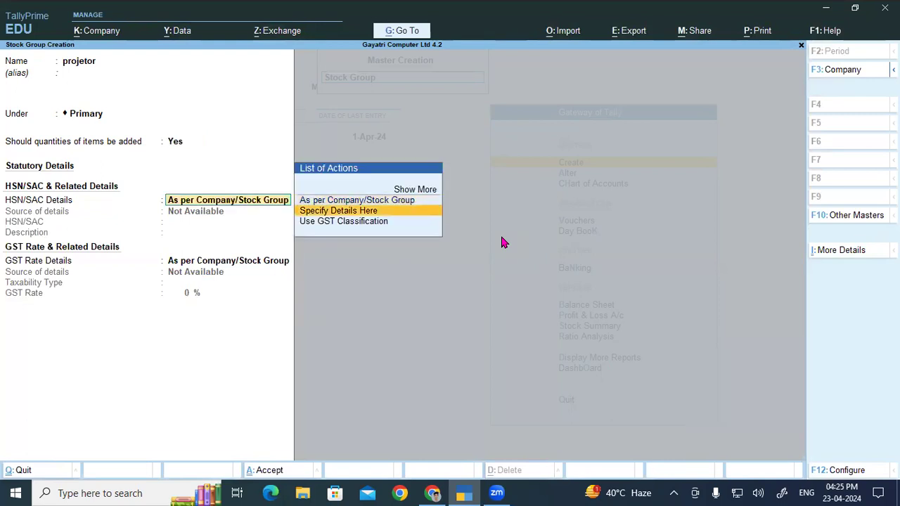
key("Return")
key("alt+Tab")
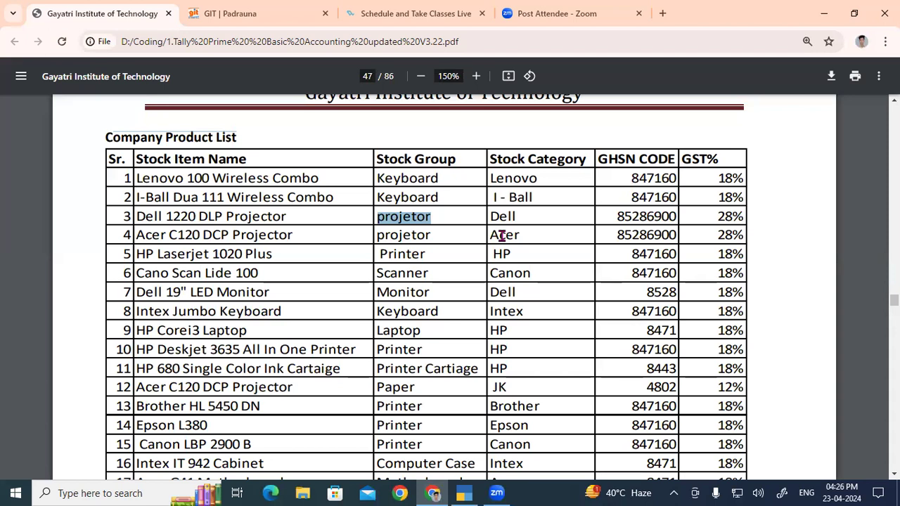
key("alt+Tab")
type("8528")
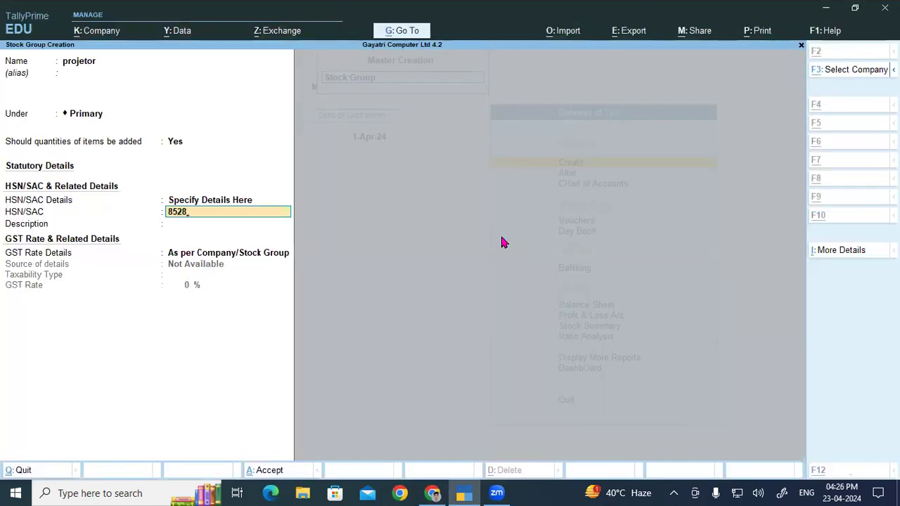
key("alt+Tab")
key("alt+Tab")
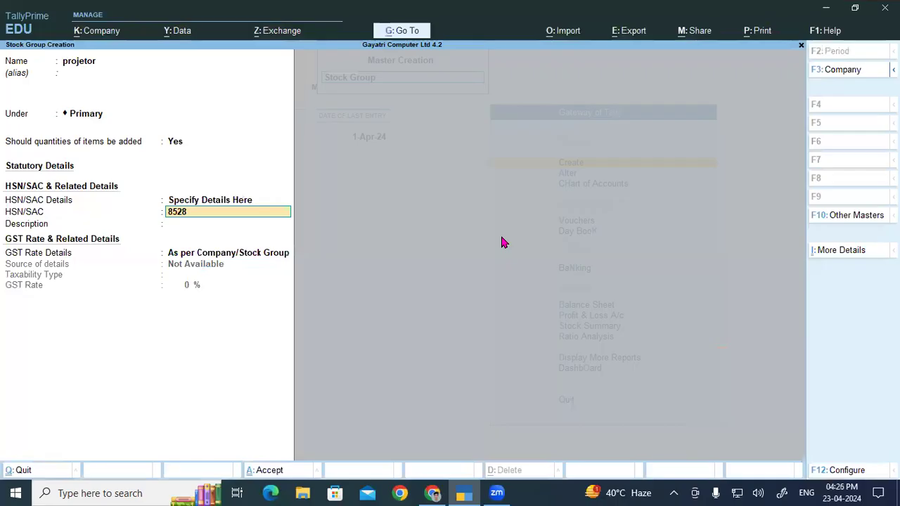
type("6900")
key("Return")
key("ctrl")
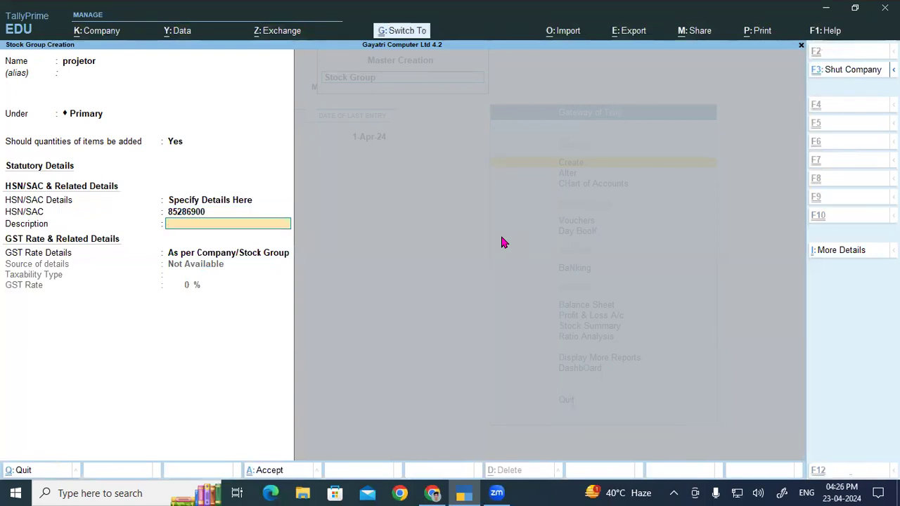
type("projetor")
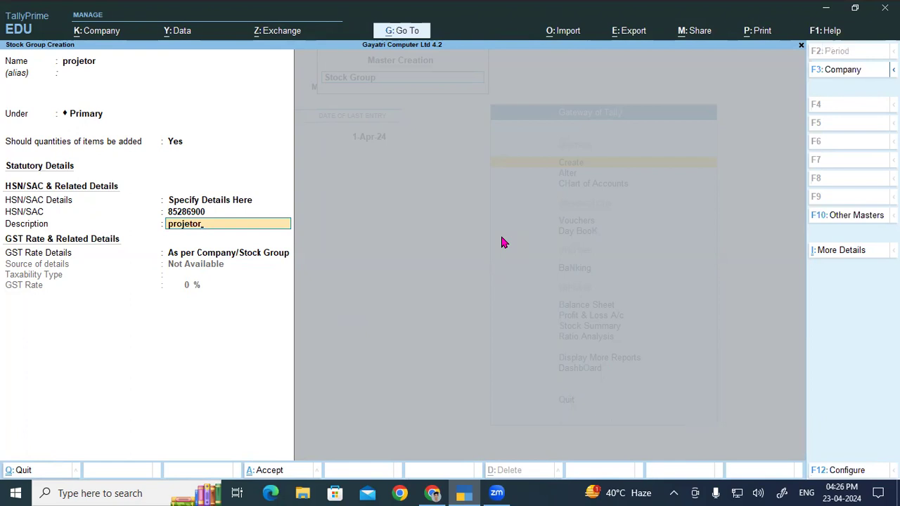
key("Return")
- Specify the projetor group's GST rate details here as Taxable at 28% and save the group
key("Down")
key("Return")
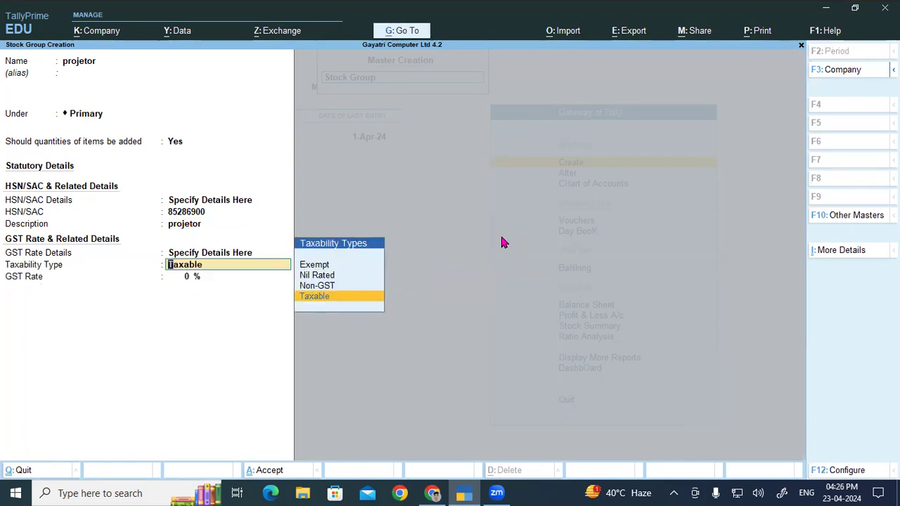
key("Return")
key("alt")
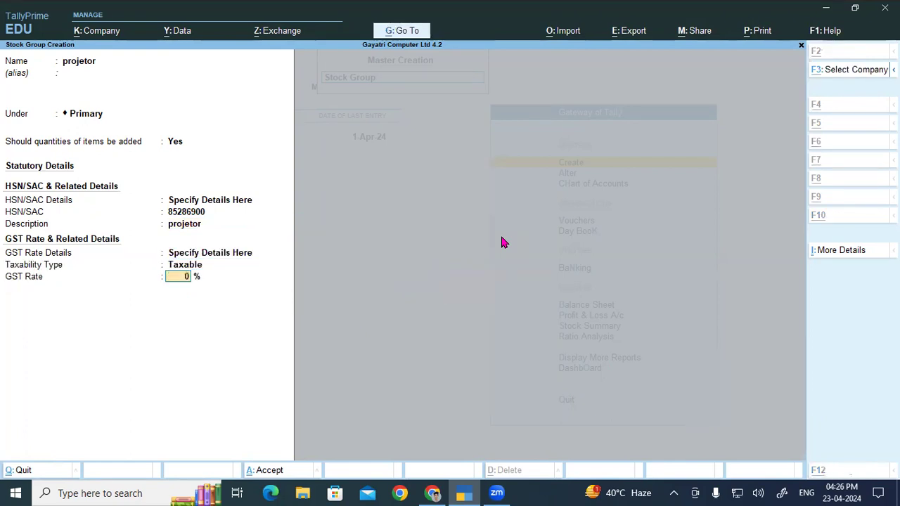
key("alt+Tab")
key("alt+Tab")
type("28")
key("Return")
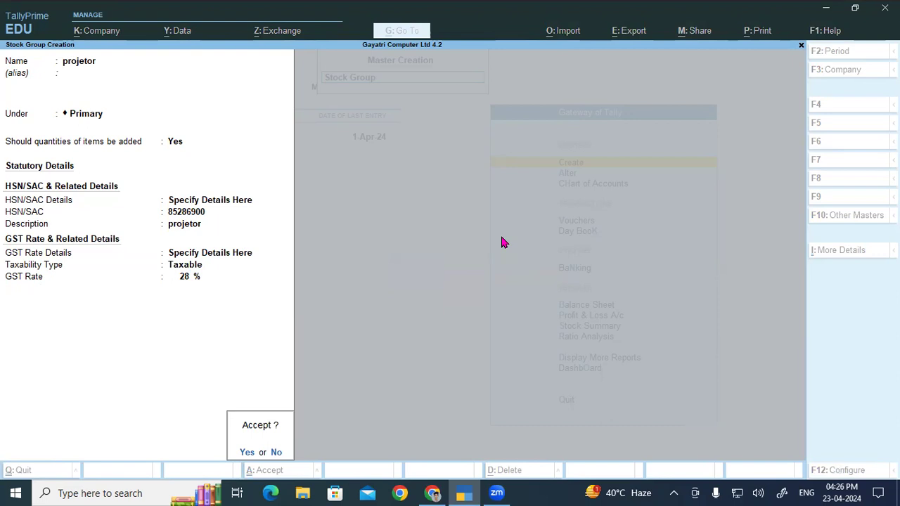
key("Return")
- Name a new stock group Printer from the product list, keep it under Primary, and set adding item quantities to Yes
key("alt+Tab")
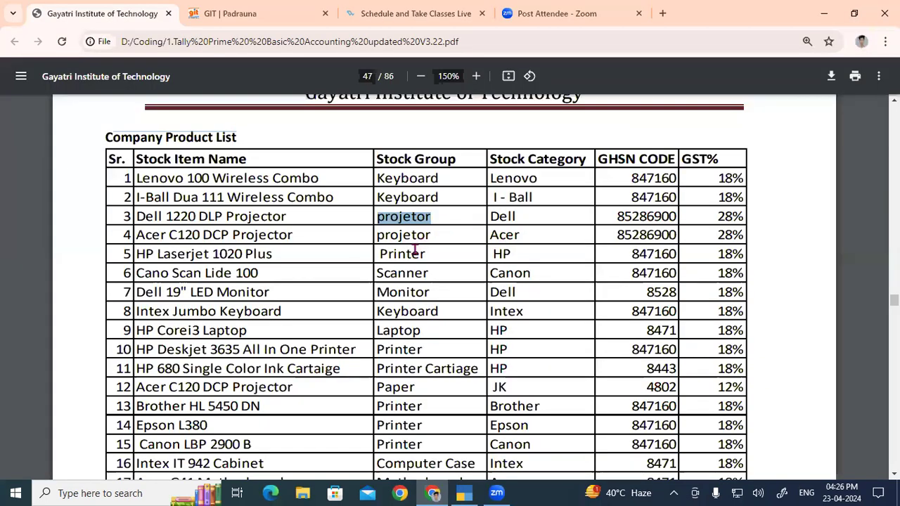
left_click_drag(378, 253, 464, 253)
key("ctrl+c")
key("alt+Tab")
key("ctrl+v")
key("Return")
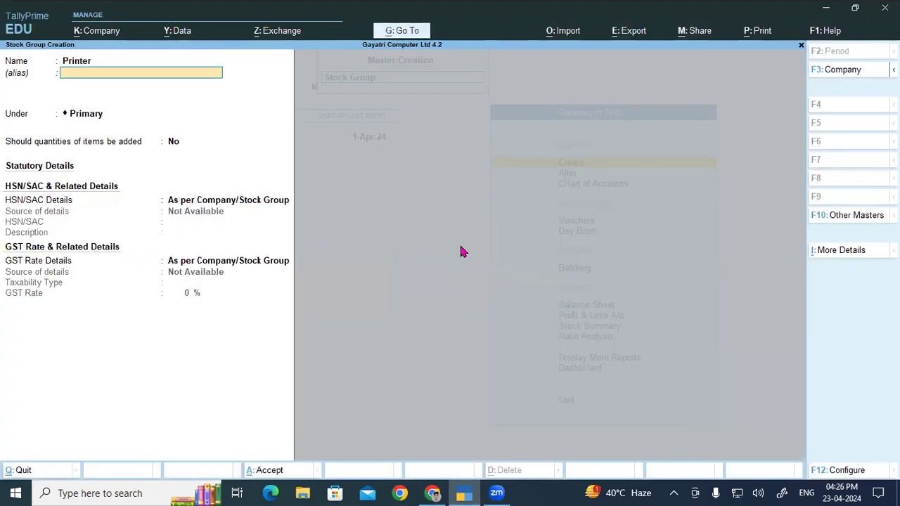
key("Return")
key("Return")
key("a")
key("a")
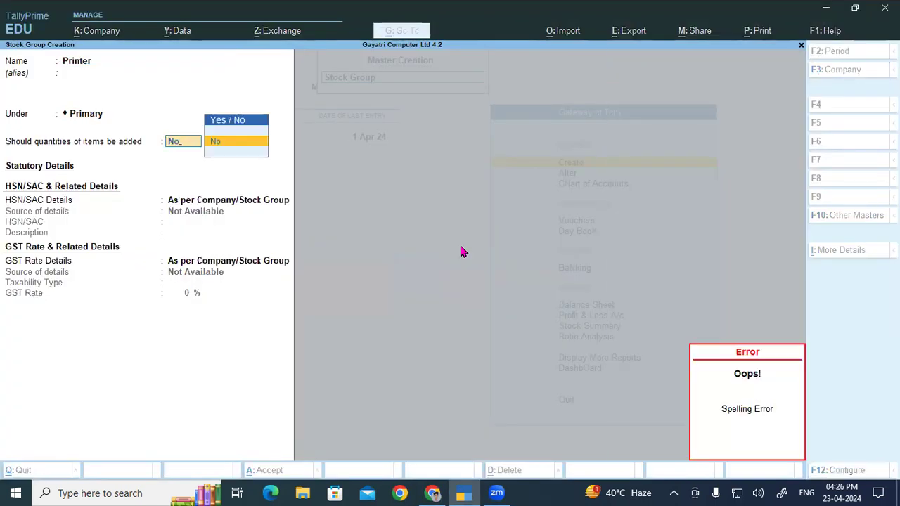
key("BackSpace")
type("y")
key("Return")
- Specify the Printer group's HSN/SAC details here with code 847160 from the product list and description Printer
key("Down")
key("Return")
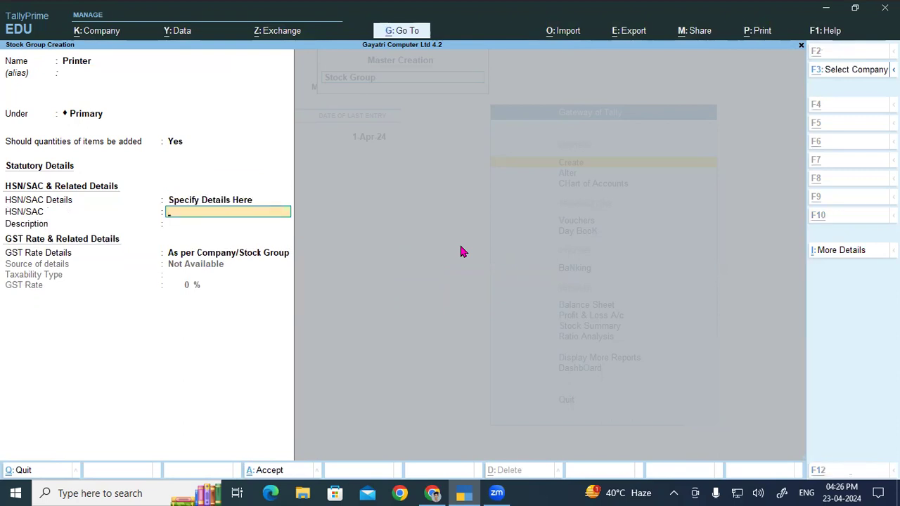
key("alt+Tab")
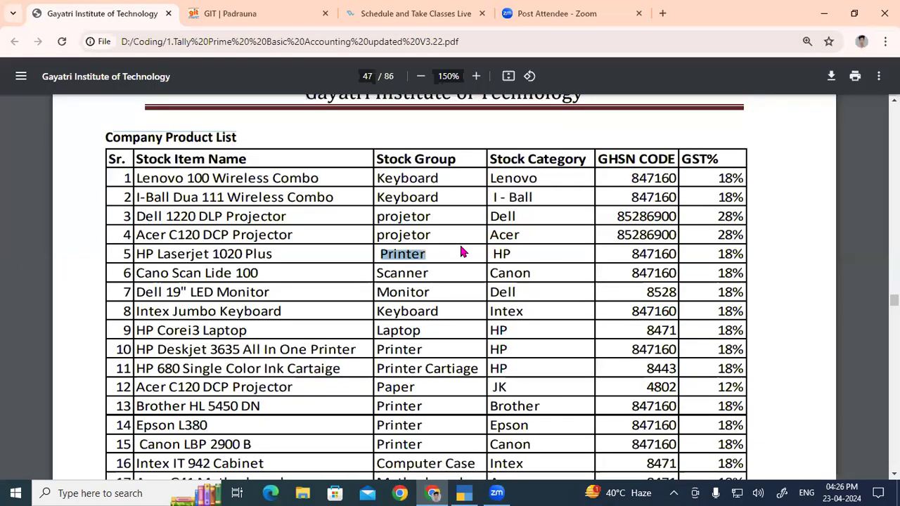
key("alt+Tab")
type("847160")
key("Return")
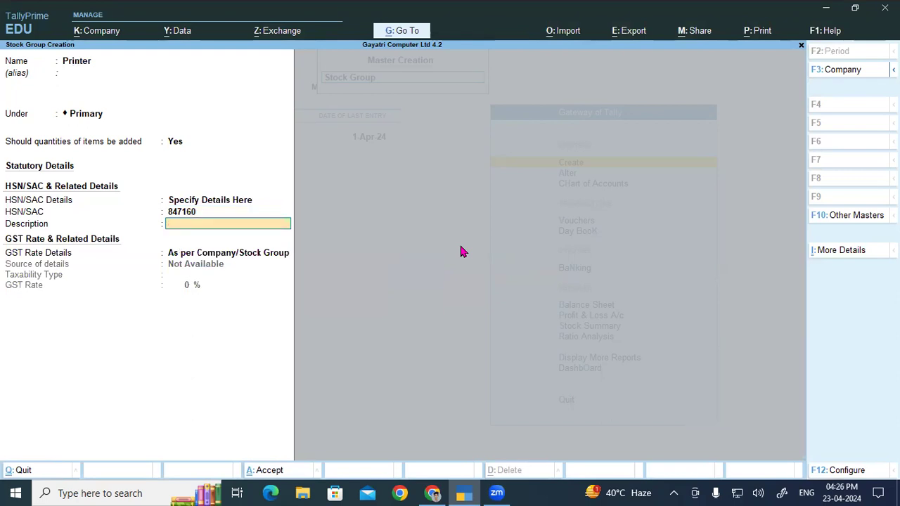
key("ctrl+v")
key("Return")
- Specify the Printer group's GST rate details here with a rate of 18% and save the group
key("Down")
key("Return")
type("18")
key("Return")
key("Return")
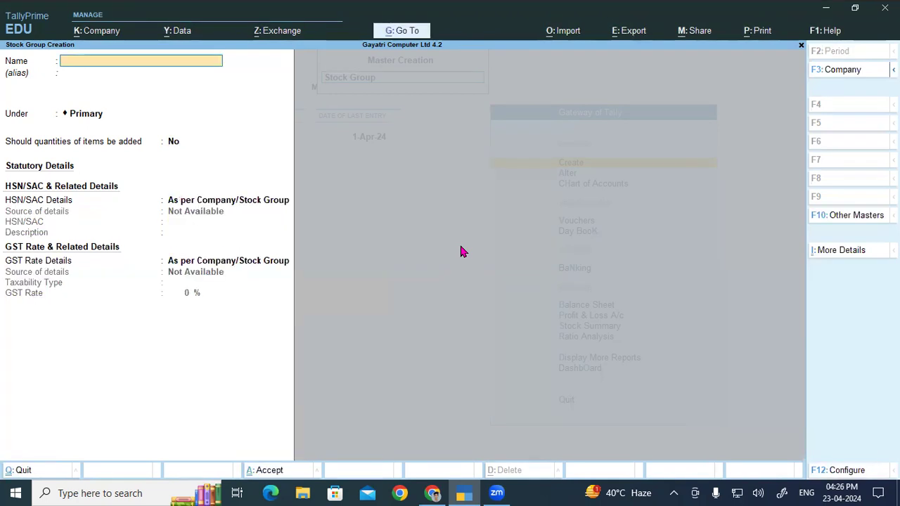
- Name a new stock group Scanner, copied from the product list, and keep it under Primary
key("super")
key("super")
key("alt+Tab")
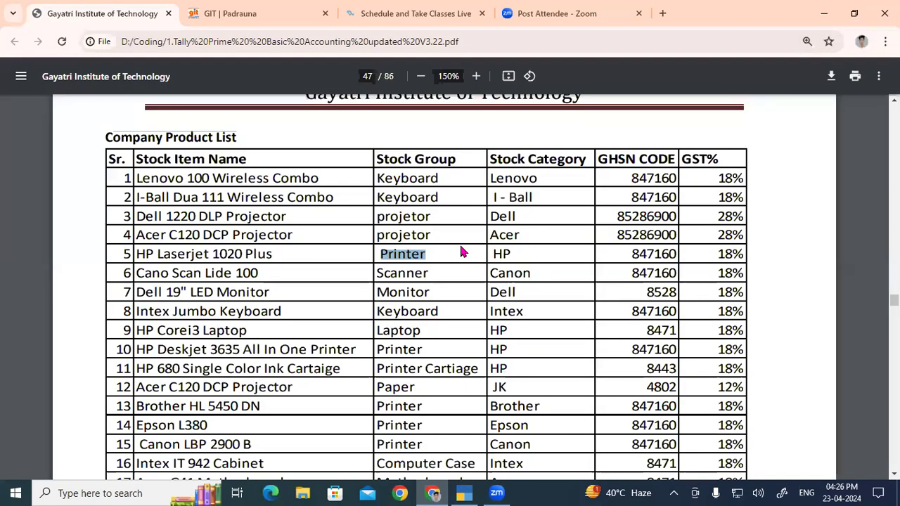
double_click(410, 273)
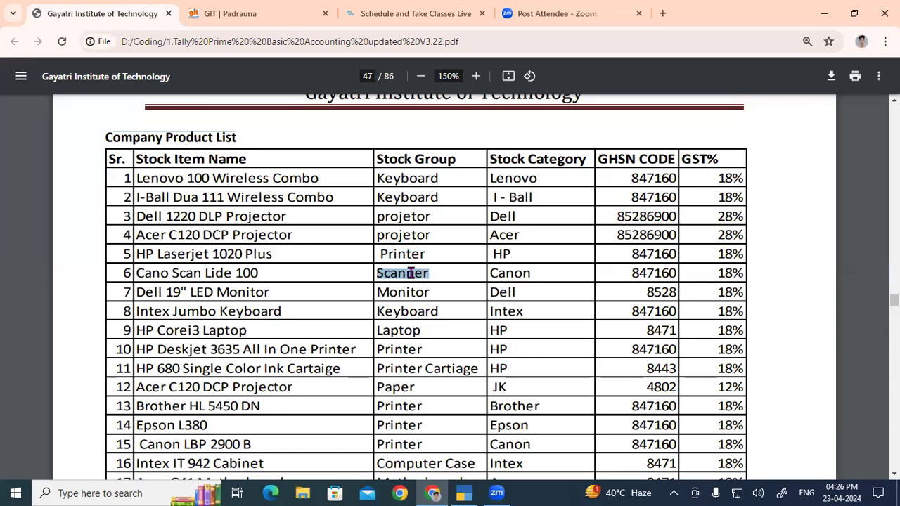
key("ctrl+c")
key("alt+Tab")
key("ctrl+alt+v")
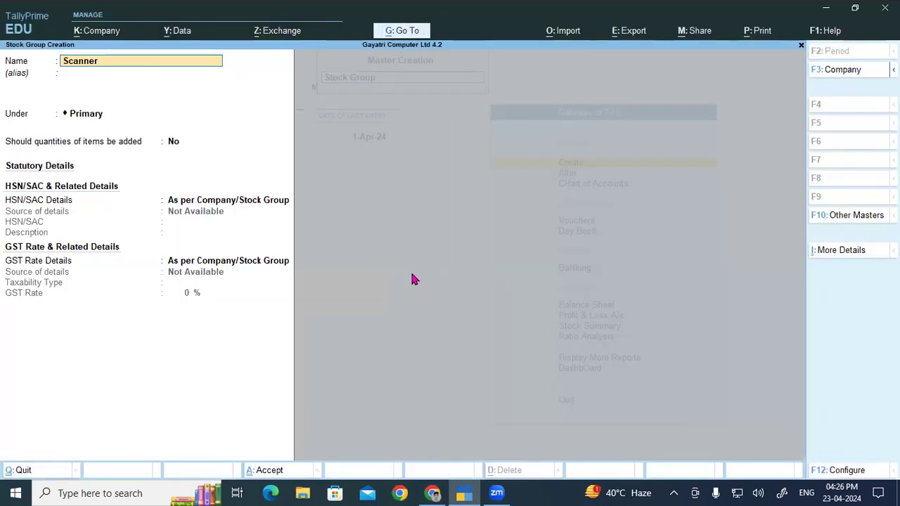
key("Return")
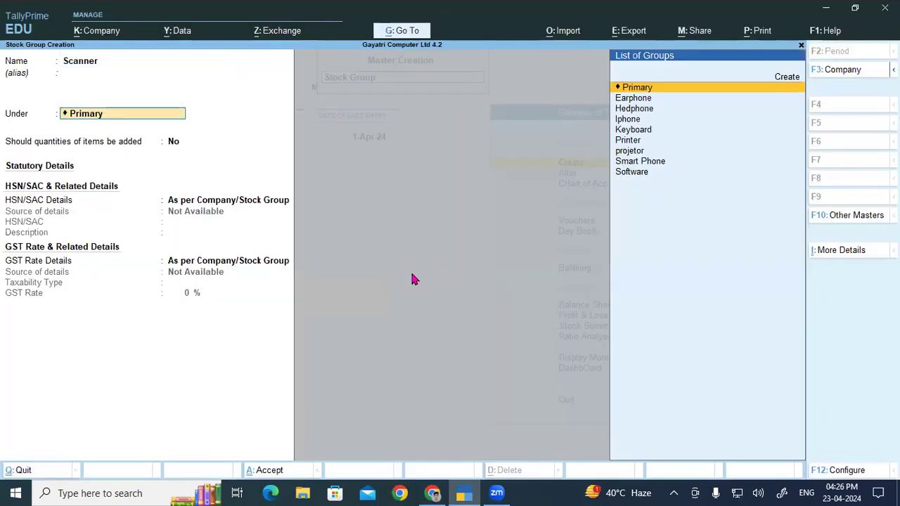
key("Return")
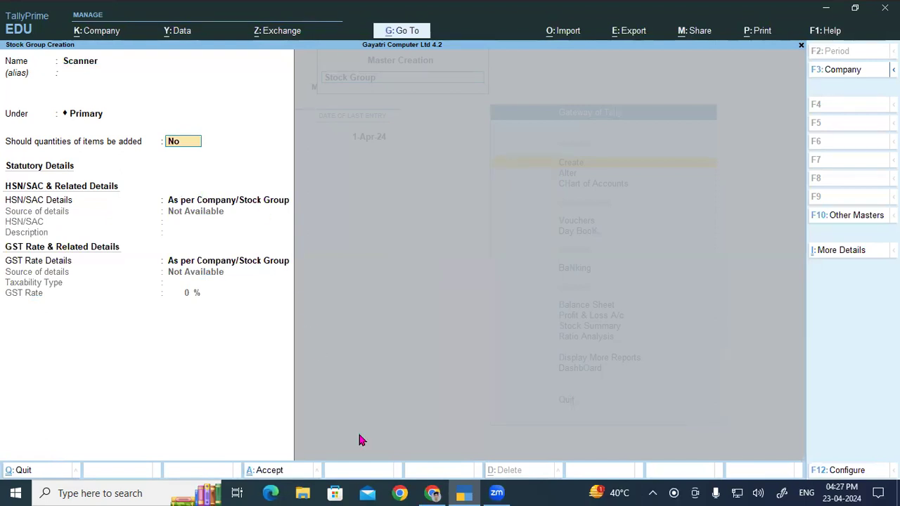
- Review the HSN codes and GST rates in the product list, highlighting the entries from row 3 to row 13
key("alt+Tab")
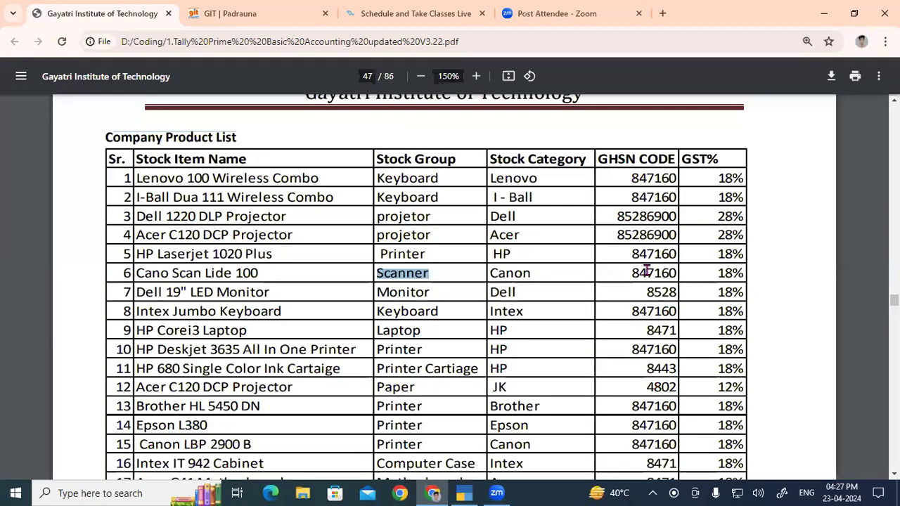
left_click_drag(714, 221, 730, 407)
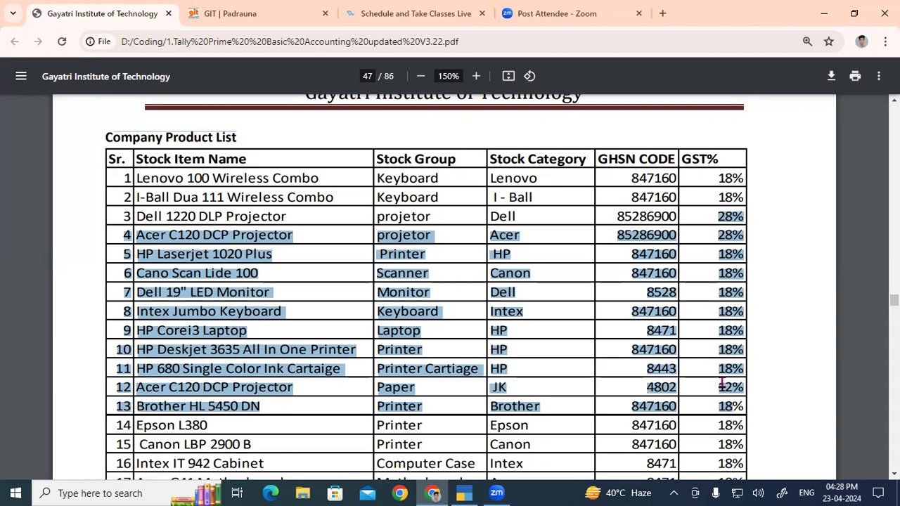
- Specify the Scanner group's HSN/SAC details here with code 847160 from the product list and description Scanner
left_click(454, 288)
left_click_drag(394, 273, 645, 276)
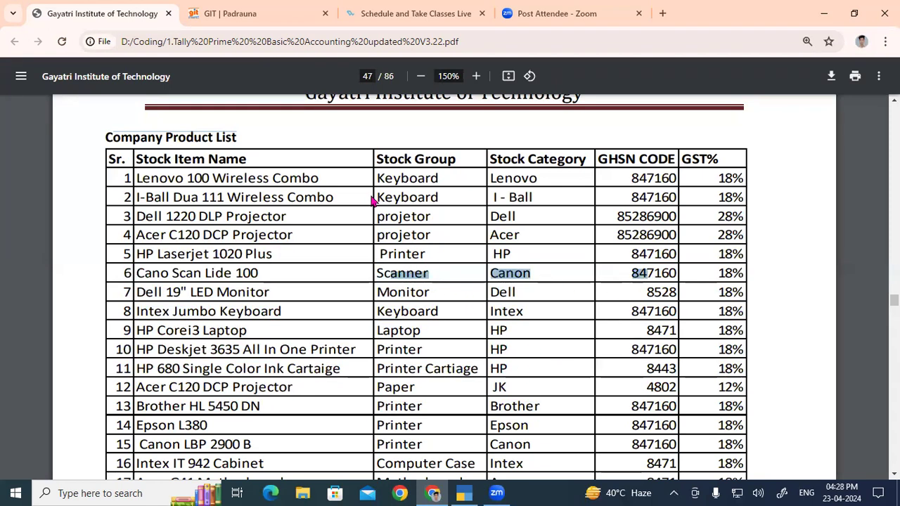
key("alt+Tab")
key("Return")
key("Down")
key("Return")
key("alt+Tab")
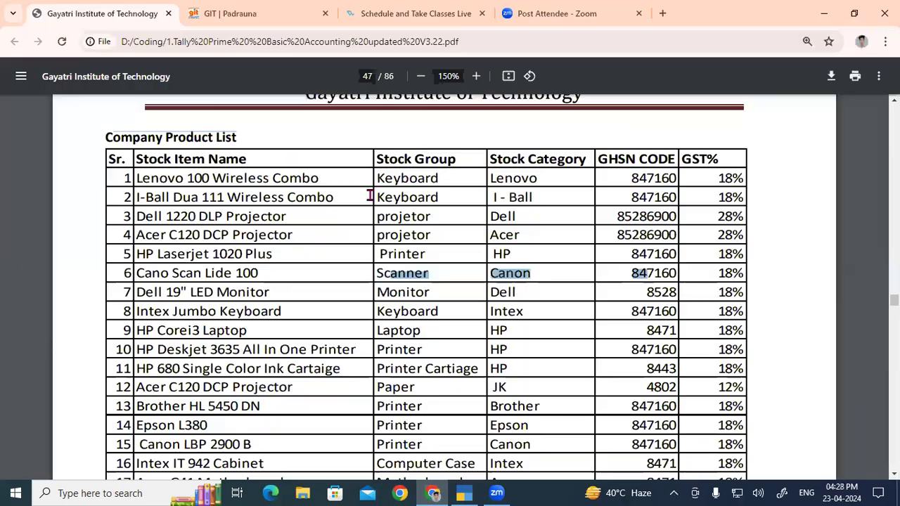
key("alt+Tab")
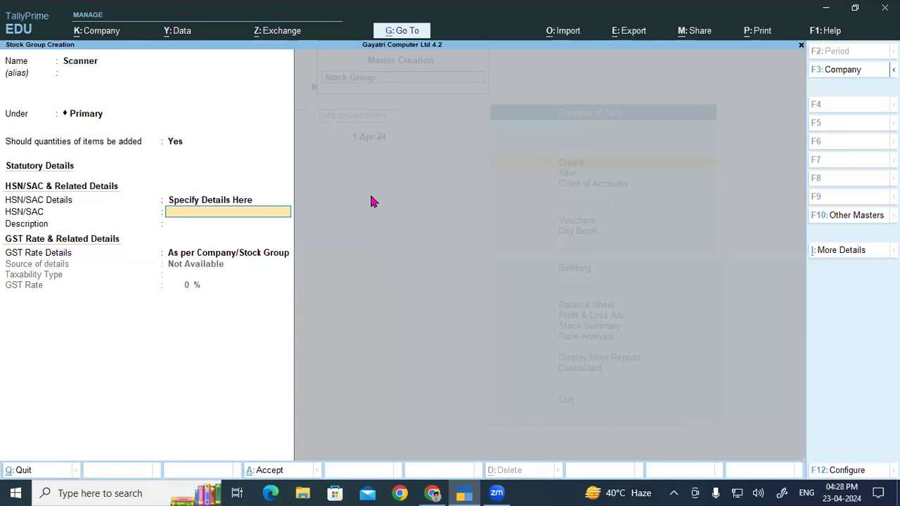
type("847160")
key("Return")
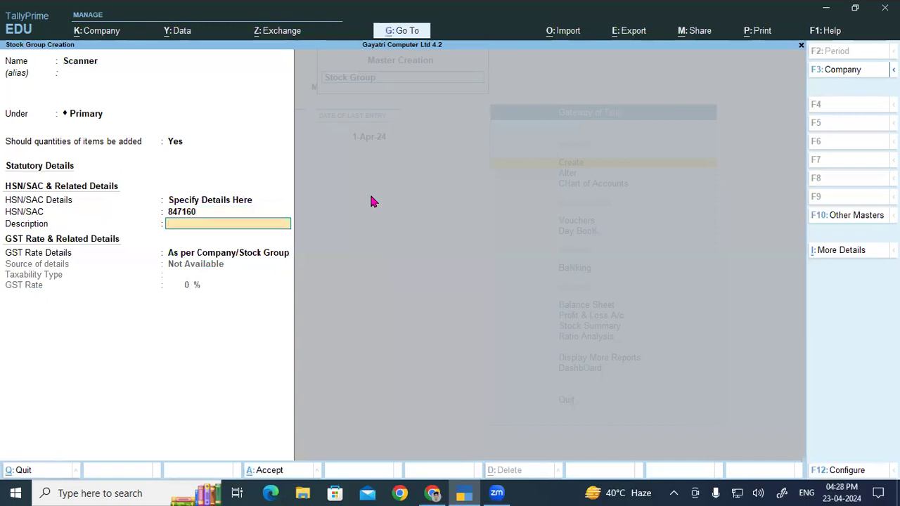
key("ctrl+v")
key("Return")
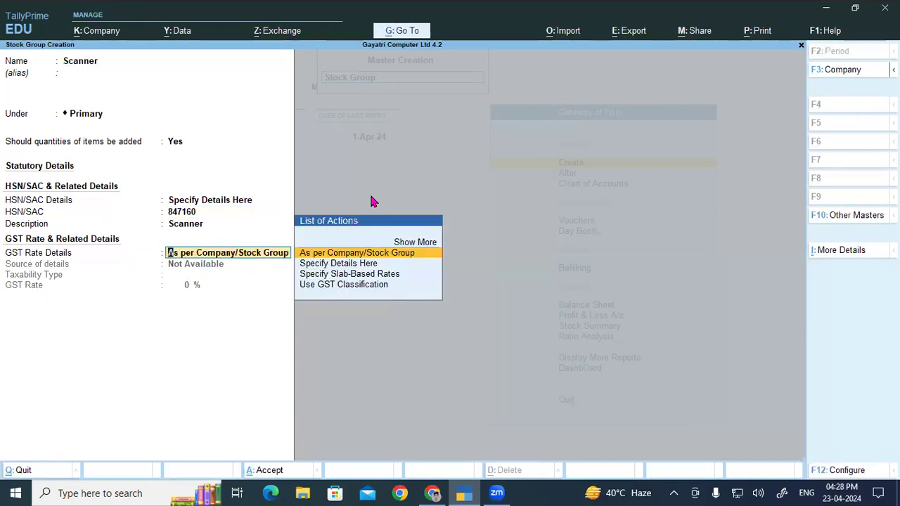
- Specify the Scanner group's GST rate details here as Taxable at 18% and save the group
key("Down")
key("Return")
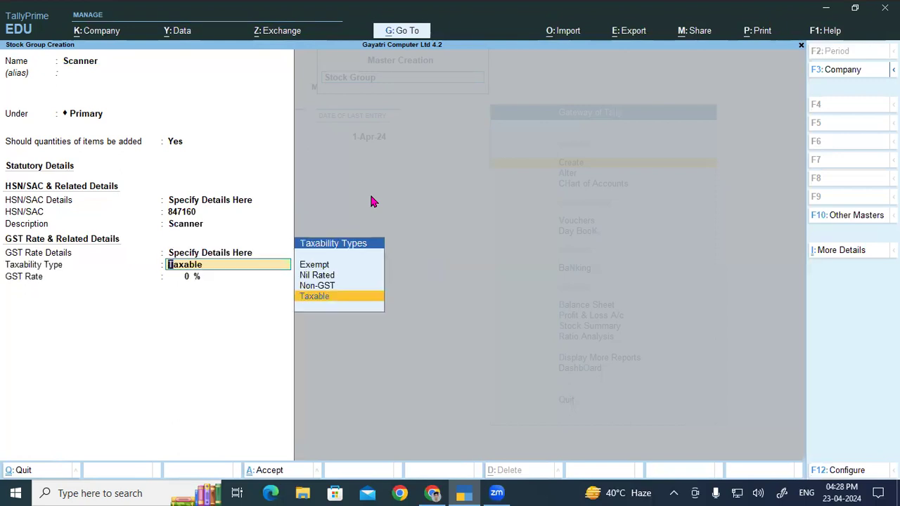
key("Return")
type("18")
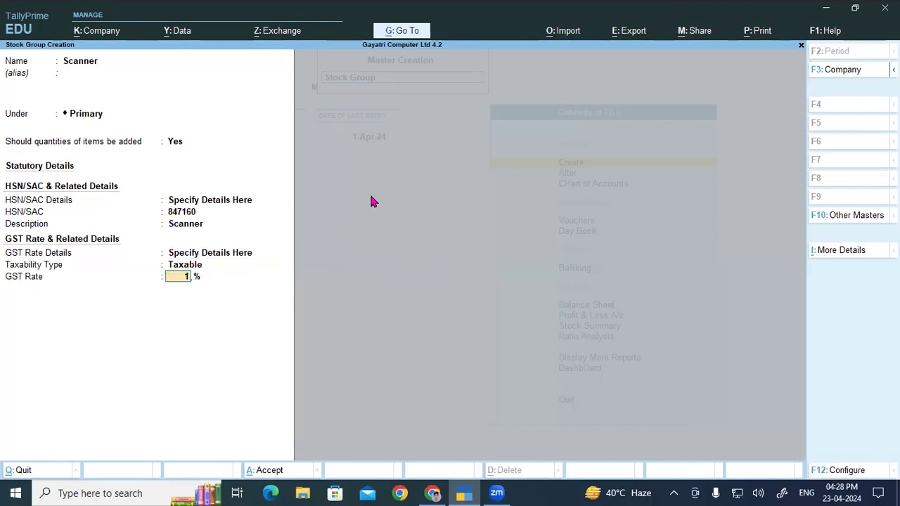
key("Return")
key("Return")
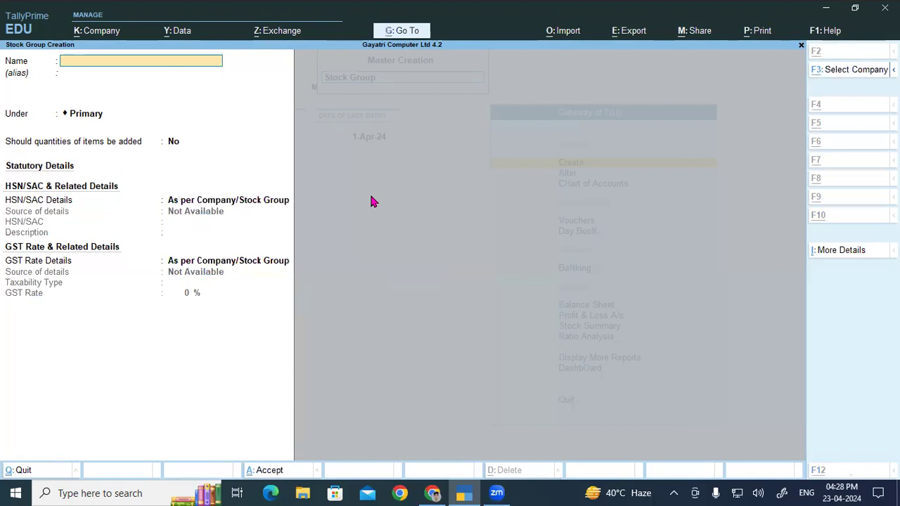
- Name a new stock group Monitor, copied from the product list, keep it under Primary and enable adding item quantities
key("alt+Tab")
double_click(397, 292)
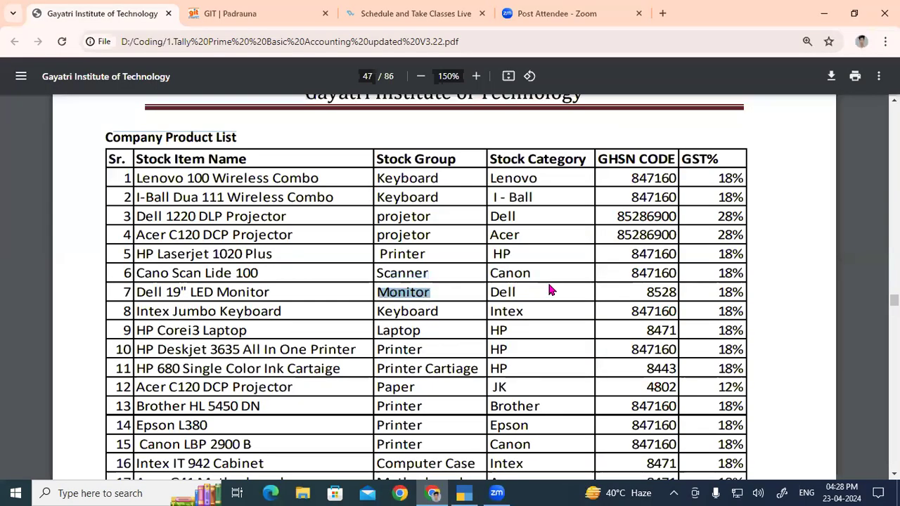
key("ctrl+c")
key("alt+Tab")
key("ctrl+alt+v")
key("Return")
key("Return")
key("Return")
type("y")
- Specify the Monitor group's HSN/SAC details here with code 8528 from the product list and description Monitor
key("Return")
key("Down")
key("Return")
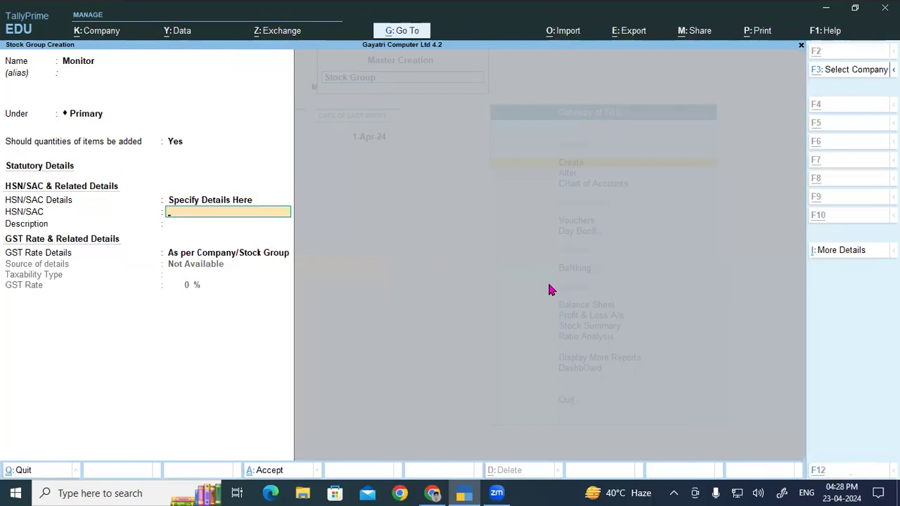
key("alt+Tab")
key("alt+Tab")
type("8528")
key("Return")
key("ctrl+v")
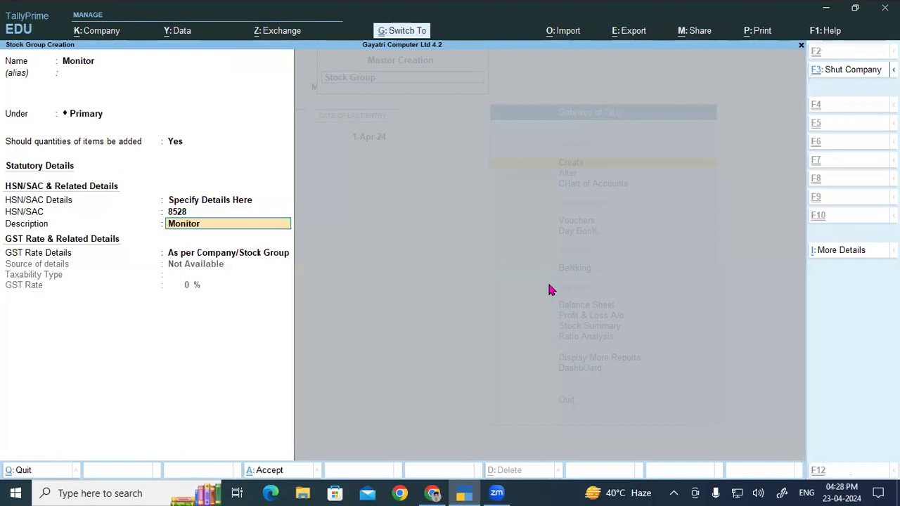
- Specify the Monitor group's GST rate details here as Taxable at 18% and save the group
key("Return")
key("Down")
key("Return")
key("Return")
type("18")
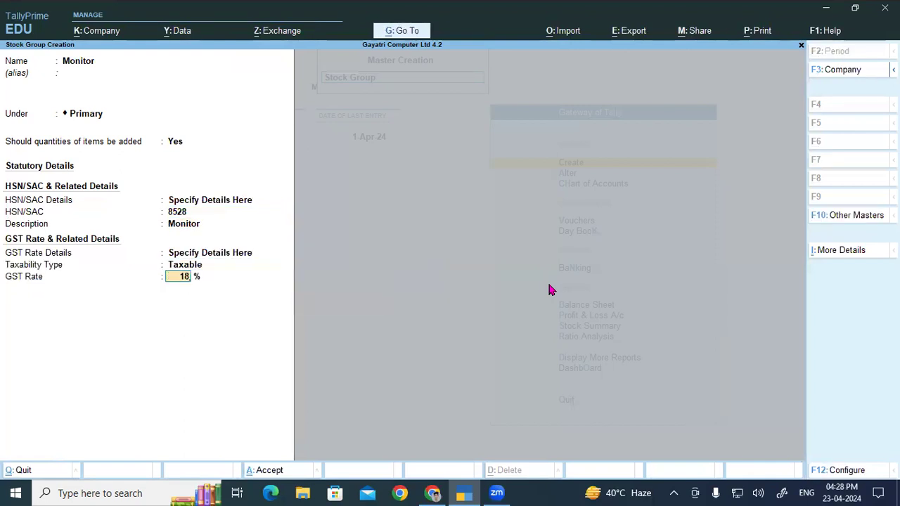
key("Return")
- Name a new stock group Laptop, copied from the product list, keep it under Primary and enable adding item quantities
key("alt+Tab")
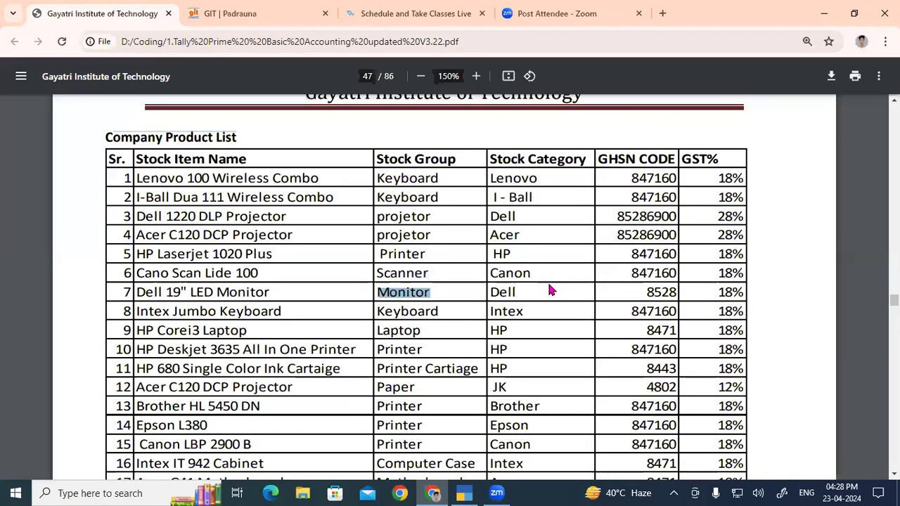
double_click(400, 331)
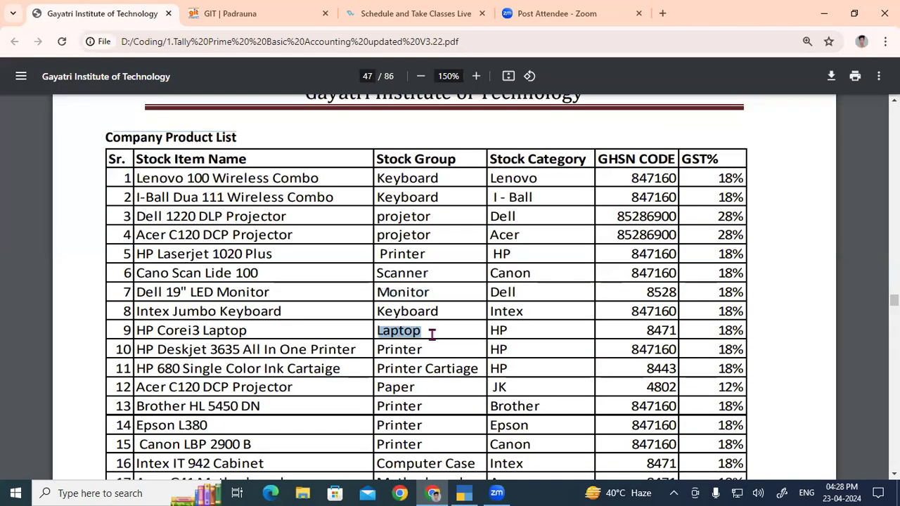
key("ctrl+c")
key("alt+Tab")
key("ctrl+alt+v")
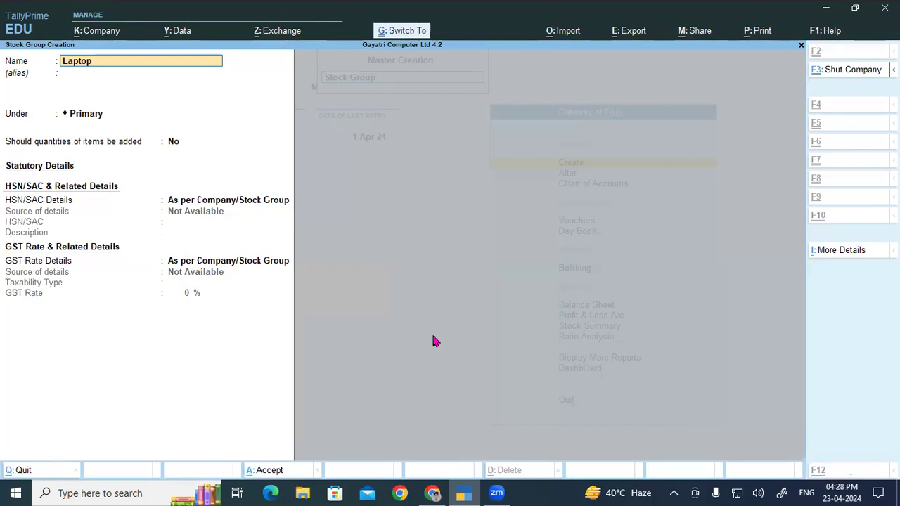
key("Return")
key("Return")
key("Return")
key("y")
- Specify the Laptop group's HSN/SAC details here with code 8471 from the product list and description Laptop
key("Return")
key("Down")
key("Return")
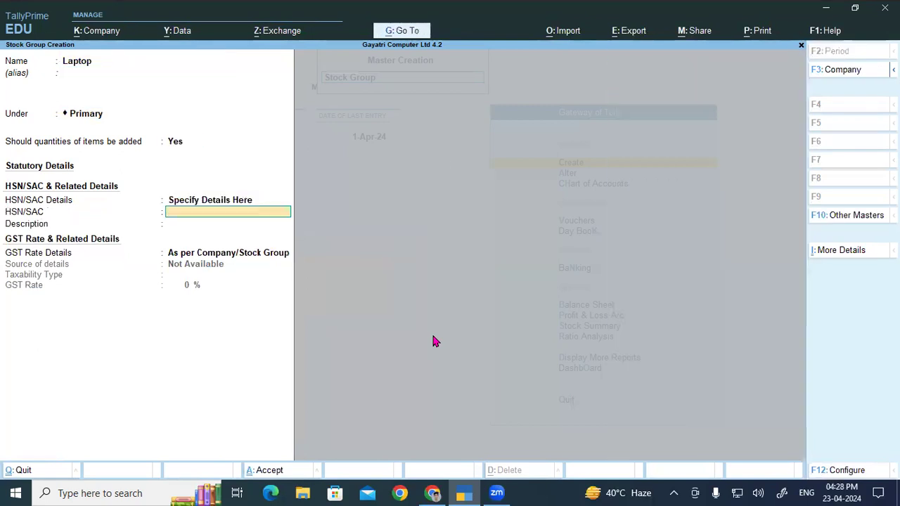
key("alt+Tab")
key("alt+Tab")
type("8471")
key("Return")
key("ctrl+v")
- Specify the Laptop group's GST rate details here as Taxable at 18% and save the group
key("Return")
key("Down")
key("Return")
key("Return")
type("18")
key("Return")
key("Return")
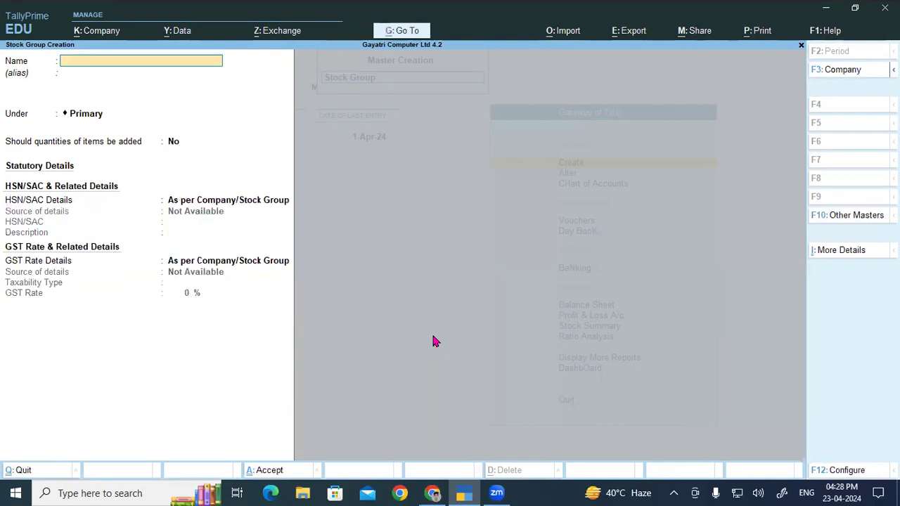
- Name a new stock group Printer Cartiage, copied from the product list, keep it under Primary and enable adding item quantities
key("alt+Tab")
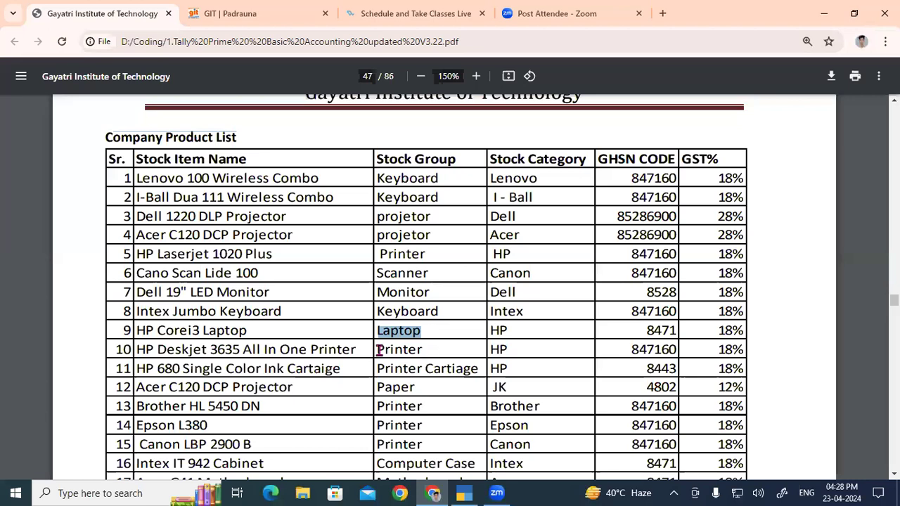
left_click_drag(378, 350, 425, 349)
left_click_drag(380, 367, 480, 368)
scroll(553, 380, "down", 5)
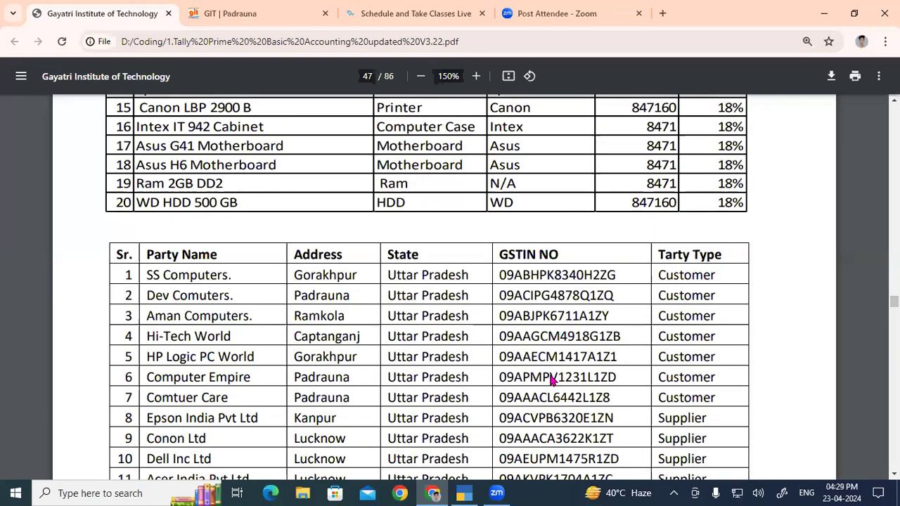
key("alt+Tab")
key("ctrl+v")
key("Return")
- Specify the Printer Cartiage group's HSN/SAC details here with code 8443 from the product list and description Printer Cartiage
key("Return")
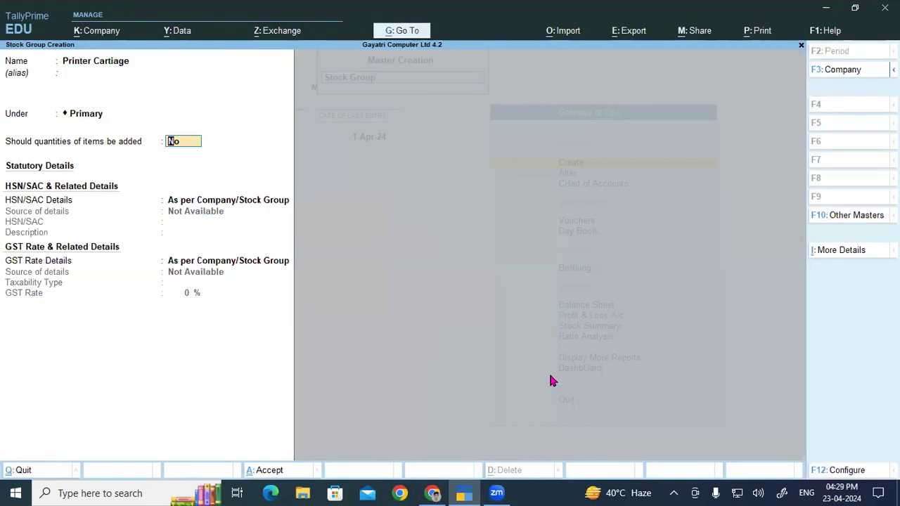
key("y")
key("Down")
key("Return")
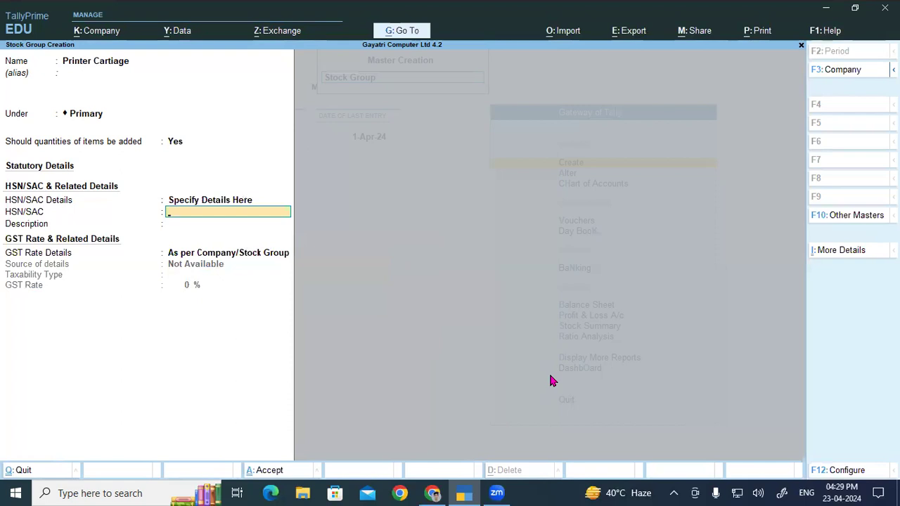
key("alt+Tab")
scroll(550, 377, "up", 5)
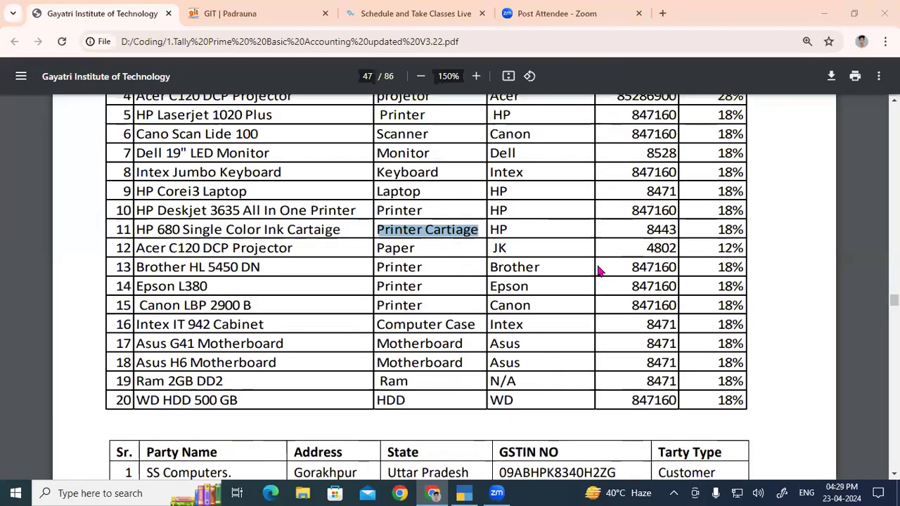
key("alt+Tab")
type("8443")
key("Return")
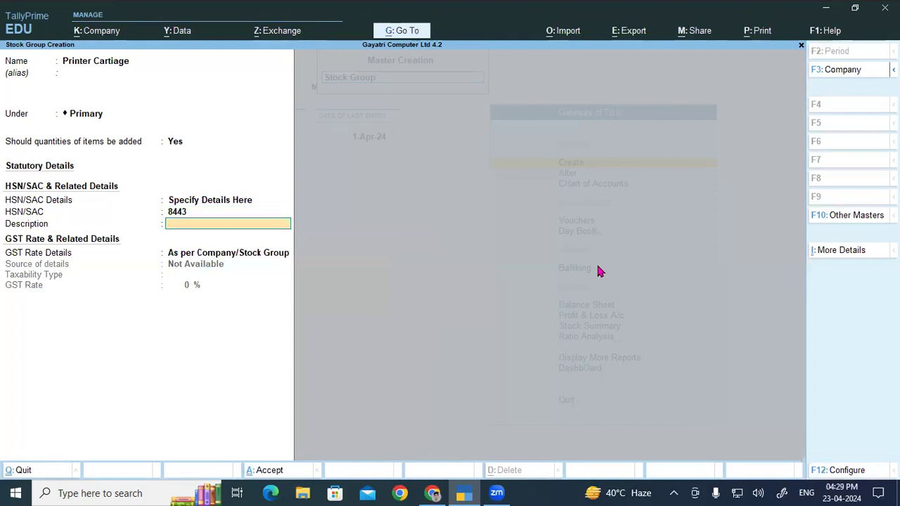
key("ctrl+alt+v")
key("Return")
- Specify the Printer Cartiage group's GST rate details here as Taxable at 18% and save the group
key("Down")
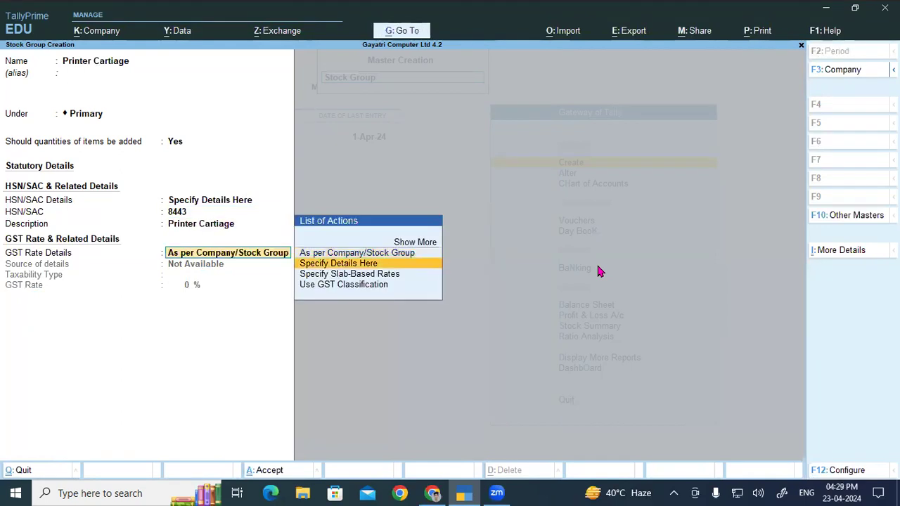
key("Return")
key("Return")
type("18")
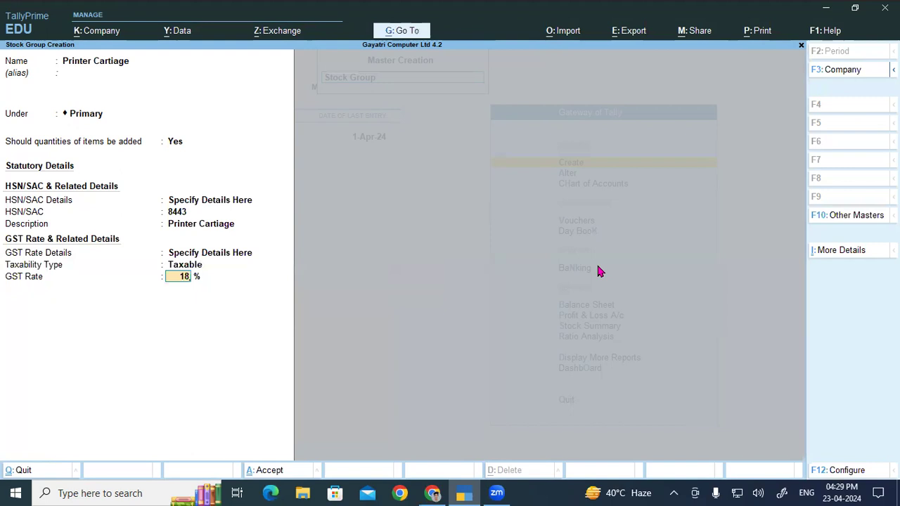
key("Return")
- Name a new stock group Paper, copied from the product list, keep it under Primary and enable adding item quantities
key("alt+Tab")
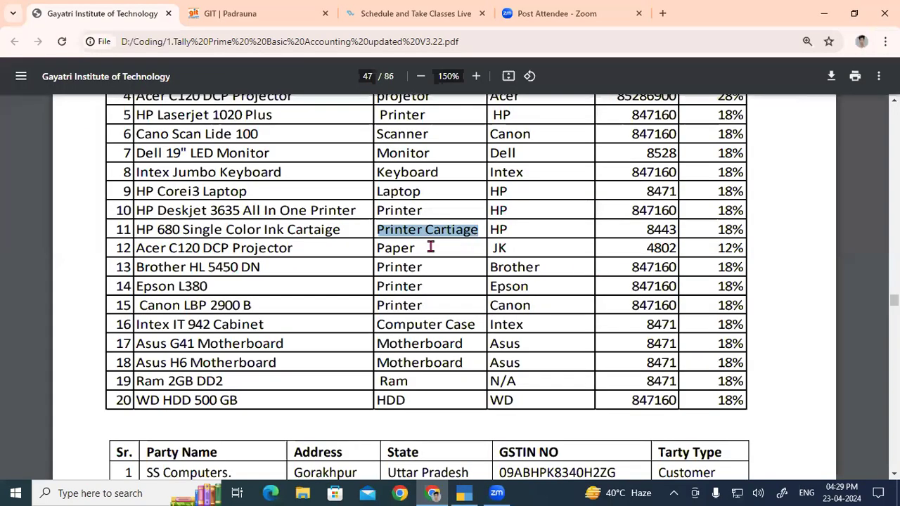
double_click(391, 246)
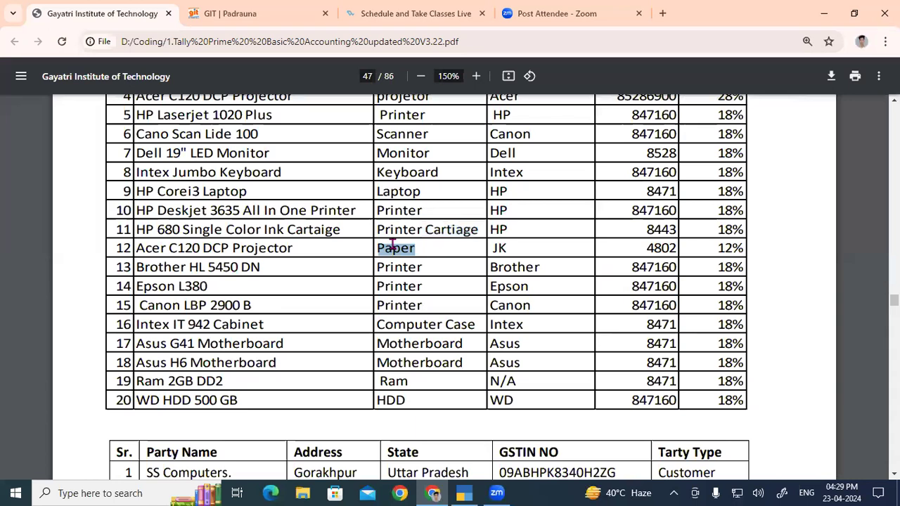
key("ctrl+c")
key("alt+Tab")
key("ctrl+alt+v")
key("Return")
key("Return")
key("Return")
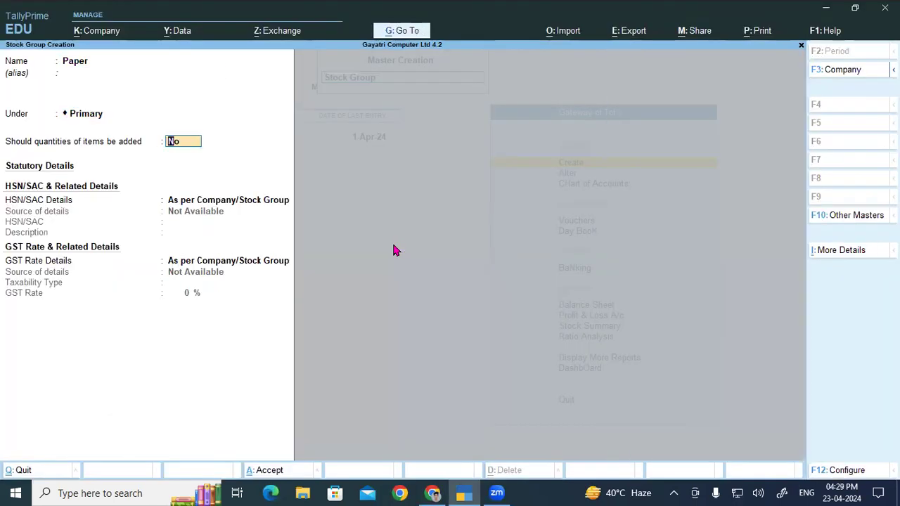
type("y")
key("Return")
- Specify the Paper group's HSN/SAC details here with code 4802 from the product list and description Paper
key("Return")
key("BackSpace")
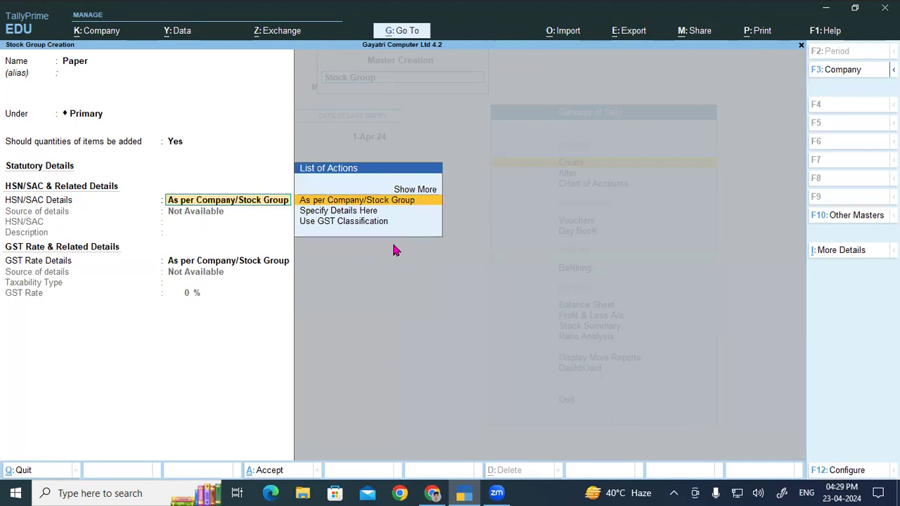
key("Down")
key("Return")
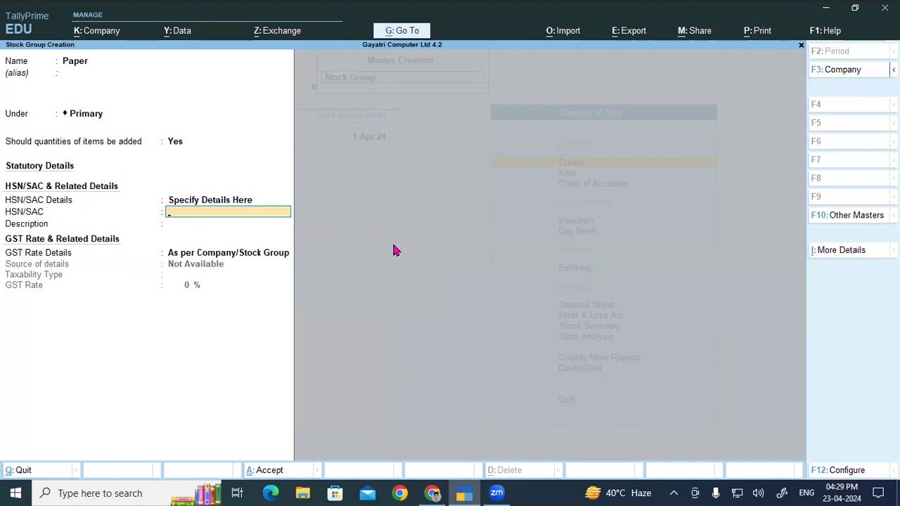
type("48")
key("alt+Tab")
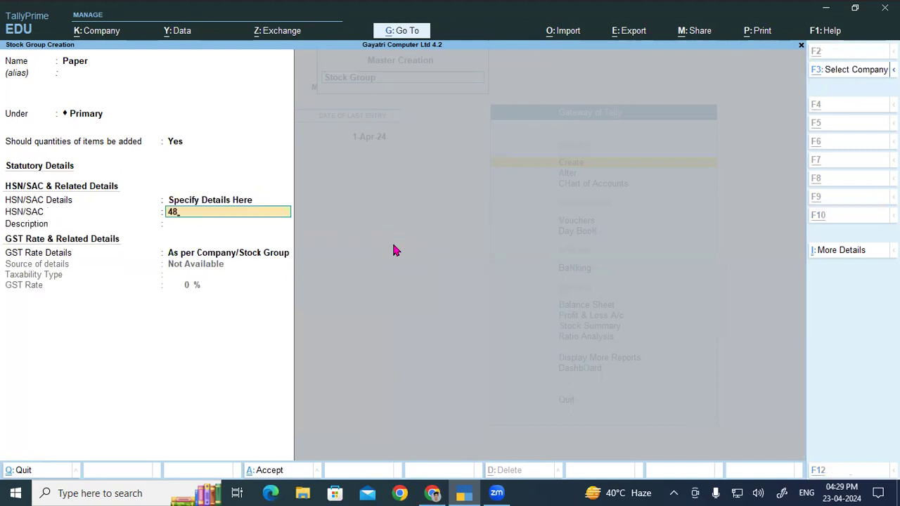
key("alt+Tab")
type("0")
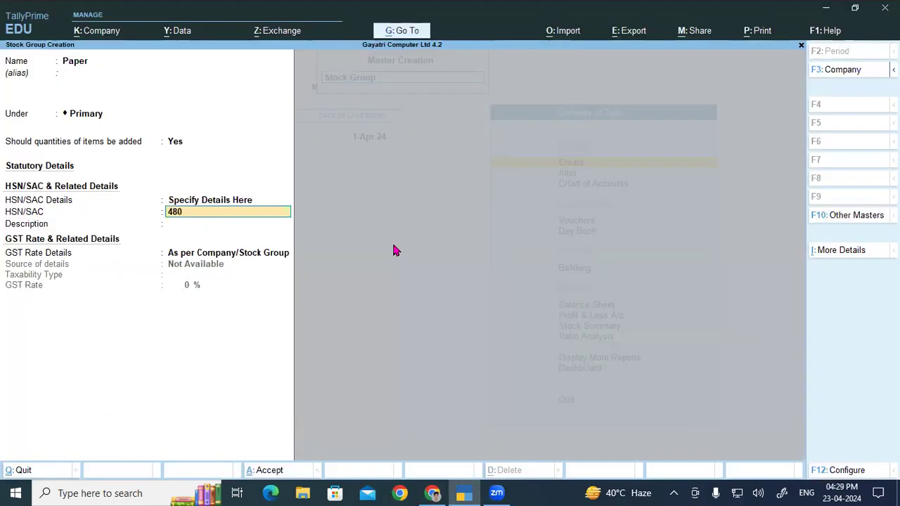
type("2")
key("Return")
type("Paper")
key("Return")
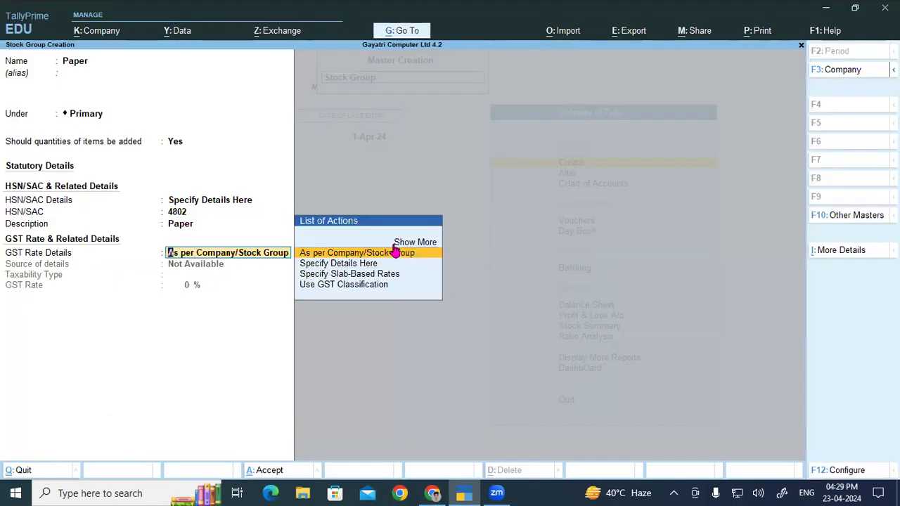
- Specify the Paper group's GST rate details here as Taxable at 12% and save the group
key("Down")
key("Return")
key("Return")
type("12")
key("Return")
key("Return")
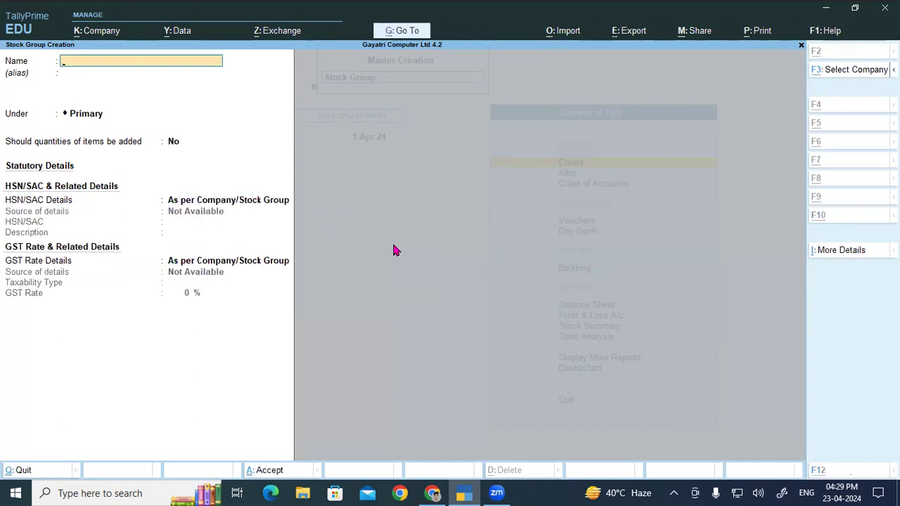
- Name a new stock group Computer Case, copied from the product list, keep it under Primary and enable adding item quantities
key("alt+Tab")
left_click_drag(378, 268, 432, 300)
left_click(413, 280)
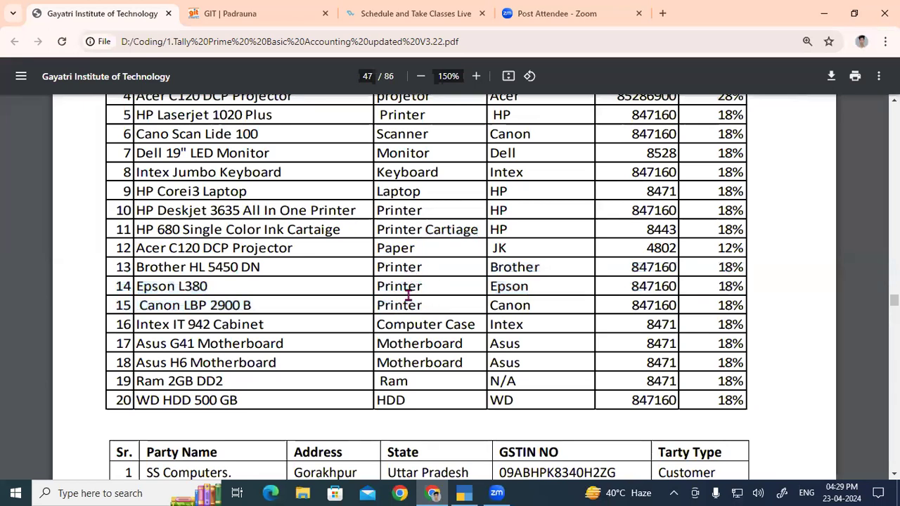
left_click_drag(381, 321, 472, 324)
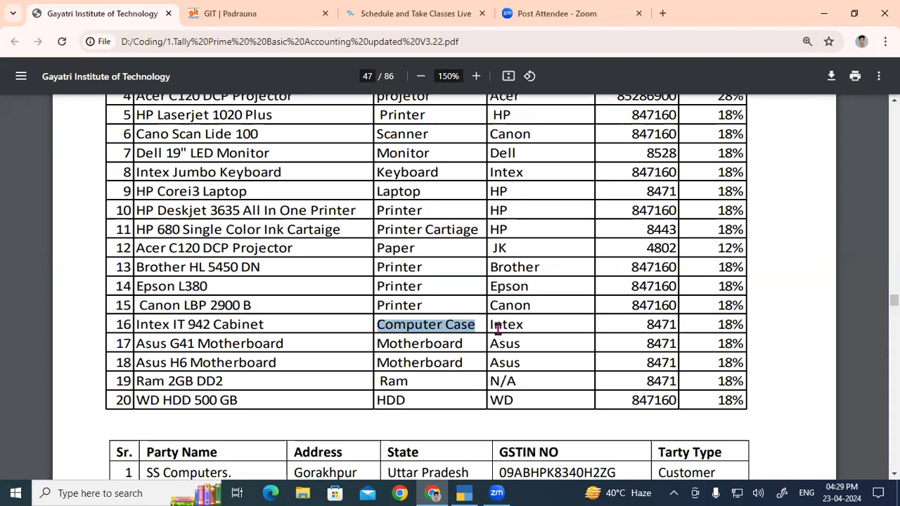
key("alt+Tab")
key("ctrl+alt+v")
key("Return")
key("Return")
type("y")
- Specify the Computer Case group's HSN/SAC details here with code 8471 and description Computer Case
key("Return")
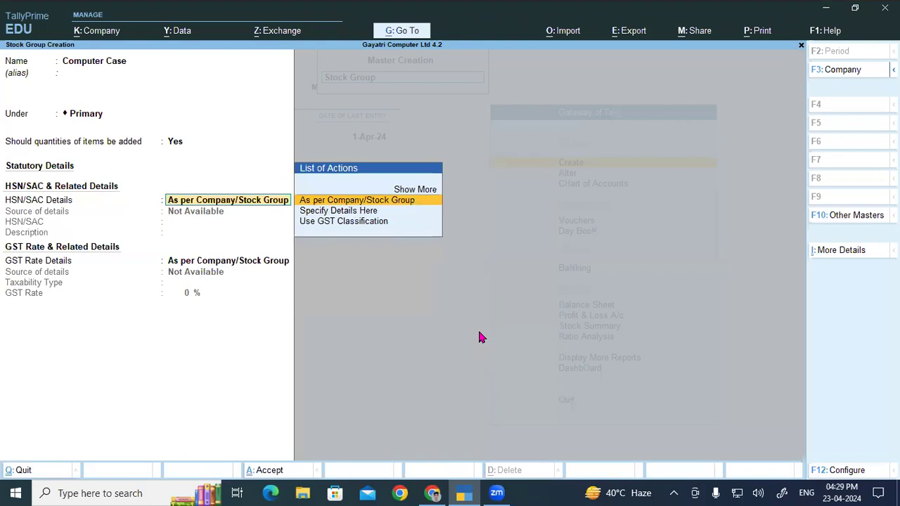
key("Down")
key("Return")
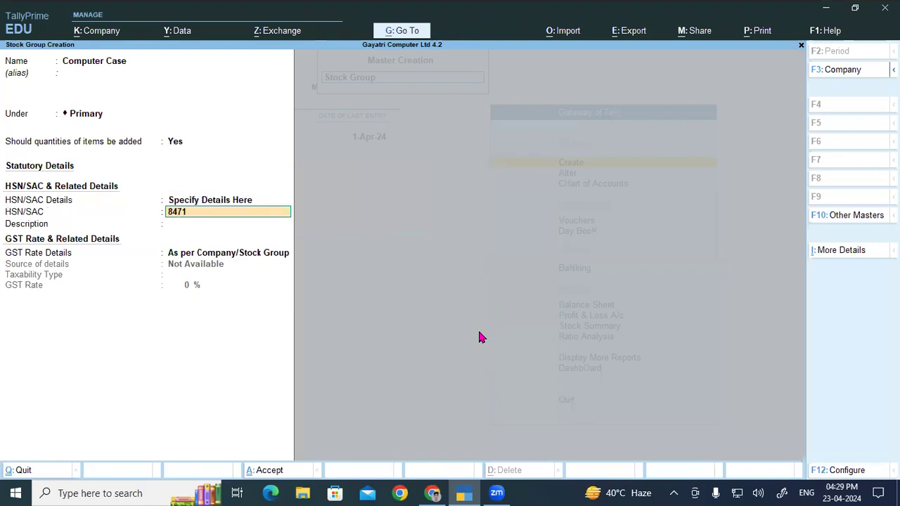
key("Return")
key("ctrl+alt+v")
key("Return")
- Specify the Computer Case group's GST rate details here as Taxable at 18% and save the group
key("Down")
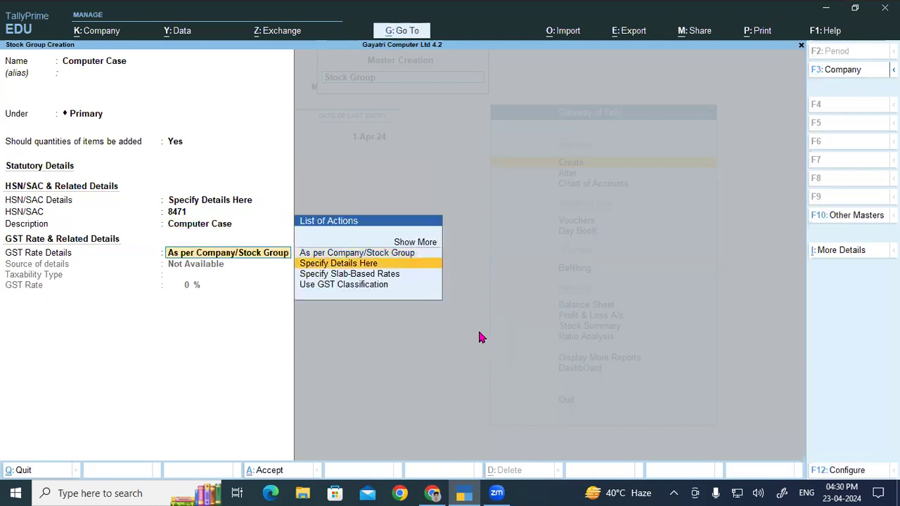
key("Return")
key("Return")
type("18")
key("Return")
- Name a new stock group Motherboard, copied from the product list, keep it under Primary and enable adding item quantities
key("alt+Tab")
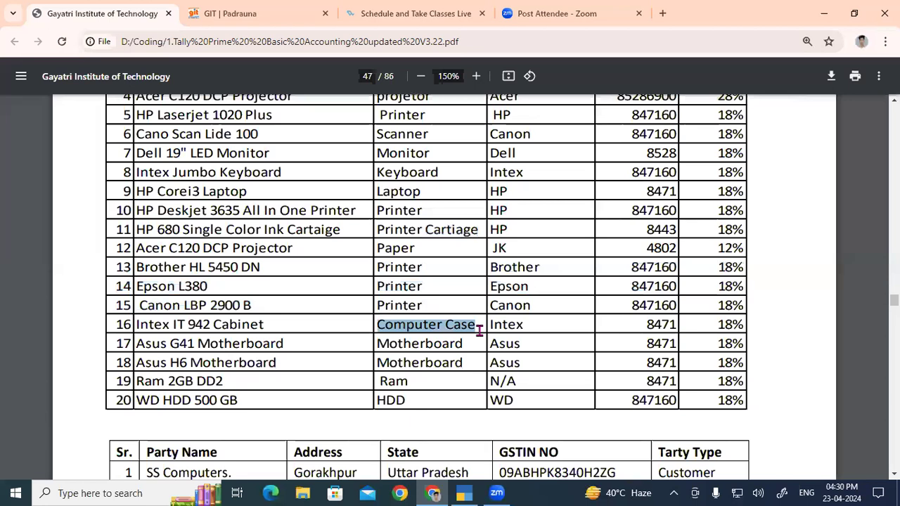
left_click_drag(378, 344, 467, 344)
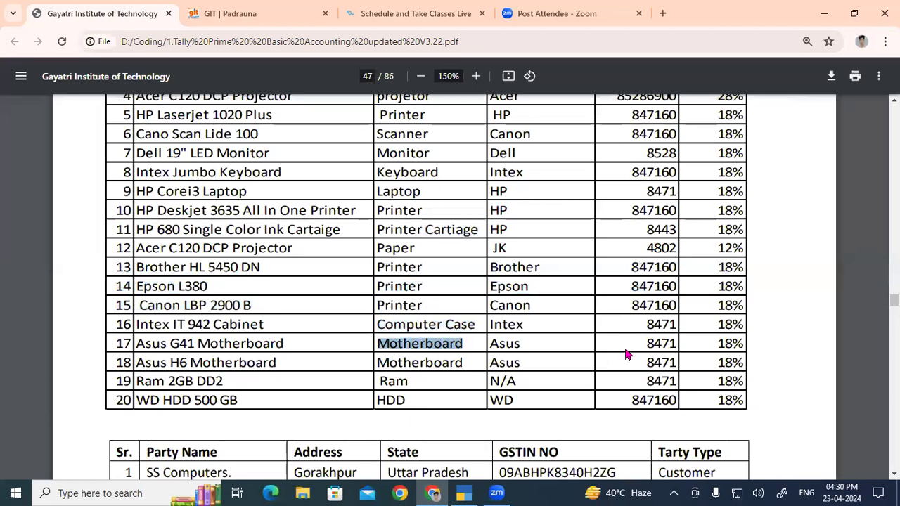
key("ctrl+c")
key("alt+Tab")
key("ctrl+v")
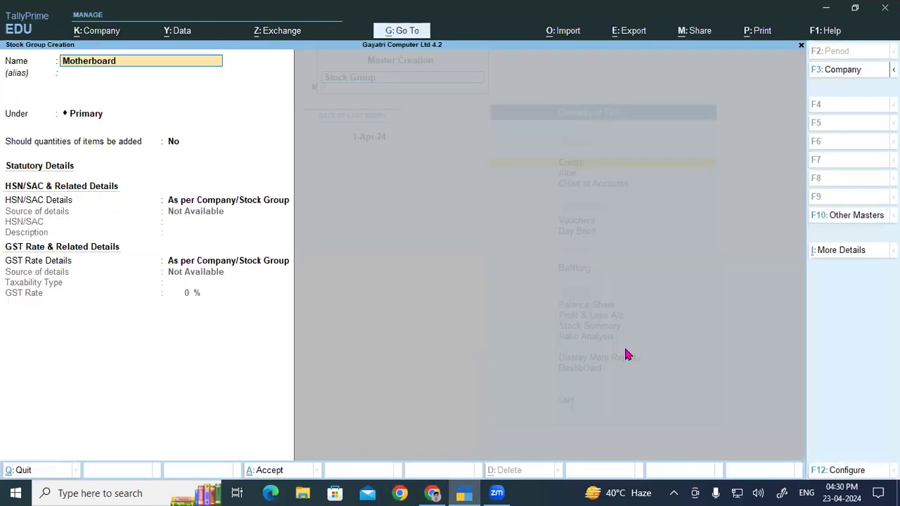
key("Return")
key("Return")
type("y")
- Specify the Motherboard group's HSN/SAC details here with code 8471 from the product list and description Motherboard
key("Return")
key("Down")
key("Return")
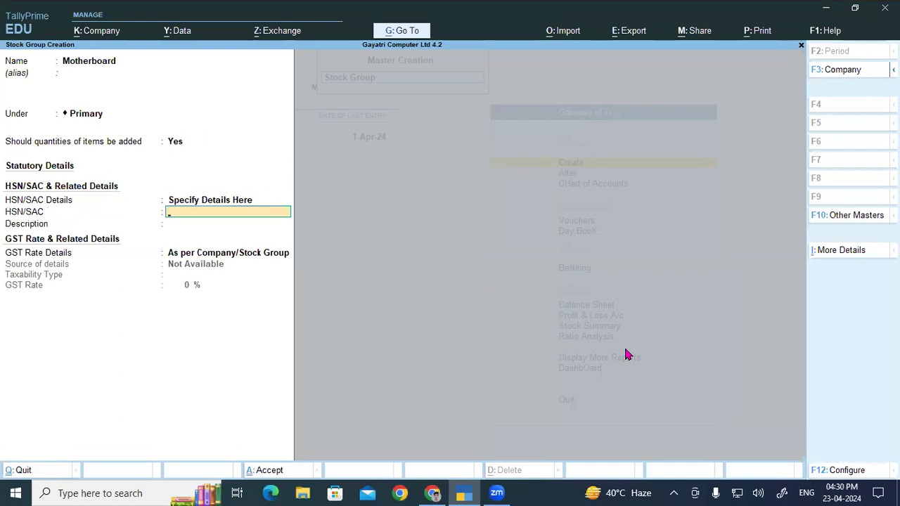
key("alt+Tab")
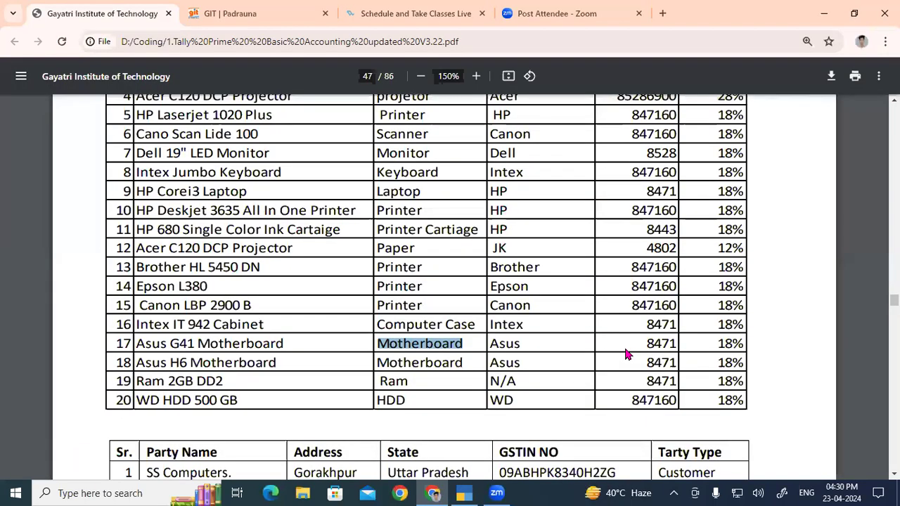
key("alt+Tab")
type("8471")
key("Return")
key("ctrl+v")
key("Return")
- Specify the Motherboard group's GST rate details here as Taxable at 18% and save the group
key("Down")
key("Return")
key("Return")
type("18")
key("Return")
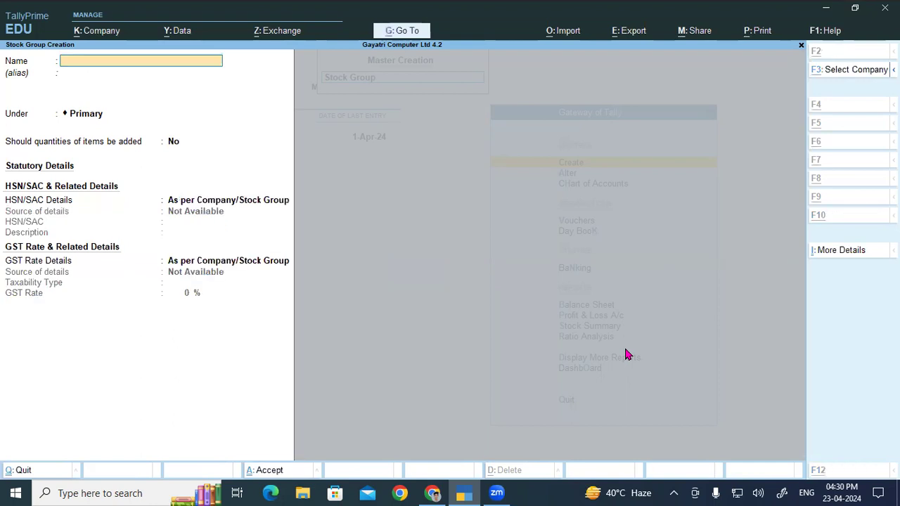
- Name a new stock group Ram, copied from the product list, keep it under Primary and enable adding item quantities
key("alt+Tab")
left_click_drag(381, 383, 419, 386)
left_click(415, 385)
double_click(407, 383)
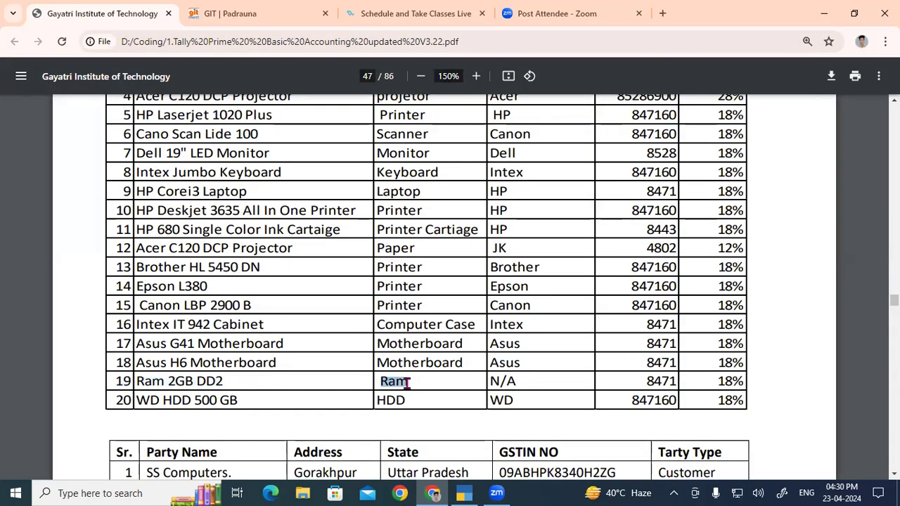
key("ctrl+c")
key("alt+Tab")
key("ctrl+v")
key("Return")
key("Return")
type("y")
- Specify the Ram group's HSN/SAC details here with code 8471 from the product list and description Ram
key("Return")
key("Down")
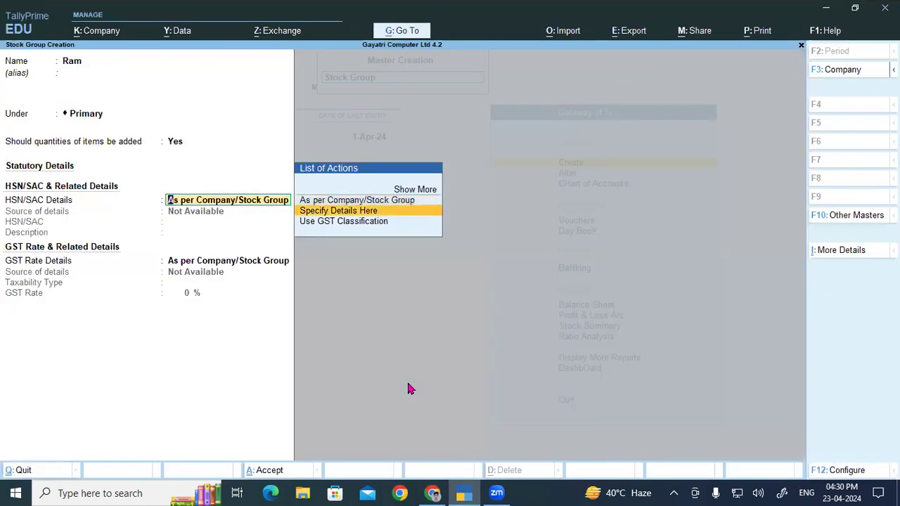
key("Return")
key("alt+Tab")
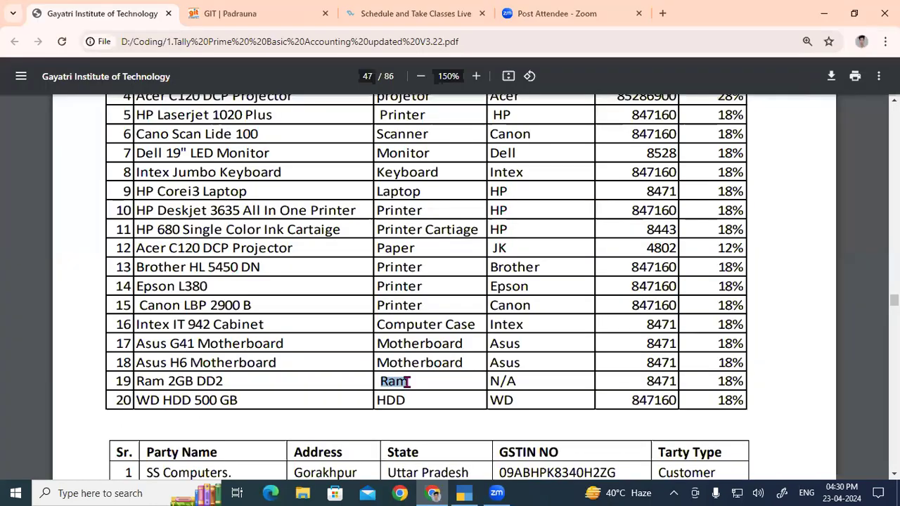
key("alt+Tab")
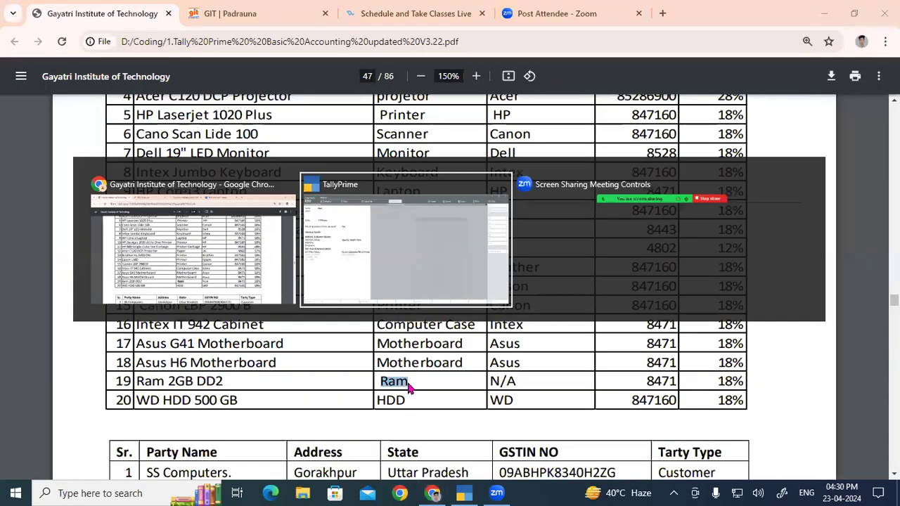
type("847")
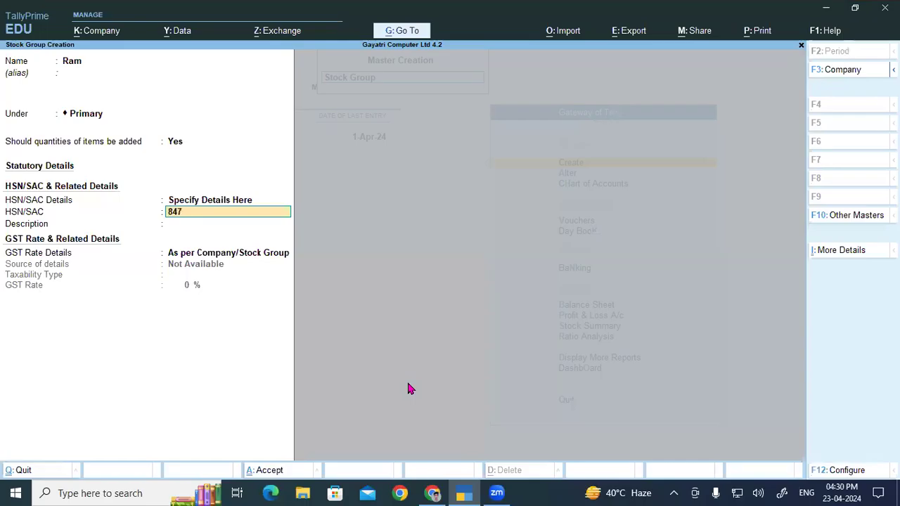
key("Return")
type("Ram")
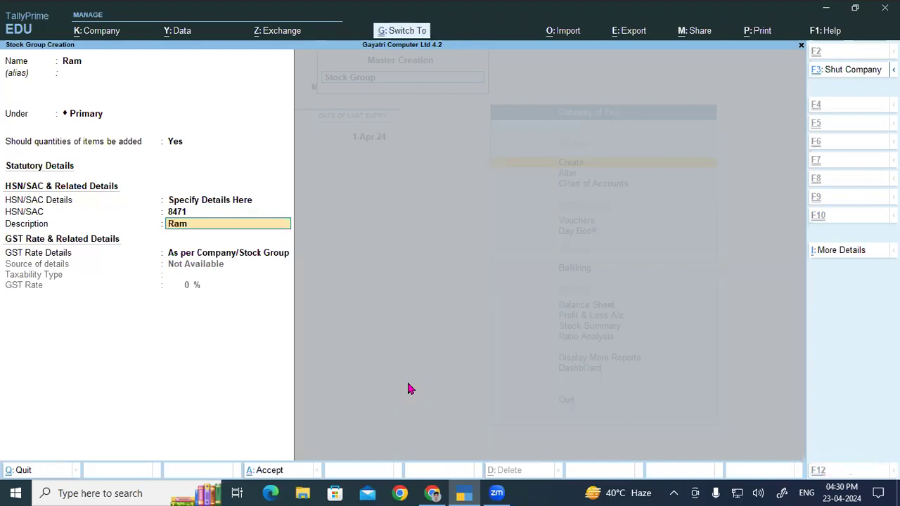
key("Return")
- Specify the Ram group's GST rate details here as Taxable at 18% and save the group
type("s")
key("Return")
key("Return")
type("18")
key("Return")
key("Return")
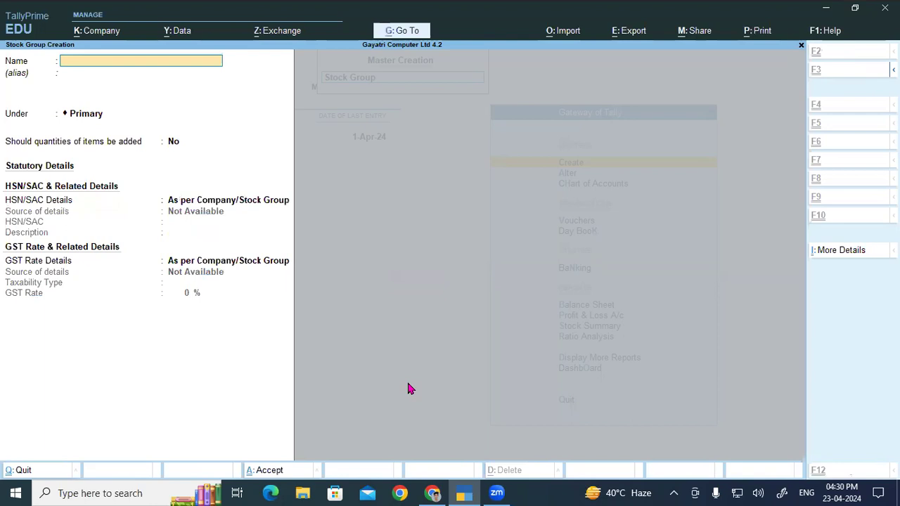
- Name a new stock group HDD, copied from the product list, keep it under Primary and enable adding item quantities
key("alt+Tab")
double_click(394, 399)
key("ctrl+c")
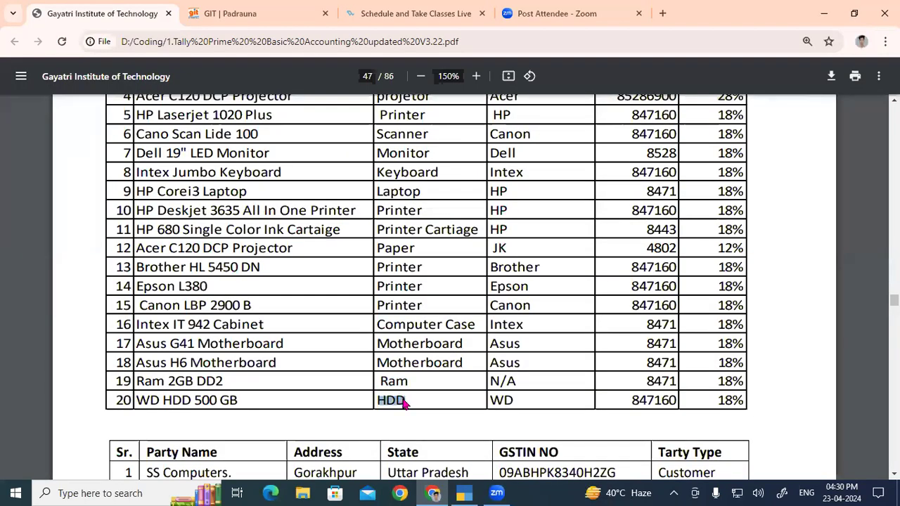
key("alt+Tab")
key("ctrl+alt+v")
key("Return")
key("Return")
type("y")
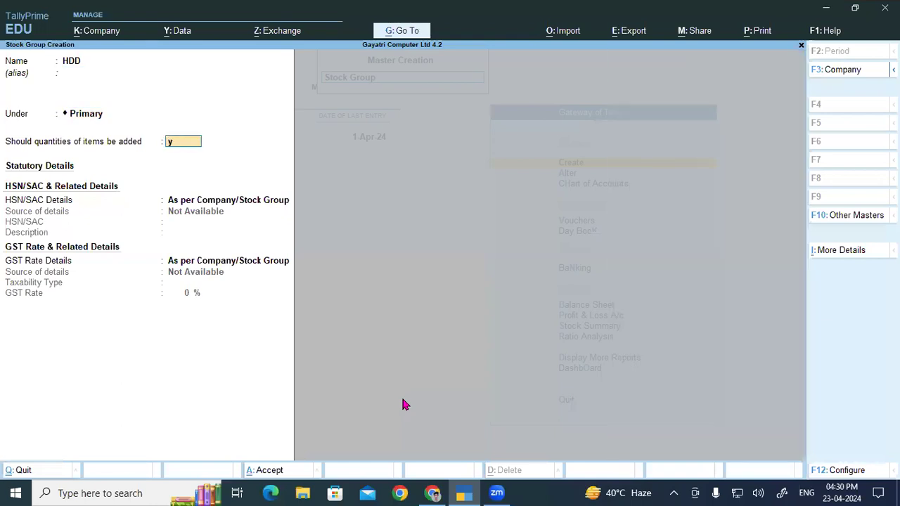
- Specify the HDD group's HSN/SAC details here with code 847160 from the product list and description HDD
key("Return")
key("Down")
key("Return")
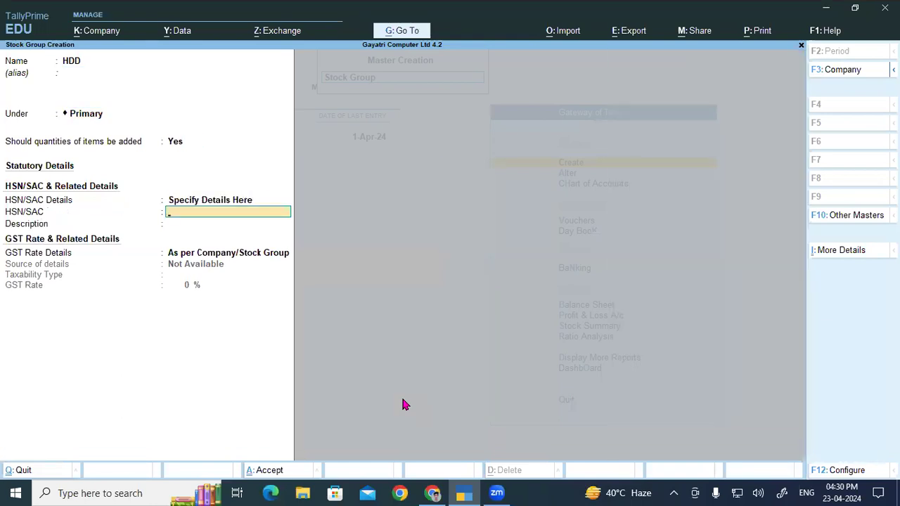
key("alt+Tab")
key("alt+Tab")
type("847160")
key("Return")
key("ctrl+v")
- Specify the HDD group's GST rate details here as Taxable at 18% and save the group
key("Return")
key("Return")
key("Escape")
key("Down")
key("Return")
key("Return")
type("18")
key("Return")
key("Return")
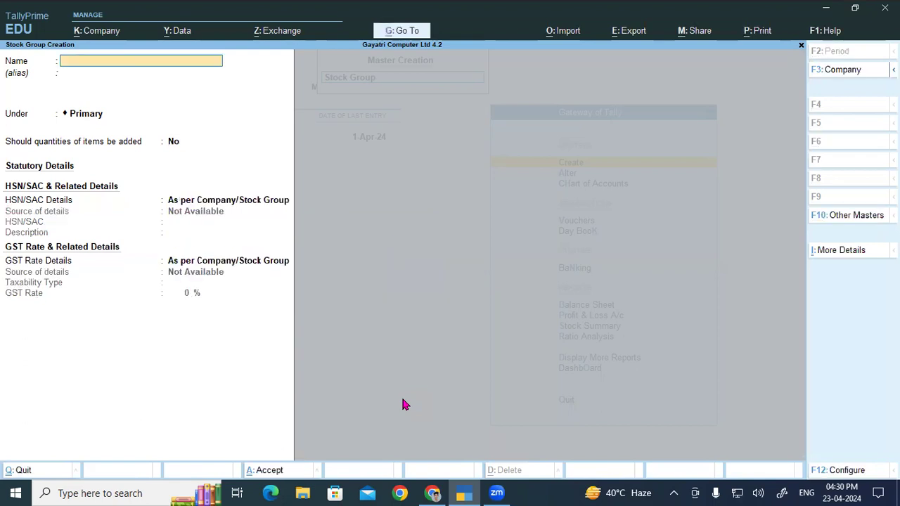
- Review the product list's Stock Group, Stock Category and Stock Item Name columns, marking them with temporary circles and arrows
key("alt+Tab")
scroll(434, 320, "up", 2)
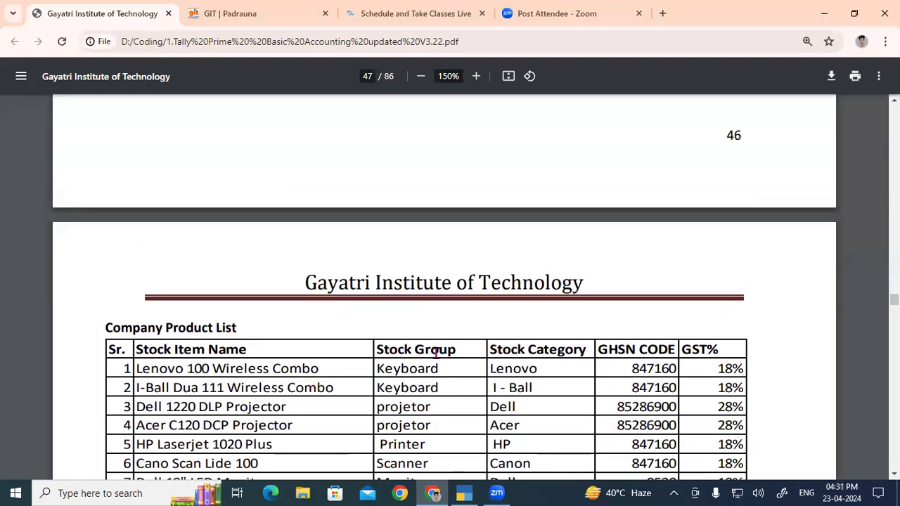
left_click_drag(378, 348, 448, 352)
left_click_drag(611, 350, 732, 350)
scroll(739, 350, "down", 2)
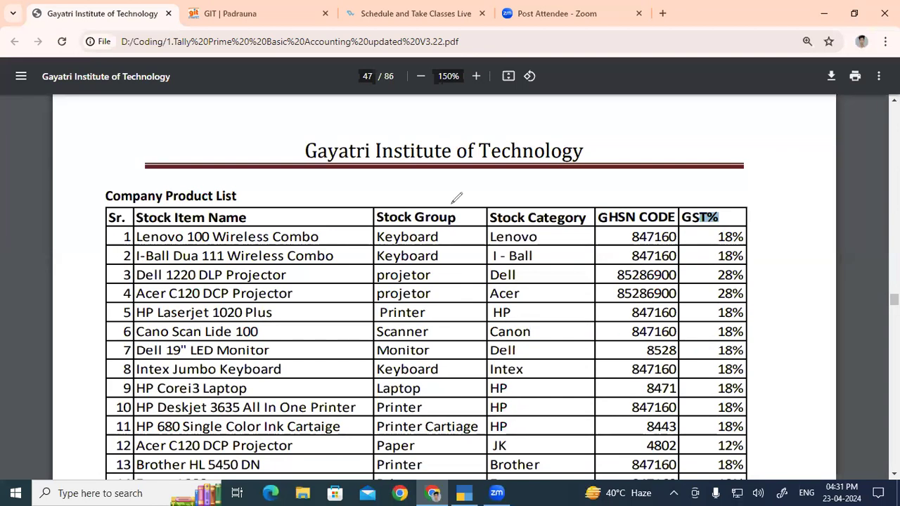
left_click_drag(453, 203, 436, 196)
mouse_move(576, 196)
left_mouse_down()
mouse_move(499, 219)
mouse_move(548, 186)
mouse_move(527, 194)
left_mouse_up()
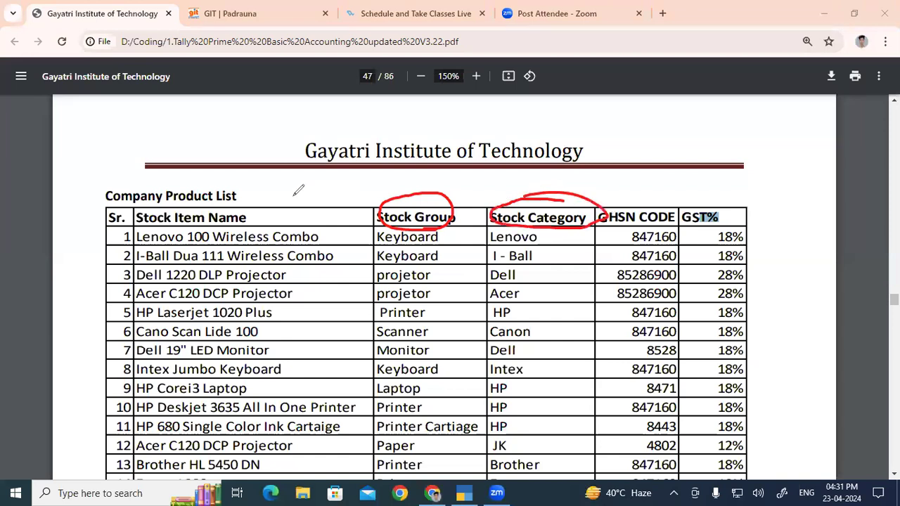
mouse_move(211, 202)
left_mouse_down()
mouse_move(154, 230)
mouse_move(261, 209)
mouse_move(218, 197)
left_mouse_up()
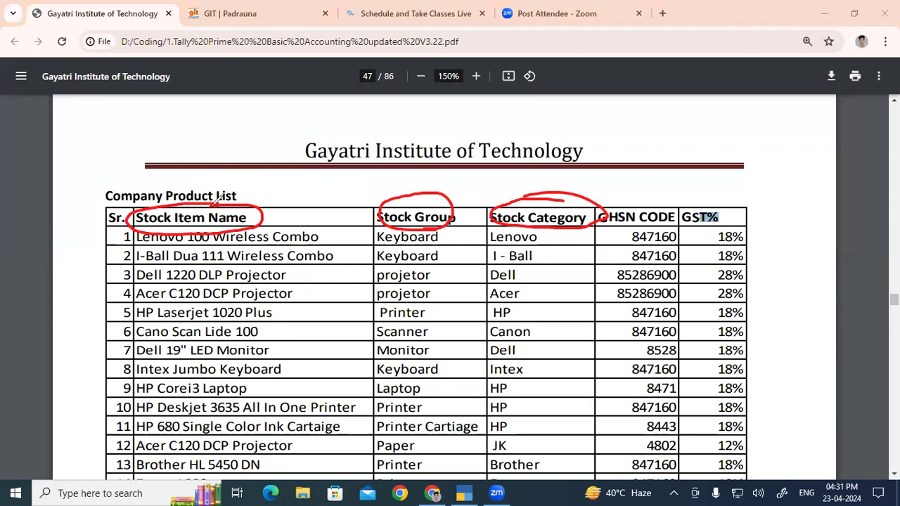
left_click_drag(425, 232, 425, 281)
mouse_move(415, 267)
left_mouse_down()
mouse_move(426, 282)
mouse_move(439, 266)
left_mouse_up()
left_click_drag(542, 230, 541, 270)
left_click_drag(541, 270, 553, 252)
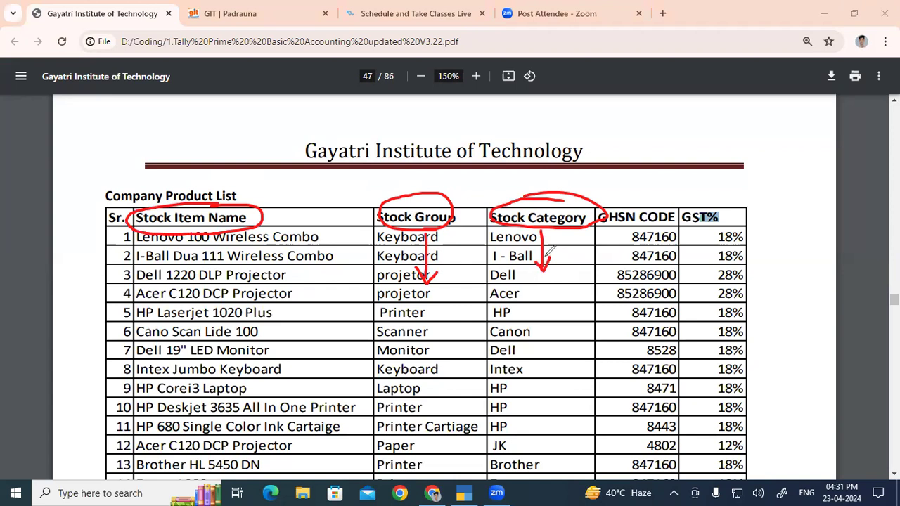
mouse_move(183, 232)
left_mouse_down()
mouse_move(185, 276)
mouse_move(201, 264)
left_mouse_up()
left_click(79, 336)
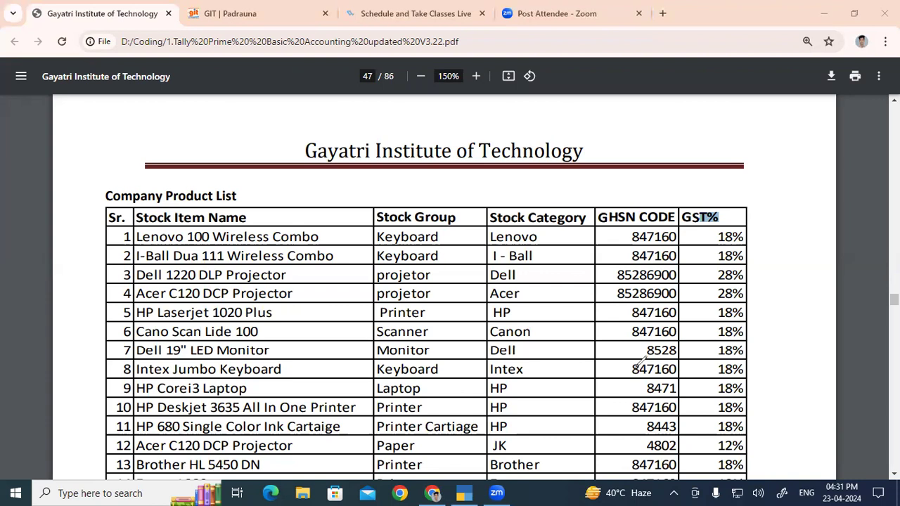
- Compare the Stock Category column with the item names and stock groups using temporary markings, and clear the markings
mouse_move(542, 222)
left_mouse_down()
mouse_move(563, 227)
mouse_move(597, 208)
mouse_move(478, 205)
mouse_move(552, 225)
left_mouse_up()
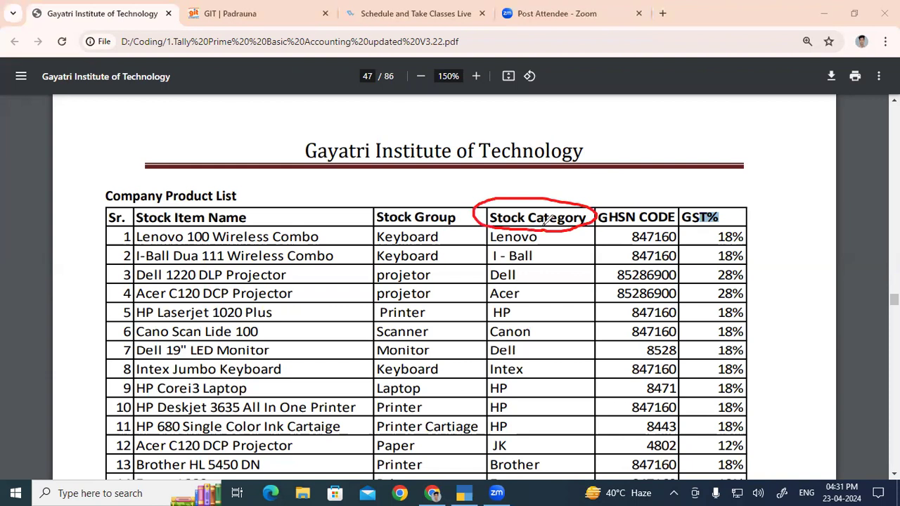
mouse_move(210, 225)
left_mouse_down()
mouse_move(264, 219)
mouse_move(211, 203)
mouse_move(151, 230)
mouse_move(242, 221)
left_mouse_up()
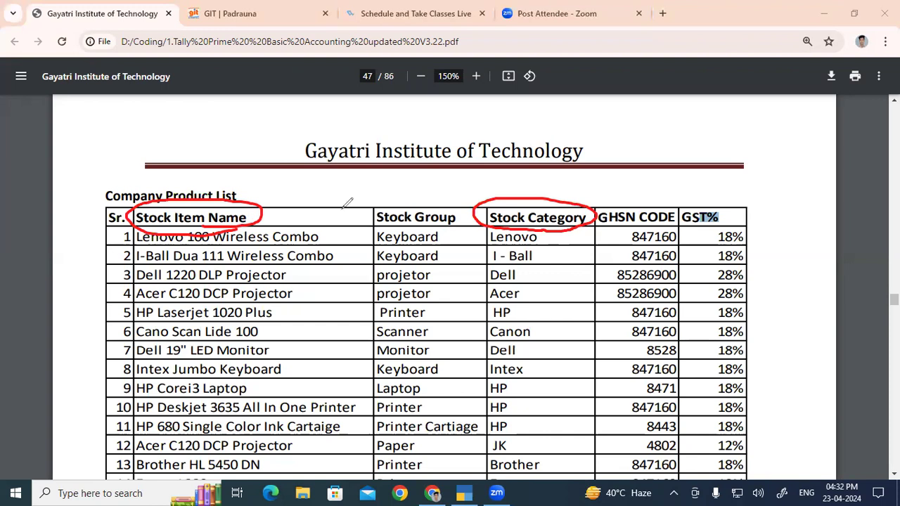
left_click_drag(535, 224, 537, 256)
mouse_move(507, 291)
left_mouse_down()
mouse_move(524, 311)
mouse_move(540, 298)
left_mouse_up()
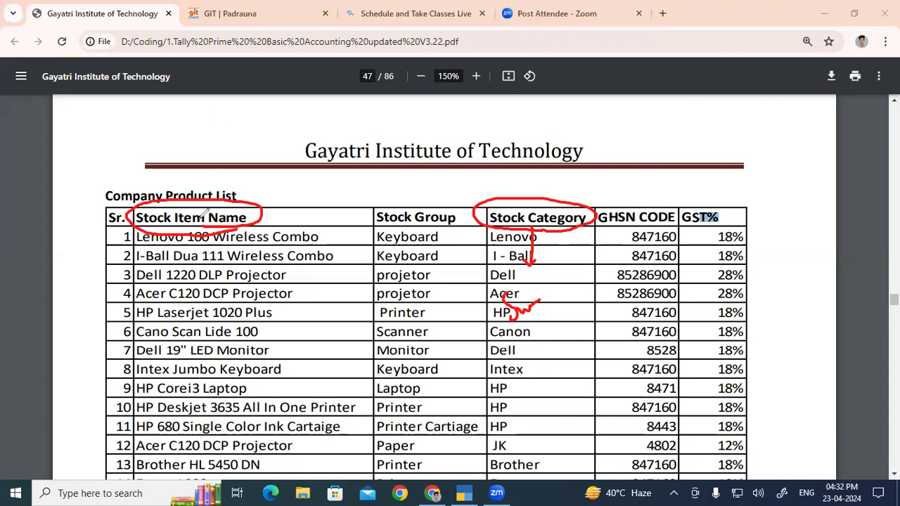
left_click_drag(415, 224, 408, 245)
mouse_move(414, 276)
left_mouse_down()
mouse_move(413, 391)
mouse_move(422, 384)
left_mouse_up()
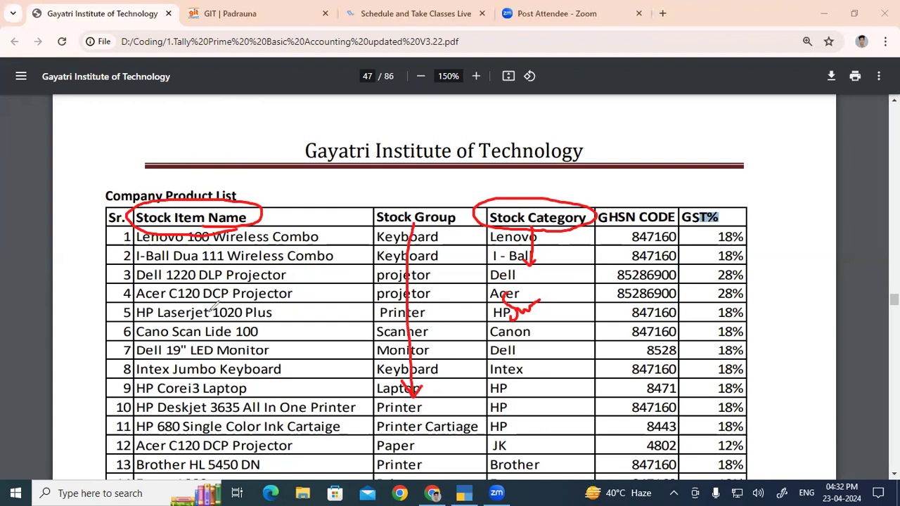
key("Escape")
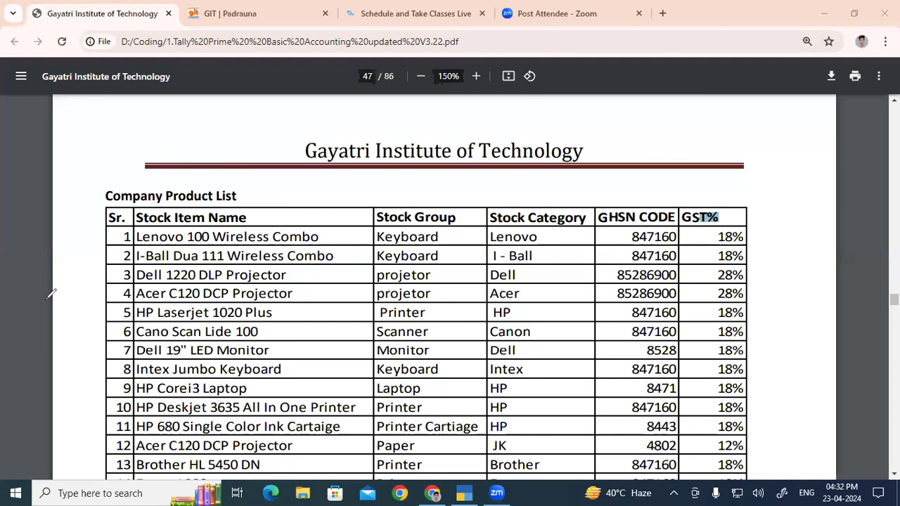
- Open stock category creation in TallyPrime and try to create a category named Lenovo from the product list's first row
left_click(512, 246)
double_click(515, 239)
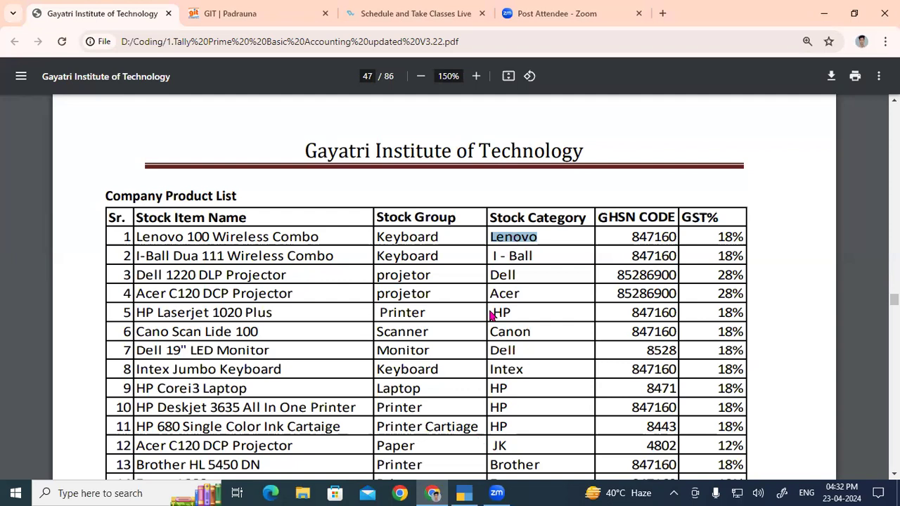
key("alt+Tab")
key("Down")
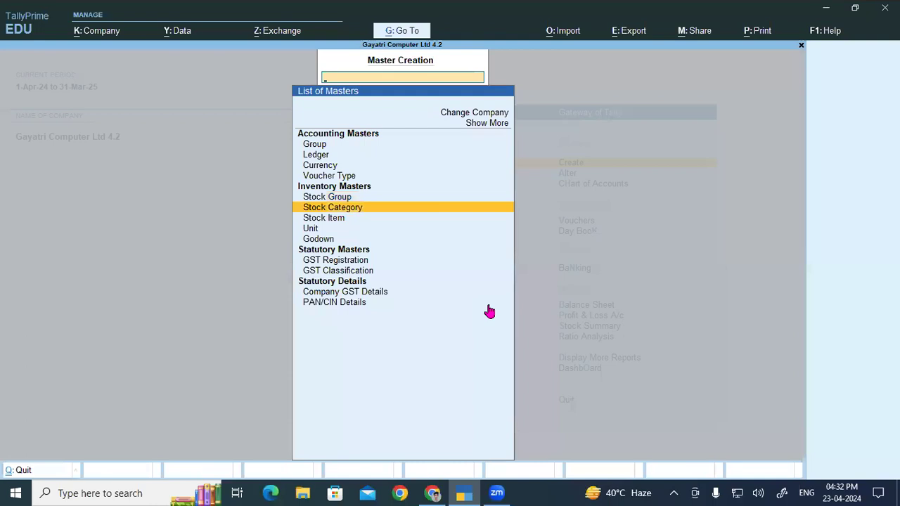
key("Return")
type("Lenovo")
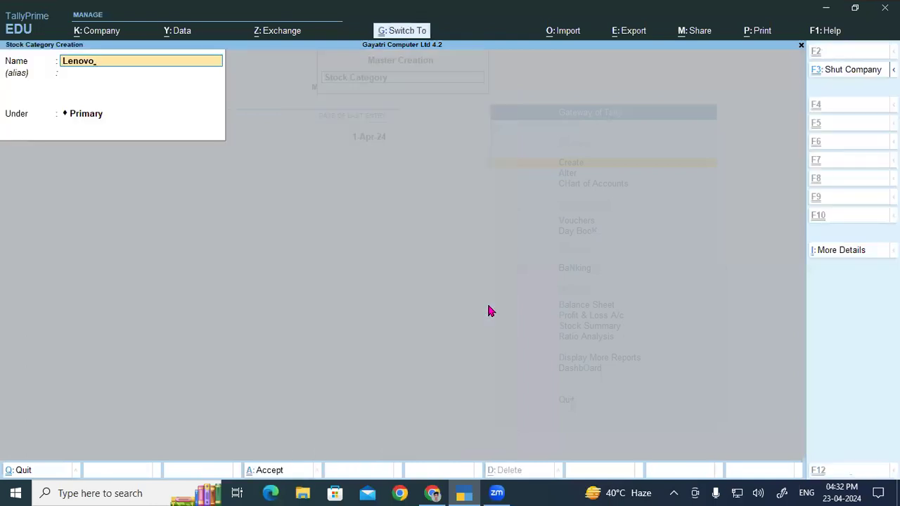
key("Return")
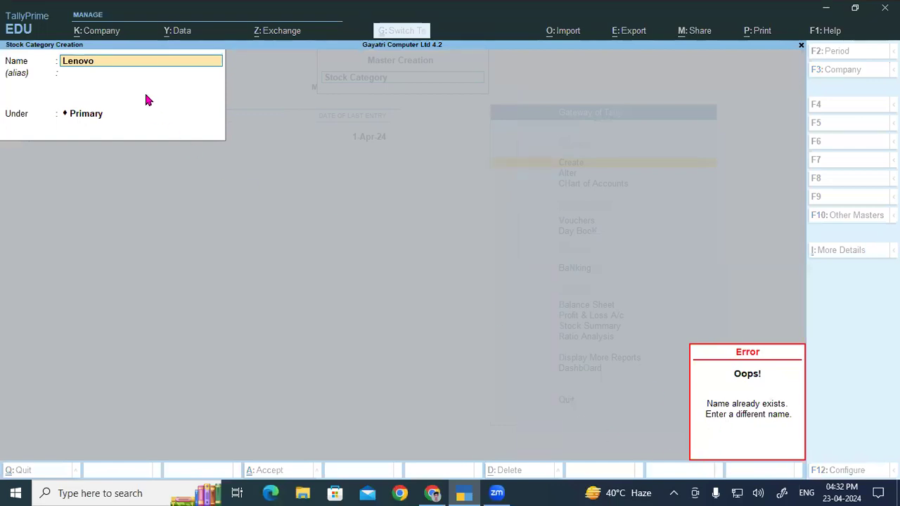
- Replace the rejected name with I - Ball from the product list and save the stock category under Primary
key("alt+Tab")
left_click_drag(533, 256, 499, 256)
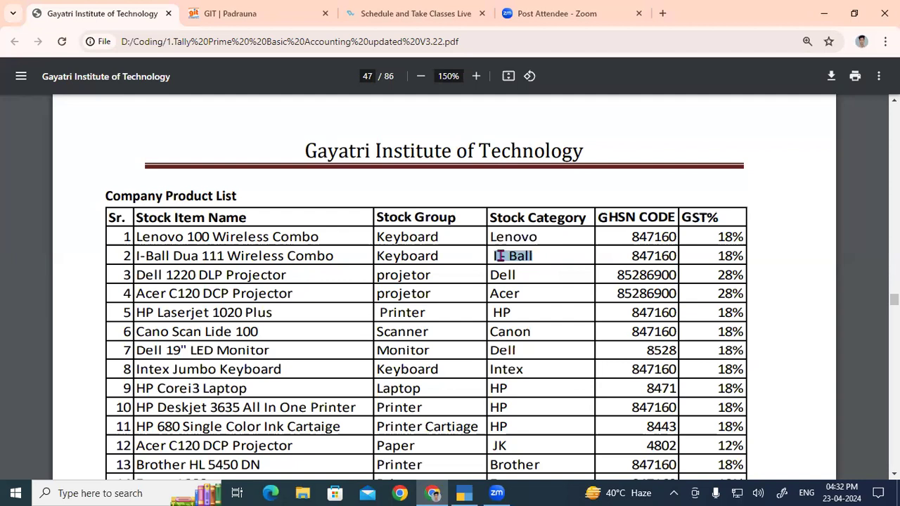
key("ctrl+c")
key("alt+Tab")
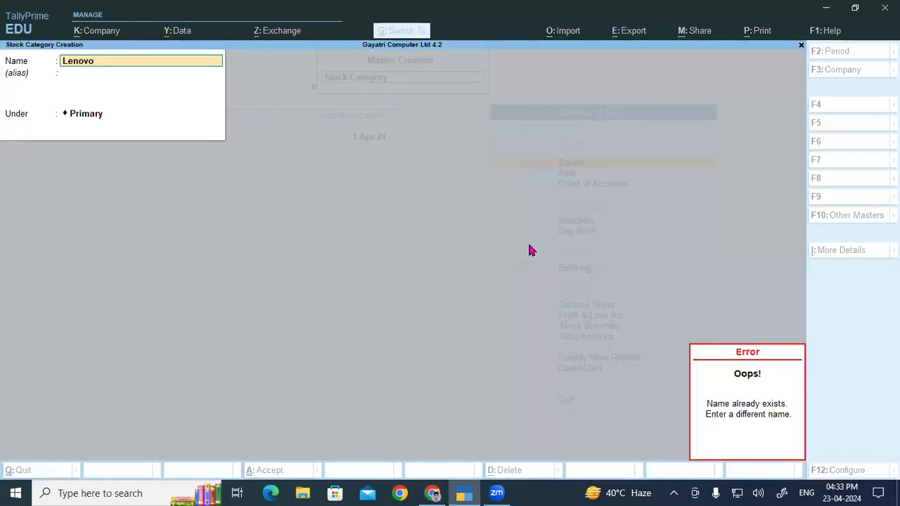
key("ctrl+alt+v")
key("BackSpace")
key("BackSpace")
key("BackSpace")
key("BackSpace")
key("BackSpace")
key("BackSpace")
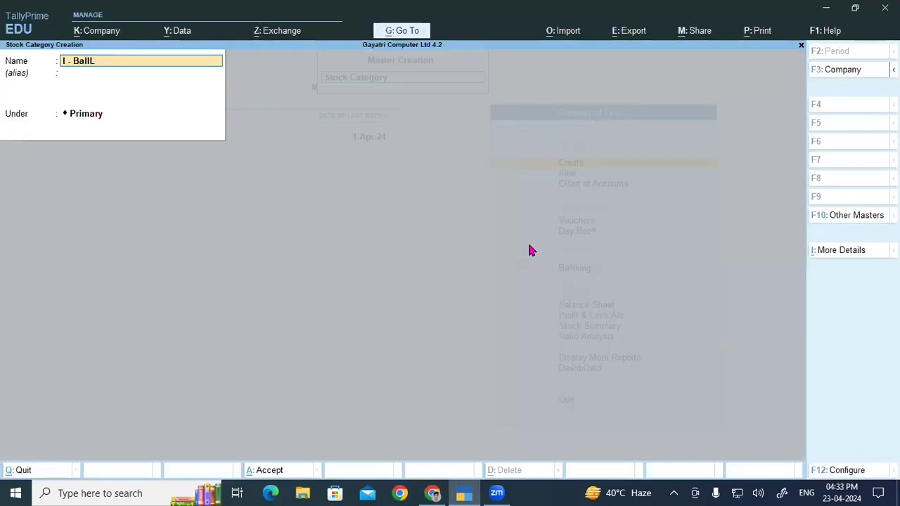
key("Return")
key("Return")
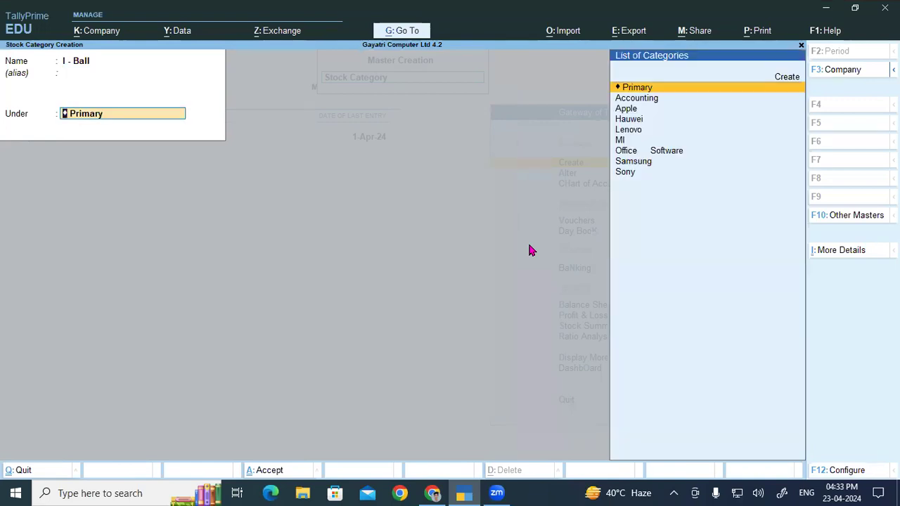
key("Return")
key("Return")
- Create the stock category Dell, copying its name from the product list
key("alt+Tab")
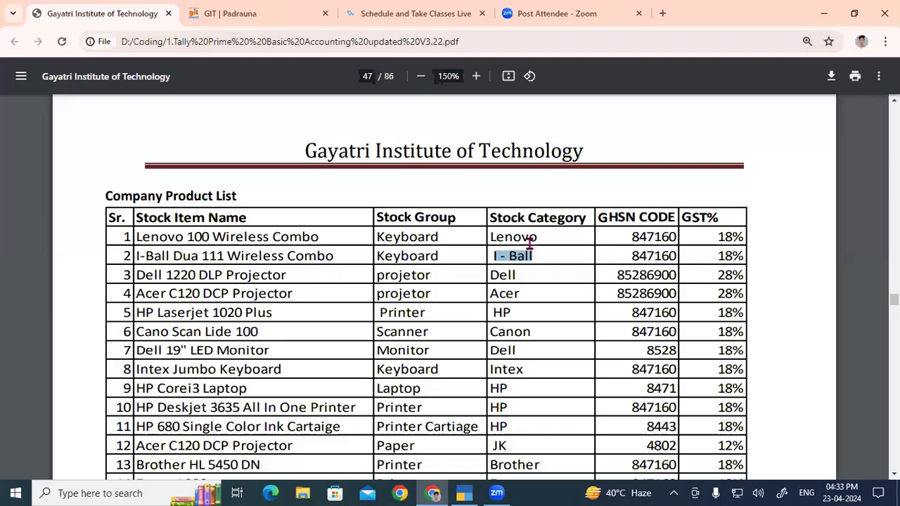
double_click(506, 275)
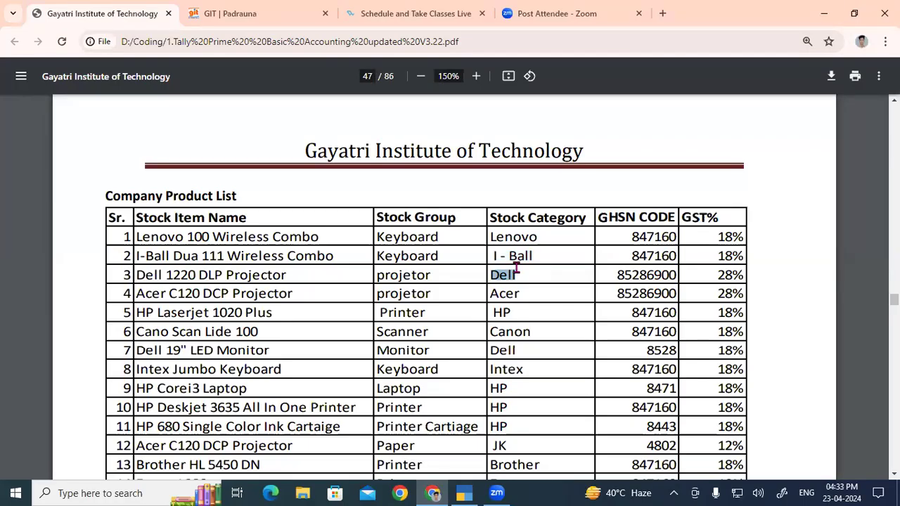
key("ctrl+c")
key("alt+Tab")
key("ctrl+v")
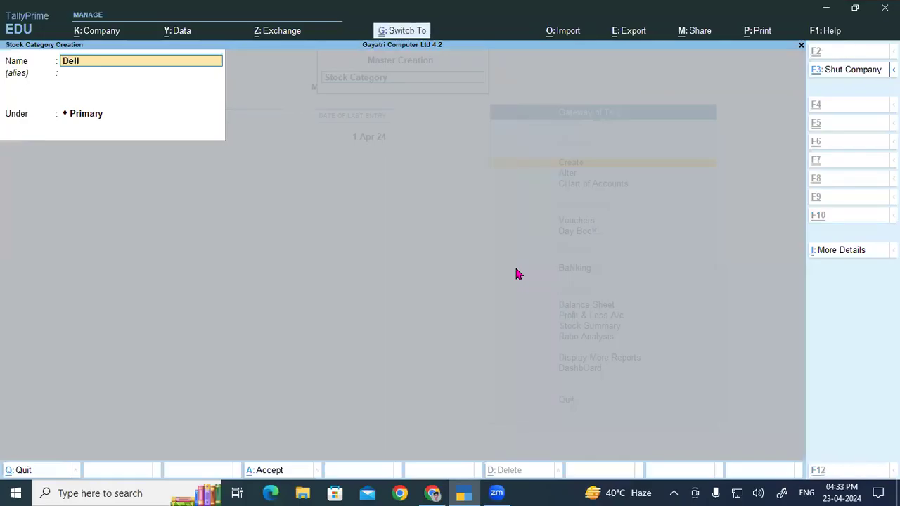
key("ctrl+a")
- Create the stock categories Acer, copied from the product list, and HP, both under Primary
key("alt+Tab")
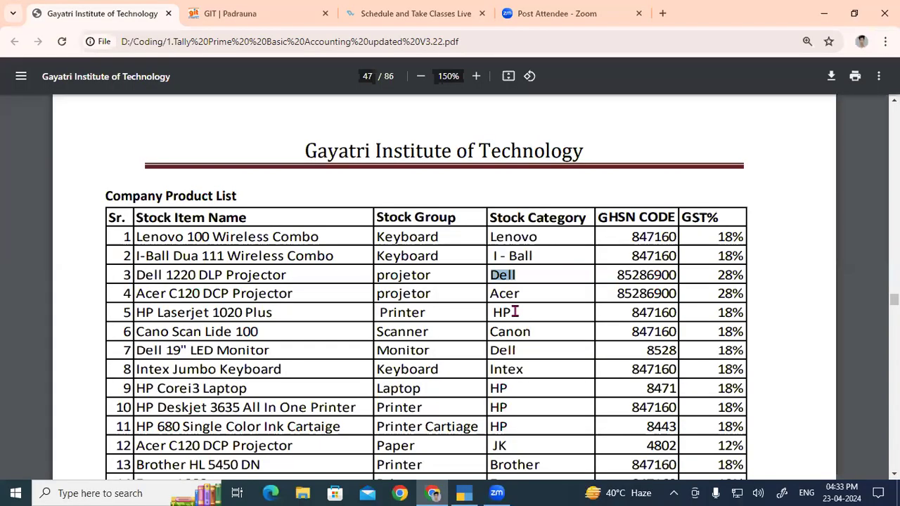
double_click(505, 294)
key("ctrl+c")
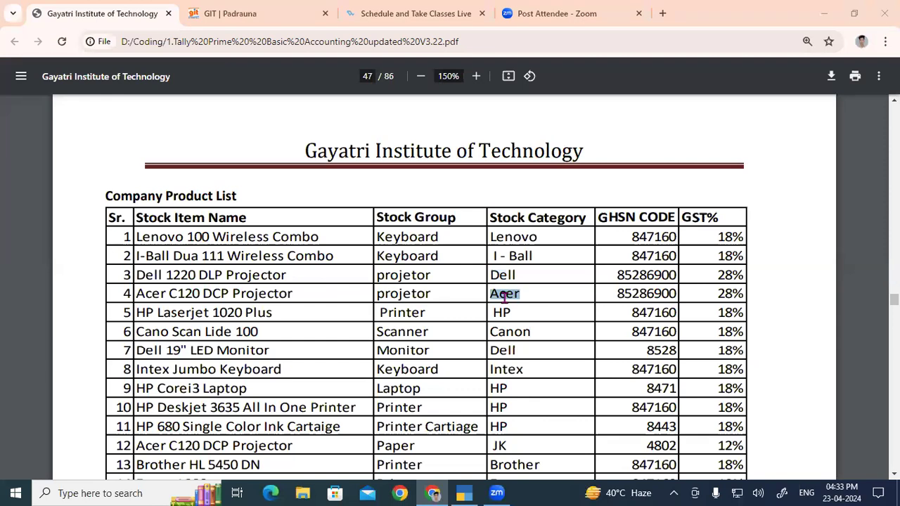
key("alt+Tab")
key("ctrl+v")
key("ctrl+a")
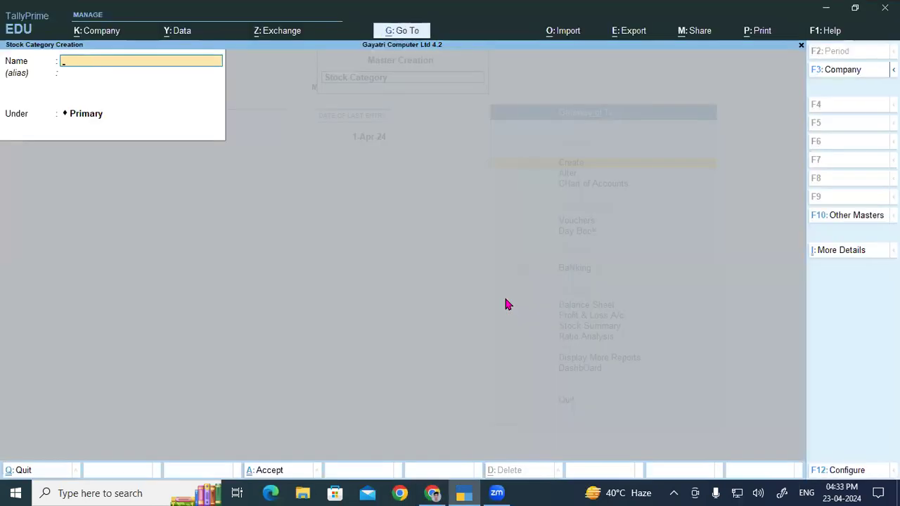
type("HP")
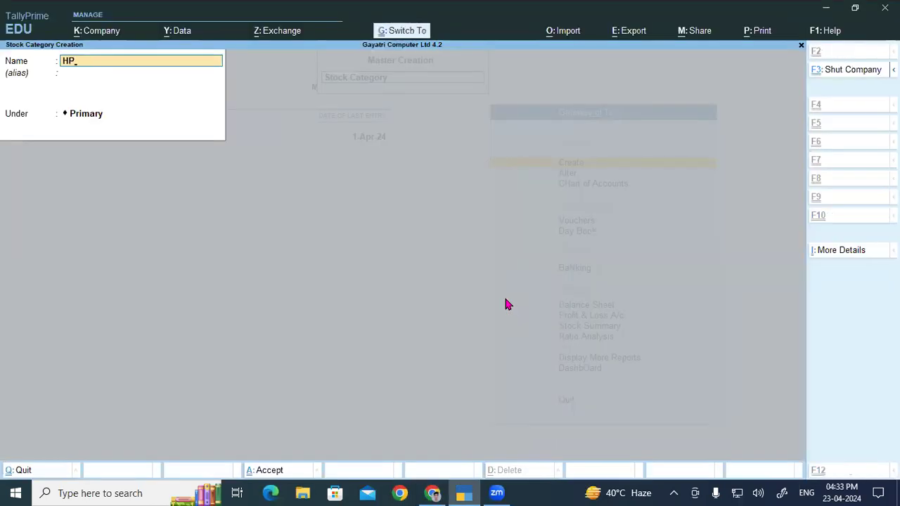
key("ctrl+a")
- Create the stock category Canon, copying its name from the Cano Scan Lide 100 row
key("alt+Tab")
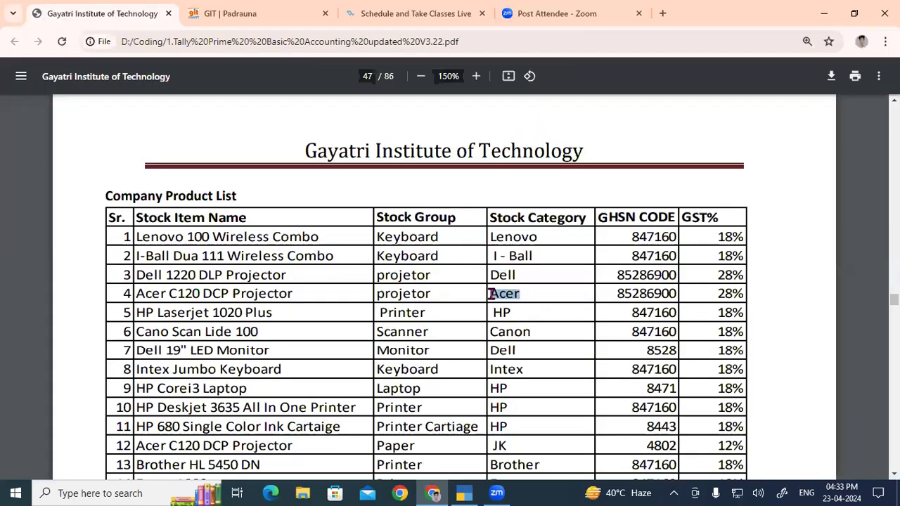
double_click(511, 333)
key("ctrl+c")
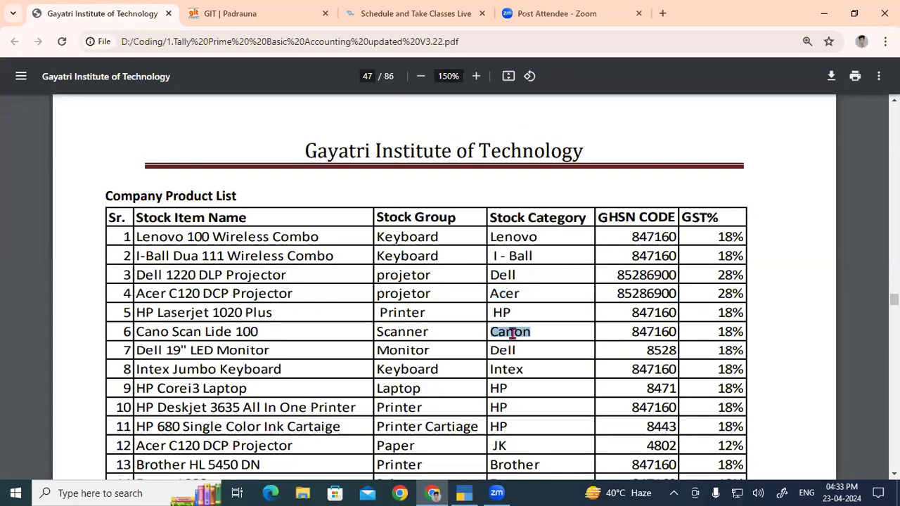
key("alt+Tab")
key("ctrl+v")
key("ctrl+a")
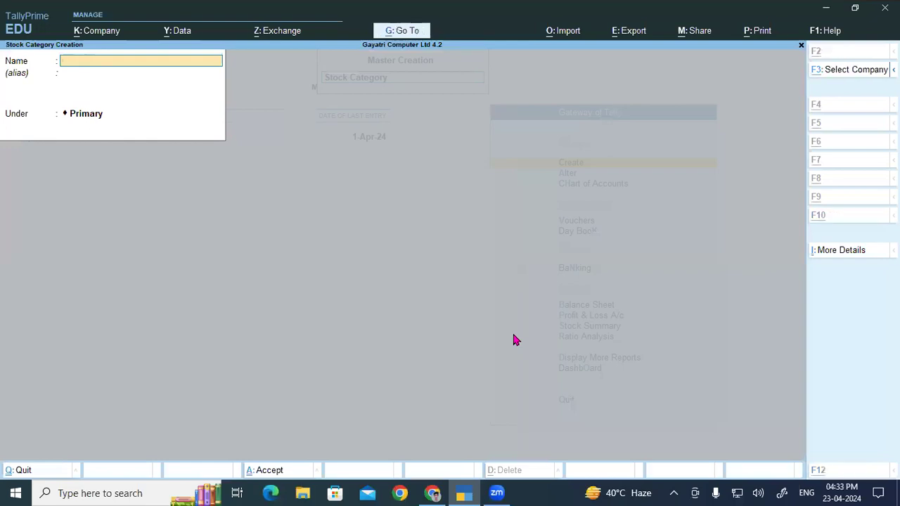
- Create the stock category Intex, copying its name from the Intex Jumbo Keyboard row
key("alt+Tab")
left_click(510, 367)
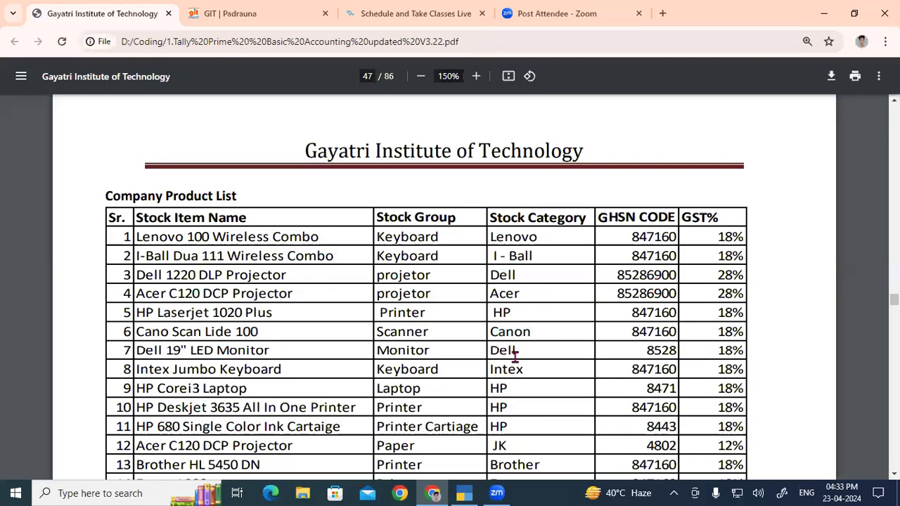
double_click(518, 371)
key("ctrl+c")
key("alt+Tab")
key("ctrl+v")
key("ctrl+a")
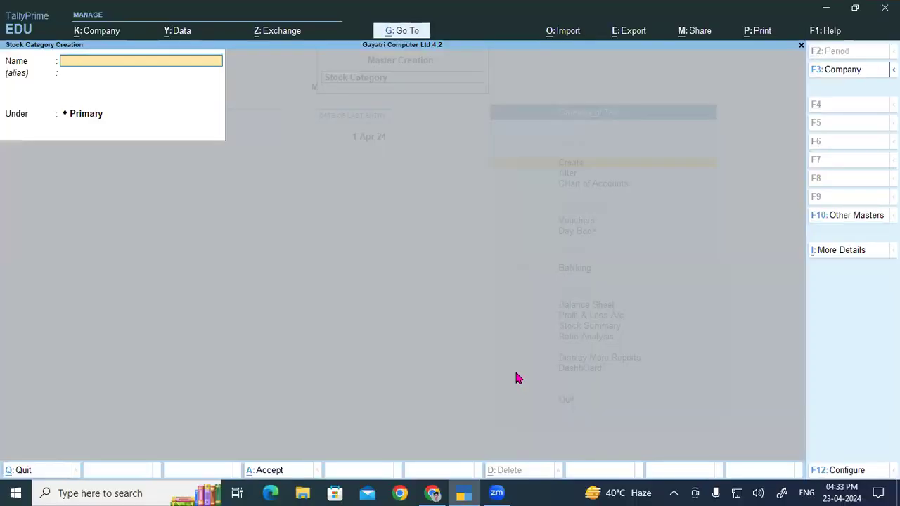
- Skip the repeated HP rows and create the stock category JK from the Paper row of the product list
key("alt+Tab")
scroll(496, 299, "down", 2)
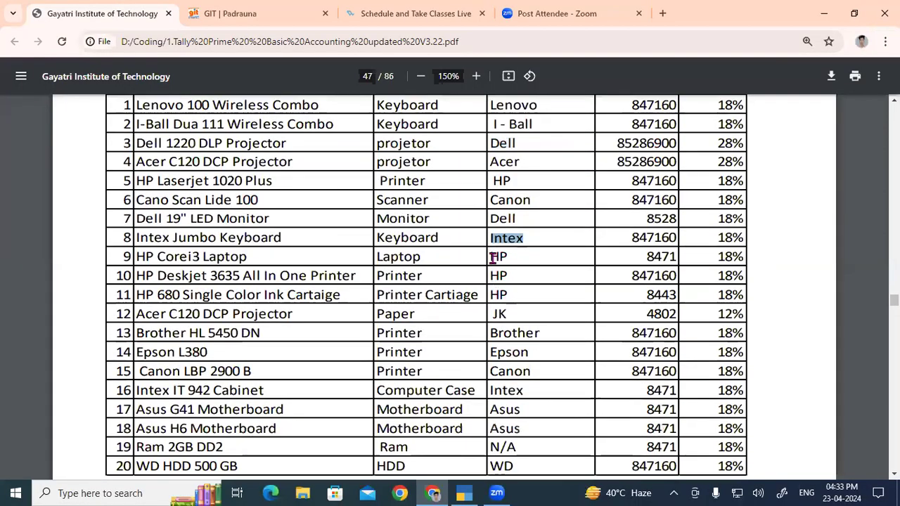
left_click_drag(491, 258, 506, 294)
left_click(512, 313)
double_click(501, 316)
key("ctrl+c")
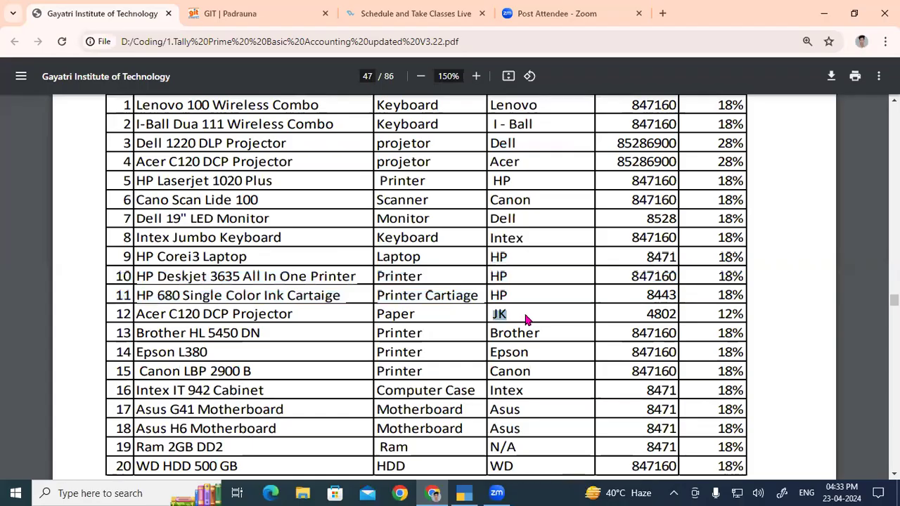
key("alt+Tab")
key("ctrl+v")
key("ctrl+a")
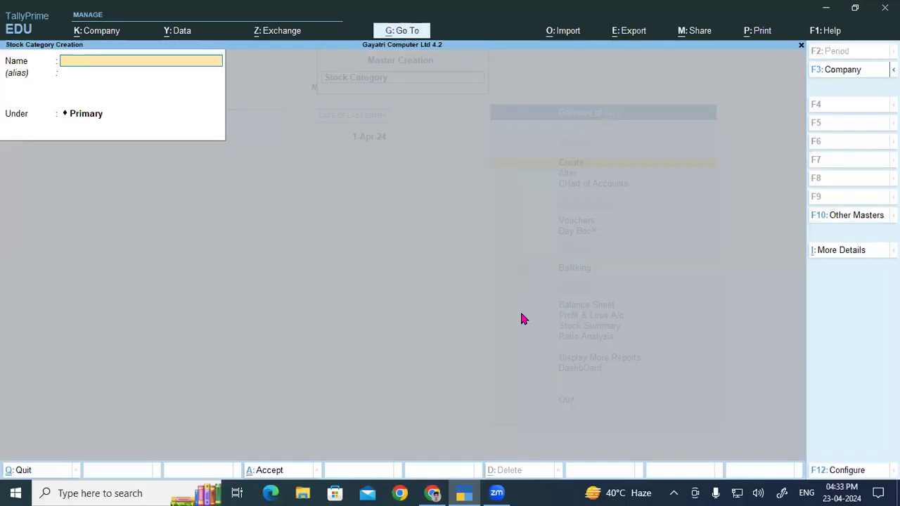
- Create the stock category Brother, copying its name from the Brother HL 5450 DN row
key("alt+Tab")
double_click(496, 335)
key("ctrl+c")
key("alt+Tab")
key("ctrl+v")
key("ctrl+a")
- Create the stock category Epson, copying its name from the Epson L380 row
key("alt+Tab")
scroll(512, 237, "down", 2)
left_click(509, 223)
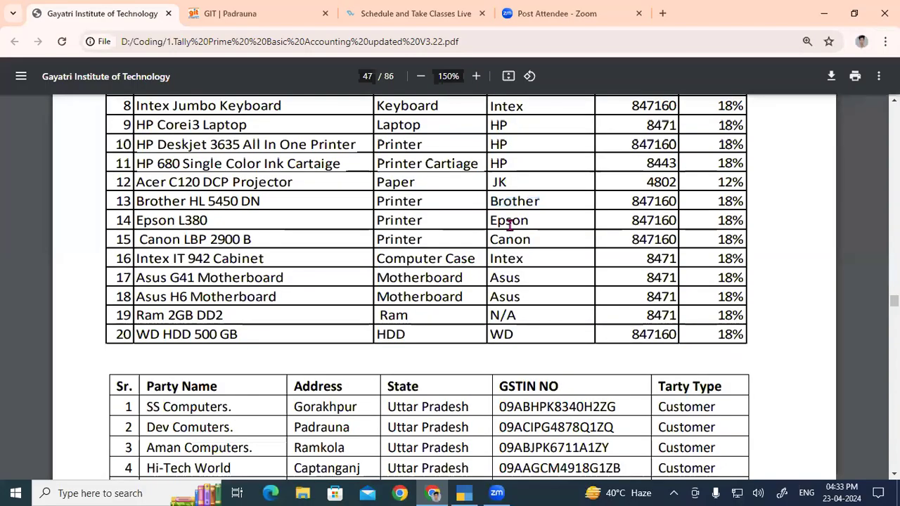
double_click(509, 222)
key("ctrl+c")
key("alt+Tab")
key("ctrl+v")
key("ctrl+a")
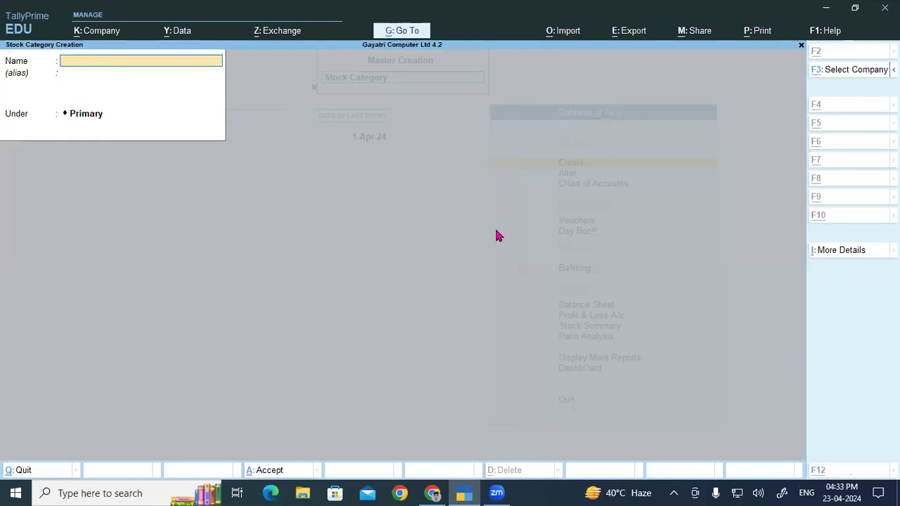
- Skip the repeated Canon and Intex rows and create the stock category Asus from the Asus G41 Motherboard row
key("alt+Tab")
left_click(507, 243)
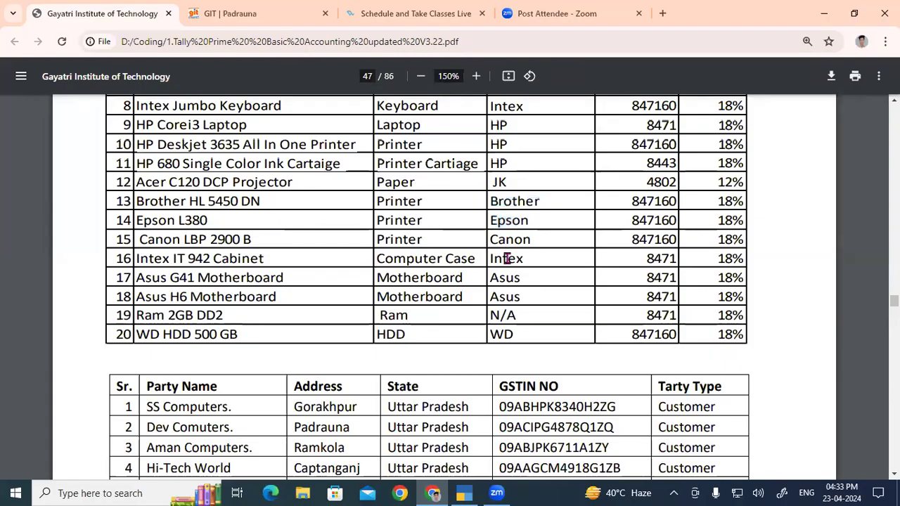
double_click(507, 281)
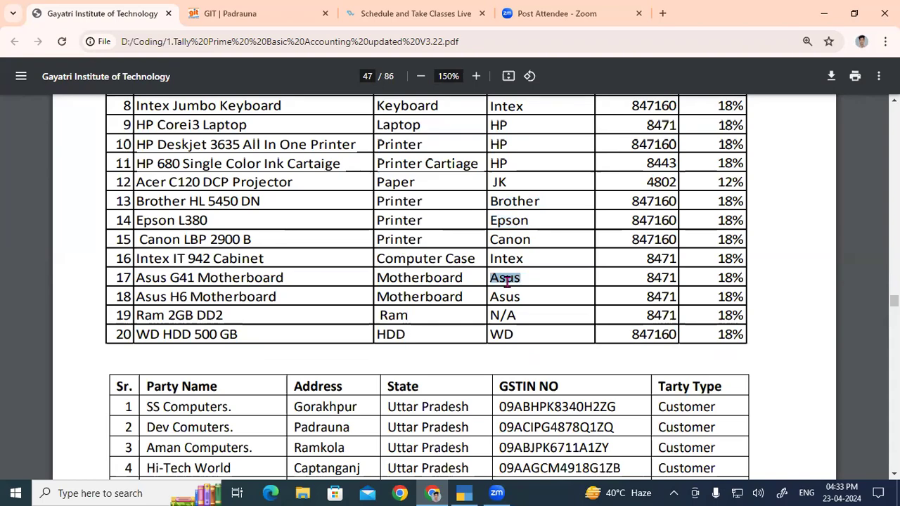
key("alt+Tab")
key("ctrl+v")
key("ctrl+a")
- Skip the N/A entry of the Ram row and create the stock category WD from the product list's last row
key("alt+Tab")
left_click_drag(491, 315, 543, 315)
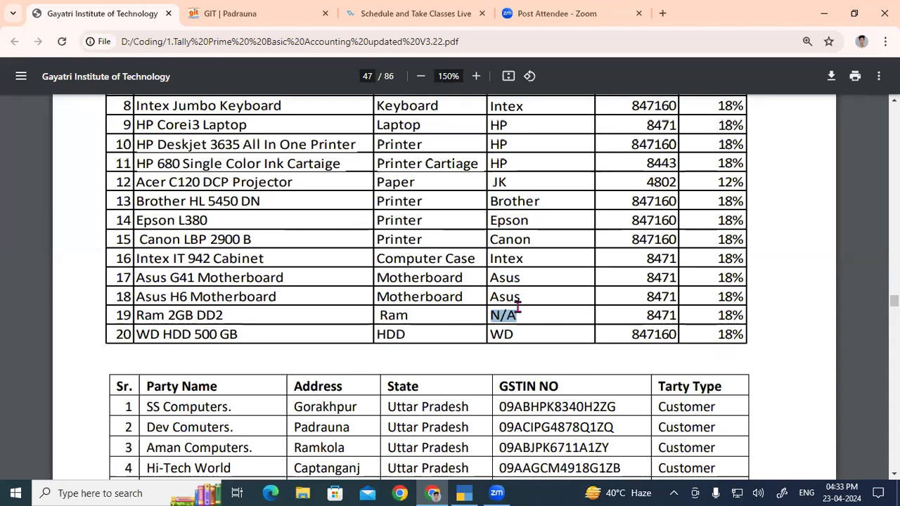
double_click(506, 335)
key("ctrl+c")
key("alt+Tab")
key("ctrl+v")
key("ctrl+a")
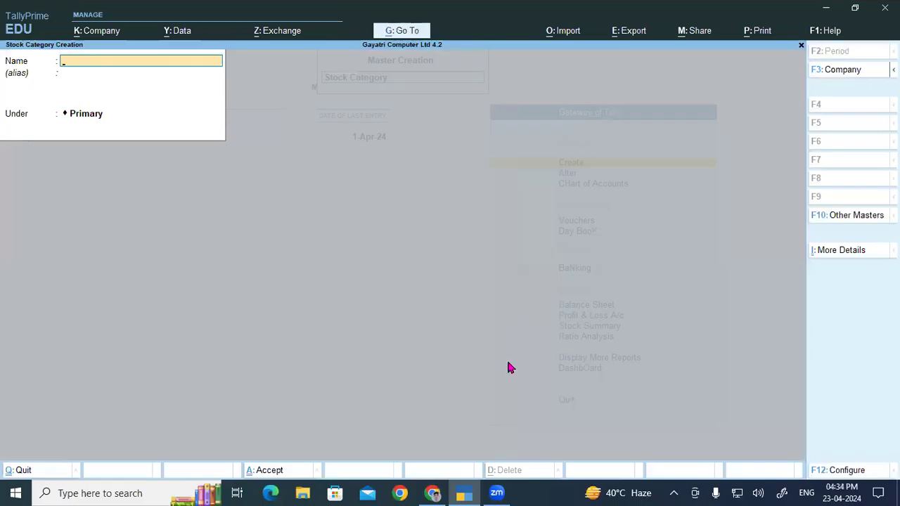
- Review the product list's column headings and the Lenovo 100 Wireless Combo row's group, category, HSN code and GST rate
key("alt+Tab")
left_click_drag(386, 287, 728, 286)
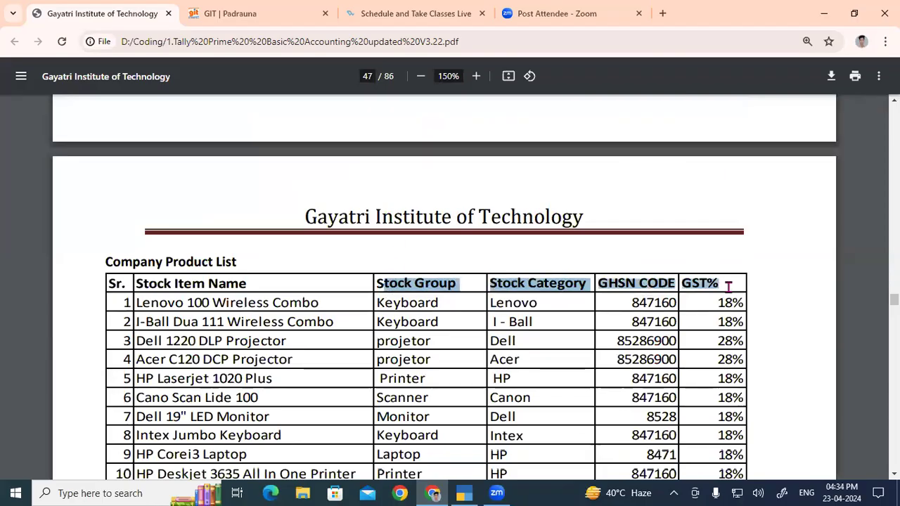
scroll(209, 255, "down", 1)
left_click_drag(138, 239, 692, 240)
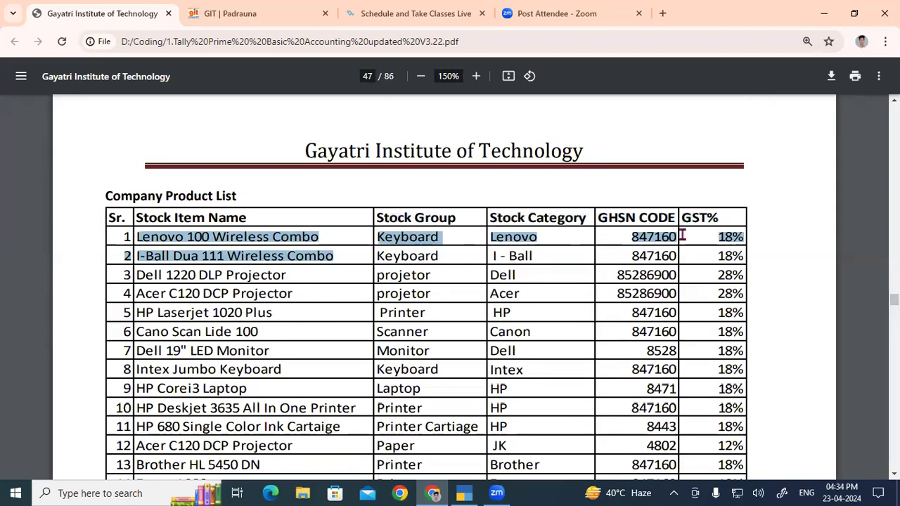
left_click(432, 255)
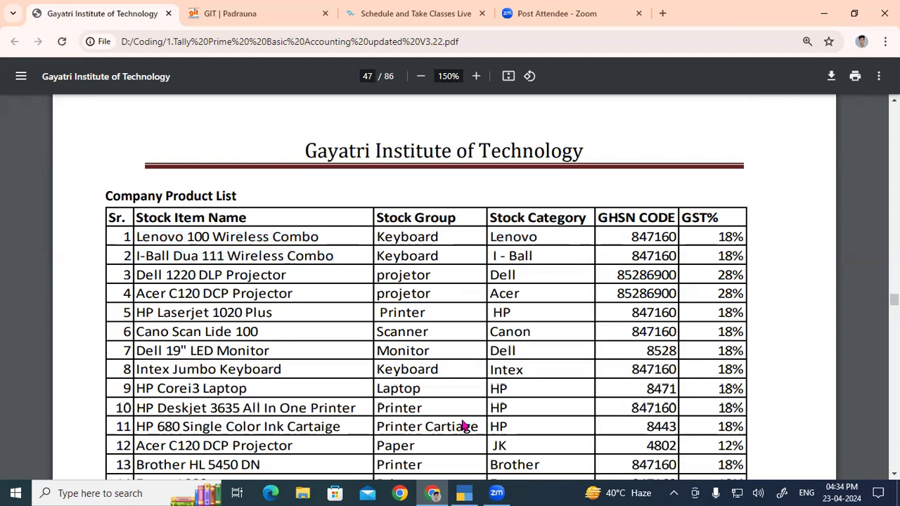
- Return to TallyPrime and open the creation form for a new Stock Item master
key("alt+Tab")
key("Return")
key("Down")
key("Down")
key("Down")
key("Down")
key("Down")
key("Down")
key("Return")
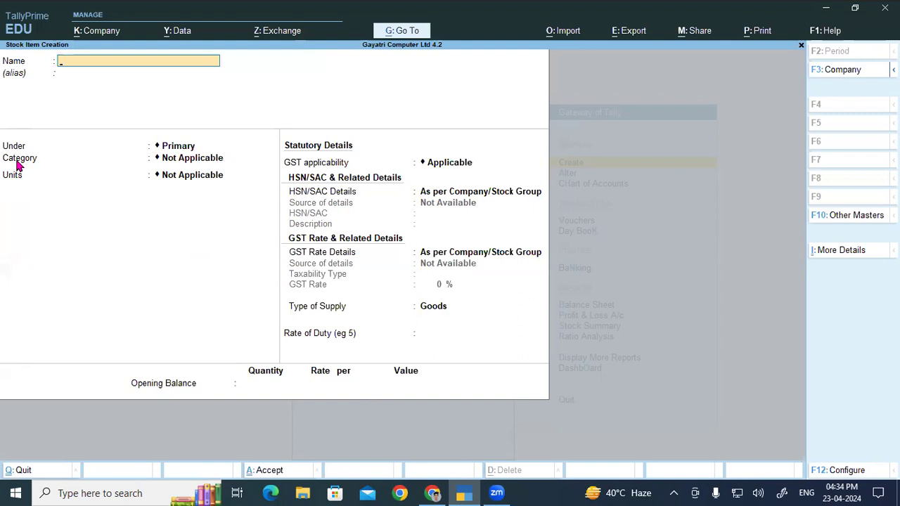
- Configure the stock item form to show more configurations and use stock categories for stock items, then save the configuration
left_click(837, 470)
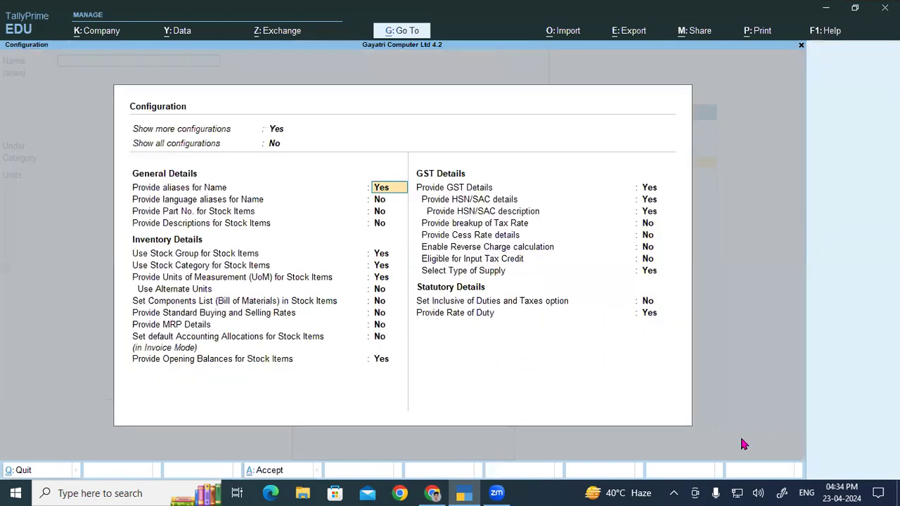
left_click(275, 131)
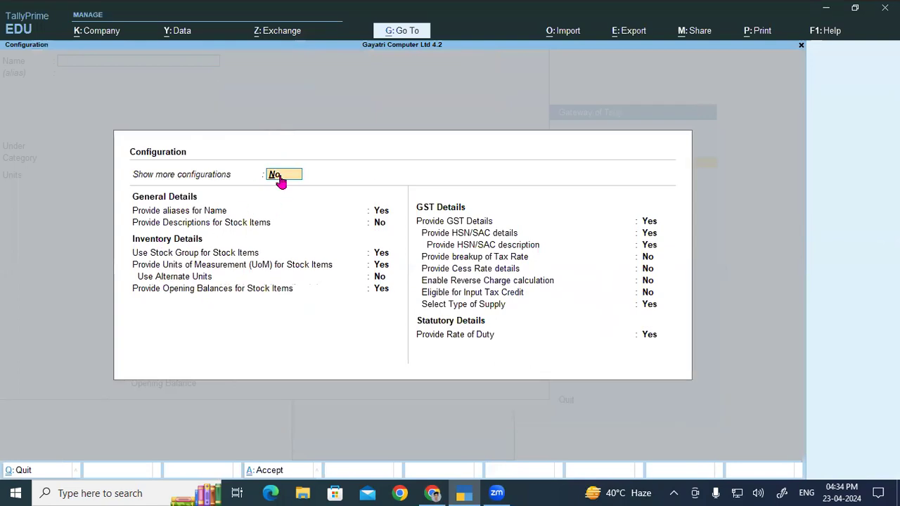
type("y")
key("Return")
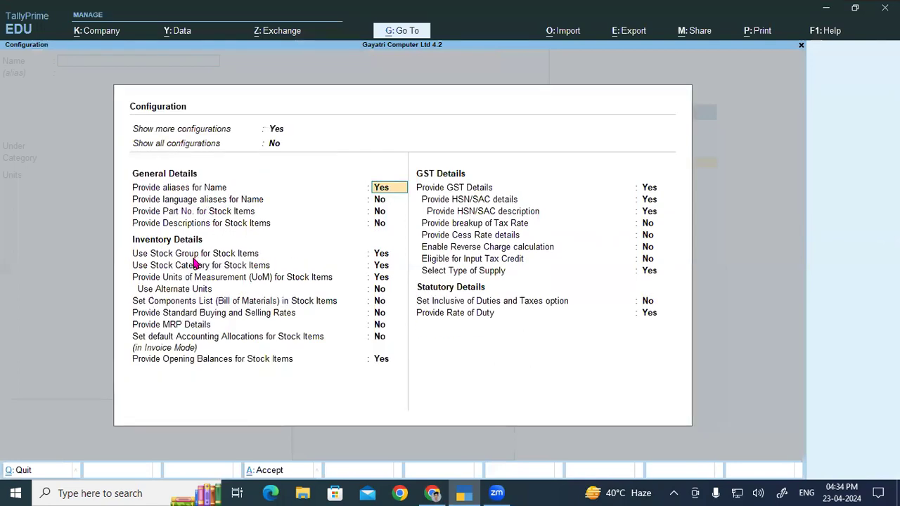
left_click(151, 269)
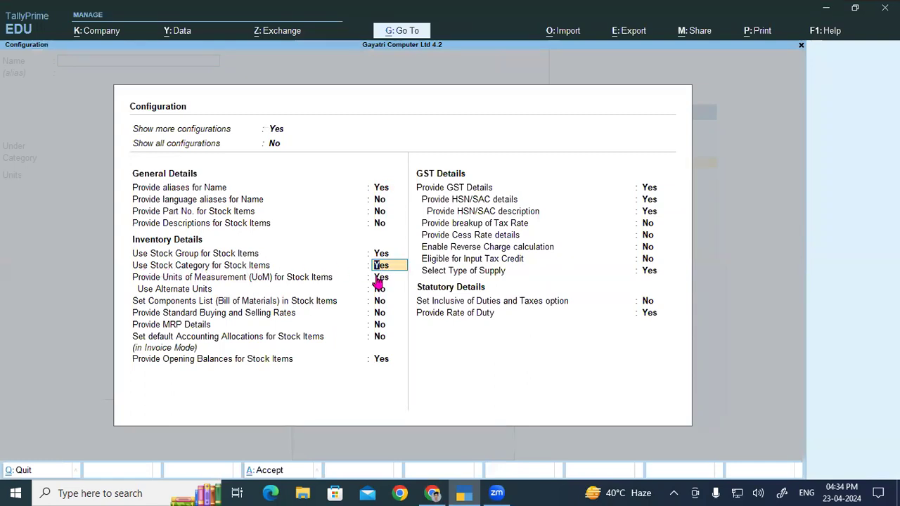
key("ctrl+a")
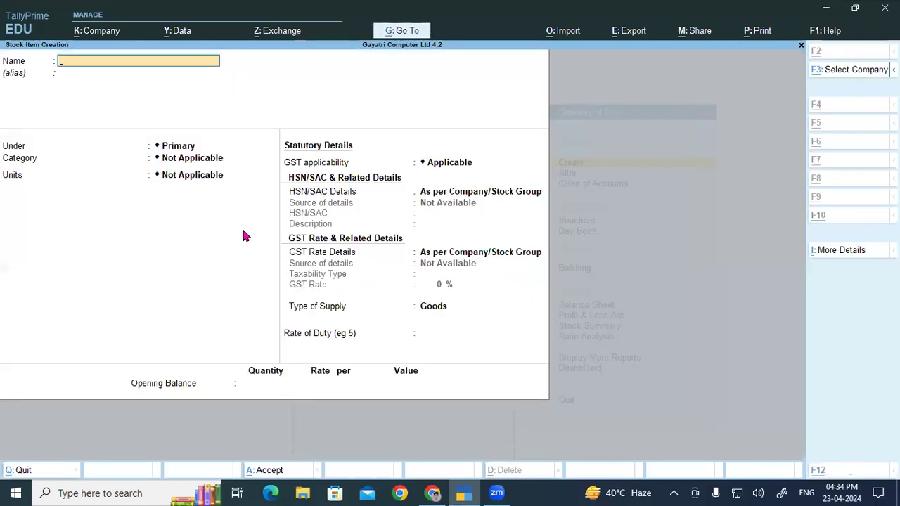
- Copy the first product's name from the PDF product list into the TallyPrime stock item name, Lenovo 100 Wireless Combo, without an alias
key("alt+Tab")
left_click_drag(138, 237, 331, 238)
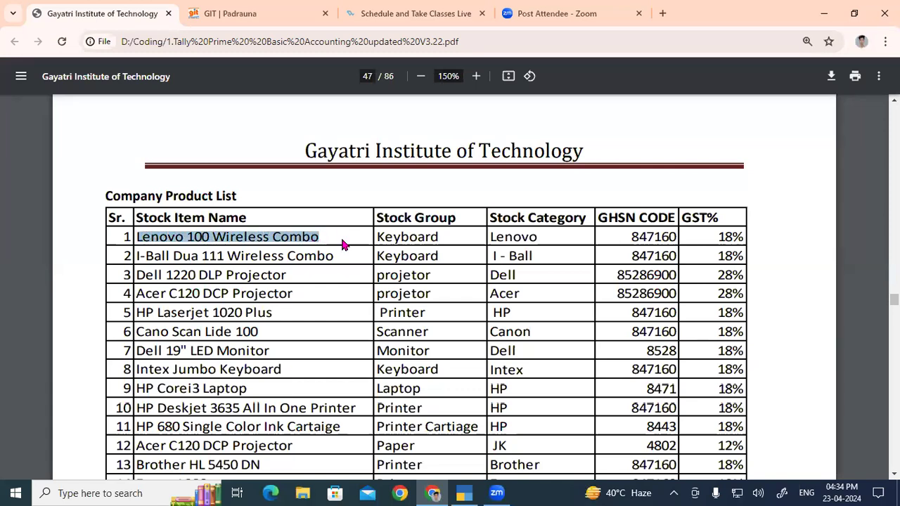
key("ctrl+c")
key("alt+Tab")
key("ctrl+alt+v")
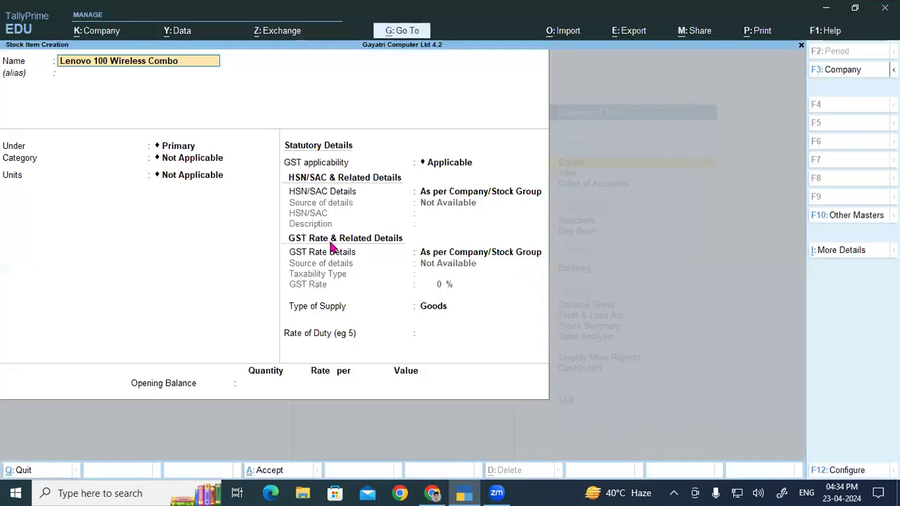
key("Return")
key("Return")
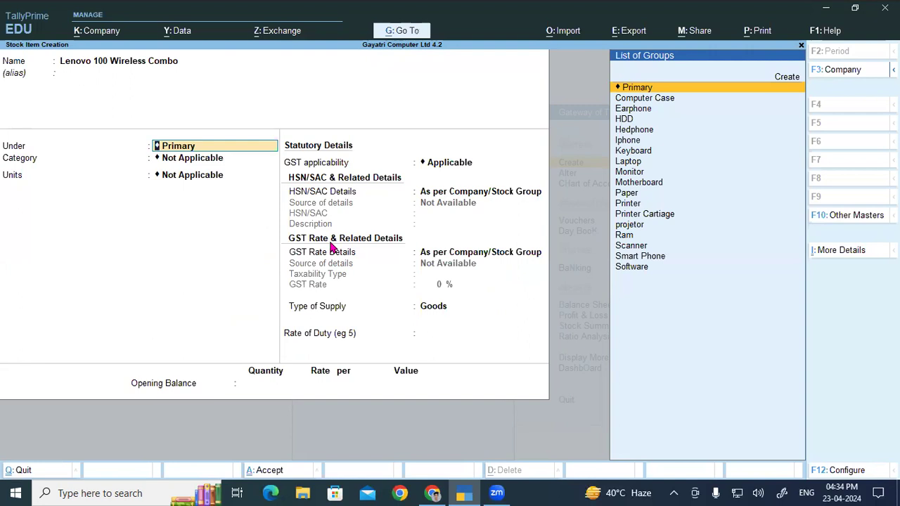
- Assign the Lenovo 100 Wireless Combo to the Keyboard group and Lenovo category, with Pcs as its unit
type("Ke")
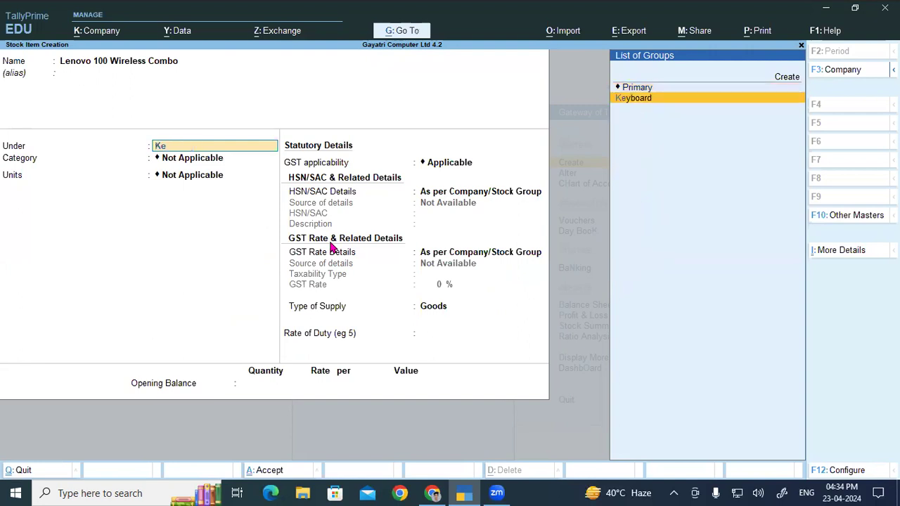
key("Return")
type("L")
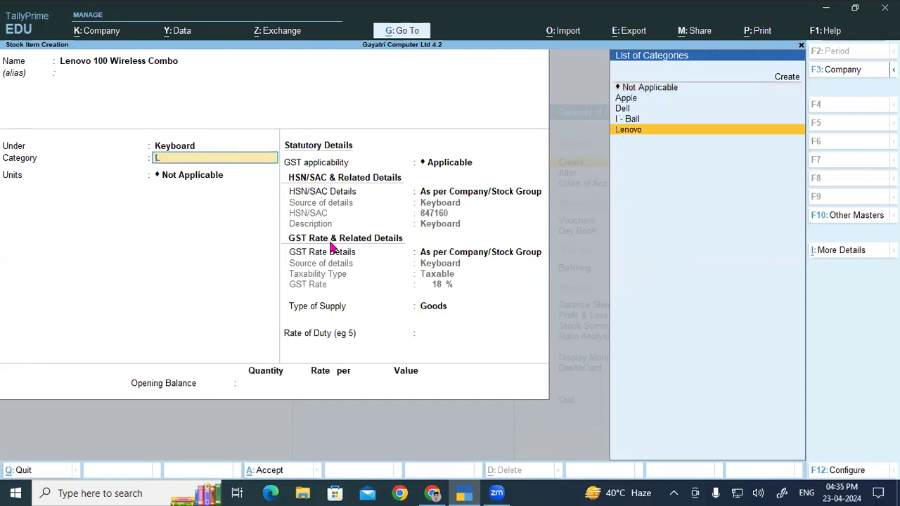
key("Return")
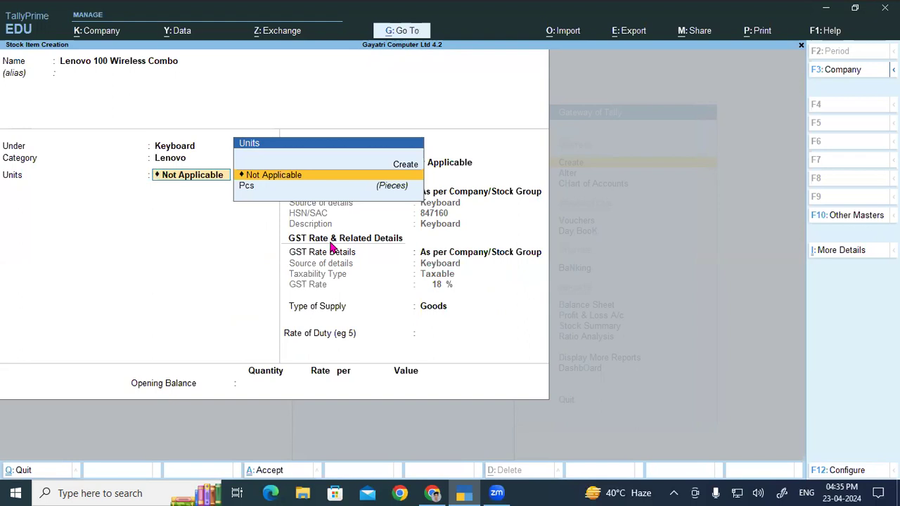
key("Down")
key("Return")
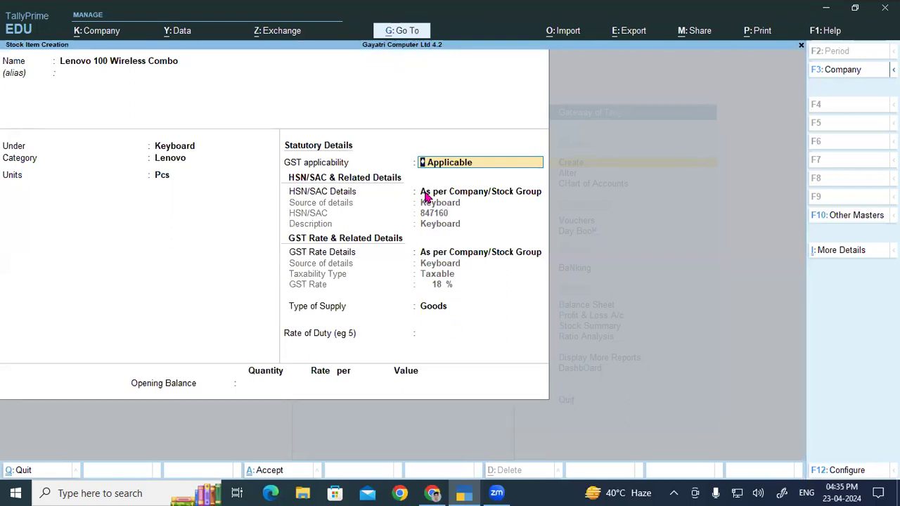
- Keep HSN/SAC and GST rate details as per company/stock group with Goods as the supply type, and save the Lenovo stock item
left_click(180, 149)
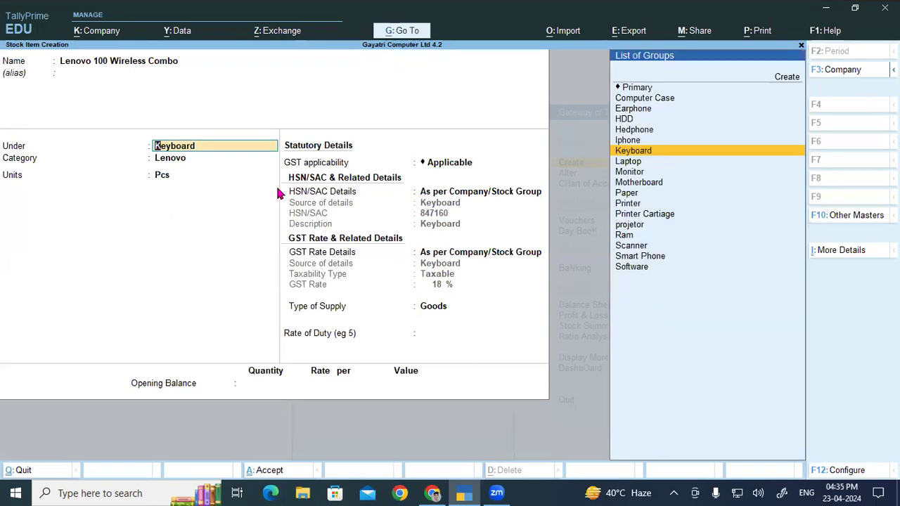
left_click(507, 194)
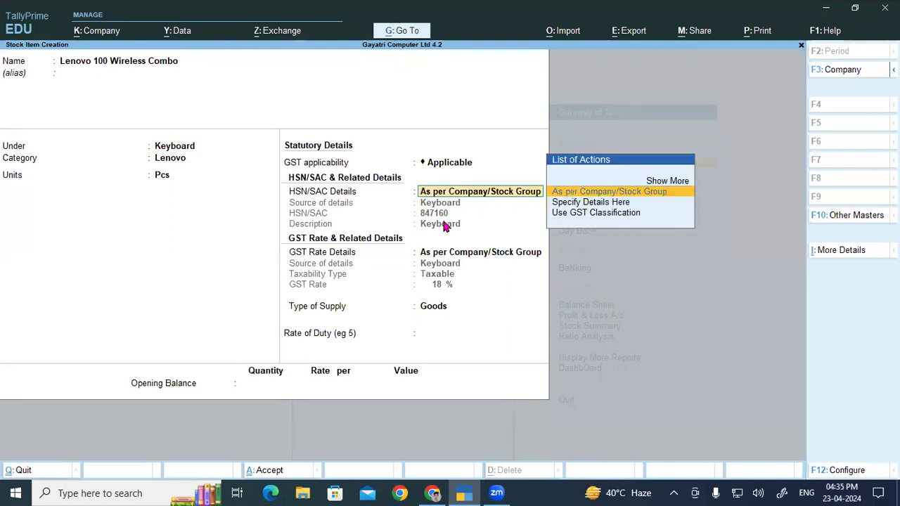
key("Return")
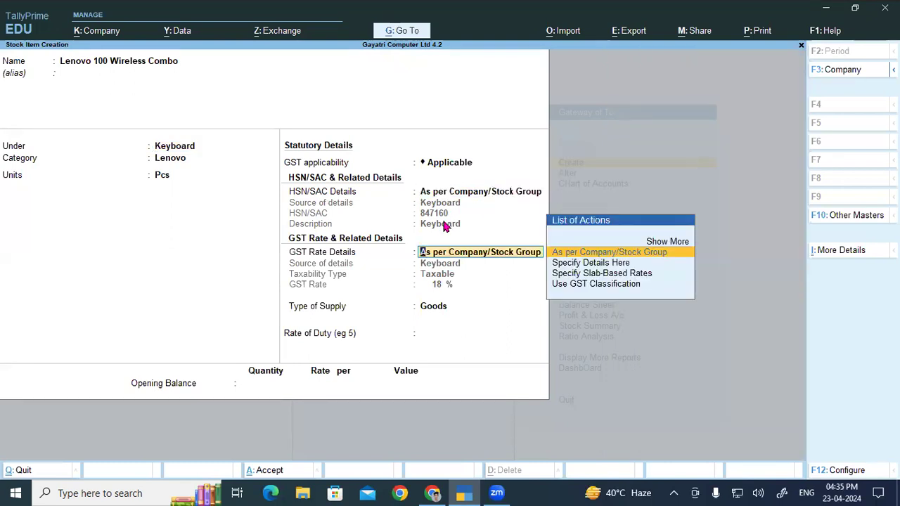
key("Return")
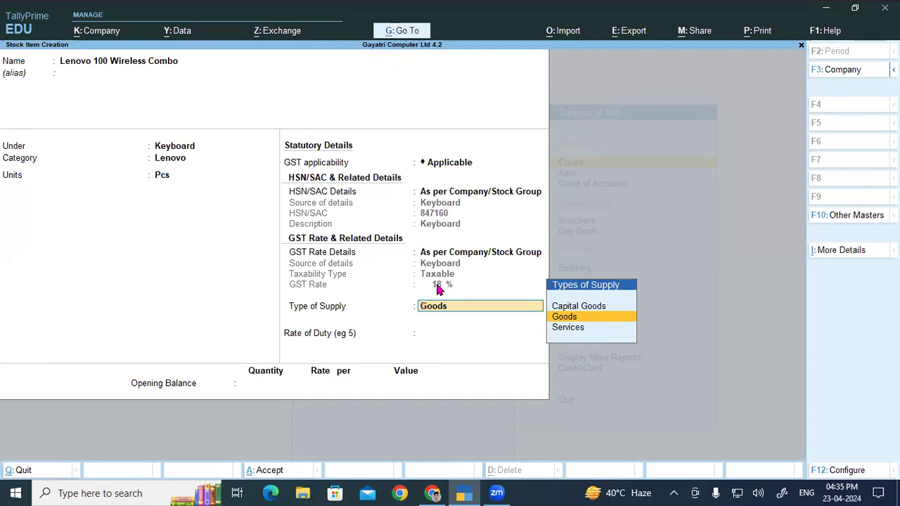
key("ctrl")
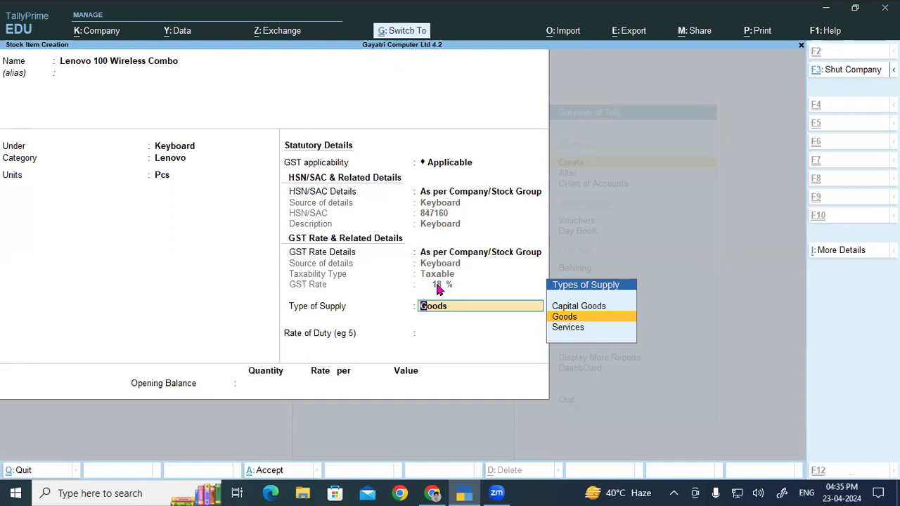
key("ctrl+a")
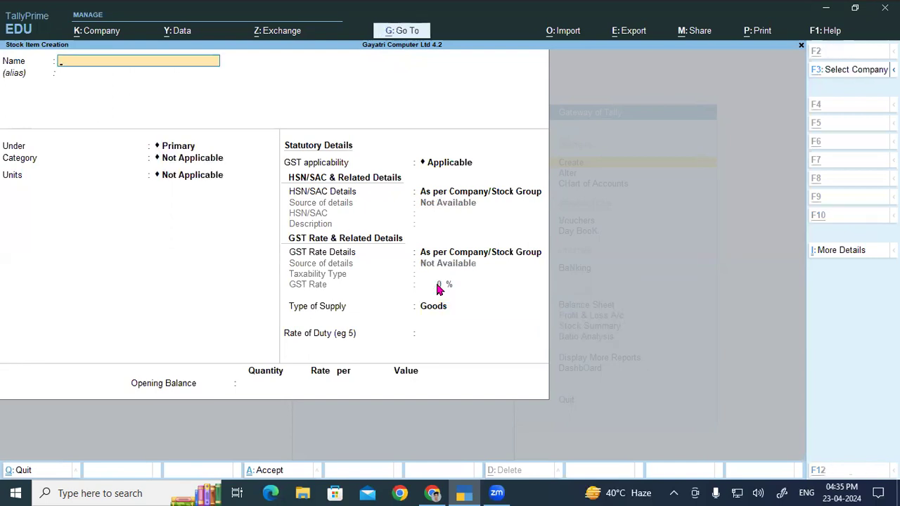
- Copy I-Ball Dua 111 Wireless Combo from the PDF product list as the new TallyPrime stock item's name, without an alias
key("alt+Tab")
left_click_drag(136, 256, 336, 257)
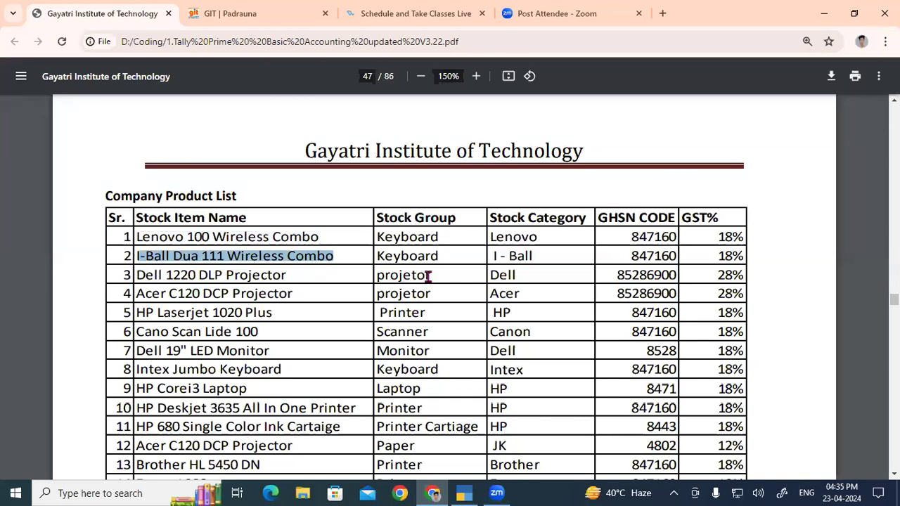
key("alt+Tab")
key("ctrl+v")
key("Return")
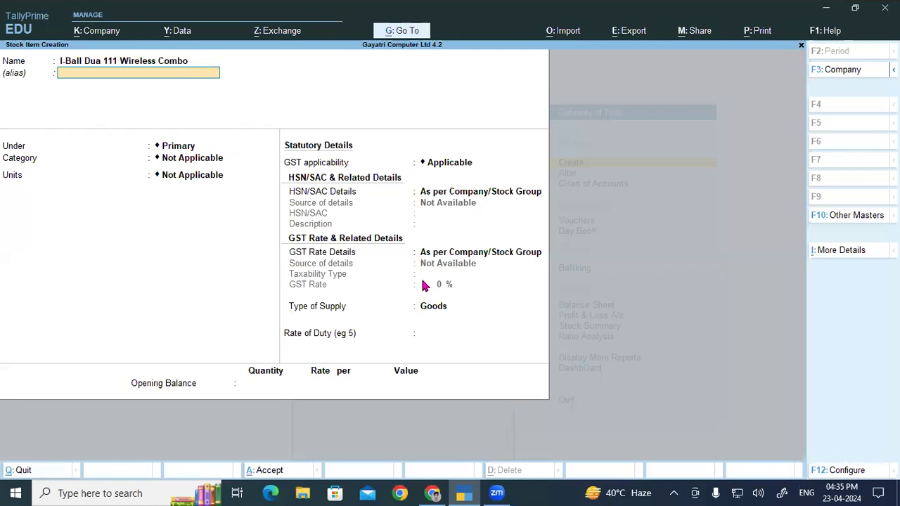
key("Return")
- Assign the I-Ball item to the Keyboard group and I - Ball category with unit Pcs, and save it
type("k")
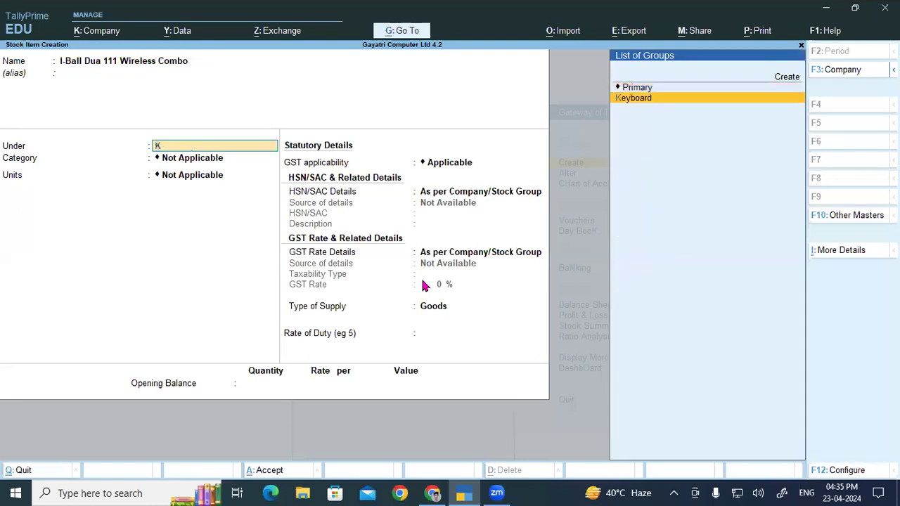
key("Return")
type("i")
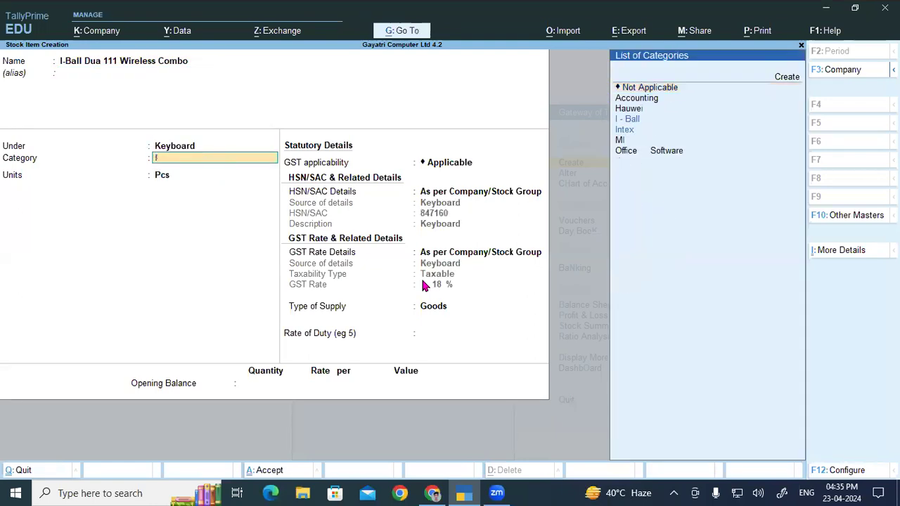
key("Return")
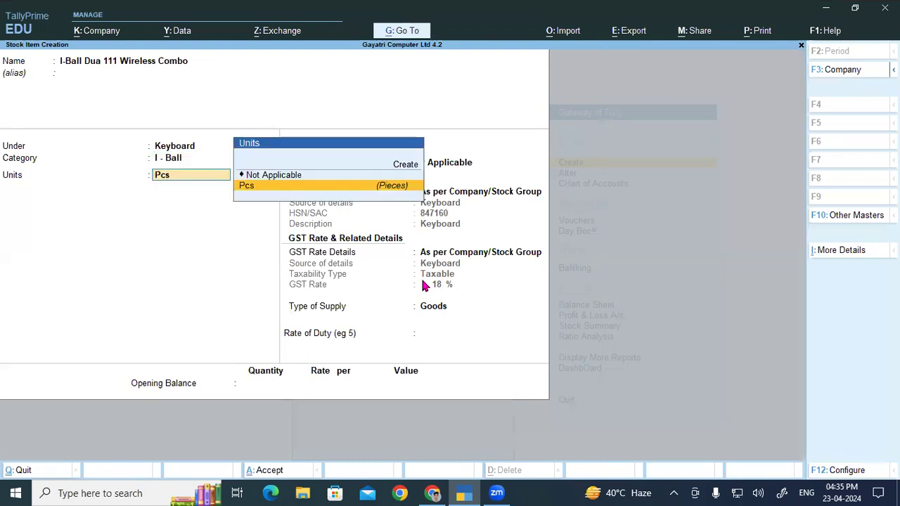
key("Return")
key("ctrl")
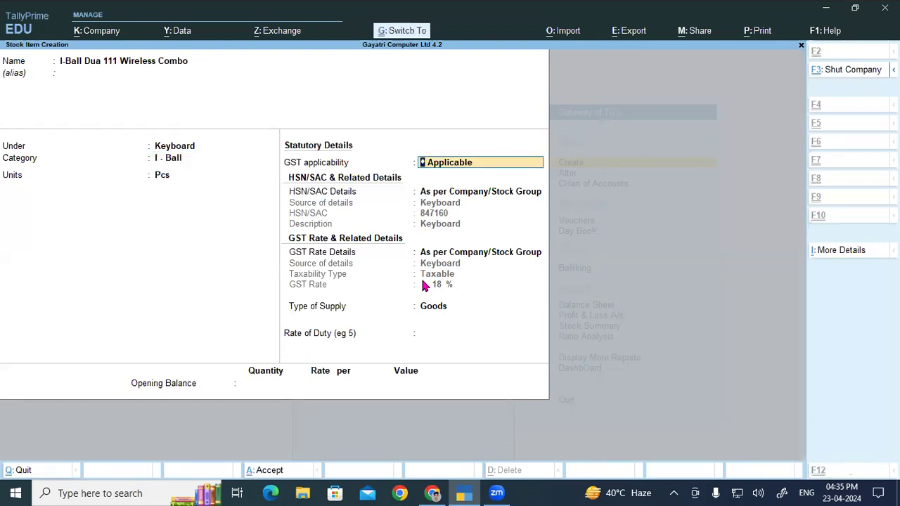
key("ctrl+a")
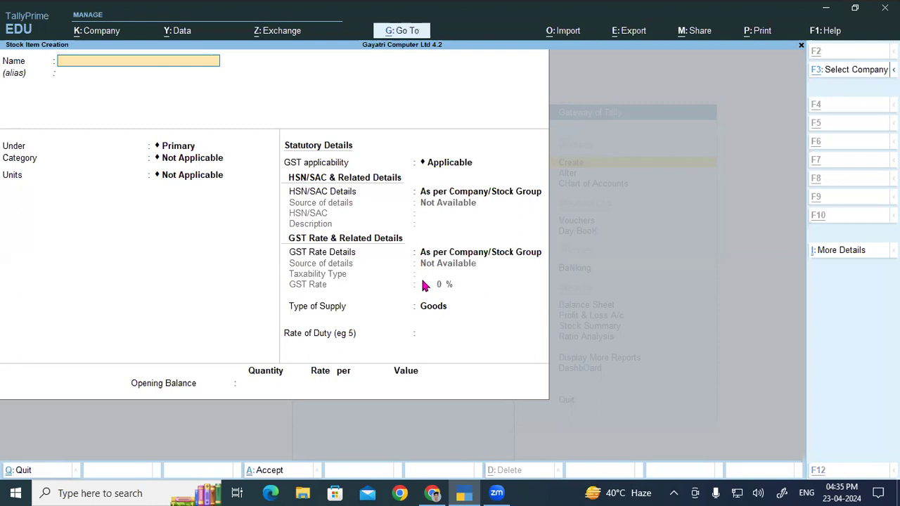
- Copy Dell 1220 DLP Projector from the PDF product list as the new TallyPrime stock item's name, without an alias
key("alt+Tab")
left_click_drag(140, 275, 297, 275)
key("ctrl+c")
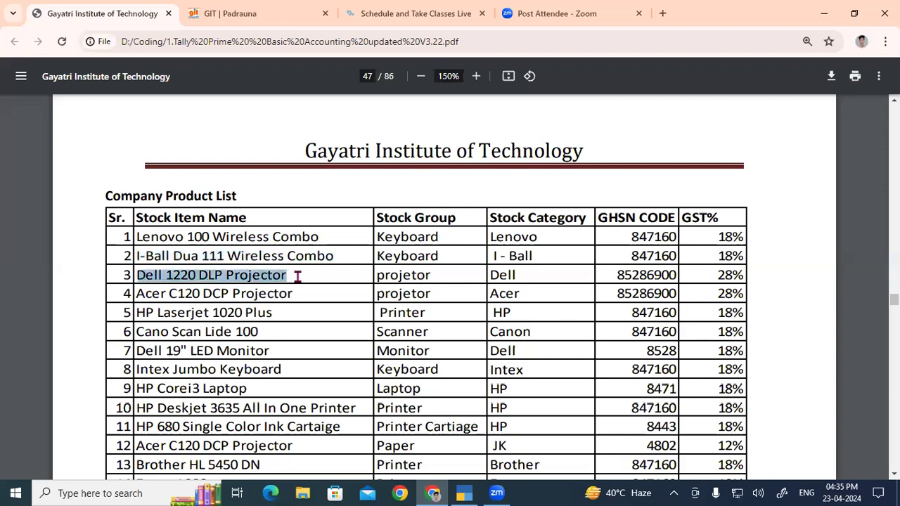
key("alt+Tab")
key("ctrl+v")
key("Return")
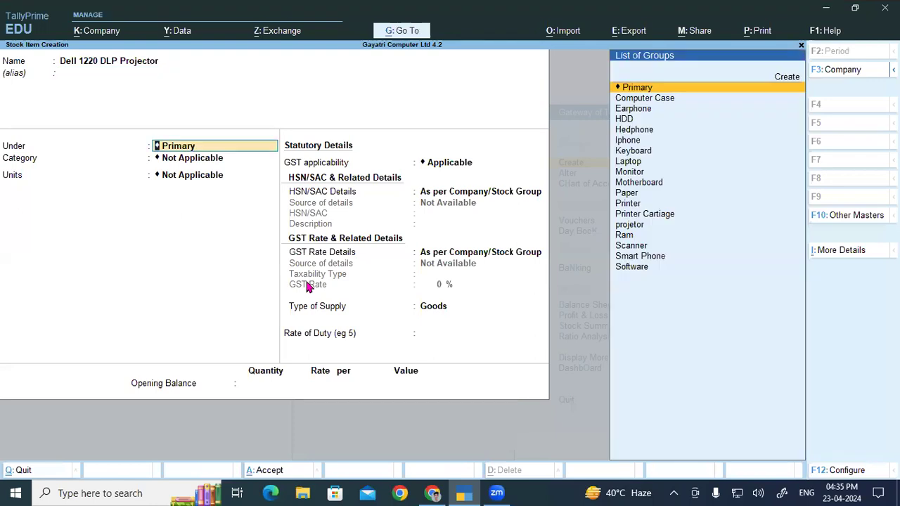
- Assign the Dell projector to the projetor group and Dell category with unit Pcs, and save it
type("P")
key("Down")
key("Down")
key("Down")
key("Down")
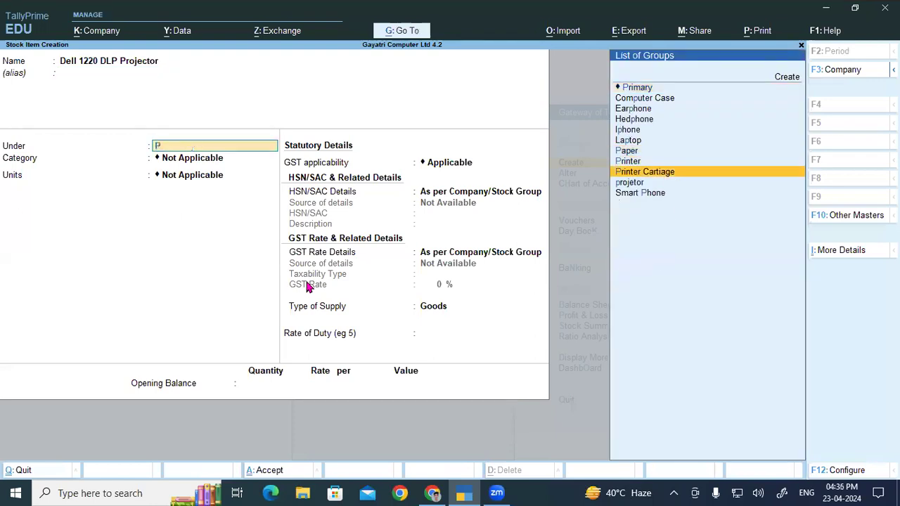
key("Return")
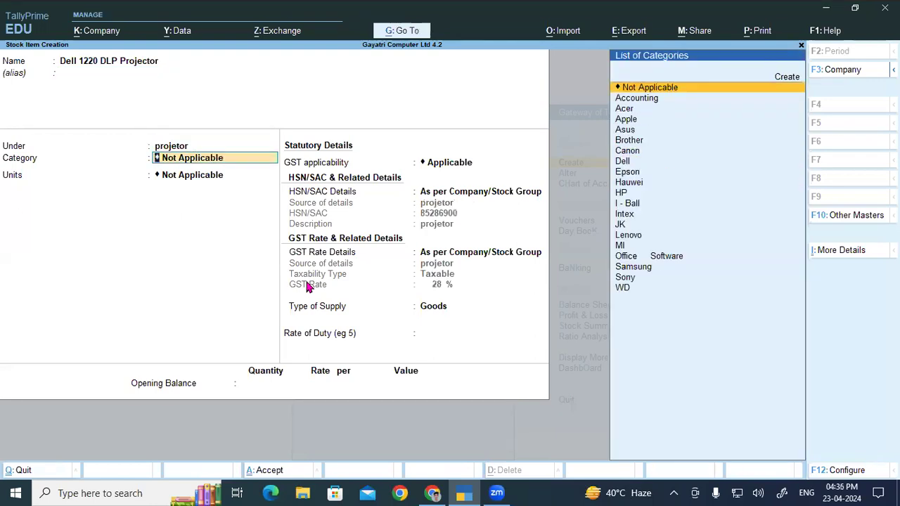
type("De")
key("Return")
key("Down")
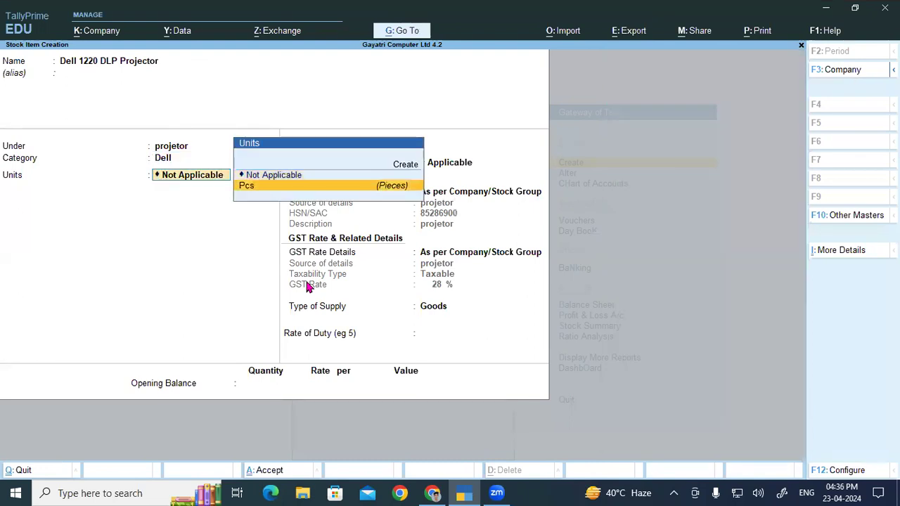
key("Return")
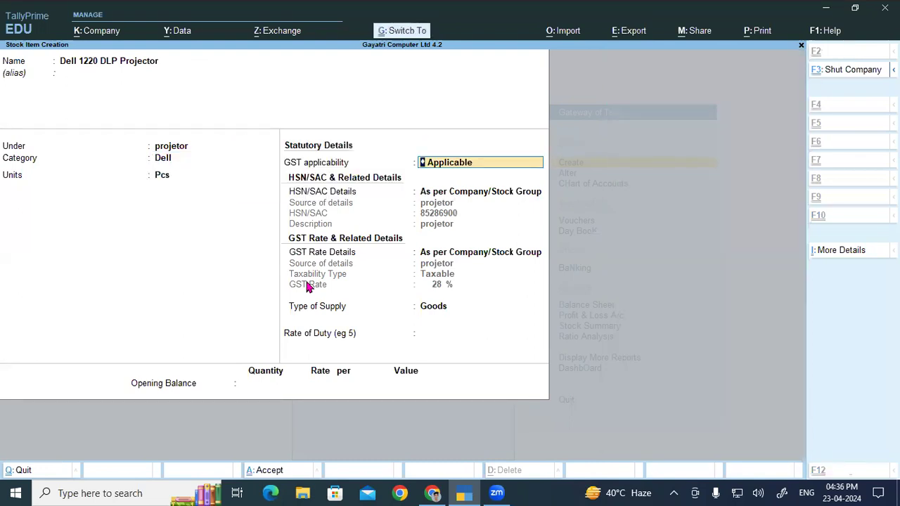
key("ctrl+a")
- Copy Acer C120 DCP Projector from row 4 of the PDF product list as the new TallyPrime stock item's name, without an alias
key("alt+Tab")
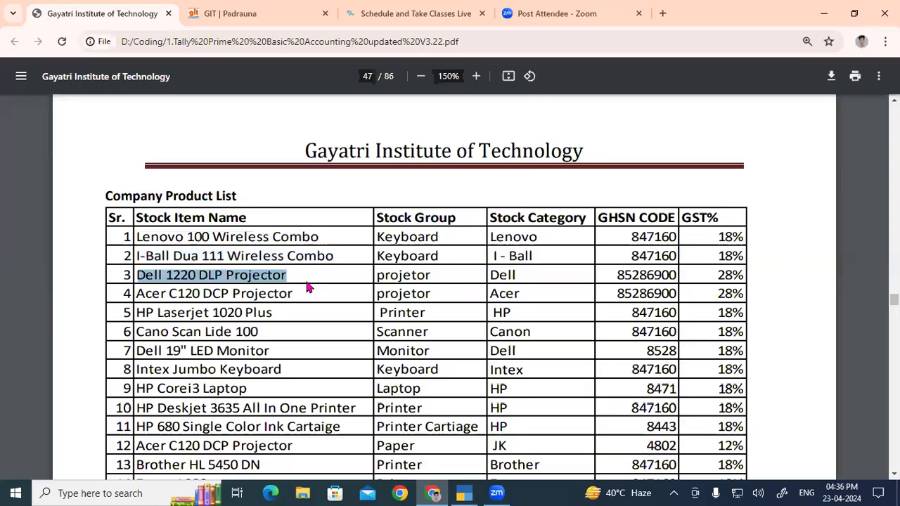
left_click_drag(137, 294, 296, 293)
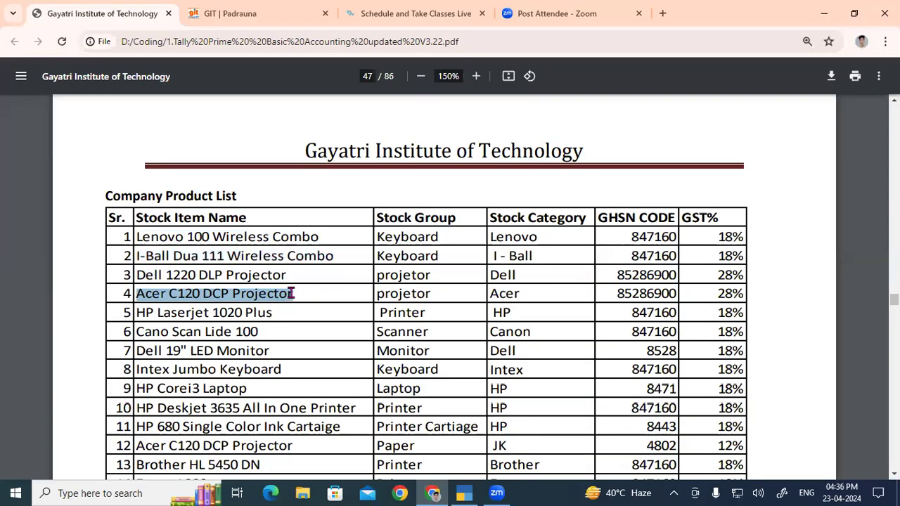
key("ctrl+c")
key("alt+Tab")
key("ctrl+v")
key("Return")
- Place the Acer C120 DCP Projector item under the projetor stock group
key("Return")
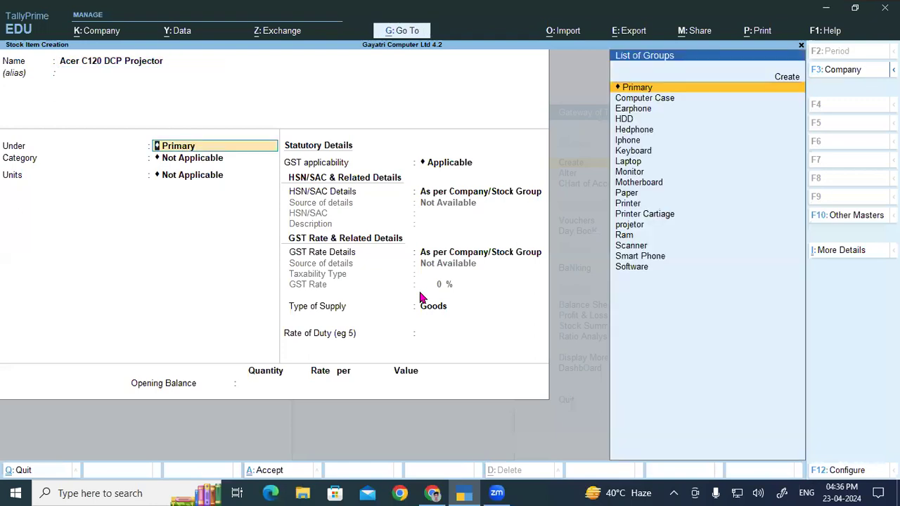
type("p")
key("Down")
key("Down")
key("Down")
key("Down")
key("Down")
key("Down")
key("Down")
key("Down")
key("Down")
- Assign the Acer C120 DCP Projector item to the Acer category with unit Pcs, and save it
key("Return")
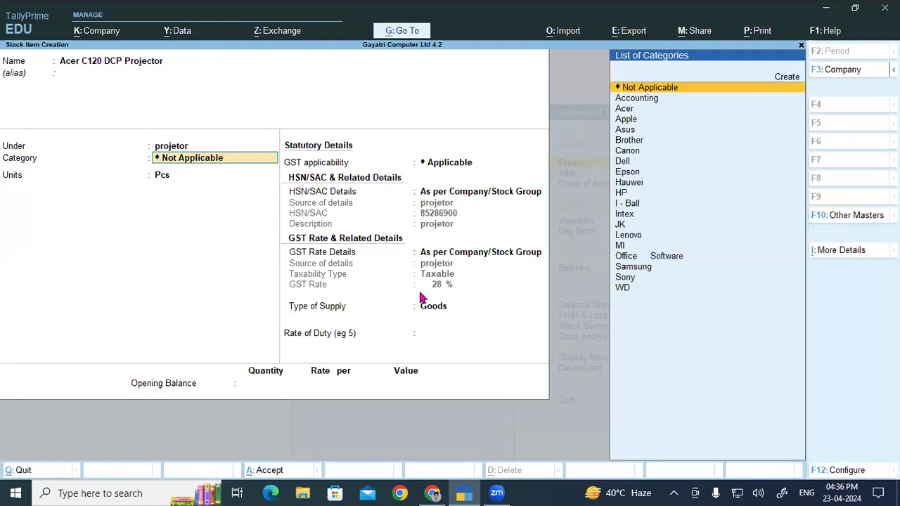
type("A")
key("Down")
key("Down")
key("Return")
key("Return")
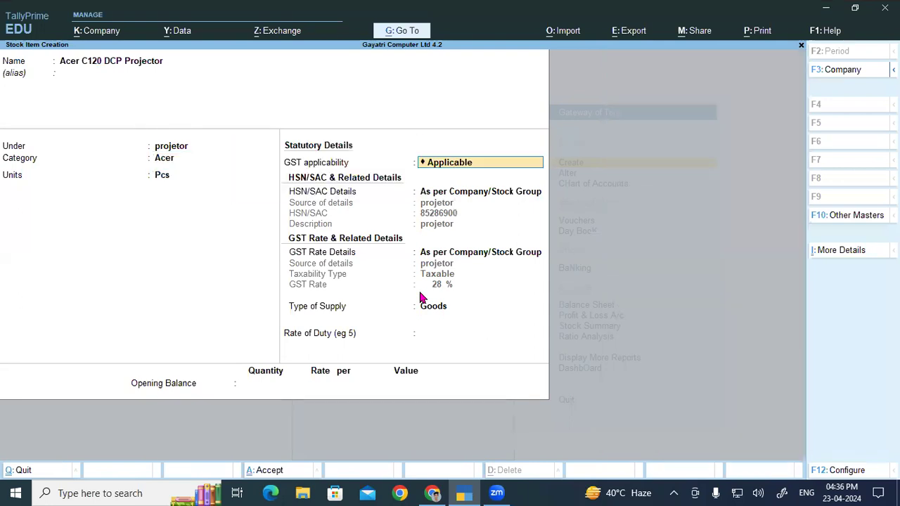
key("ctrl+a")
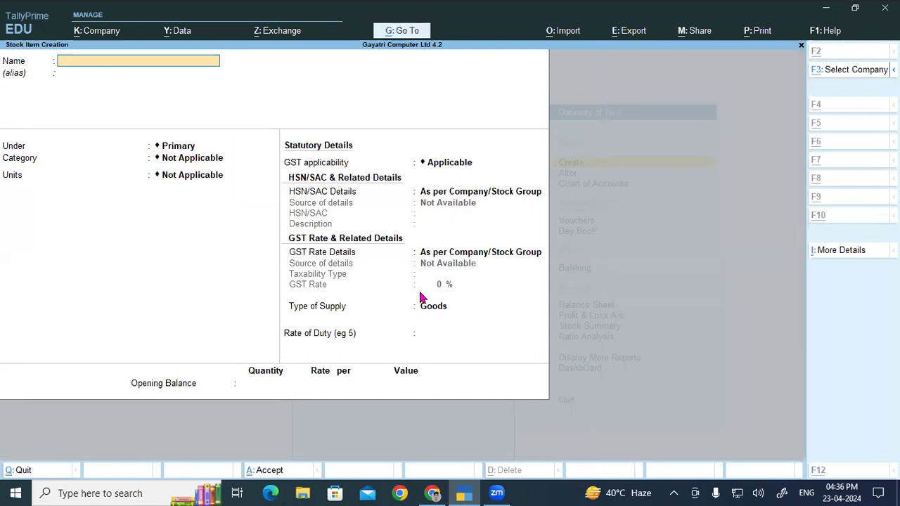
- Copy HP Laserjet 1020 Plus from row 5 of the PDF product list as the new TallyPrime stock item's name, without an alias
key("alt+Tab")
left_click_drag(138, 313, 338, 315)
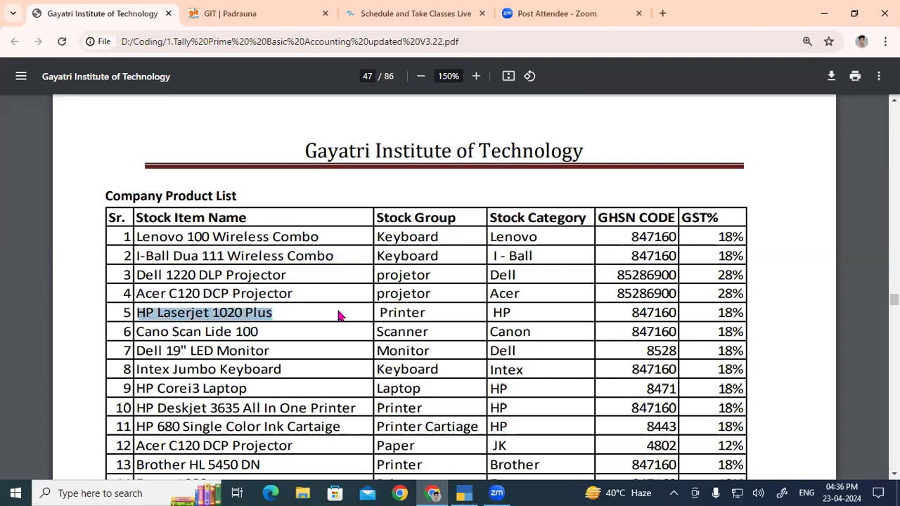
key("ctrl+c")
key("alt+Tab")
key("ctrl+alt+v")
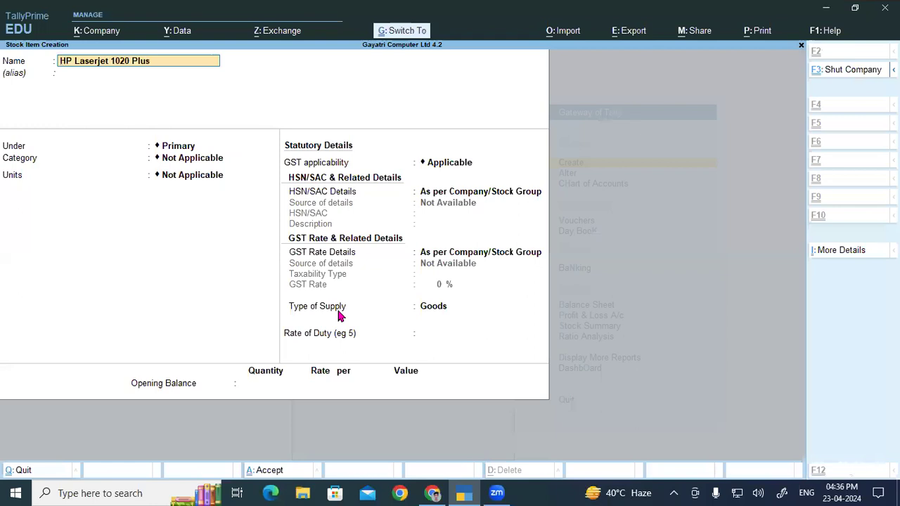
key("Return")
key("Return")
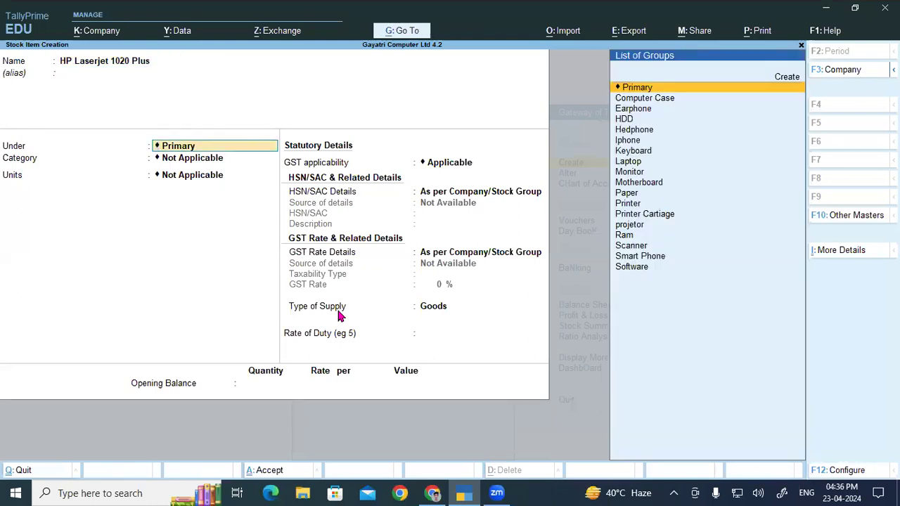
- Place the HP Laserjet 1020 Plus item under the Printer stock group and the HP category
type("P")
key("Down")
key("Down")
key("Return")
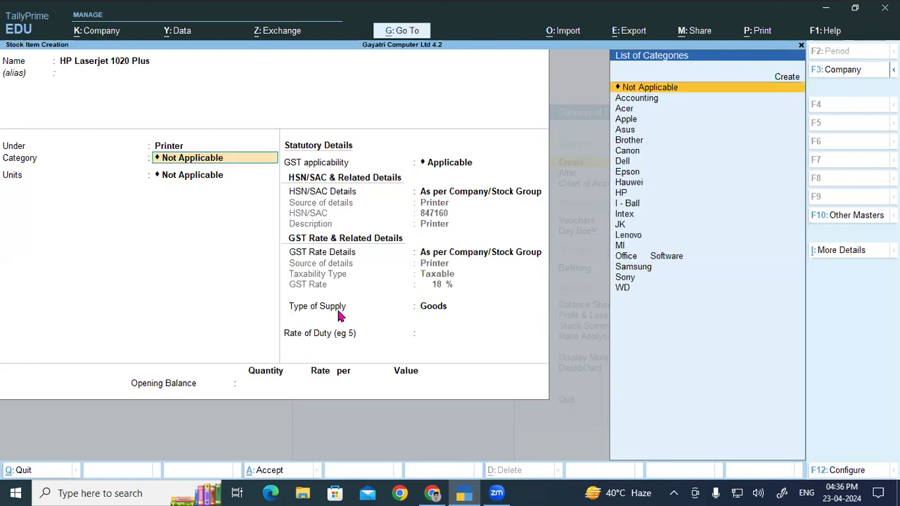
type("H")
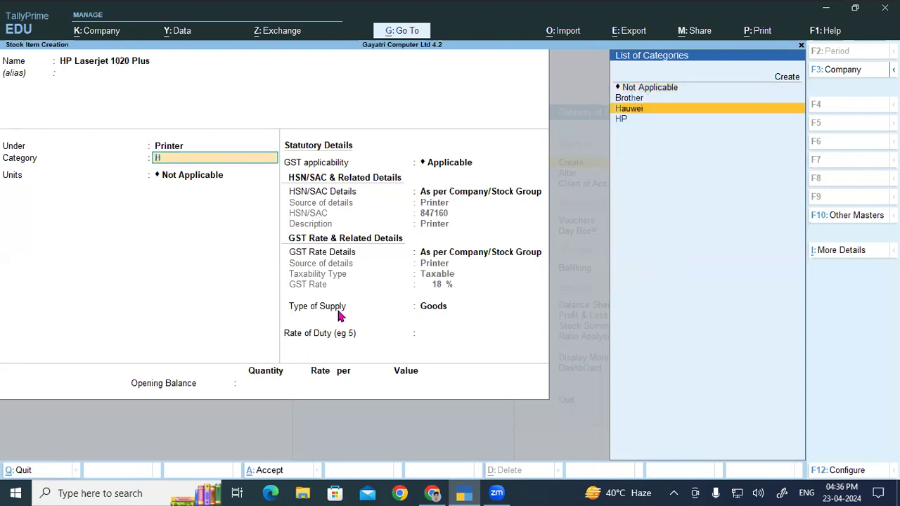
key("Down")
key("Return")
- Set the HP Laserjet 1020 Plus item's unit to Pcs and save it with the default GST details
key("Down")
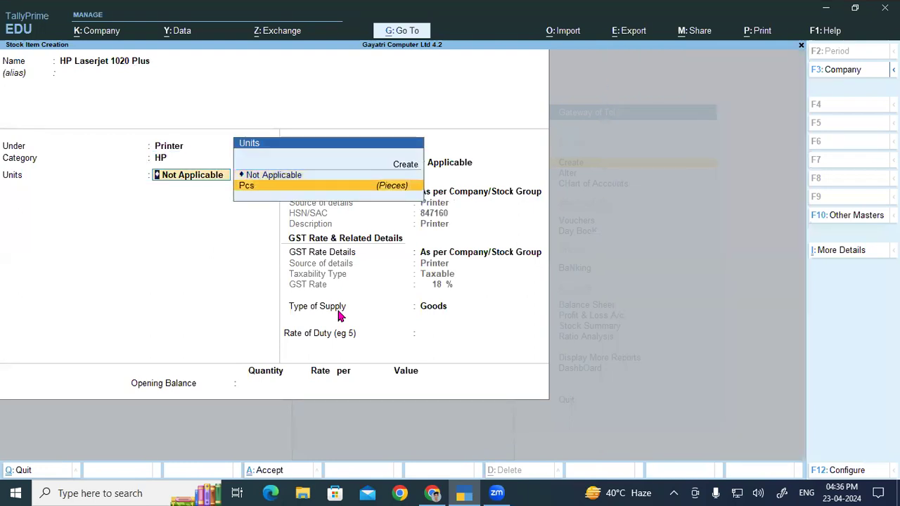
key("Return")
key("Return")
key("Return")
key("Return")
key("Return")
key("Return")
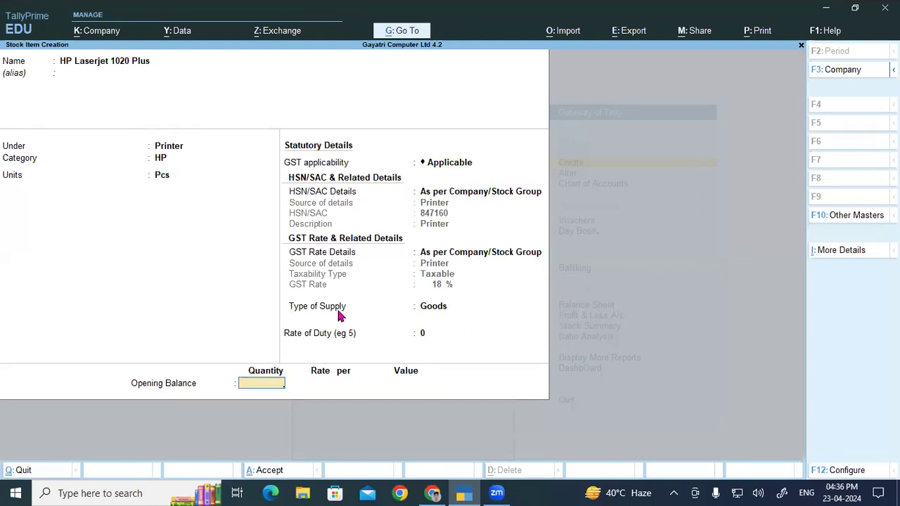
key("ctrl+a")
key("alt+Tab")
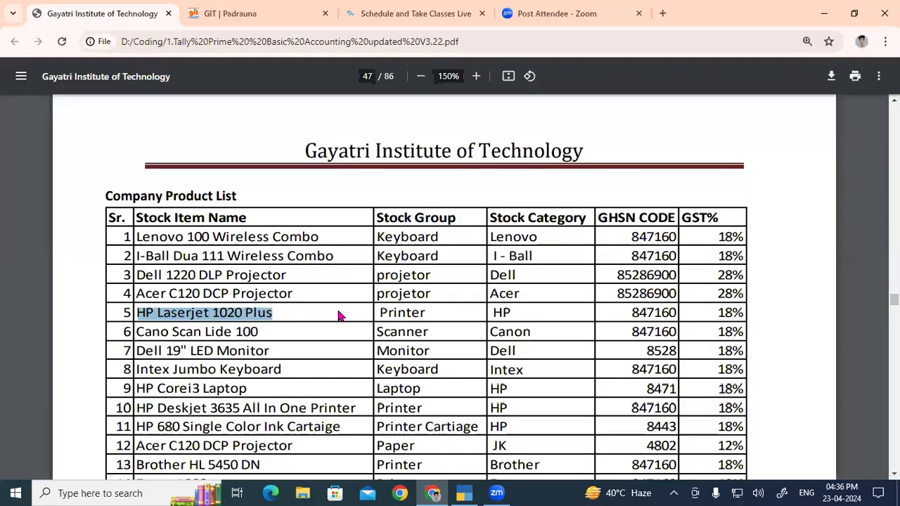
left_click_drag(133, 332, 268, 330)
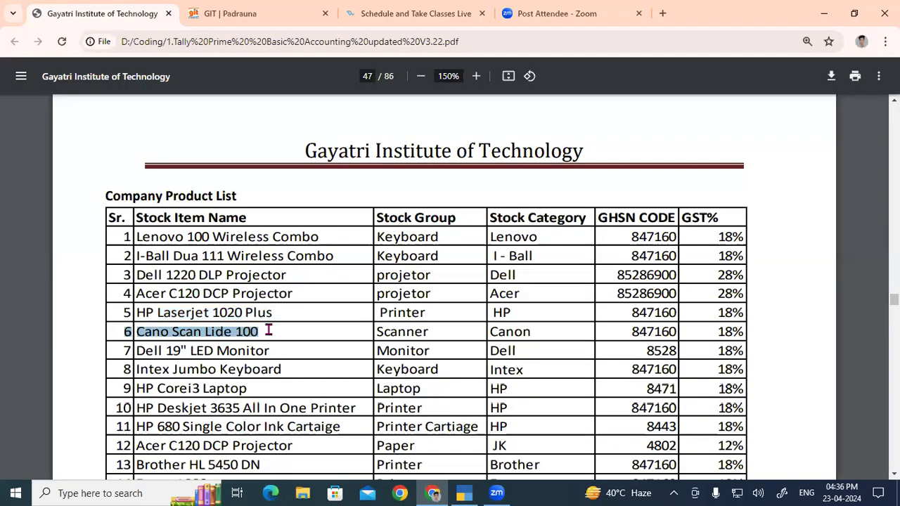
key("ctrl+c")
key("alt+Tab")
key("ctrl+v")
key("Return")
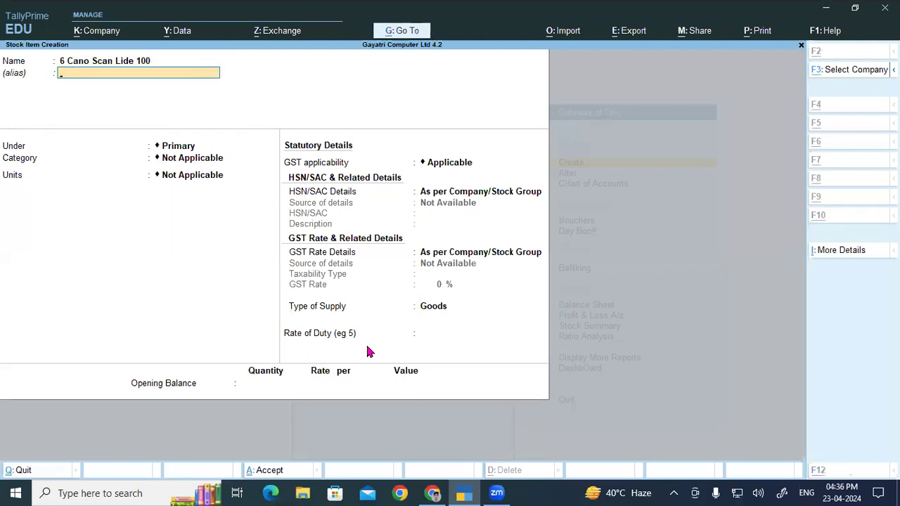
- Copy only Cano Scan Lide 100, without its row number, from the PDF product list as the TallyPrime stock item's name, leaving the alias empty
key("alt+Tab")
left_click(145, 333)
left_click_drag(144, 334, 269, 331)
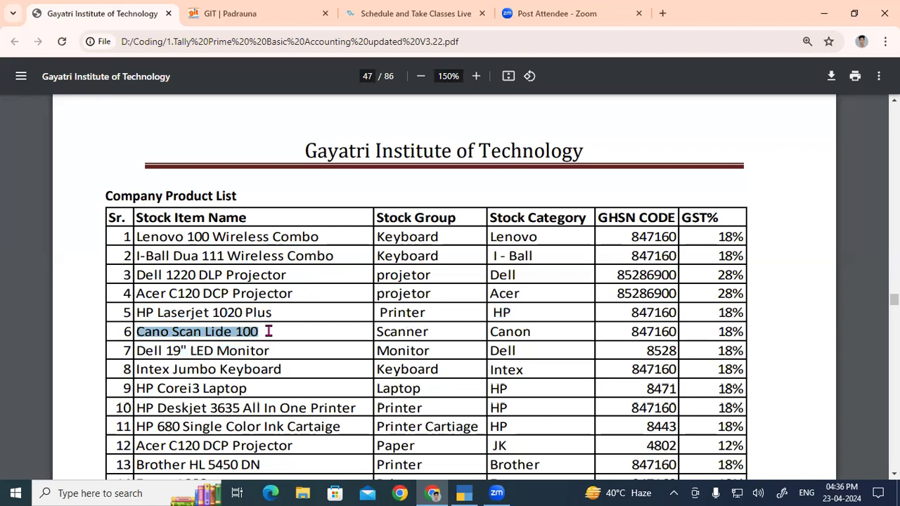
key("ctrl+c")
key("alt+Tab")
key("BackSpace")
key("ctrl+alt+v")
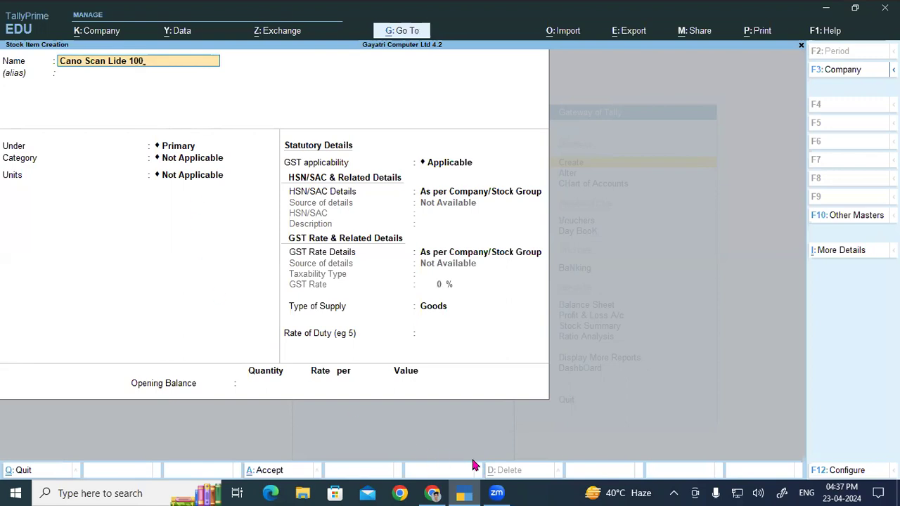
left_click(710, 415)
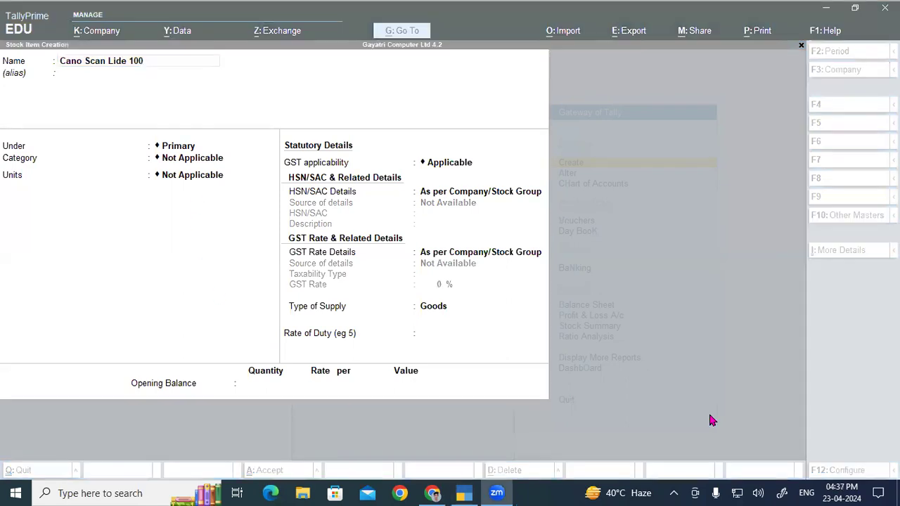
left_click(107, 68)
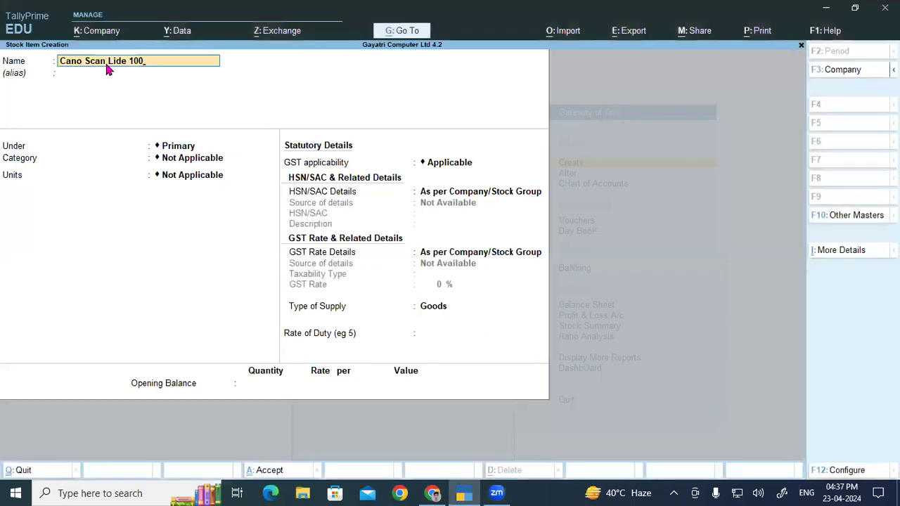
key("Return")
key("Return")
- Assign the Cano Scan Lide 100 item to the Scanner group and Canon category with unit Pcs
type("S")
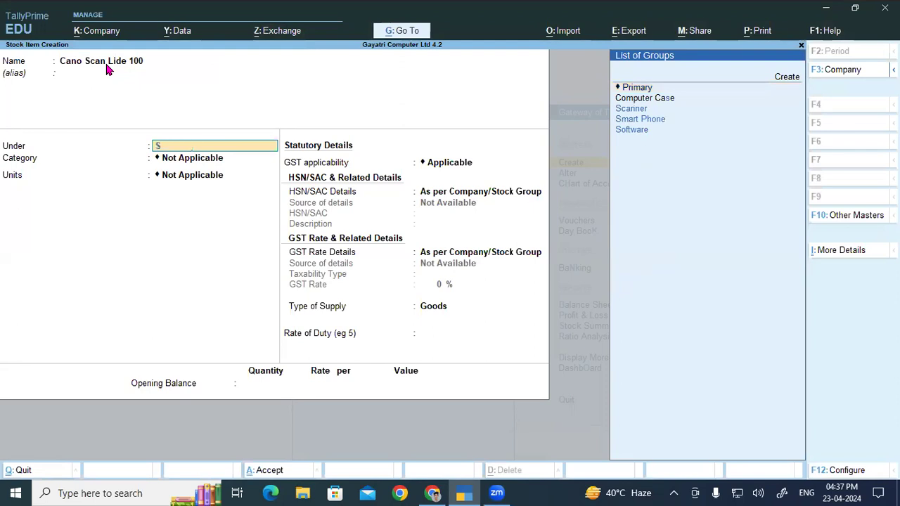
type("c")
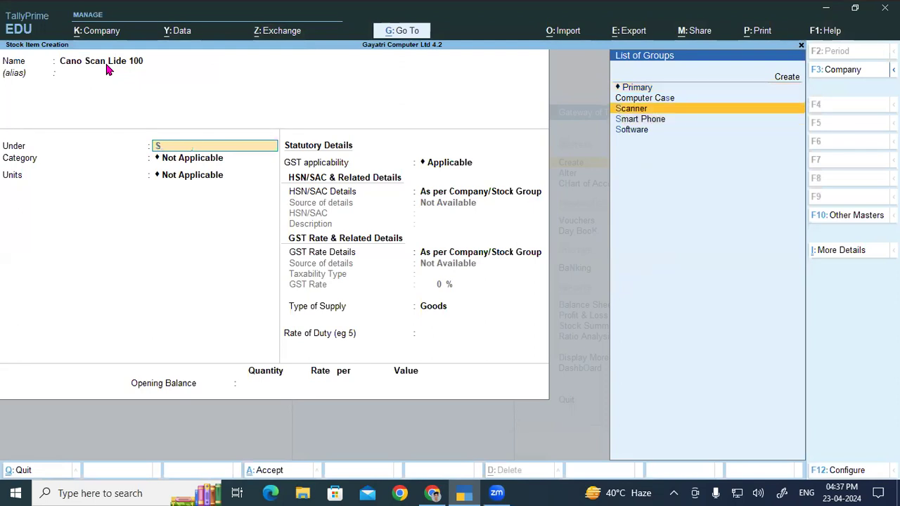
key("Return")
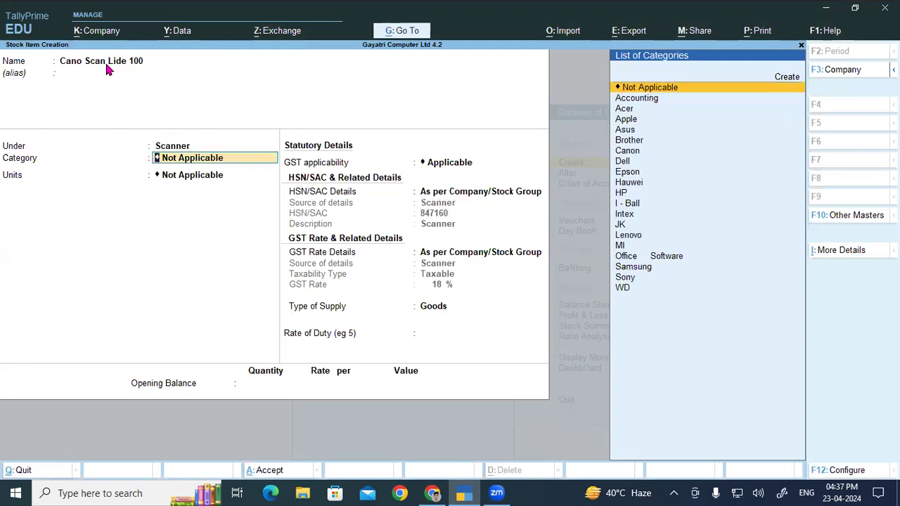
type("c")
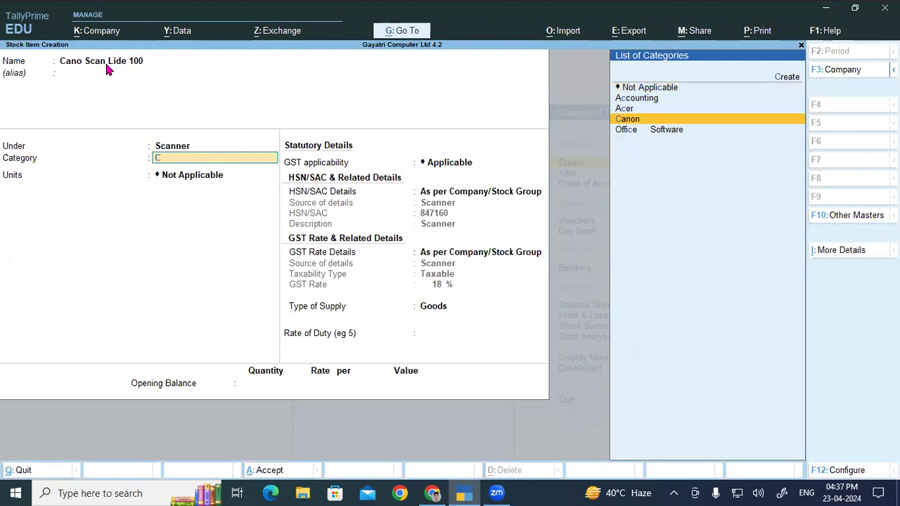
key("Return")
key("Down")
key("Return")
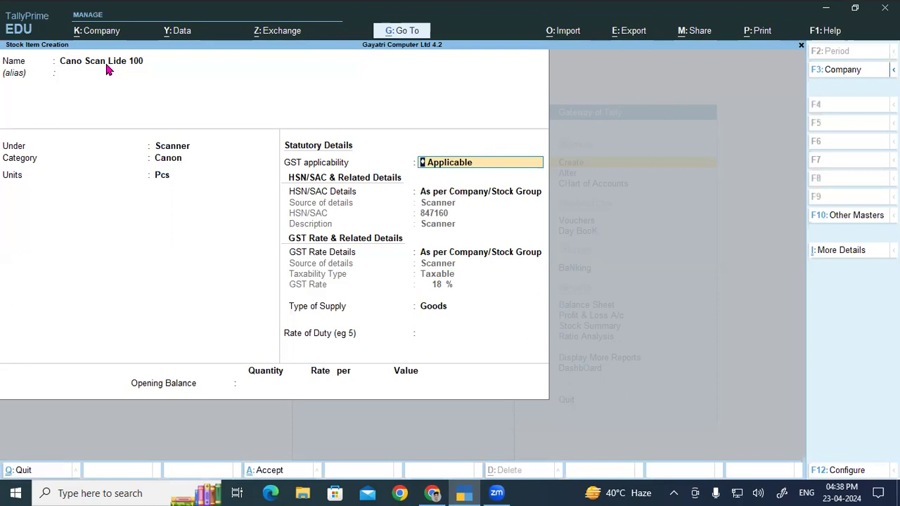
- Save the Cano Scan Lide 100 stock item with its default GST details
key("Return")
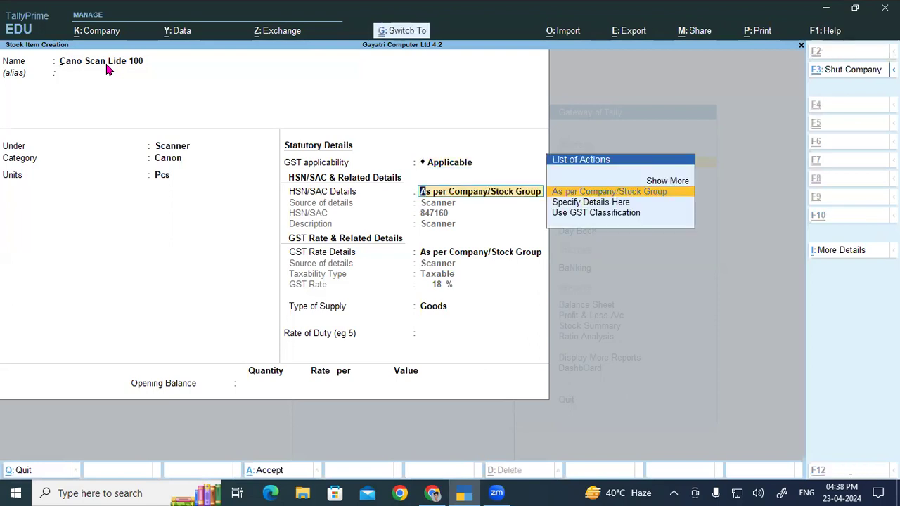
key("ctrl+a")
- Copy Dell 19" LED Monitor from the PDF product list into TallyPrime as the new stock item's name, leaving the alias empty
key("alt+Tab")
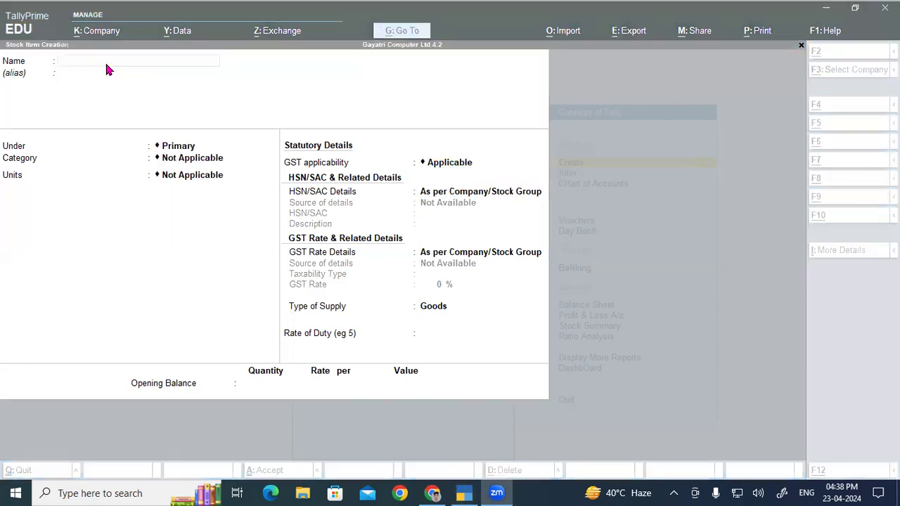
left_click(433, 493)
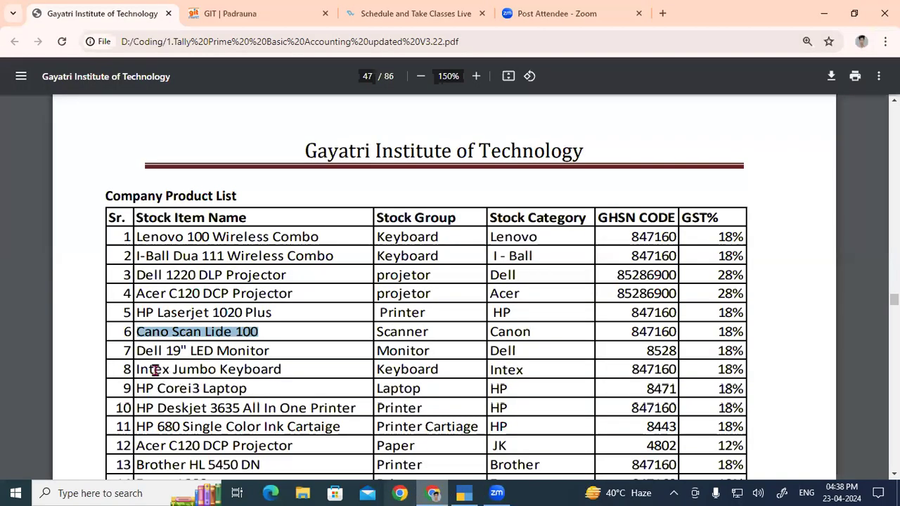
left_click_drag(144, 350, 277, 350)
key("ctrl+c")
key("alt+Tab")
key("ctrl+v")
key("Return")
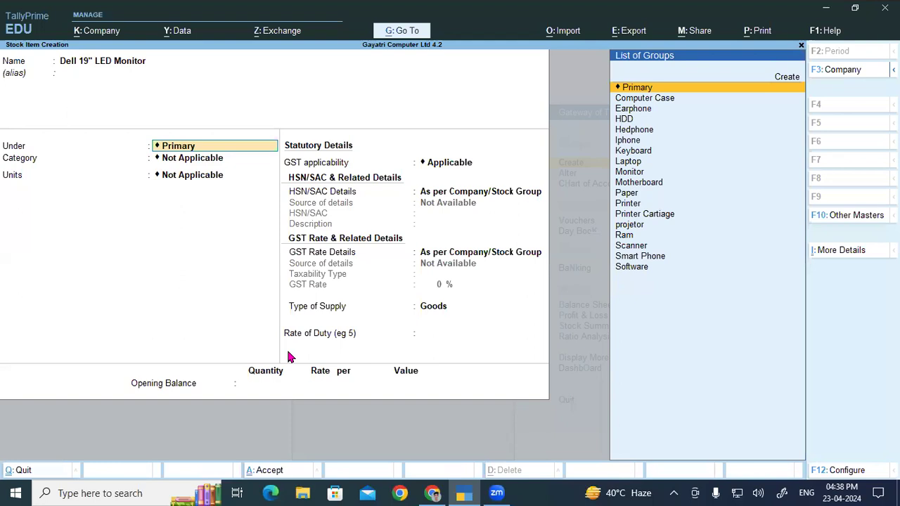
- Assign the Dell 19" LED Monitor item to the Monitor group and Dell category with unit Pcs, and save it
type("M")
key("Down")
key("Up")
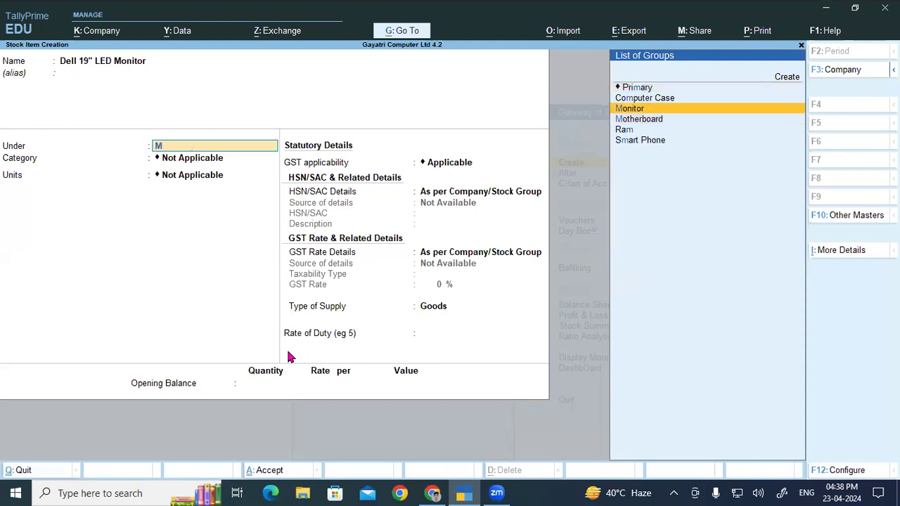
key("Return")
type("De")
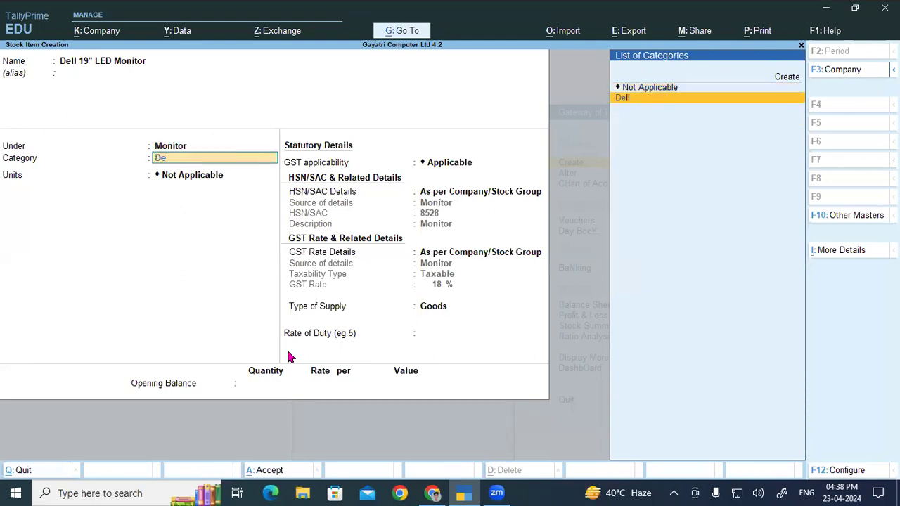
key("Return")
key("Down")
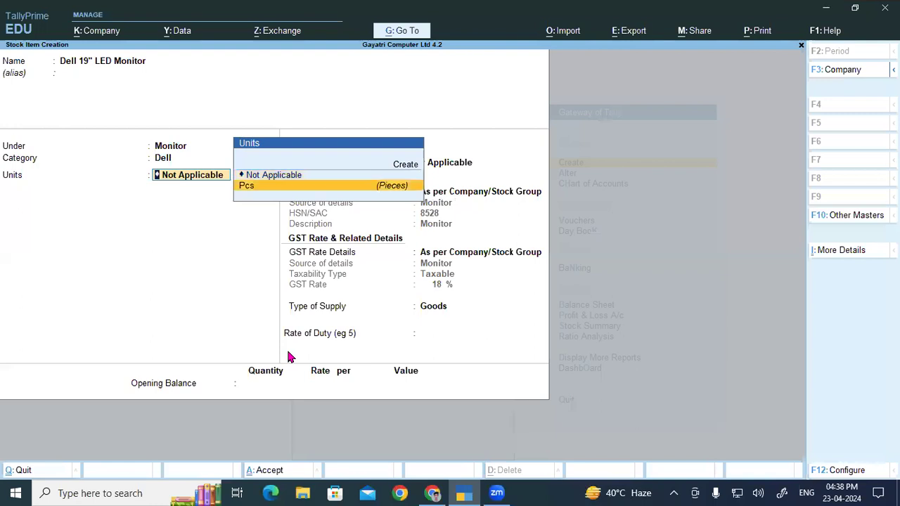
key("Return")
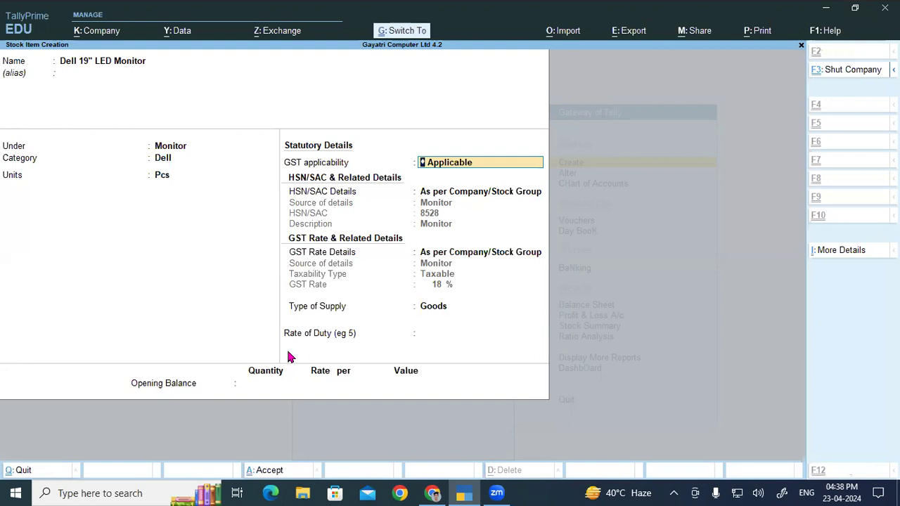
key("ctrl+a")
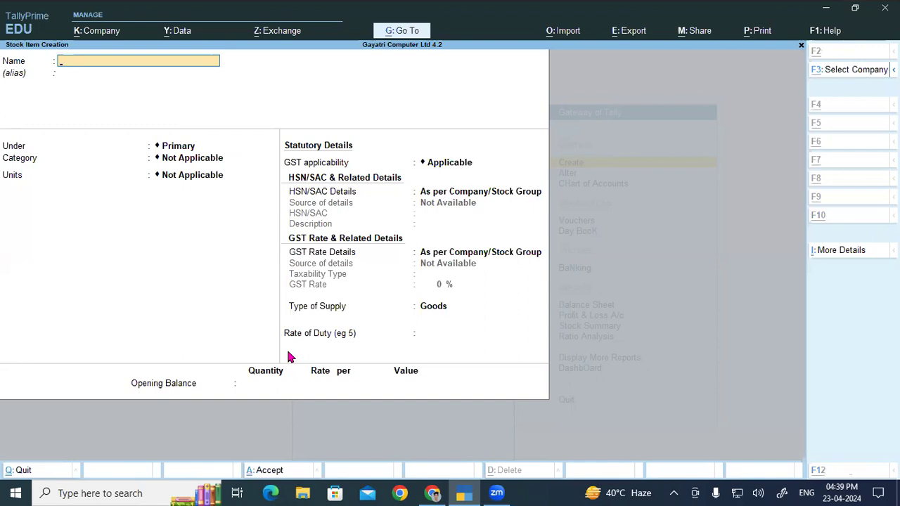
- Copy Intex Jumbo Keyboard from the PDF product list into TallyPrime as the new stock item's name, without an alias
key("alt+Tab")
scroll(269, 377, "down", 3)
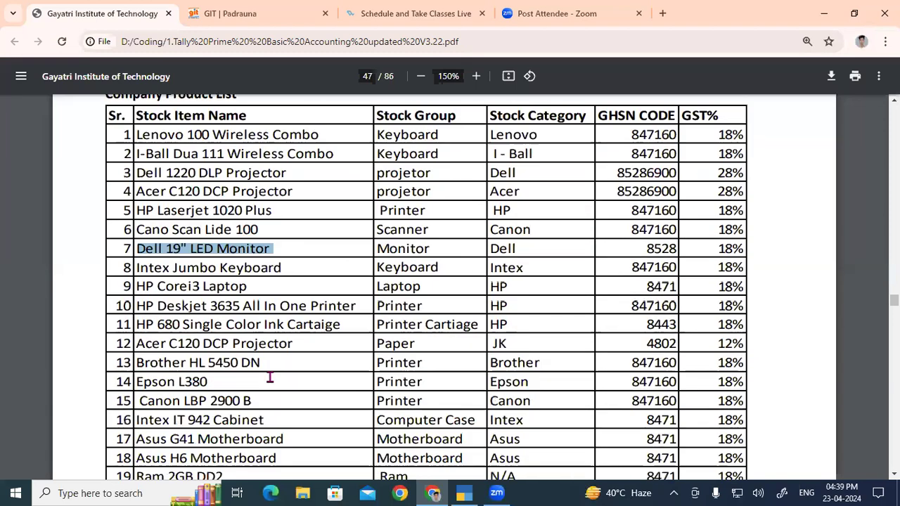
left_click_drag(137, 172, 294, 167)
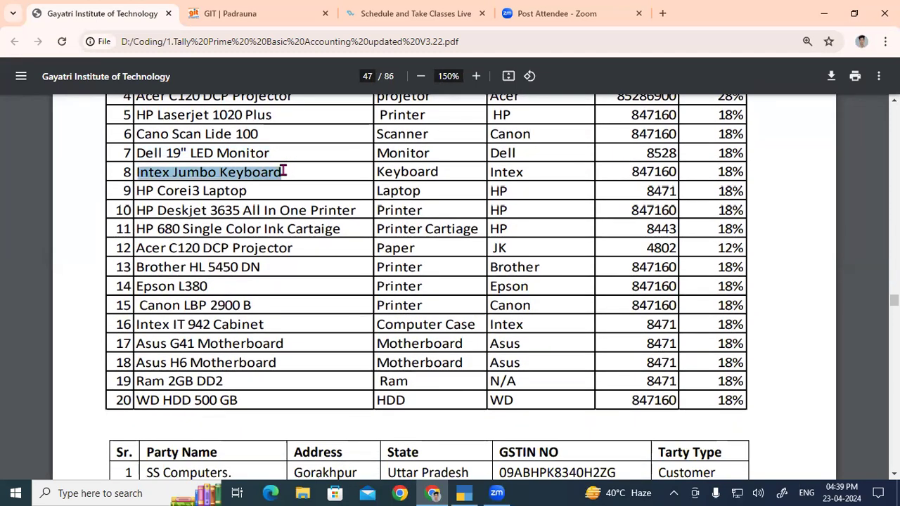
key("ctrl+c")
key("alt+Tab")
key("ctrl+alt+v")
key("Return")
key("Return")
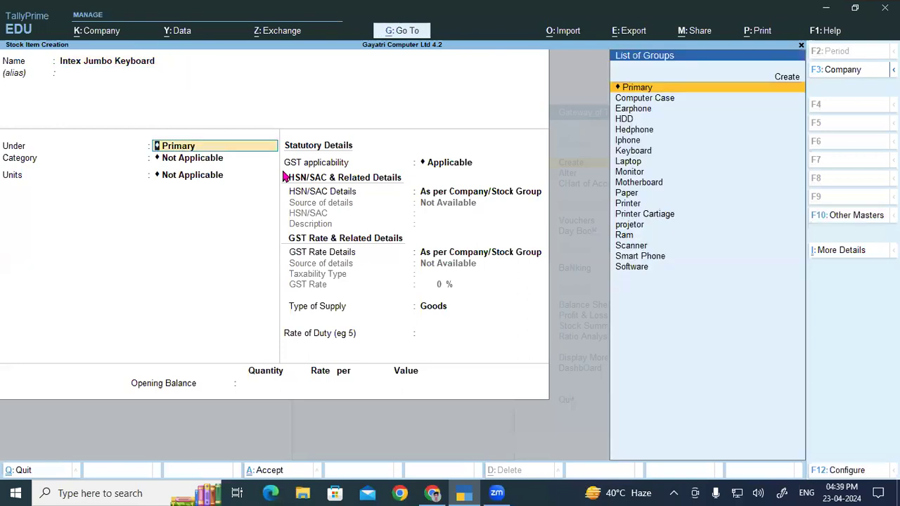
- Assign the Intex Jumbo Keyboard item to the Keyboard group and Intex category with unit Pcs, and save it
type("J")
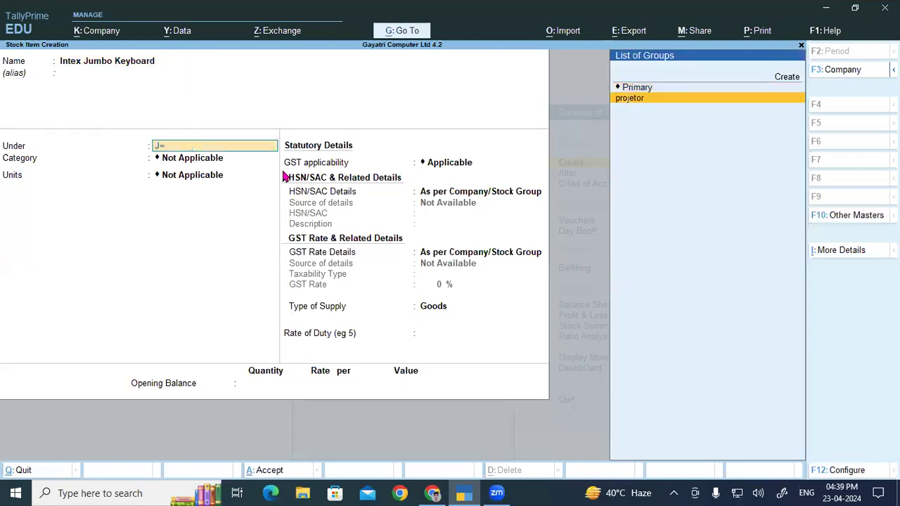
key("BackSpace")
type("K")
key("Return")
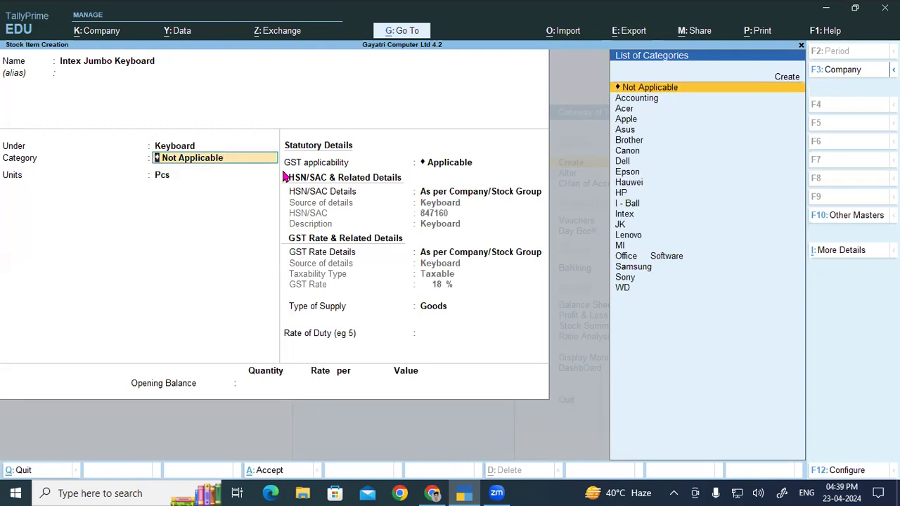
type("In")
key("Return")
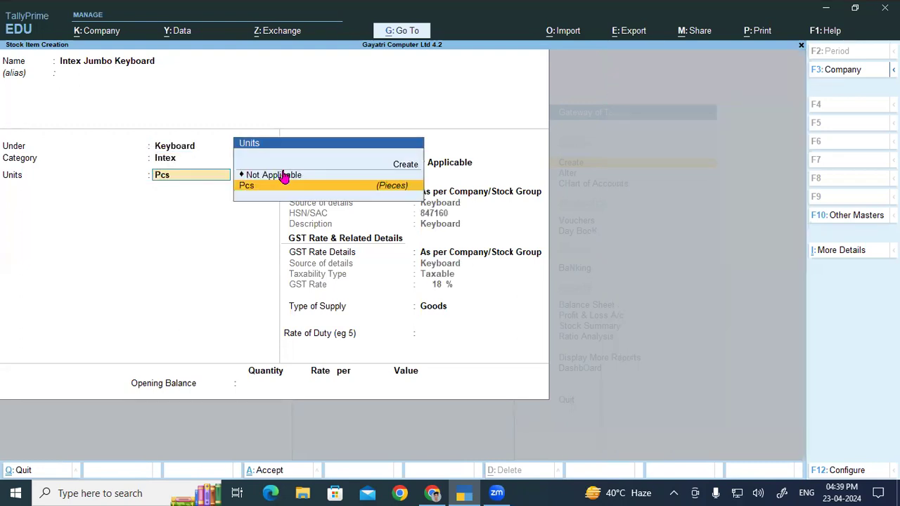
key("Return")
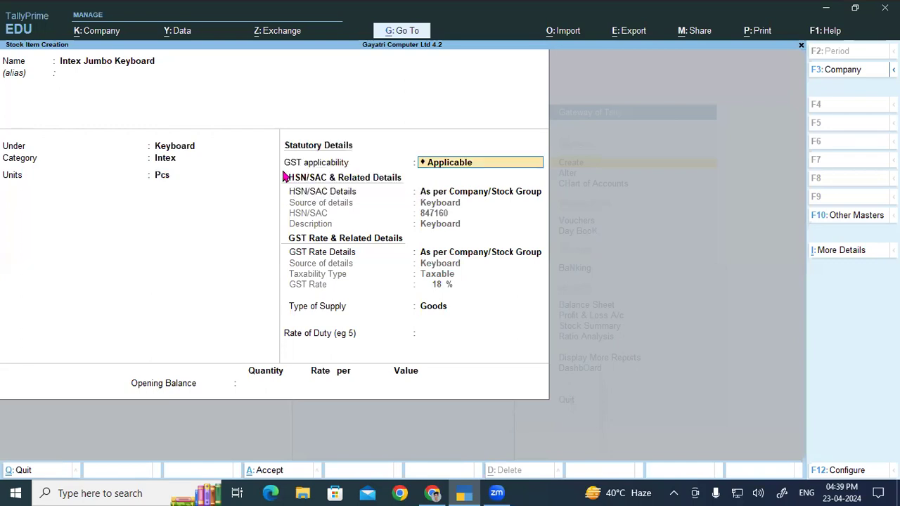
key("ctrl+a")
- Copy HP Corei3 Laptop from the PDF product list into TallyPrime as the new stock item's name, leaving the alias empty
key("alt+Tab")
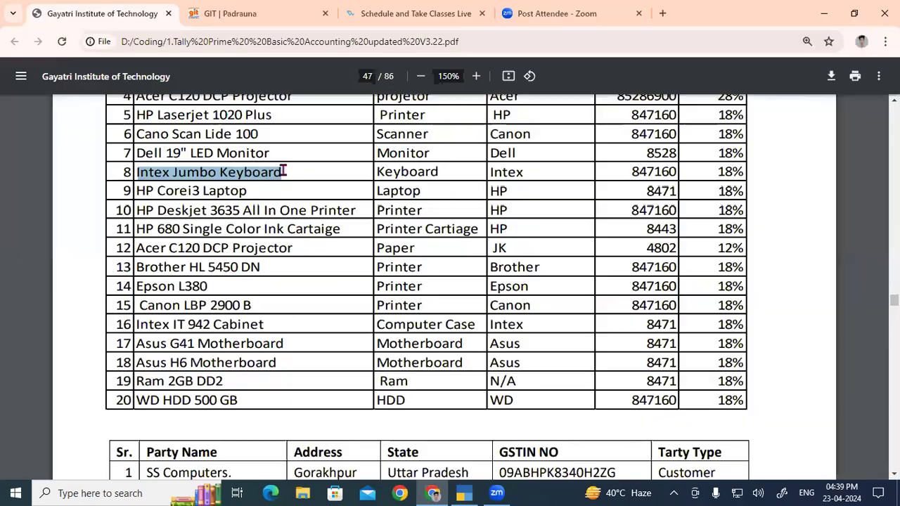
left_click_drag(138, 191, 252, 192)
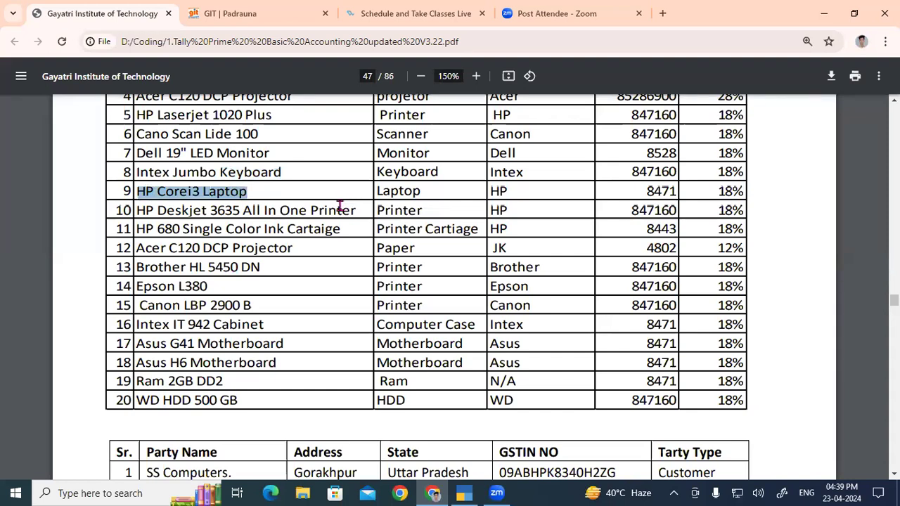
key("ctrl+c")
key("alt+Tab")
key("ctrl+alt+v")
key("Return")
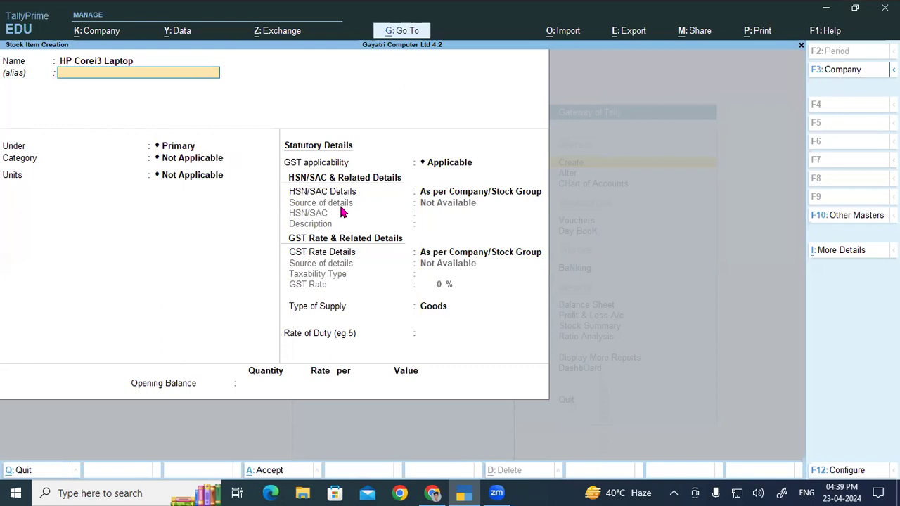
key("Return")
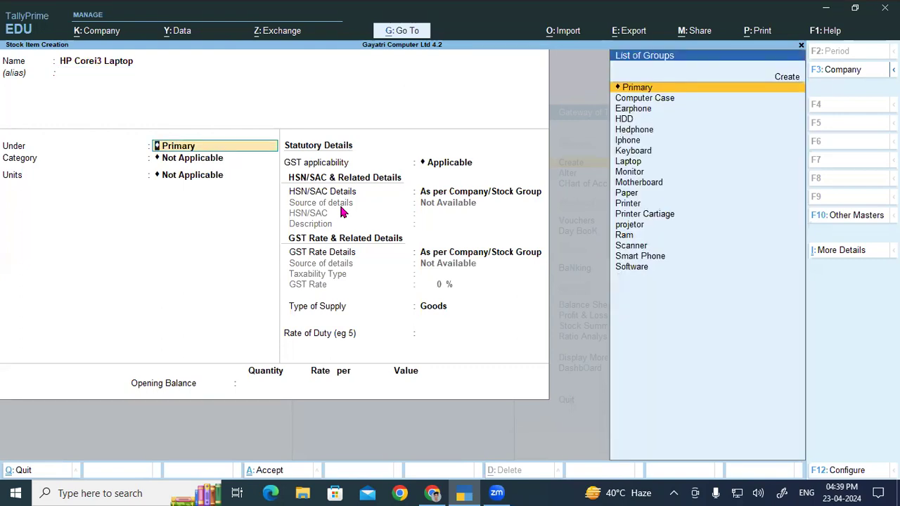
- Assign the HP Corei3 Laptop item to the Laptop group and HP category with unit Pcs, and save it
type("la")
key("Return")
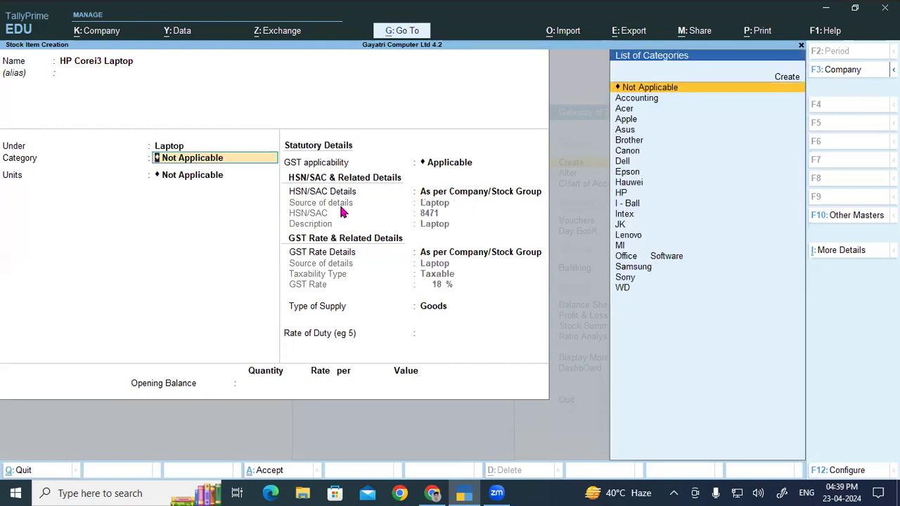
type("hp")
key("Return")
key("Down")
key("Return")
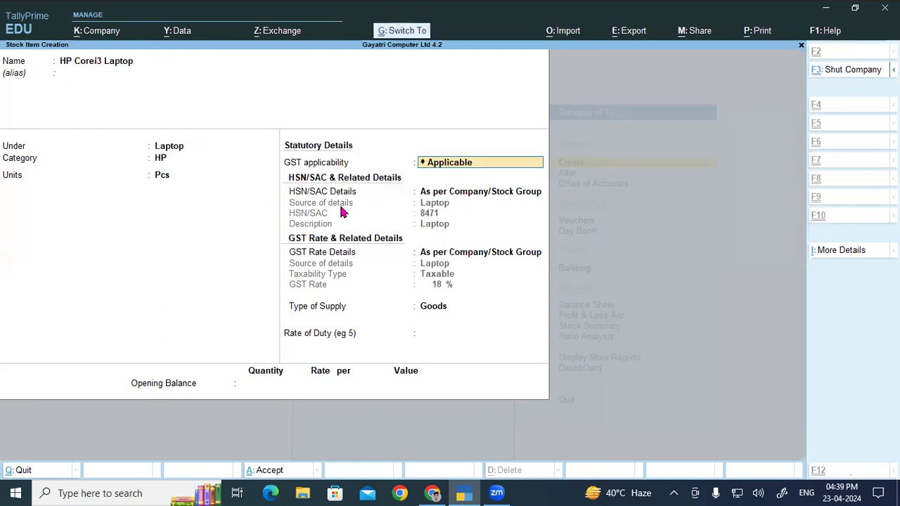
key("ctrl+a")
- Copy HP Deskjet 3635 All In One Printer from the PDF product list into TallyPrime as the new stock item's name, without an alias
key("alt+Tab")
left_click_drag(145, 211, 359, 211)
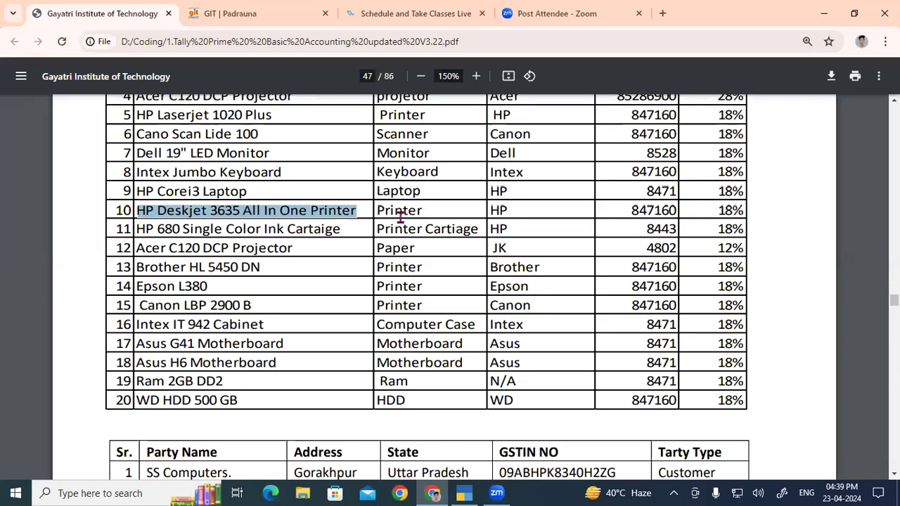
key("ctrl+c")
key("alt+Tab")
key("ctrl+v")
key("Return")
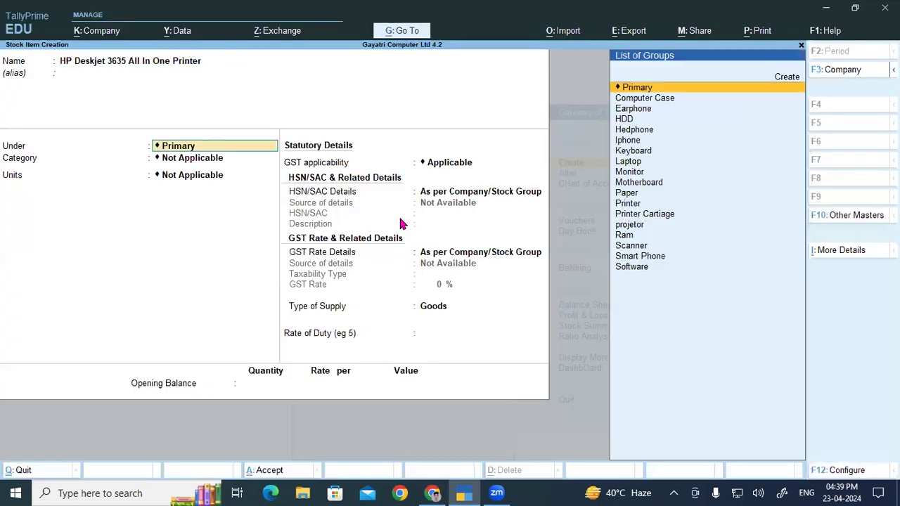
- Assign the HP Deskjet 3635 item to the Printer group and HP category with unit Pcs, and save it with default GST details
type("P")
key("Down")
key("Down")
key("Up")
key("Return")
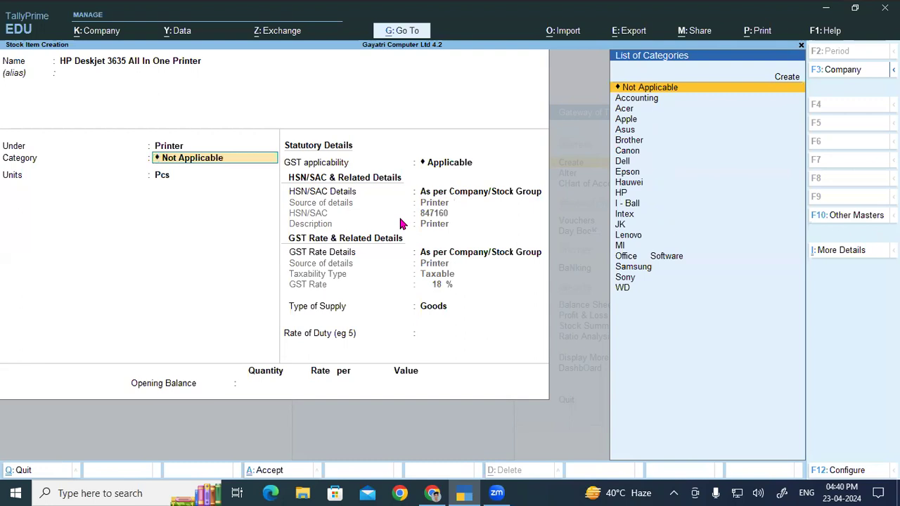
type("HP")
key("Return")
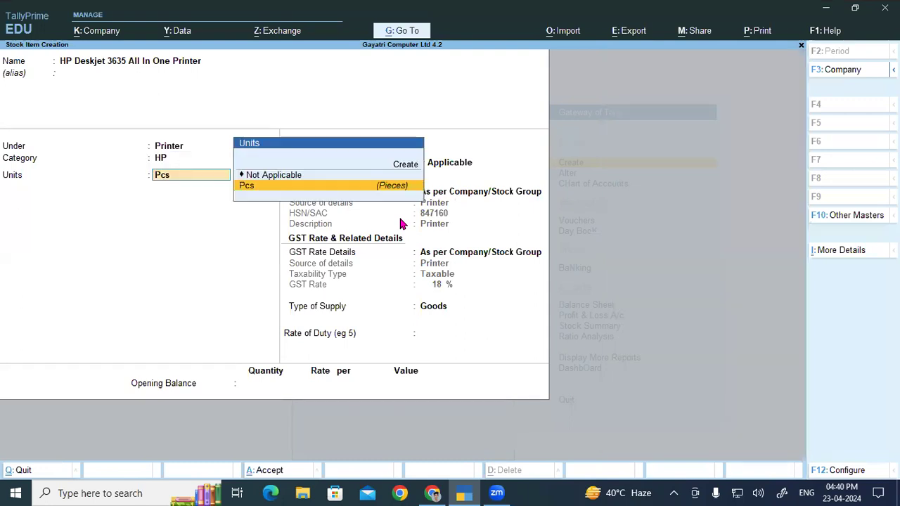
key("Return")
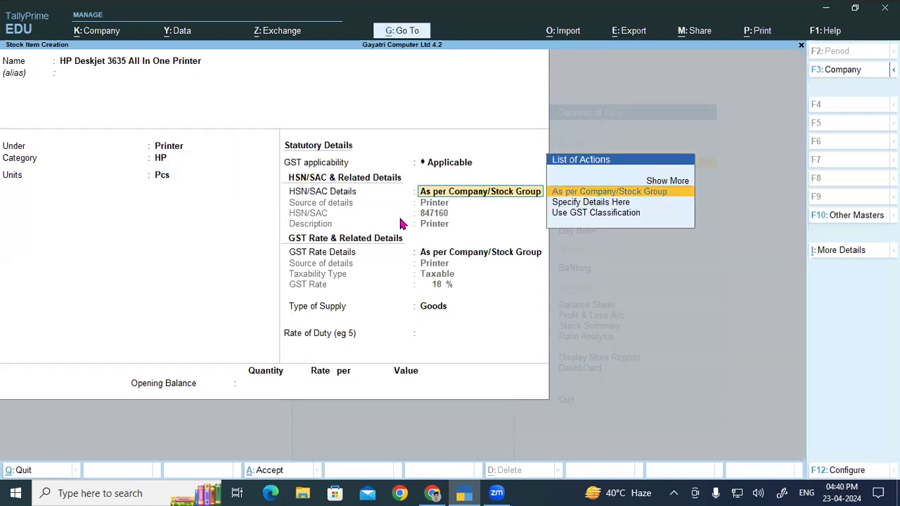
key("ctrl+a")
- Copy HP 680 Single Color Ink Cartaige from the PDF product list into TallyPrime as the new stock item's name, without an alias
key("alt+Tab")
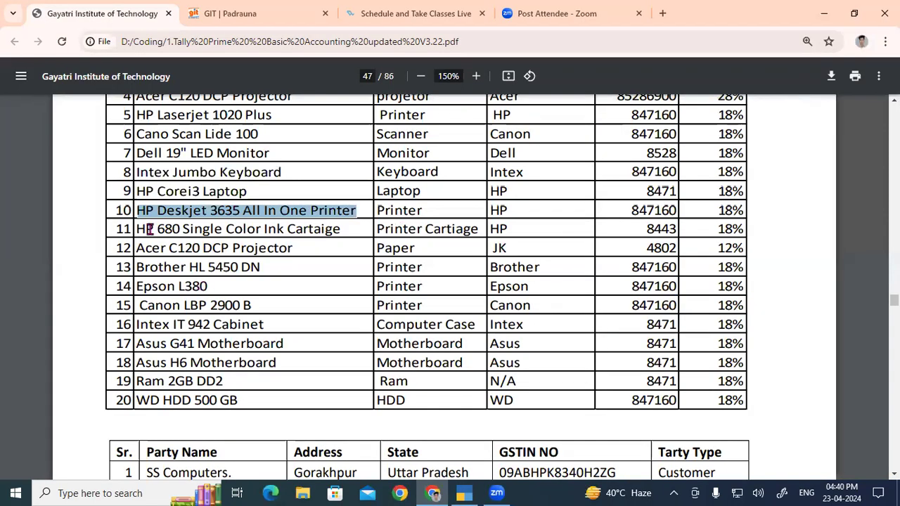
left_click_drag(137, 229, 344, 230)
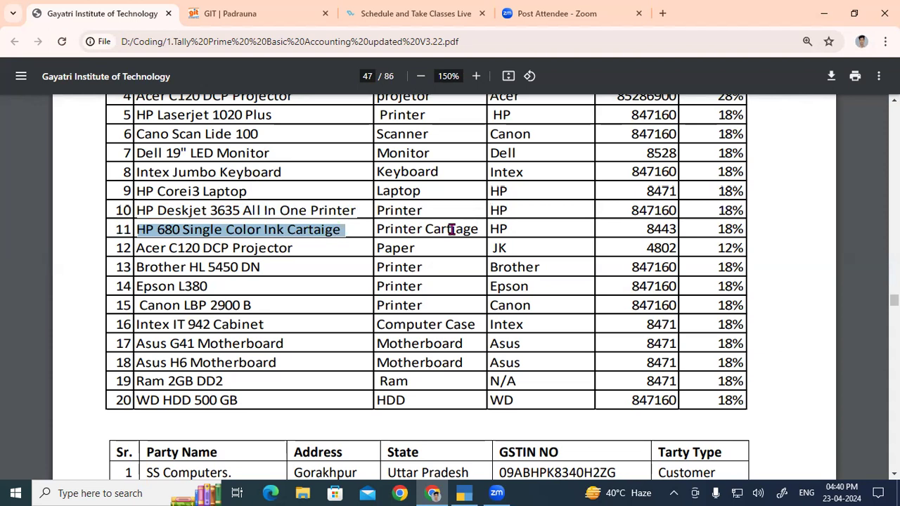
key("ctrl+c")
key("alt+Tab")
key("ctrl+alt+v")
key("Return")
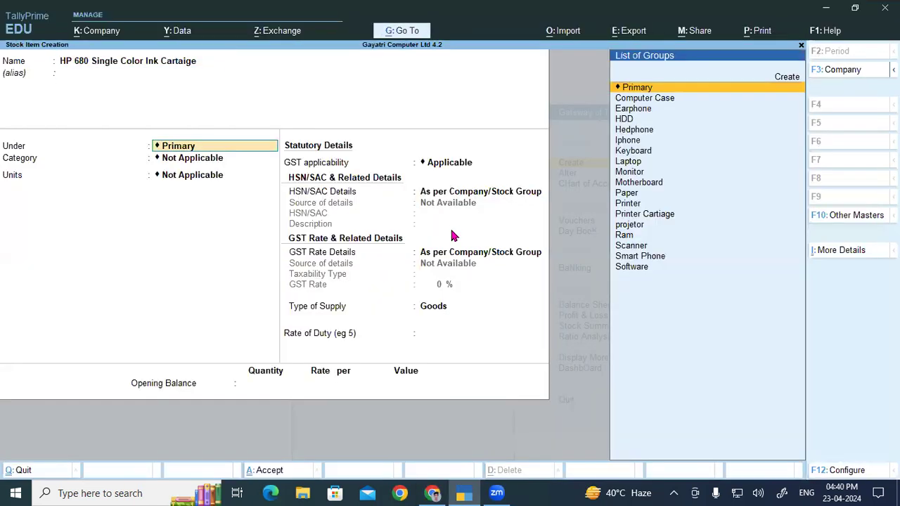
- Place the HP 680 Single Color Ink Cartaige item under the Printer Cartiage stock group
key("Down")
key("Down")
key("Down")
key("Down")
key("Down")
key("Down")
key("Down")
key("Down")
key("Down")
key("Down")
key("Down")
key("Return")
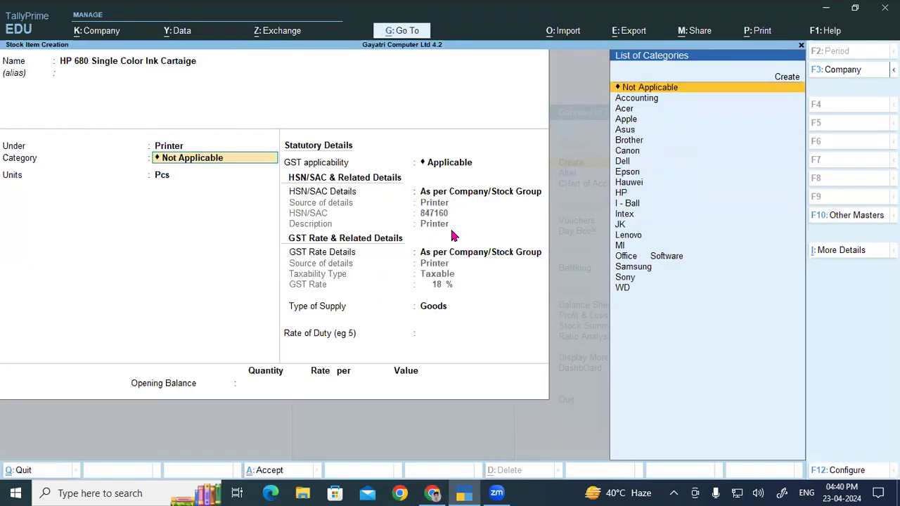
key("shift+Tab")
- Set the HP 680 ink item's category to HP, keep Pcs as its unit, and save it with the default GST details
key("Down")
key("Return")
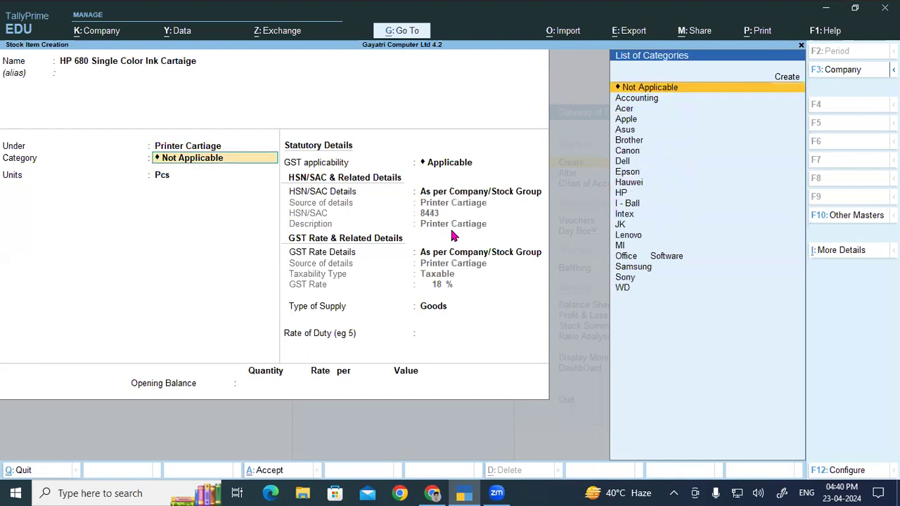
type("h")
key("Down")
key("Down")
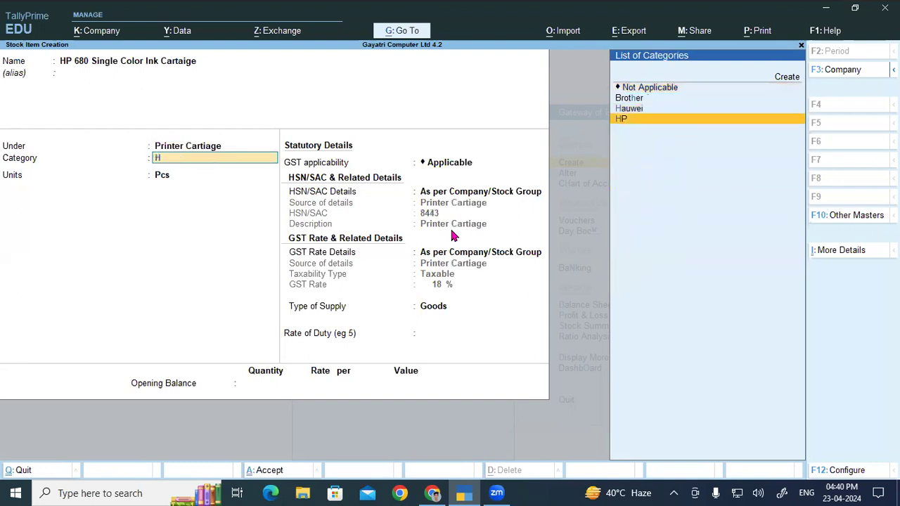
key("Return")
key("Return")
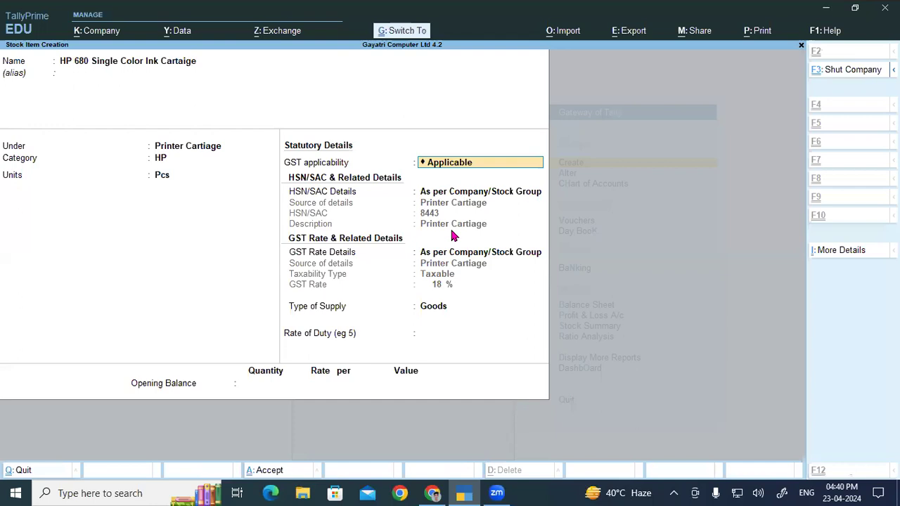
key("ctrl+a")
- Compare product 12's name and group in the PDF product list with the Acer C120 DCP Projector entry in row 4
key("alt+Tab")
left_click_drag(136, 247, 294, 243)
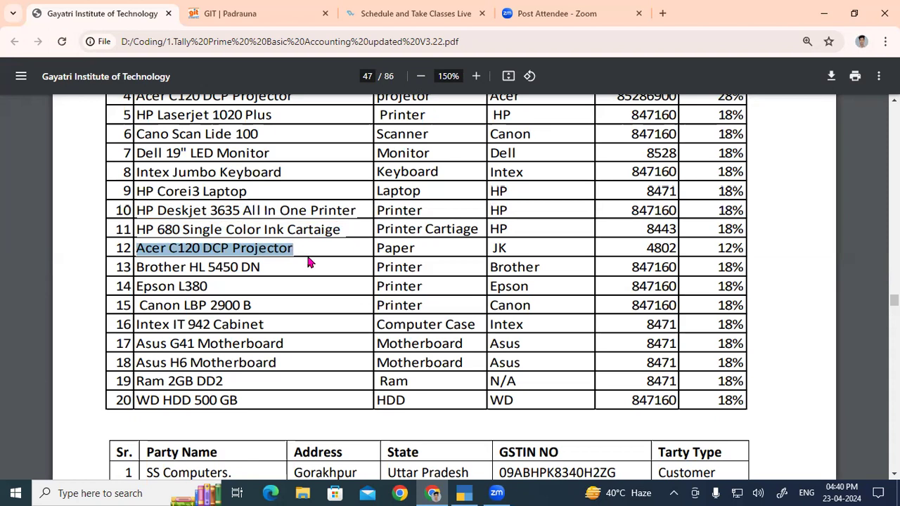
scroll(307, 258, "up", 1)
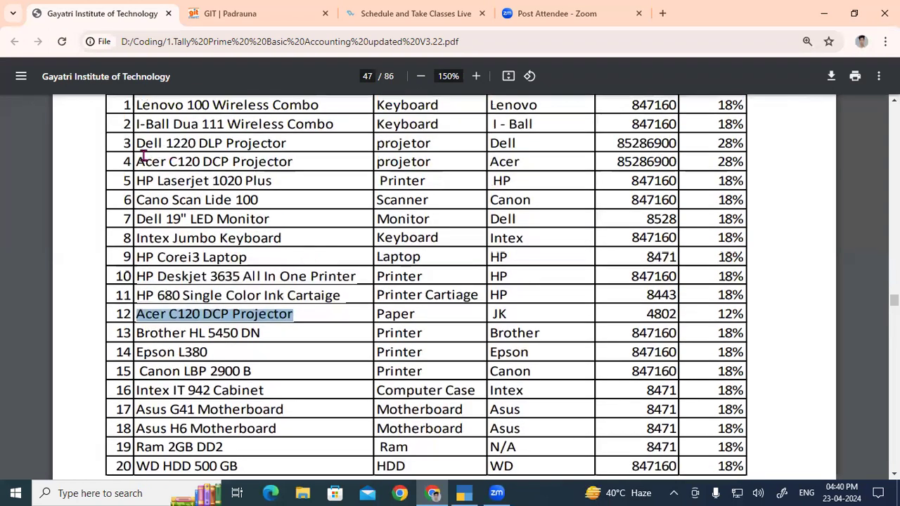
left_click_drag(137, 162, 290, 163)
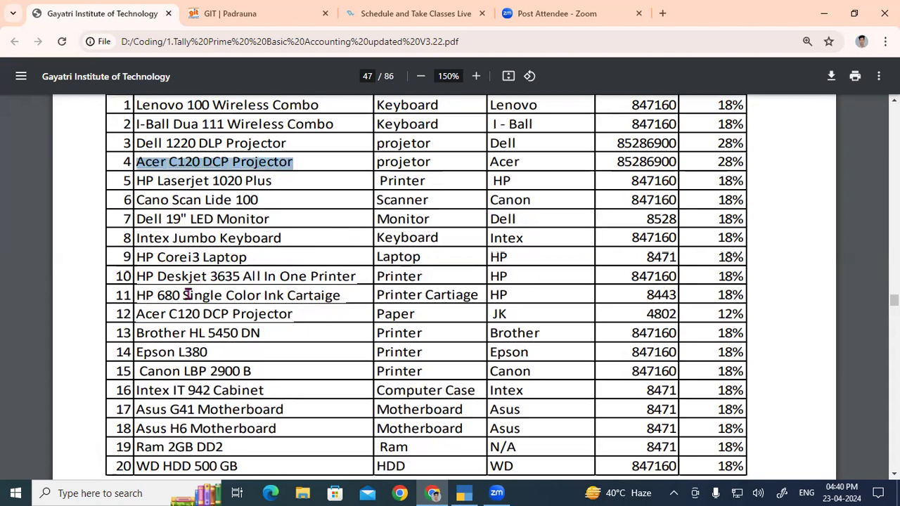
left_click_drag(145, 312, 416, 314)
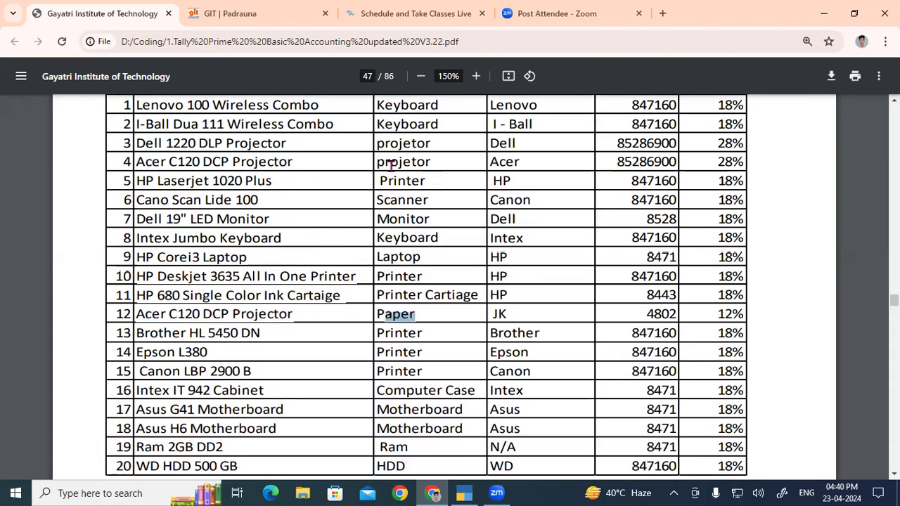
left_click_drag(384, 163, 453, 159)
left_click_drag(382, 311, 361, 315)
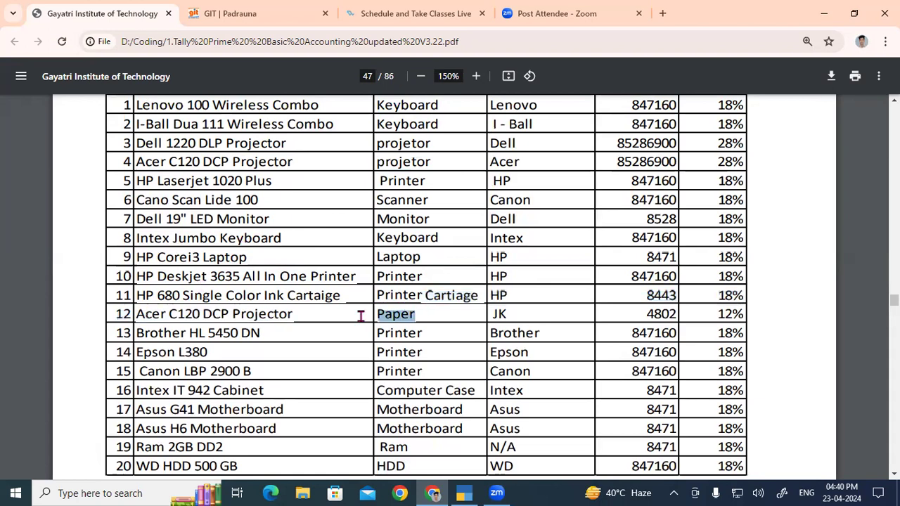
left_click(293, 312)
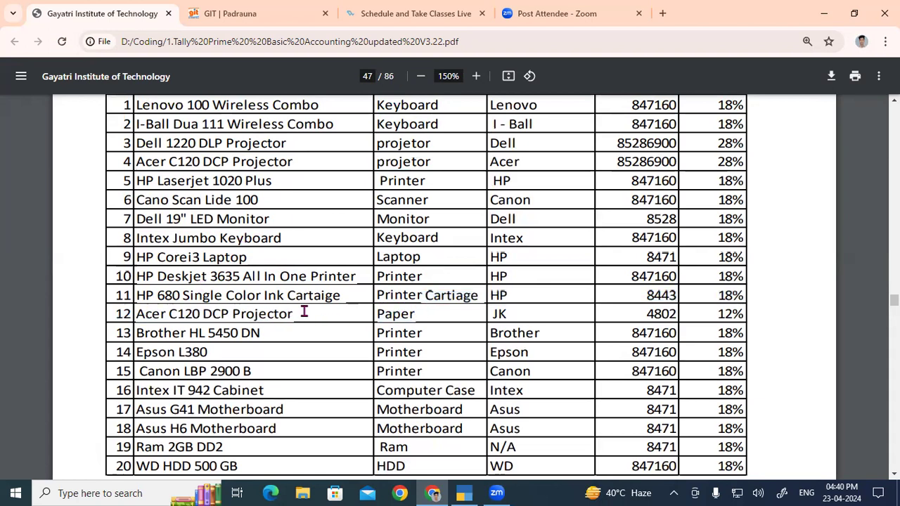
- Copy row 12's product name into TallyPrime and extend it to Acer C120 DCP Projector Paper as the new stock item's name, without an alias
left_click_drag(304, 312, 138, 316)
left_click_drag(272, 319, 314, 314)
left_click(300, 316)
left_click_drag(139, 315, 301, 313)
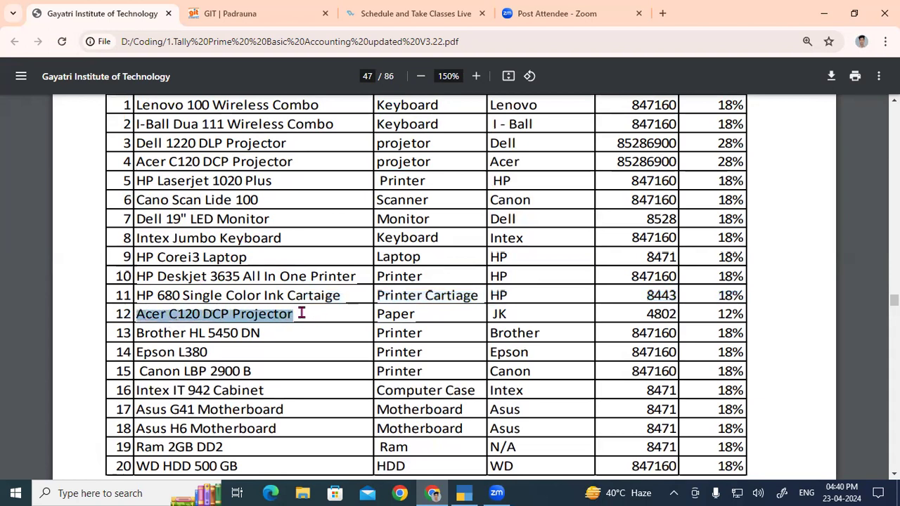
key("ctrl+c")
key("alt+Tab")
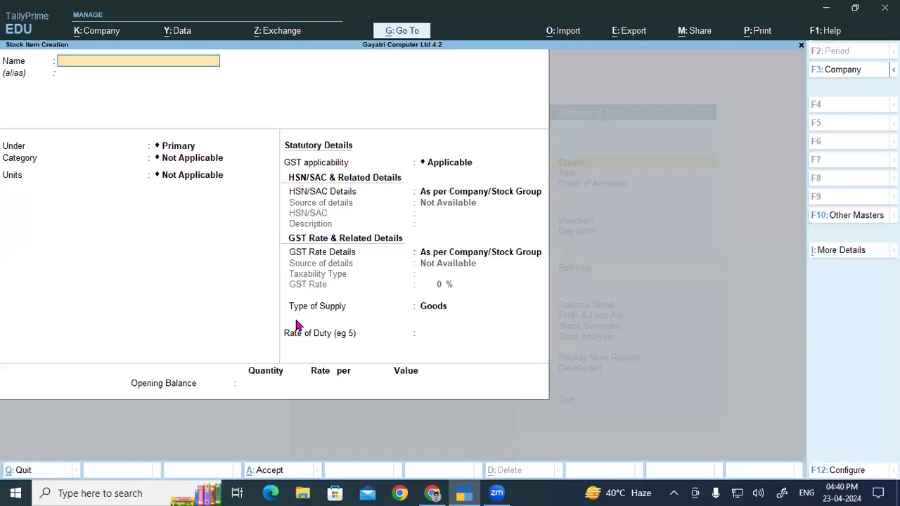
key("ctrl+v")
key("Return")
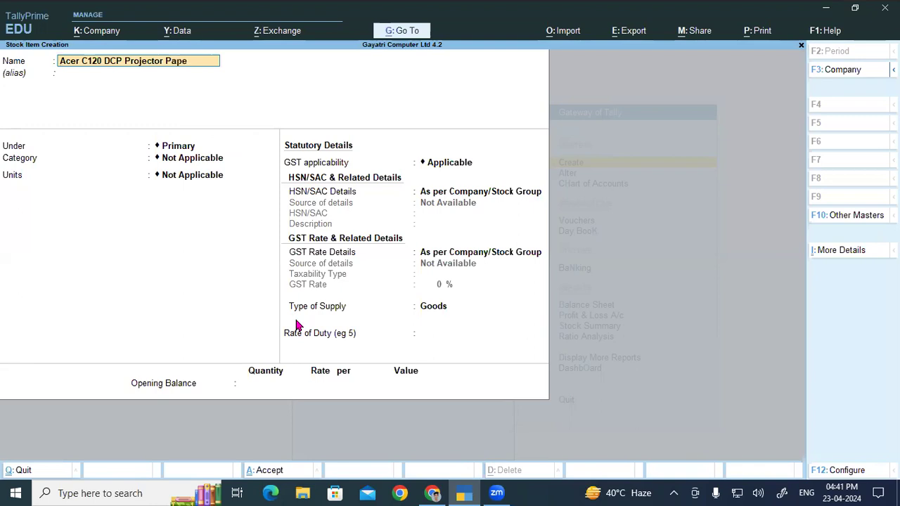
key("Return")
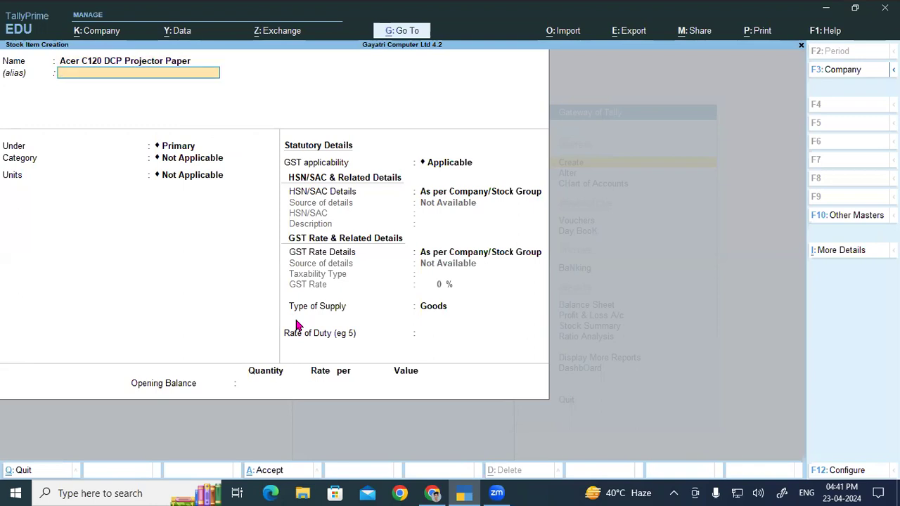
key("Return")
- Place the Acer C120 DCP Projector Paper item under the Paper stock group
type("P")
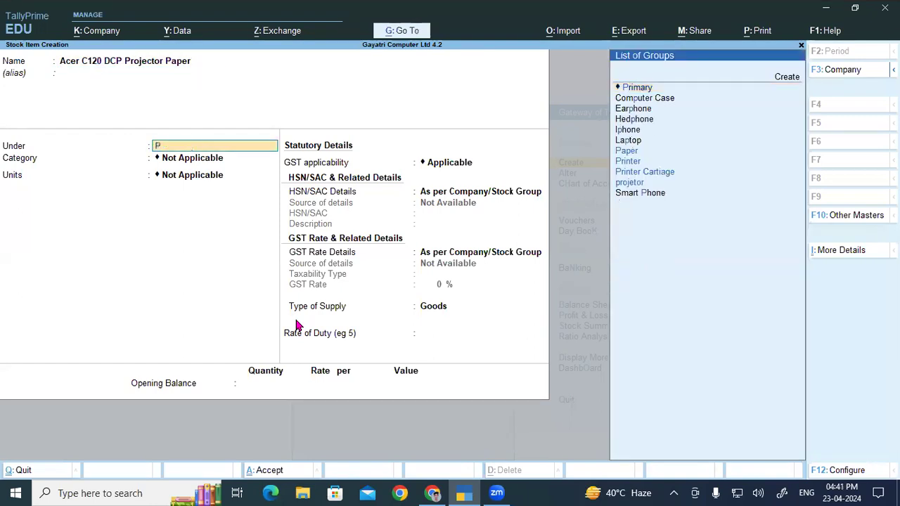
key("Down")
key("Down")
key("Up")
key("Up")
key("Return")
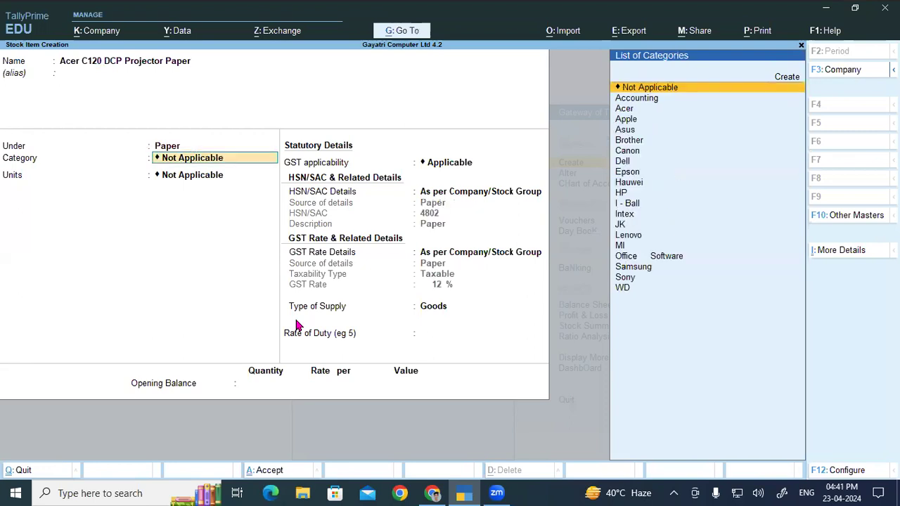
type("Ac")
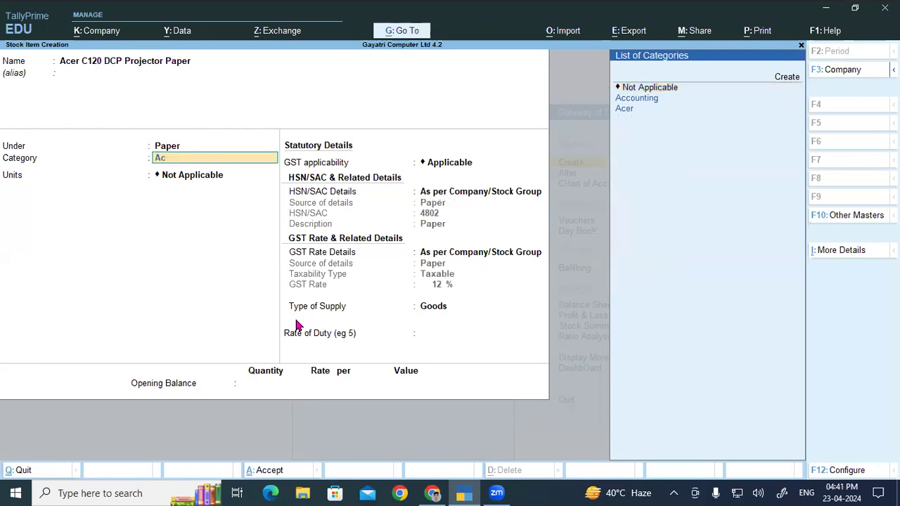
key("BackSpace")
key("BackSpace")
- Set the projector paper item's category to JK and its unit to Pcs, and save it with the default GST details
key("Down")
key("Down")
key("Down")
key("Down")
key("Down")
key("Down")
key("Down")
key("Down")
key("Down")
key("Down")
key("Down")
key("Down")
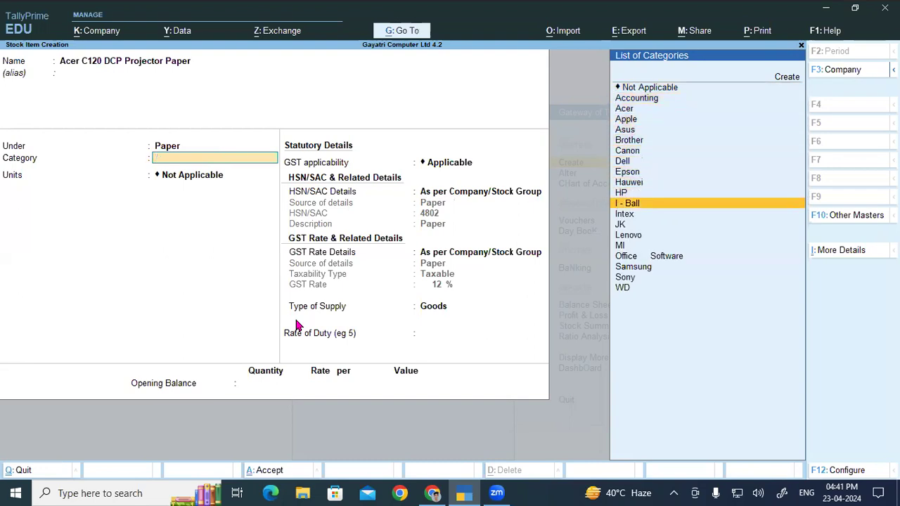
key("Return")
key("Down")
key("Return")
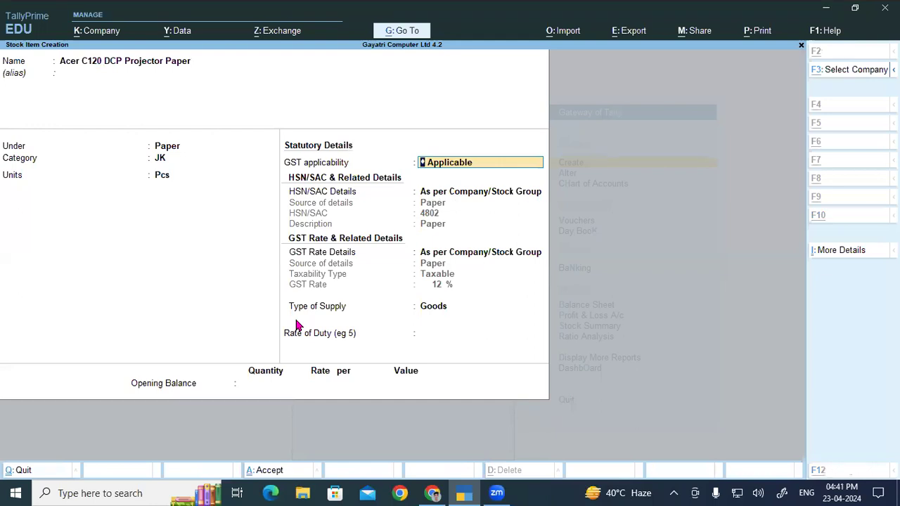
key("alt+Tab")
key("alt+Tab")
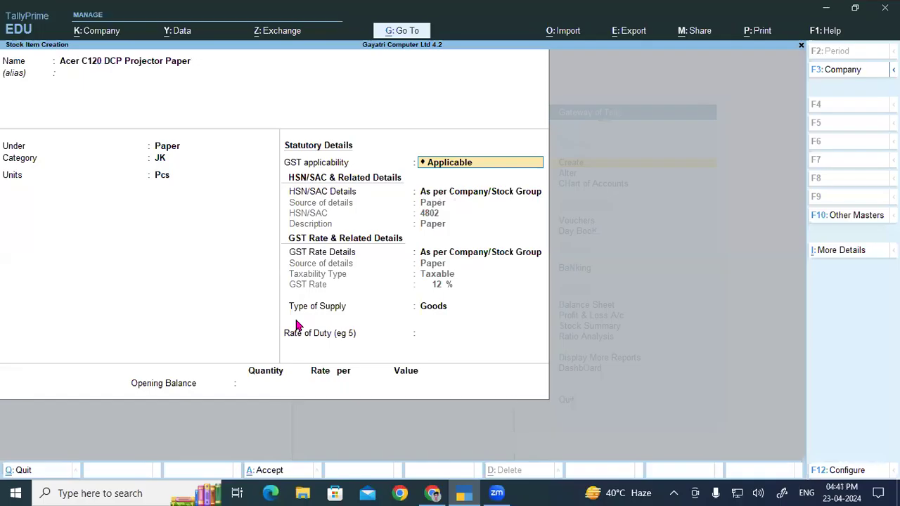
key("ctrl+a")
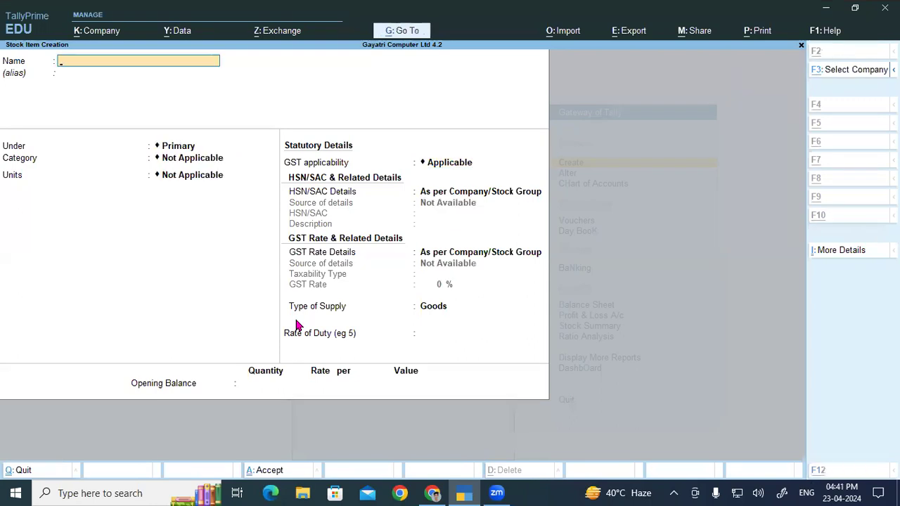
- Copy Brother HL 5450 DN from the PDF product list into TallyPrime as the new stock item's name, without an alias
key("alt+Tab")
left_click_drag(135, 333, 264, 335)
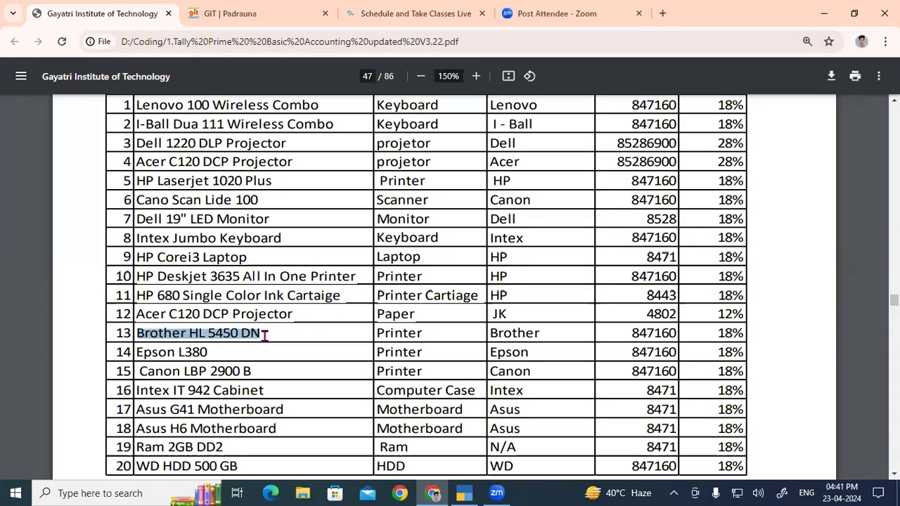
key("ctrl+d")
key("alt+Tab")
key("ctrl+v")
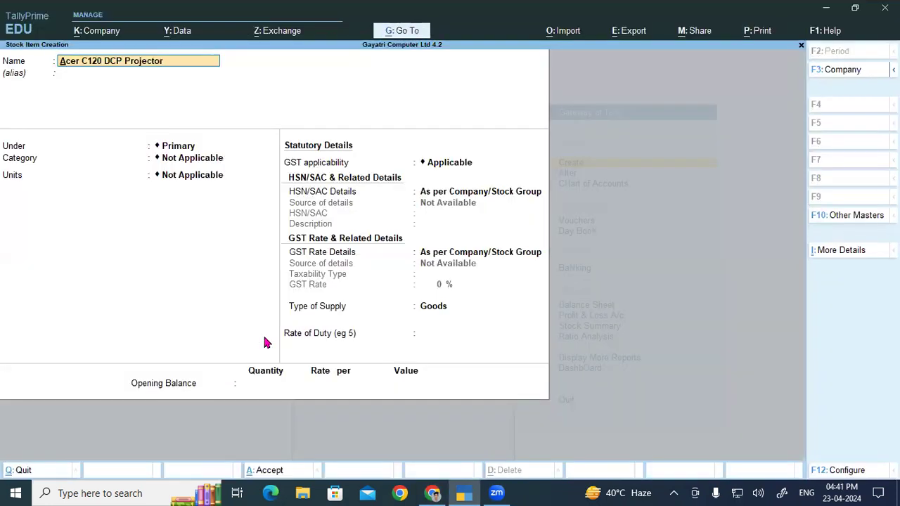
key("Return")
key("alt+Tab")
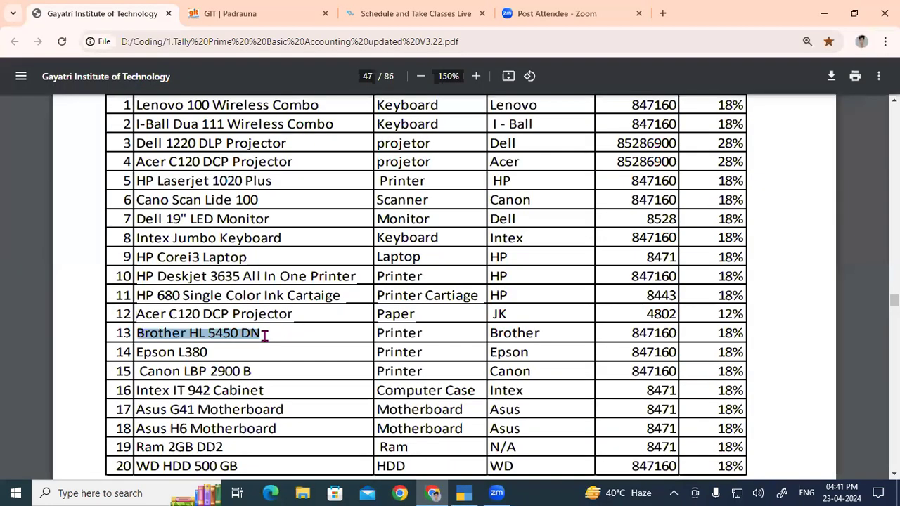
key("ctrl+c")
key("alt+Tab")
key("ctrl+v")
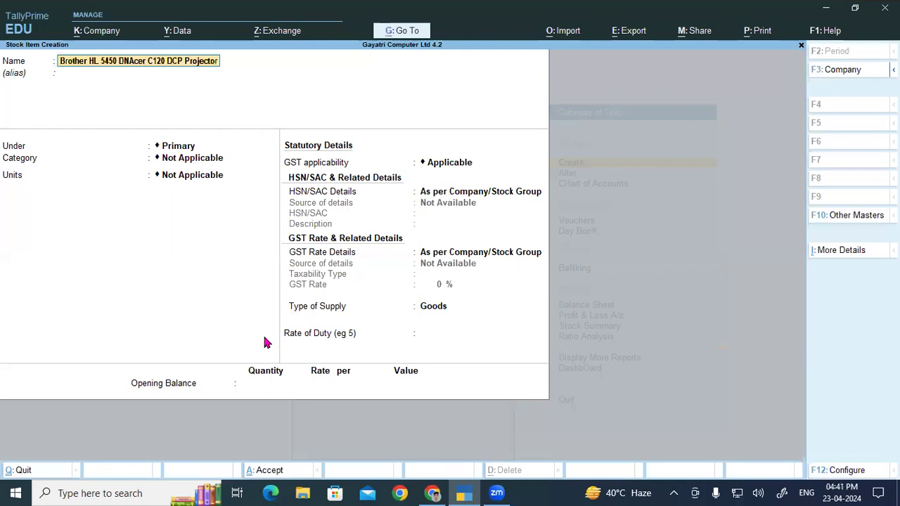
key("Return")
key("BackSpace")
key("BackSpace")
key("BackSpace")
key("BackSpace")
key("BackSpace")
key("BackSpace")
key("BackSpace")
key("BackSpace")
key("BackSpace")
key("BackSpace")
key("BackSpace")
key("BackSpace")
key("BackSpace")
key("BackSpace")
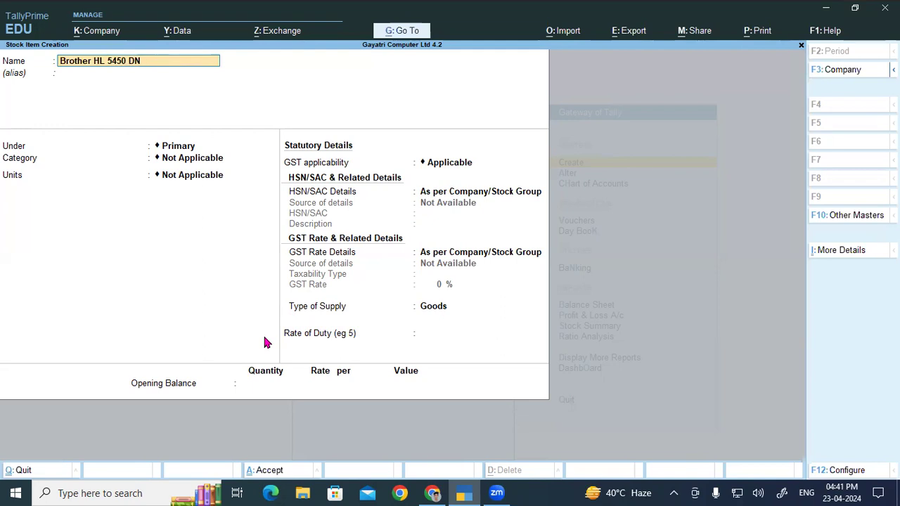
key("Return")
- Assign the Brother HL 5450 DN item to the Printer group and Brother category with unit Pcs, and save it with default GST details
type("P")
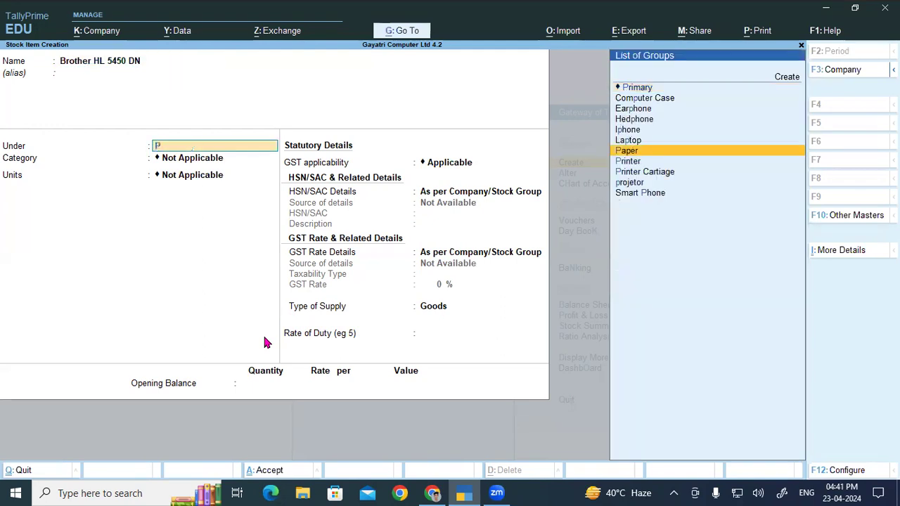
type("rinter")
key("Return")
type("B")
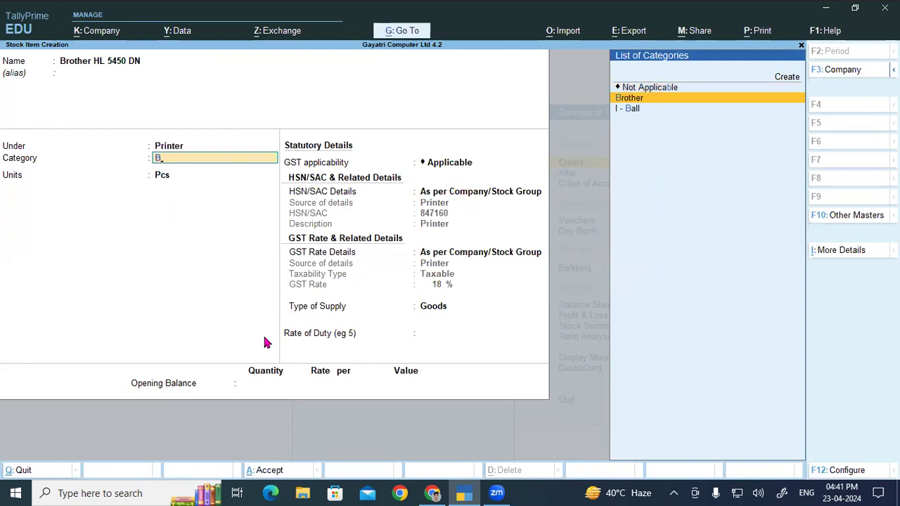
key("Return")
key("Return")
key("ctrl+a")
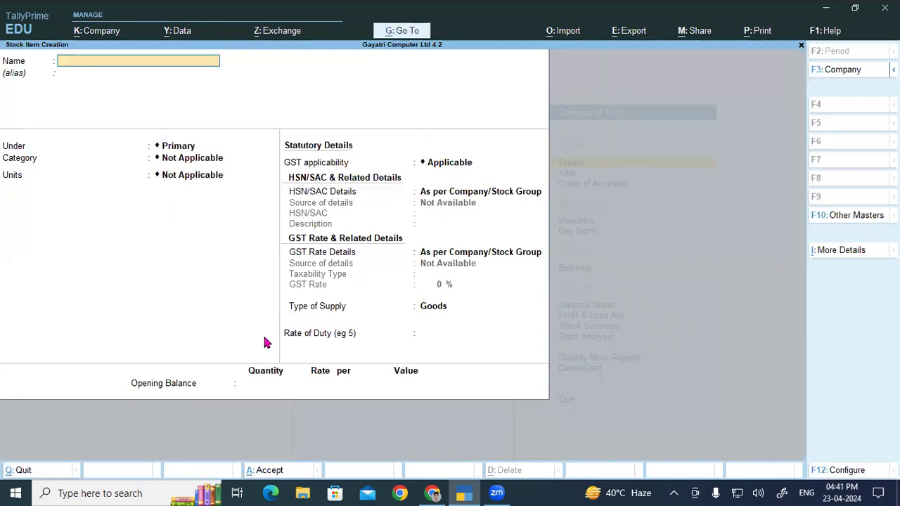
- Copy Epson L380 from the PDF product list into TallyPrime as the new stock item's name, without an alias
key("alt+Tab")
left_click_drag(136, 352, 277, 366)
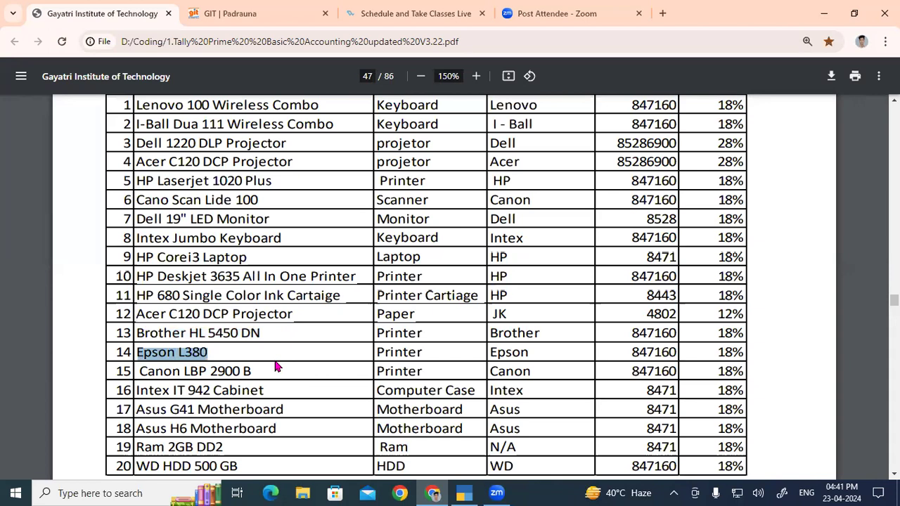
key("ctrl+c")
key("alt+Tab")
key("ctrl+alt+v")
key("Return")
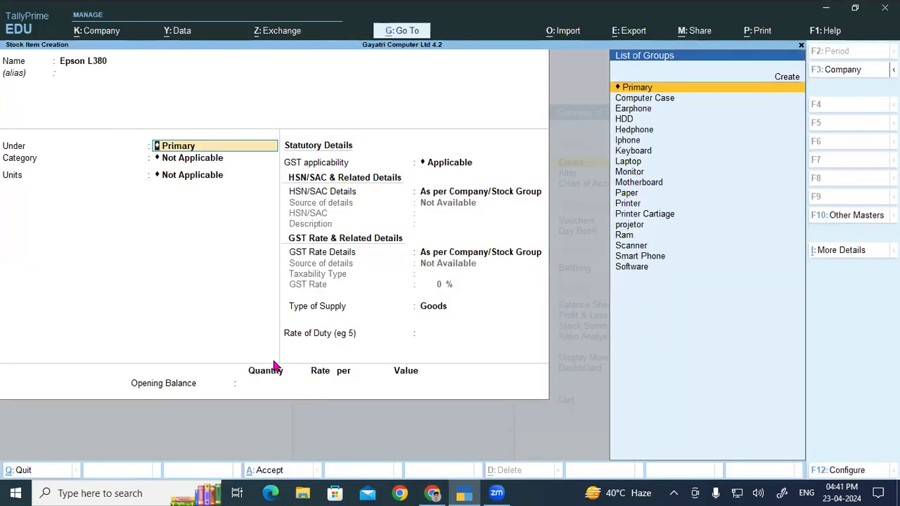
- Assign the Epson L380 item to the Printer group and Epson category with unit Pcs, and save it with default GST details
key("Down")
key("Down")
key("Down")
key("Down")
key("Down")
key("Down")
key("Down")
key("Down")
key("Down")
key("Down")
key("Down")
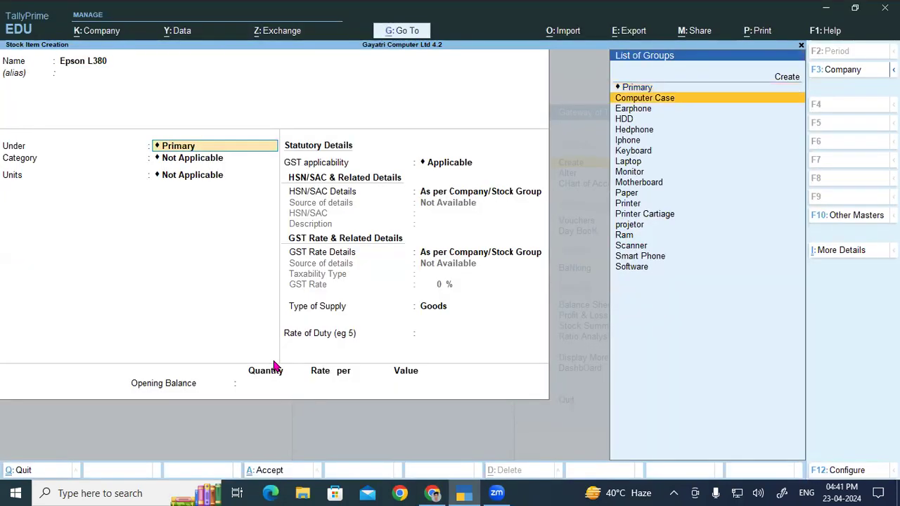
key("Return")
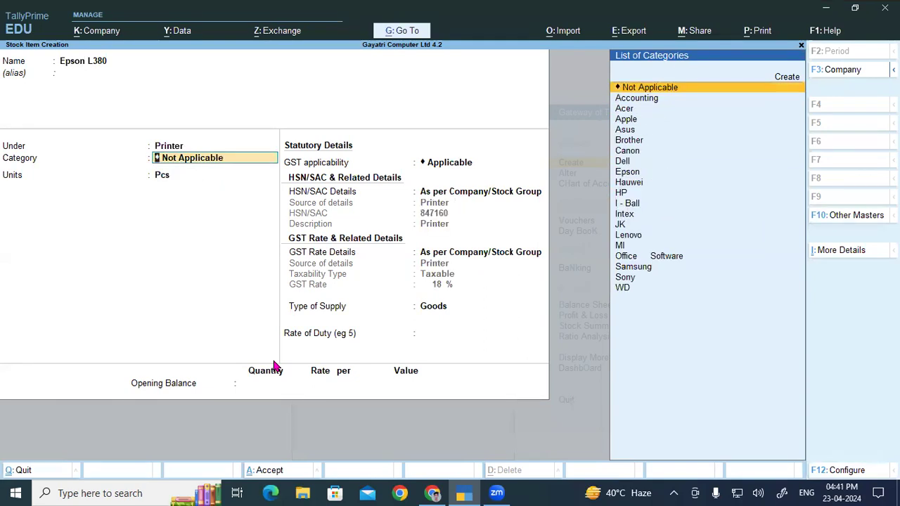
type("e")
key("Return")
key("Return")
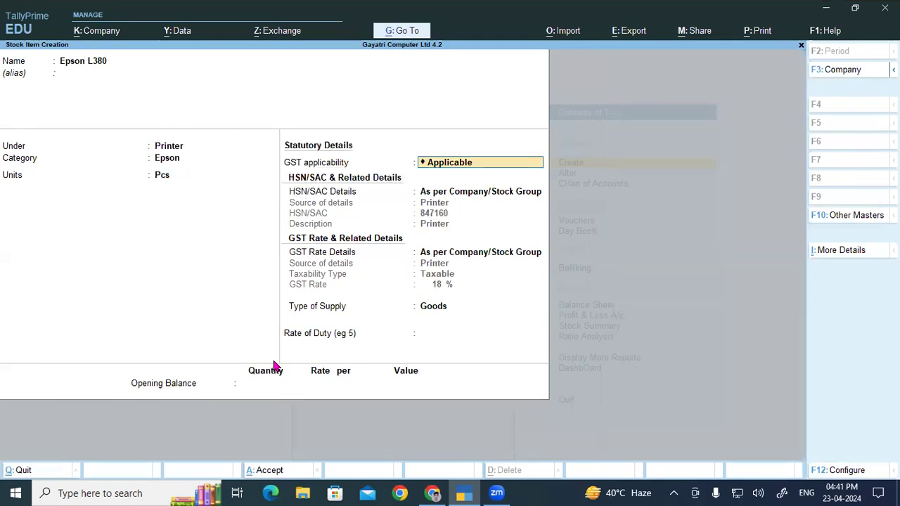
key("ctrl+a")
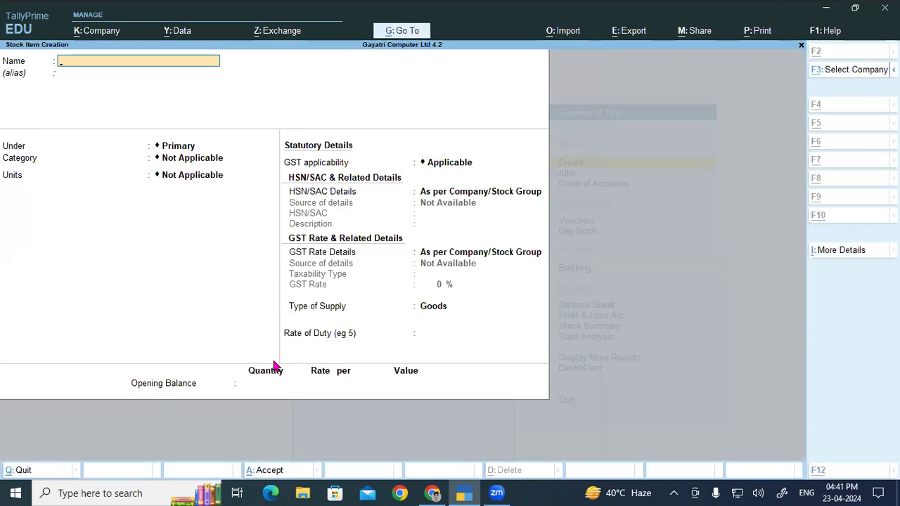
- Copy Canon LBP 2900 B from the PDF product list into TallyPrime as the new stock item's name, without an alias
key("alt+Tab")
left_click_drag(139, 372, 252, 371)
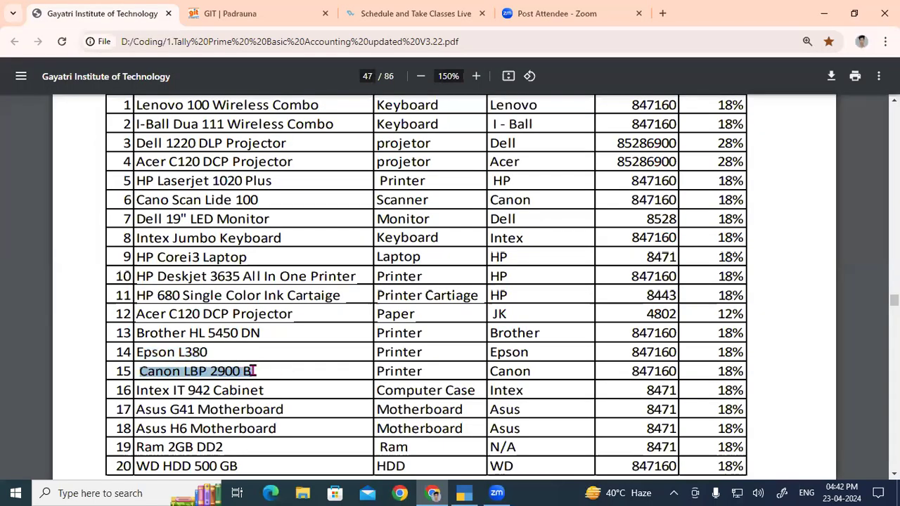
key("alt+Tab")
key("ctrl+v")
key("Return")
key("Return")
- Assign the Canon LBP 2900 B item to the Printer group and Canon category with unit Pcs, and save it with default GST details
key("Return")
key("BackSpace")
type("p")
key("Down")
key("Down")
key("Down")
key("Down")
key("Down")
key("Down")
key("Down")
key("Return")
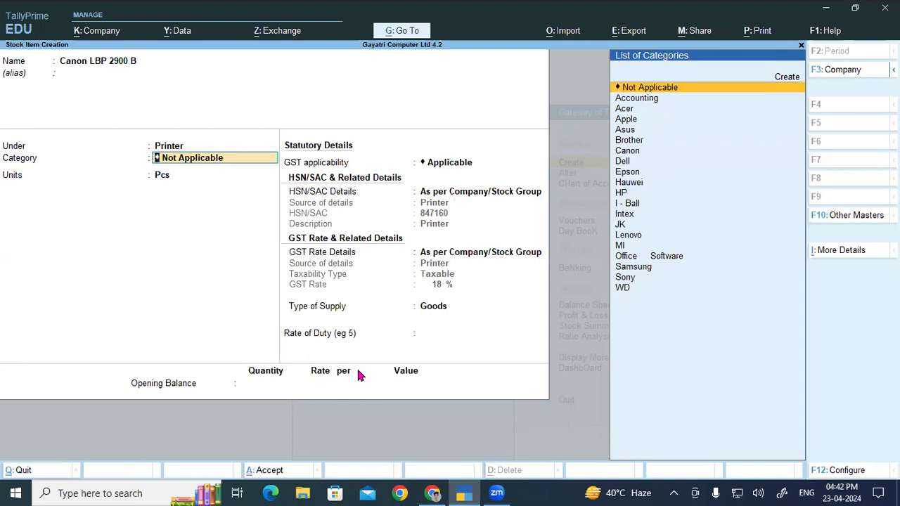
type("c")
key("Return")
key("ctrl")
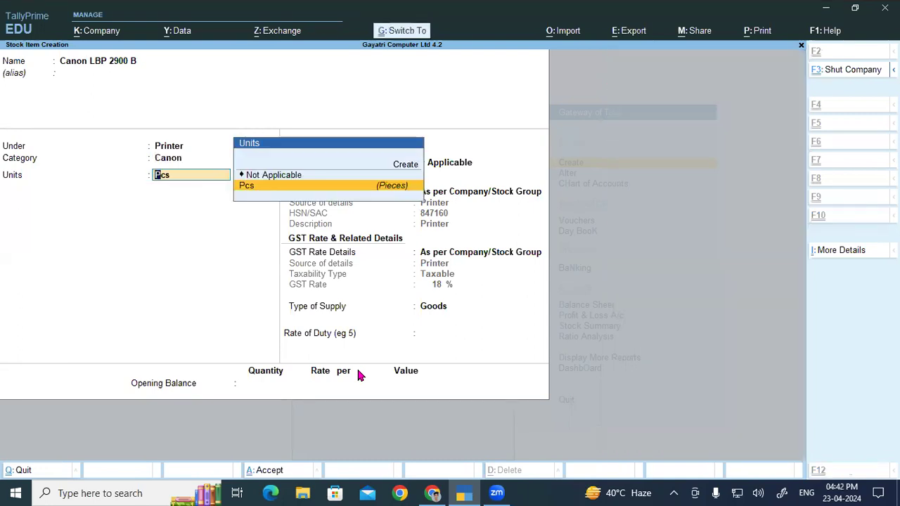
key("ctrl+a")
- Copy Intex IT 942 Cabinet from the PDF product list into TallyPrime as the new stock item's name, without an alias
key("alt+Tab")
scroll(211, 355, "down", 1)
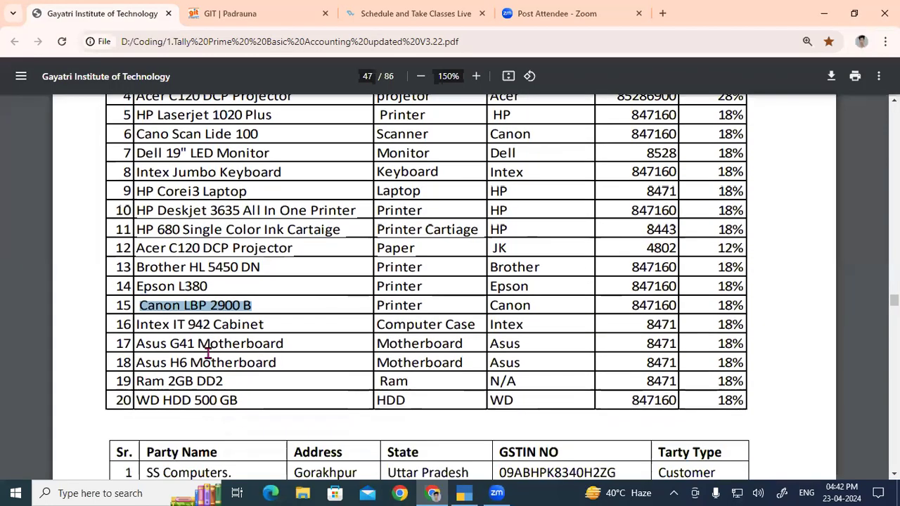
left_click_drag(136, 324, 273, 323)
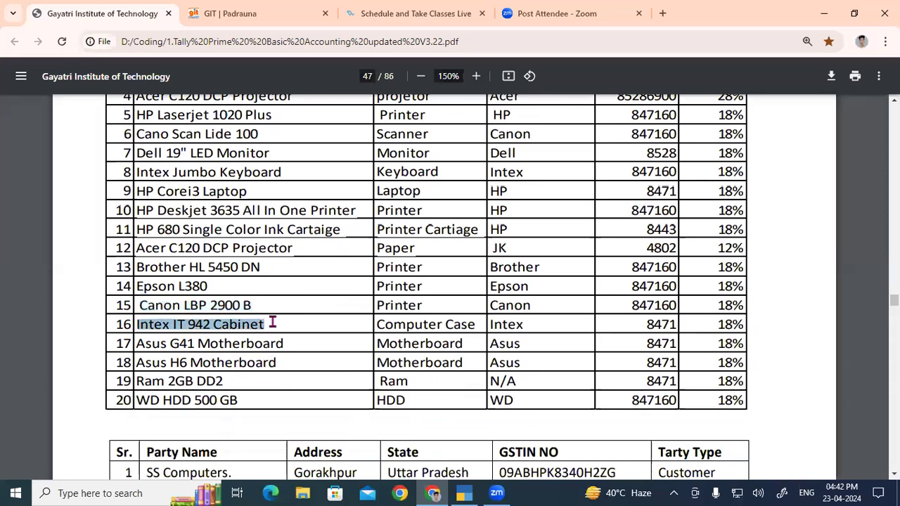
key("ctrl+c")
key("alt+Tab")
key("ctrl+alt+v")
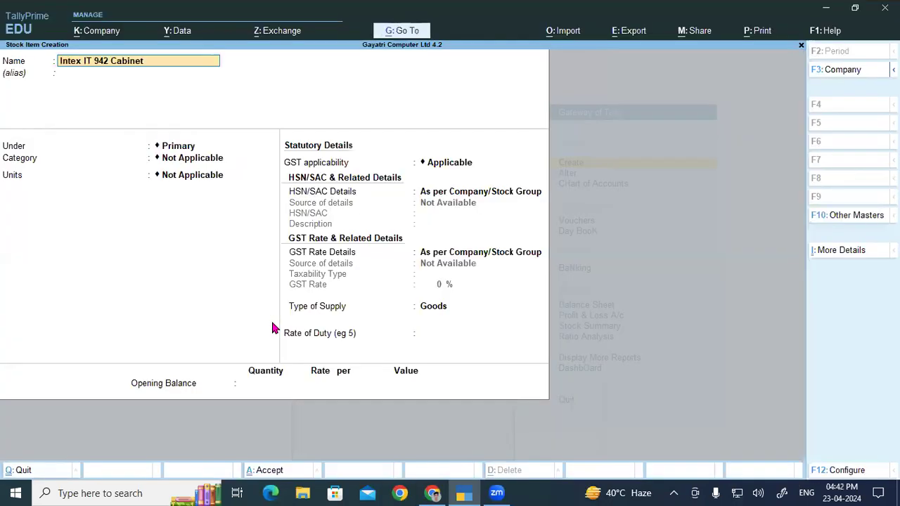
key("Return")
- Assign the Intex IT 942 Cabinet item to the Computer Case group and the Intex category
type("C")
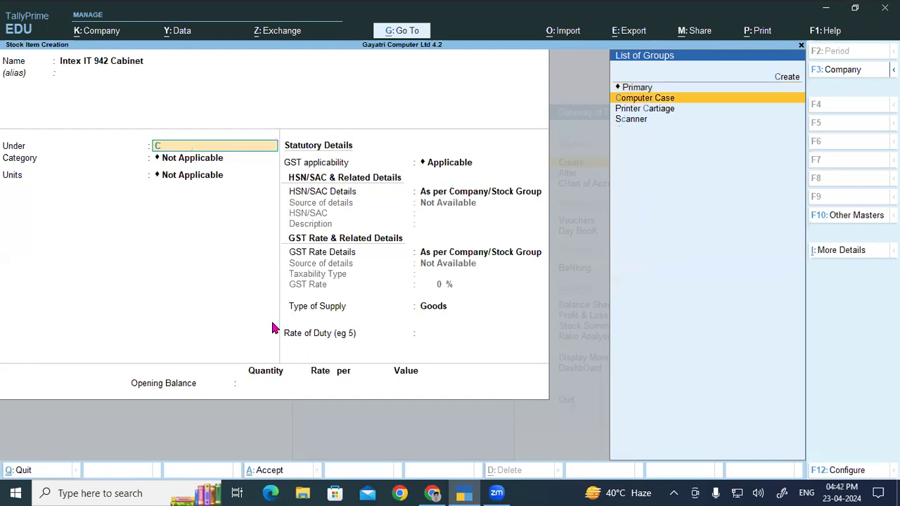
key("Return")
type("I")
key("Down")
key("Down")
key("Return")
key("Return")
key("BackSpace")
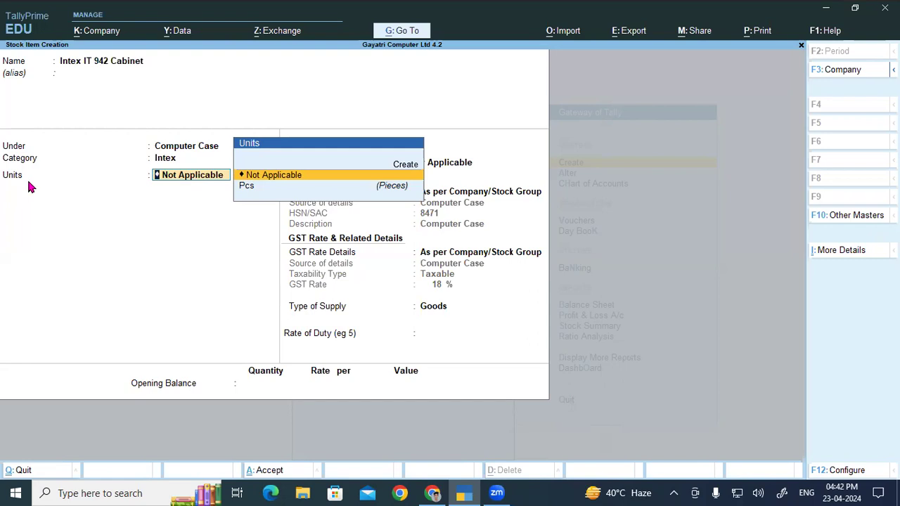
key("Return")
key("Return")
key("Return")
key("Return")
key("Return")
key("Return")
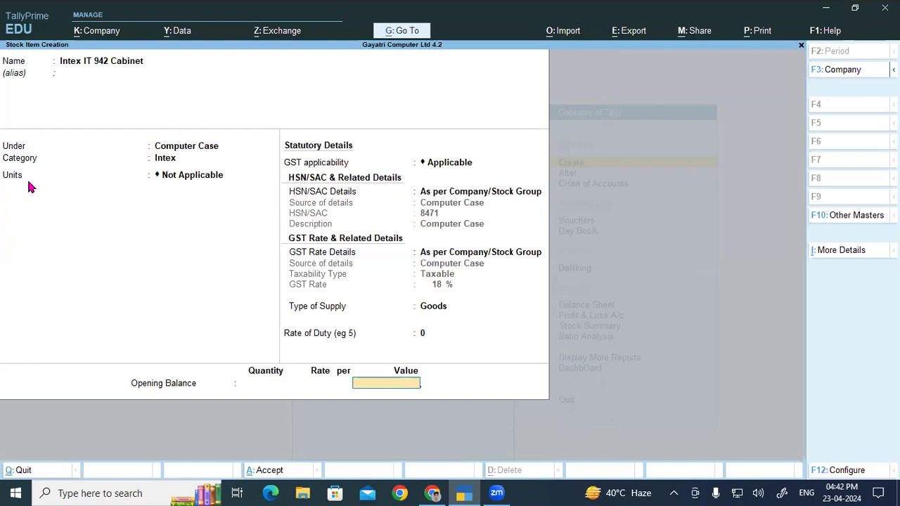
key("BackSpace")
key("BackSpace")
key("BackSpace")
key("BackSpace")
key("BackSpace")
key("BackSpace")
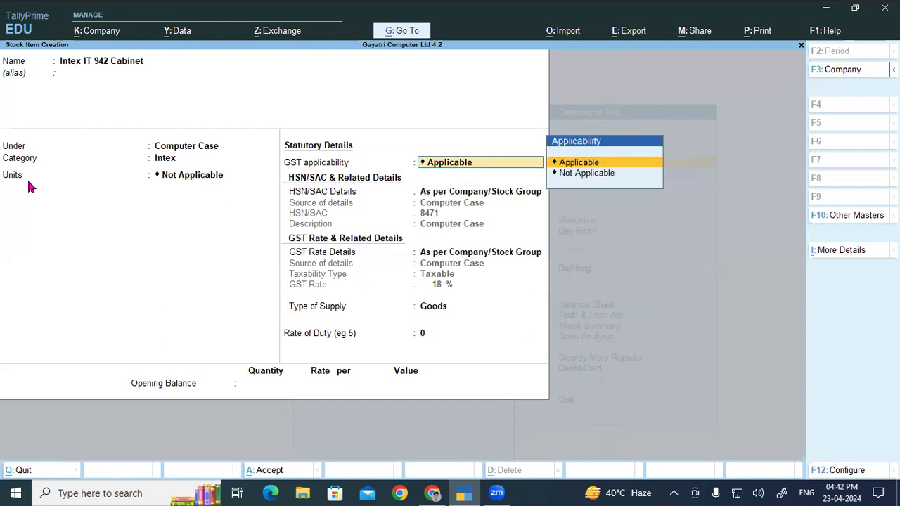
- Set the Intex IT 942 Cabinet item's unit to Pcs and save it with default GST details and no opening balance
key("Down")
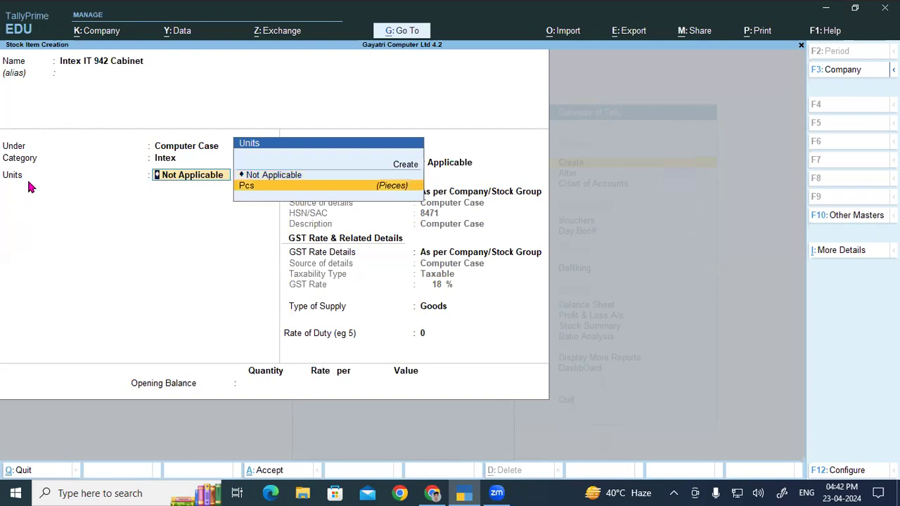
key("Return")
key("Return")
key("Return")
key("Return")
key("Return")
key("Return")
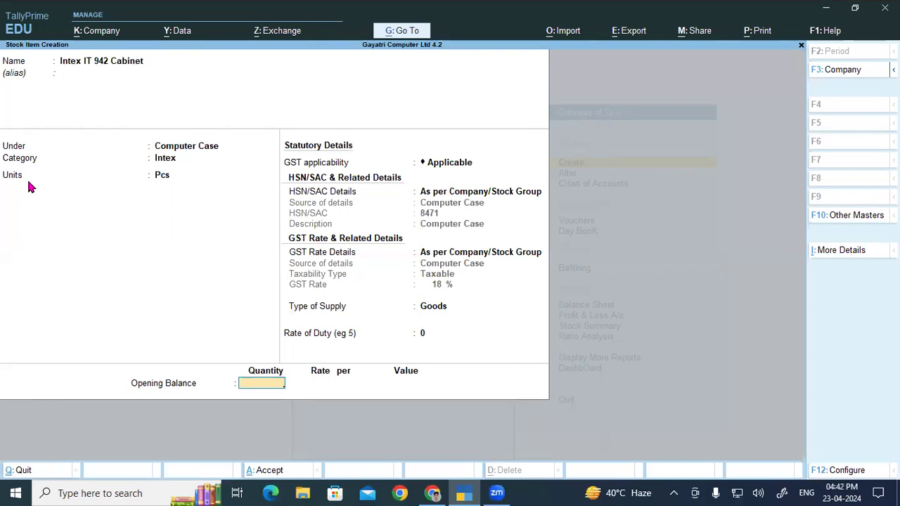
key("Return")
key("y")
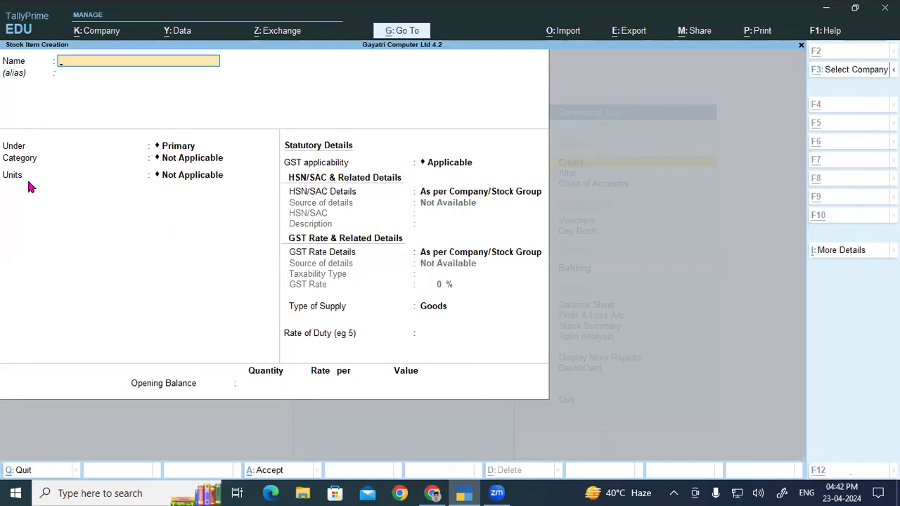
- Copy Asus G41 Motherboard from the PDF product list into TallyPrime as the new stock item's name, without an alias
key("alt+Tab")
left_click_drag(161, 344, 298, 343)
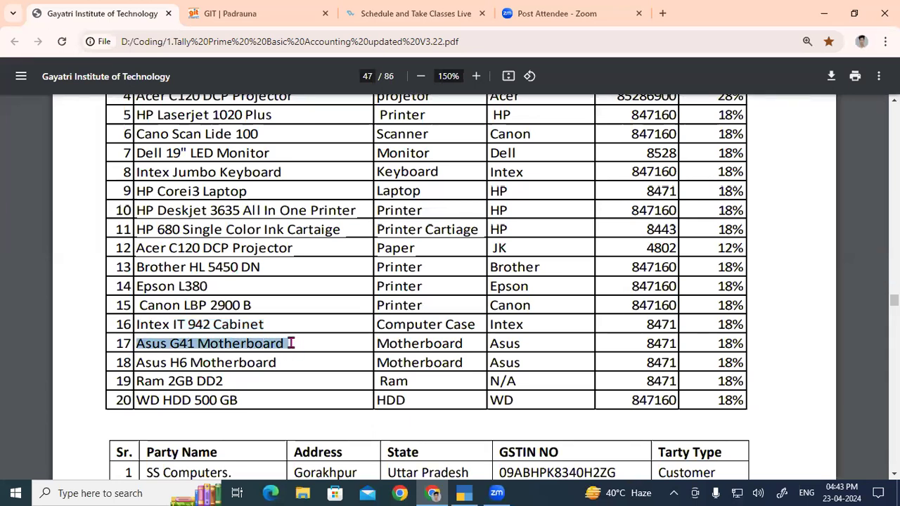
key("ctrl+c")
key("alt+Tab")
key("ctrl+v")
key("Return")
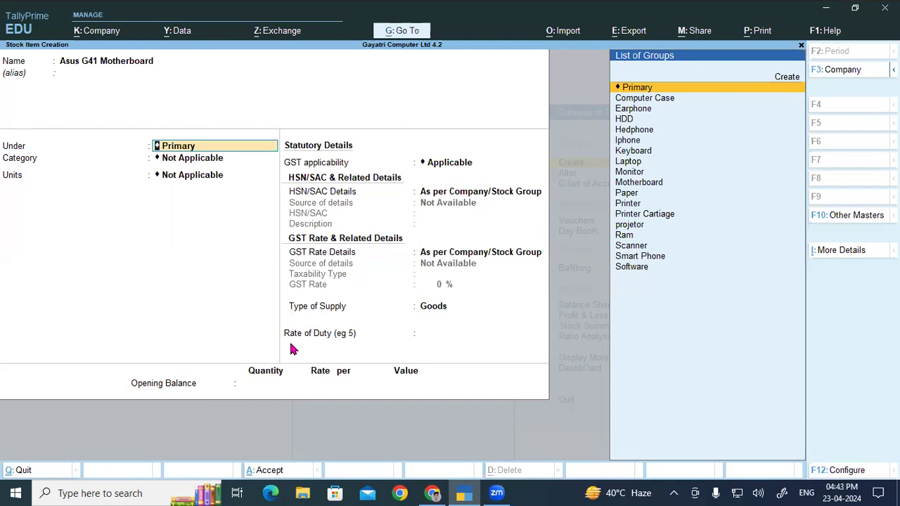
- Assign the Asus G41 Motherboard item to the Motherboard group and Asus category with unit Pcs, and save it with default GST details
type("m")
key("Down")
key("Down")
key("Down")
key("Return")
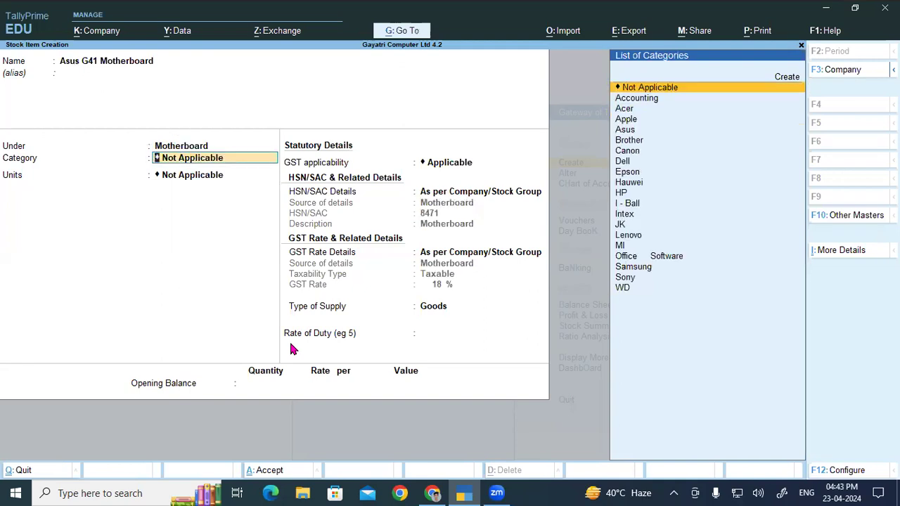
type("As")
key("Return")
key("Down")
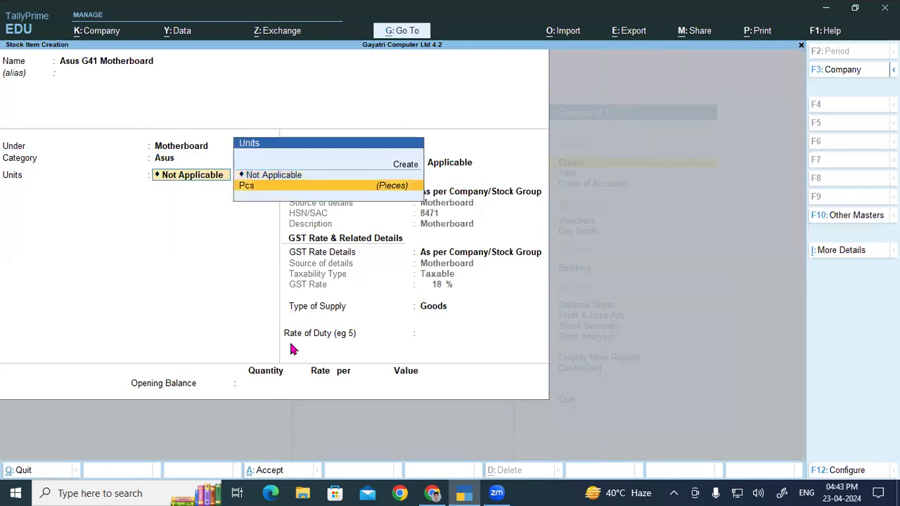
key("Return")
key("ctrl+a")
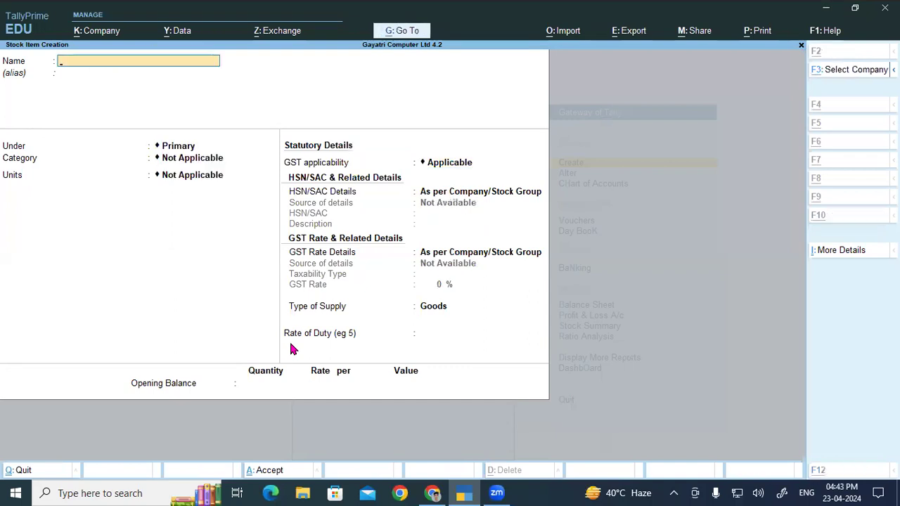
- Copy Asus H6 Motherboard from the PDF product list into TallyPrime's item name and change it to Asus H61 Motherboard, without an alias
key("alt+Tab")
left_click_drag(137, 364, 317, 362)
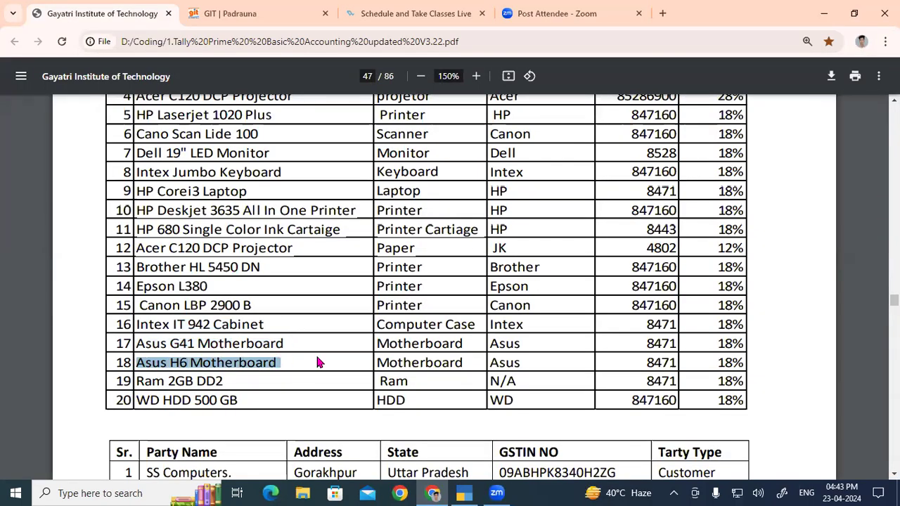
key("ctrl+c")
key("alt+Tab")
key("ctrl+v")
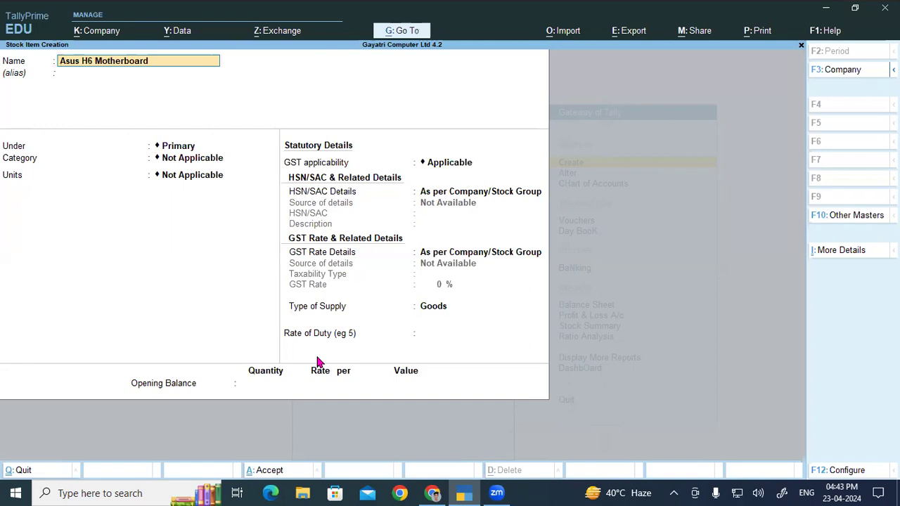
type("1")
key("Return")
key("Return")
key("Return")
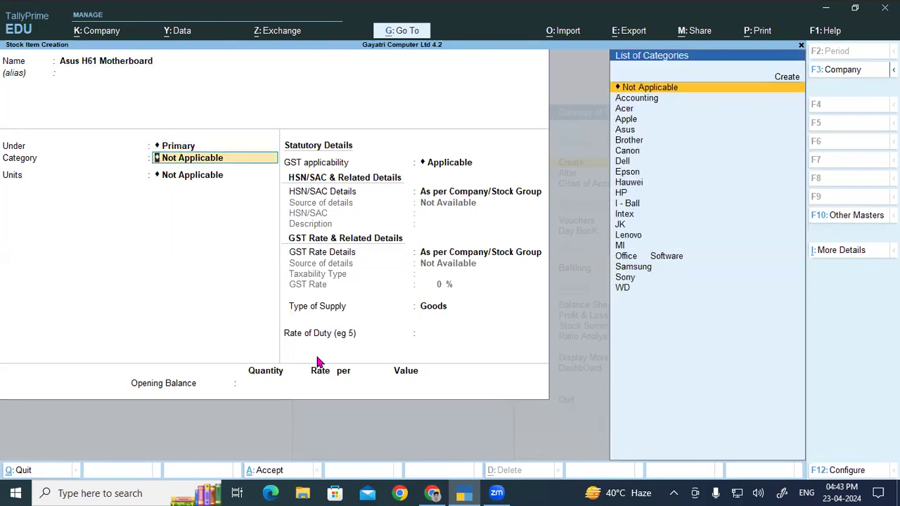
- Assign the Asus H61 Motherboard item to the Motherboard group and Asus category with unit Pcs, and save it with default GST details
key("BackSpace")
type("M")
key("Down")
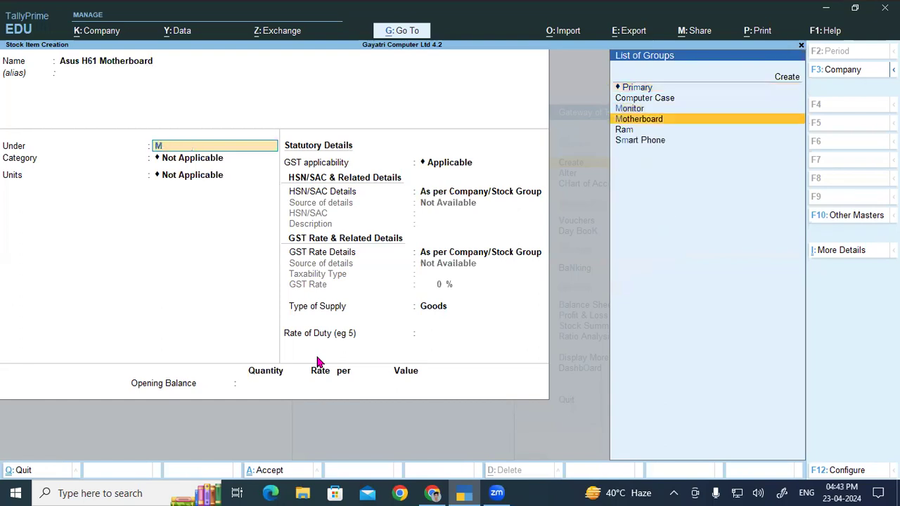
key("Return")
type("As")
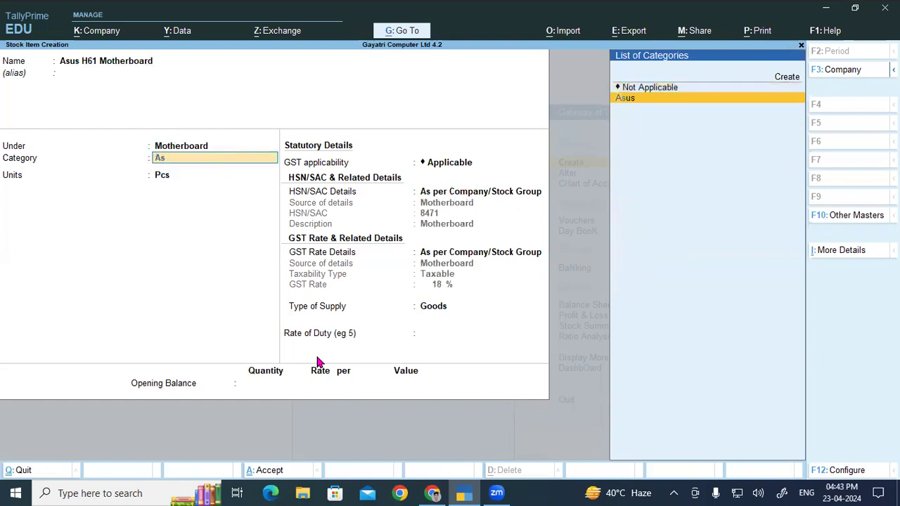
key("Return")
key("Return")
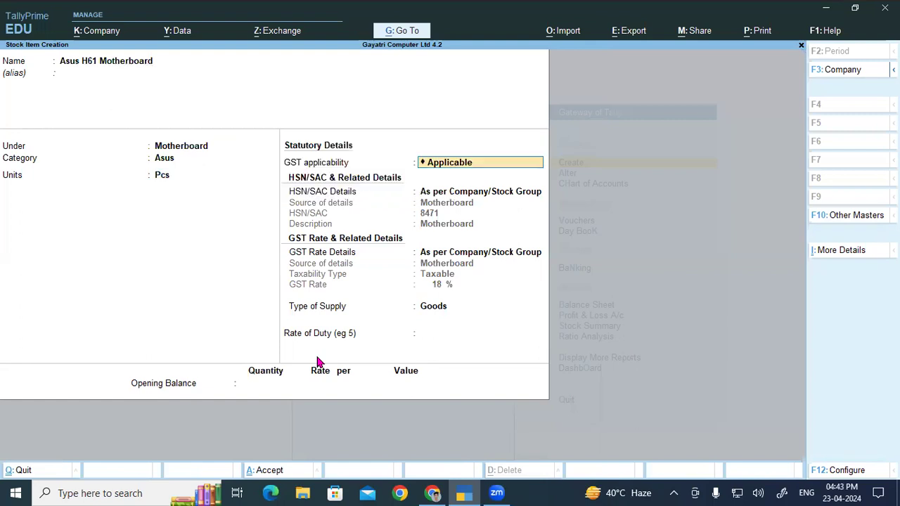
key("ctrl+a")
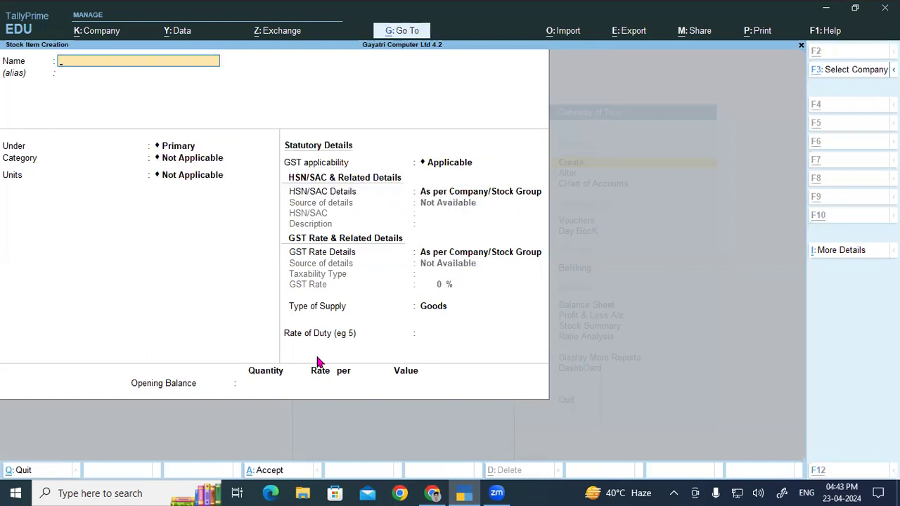
- Copy Ram 2GB DD2 from the PDF product list into TallyPrime as the new stock item's name, without an alias
key("alt+Tab")
left_click_drag(136, 382, 229, 381)
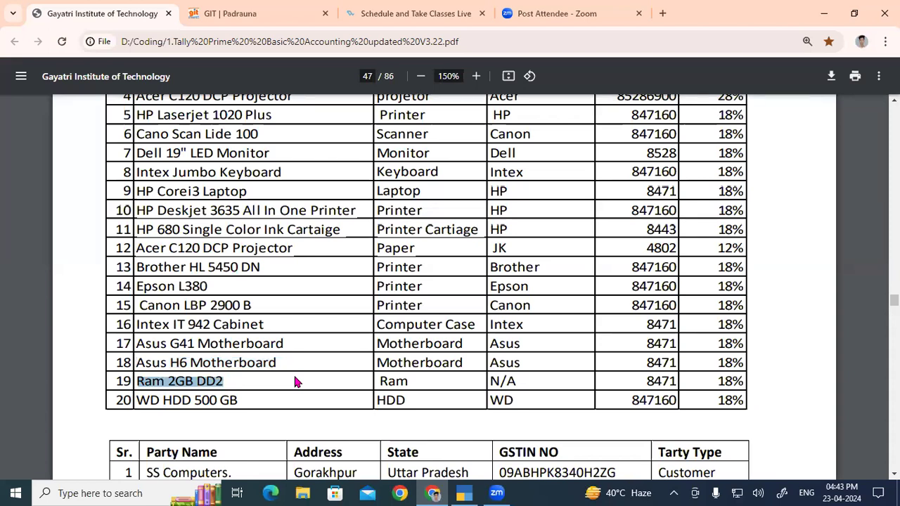
key("ctrl+c")
key("alt+Tab")
key("ctrl+alt+v")
key("Return")
- Assign the Ram 2GB DD2 item to the Ram group with category Not Applicable and unit Pcs, and save it with default GST details
type("Ra")
key("Return")
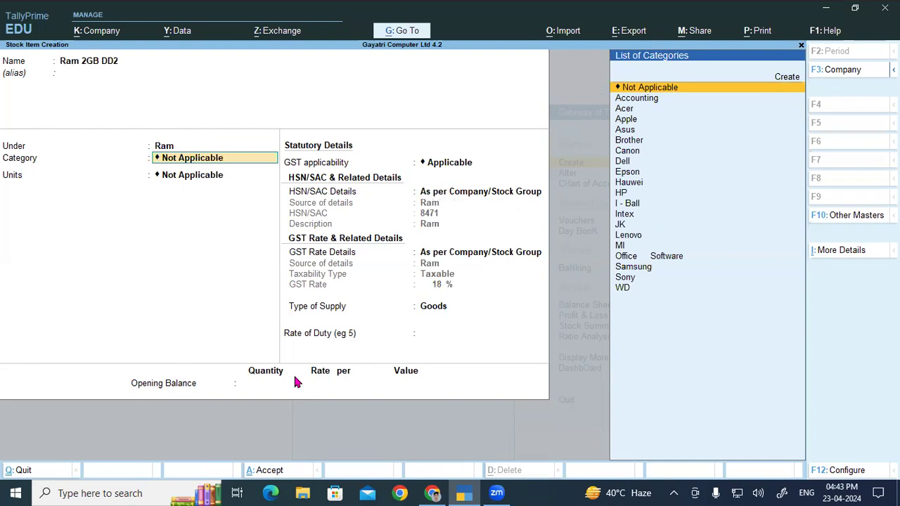
key("alt+Tab")
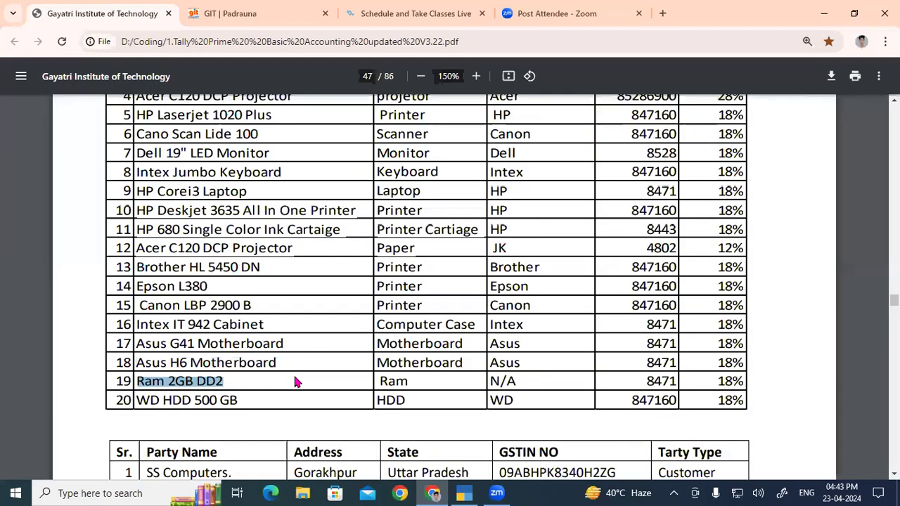
key("alt+Tab")
key("Return")
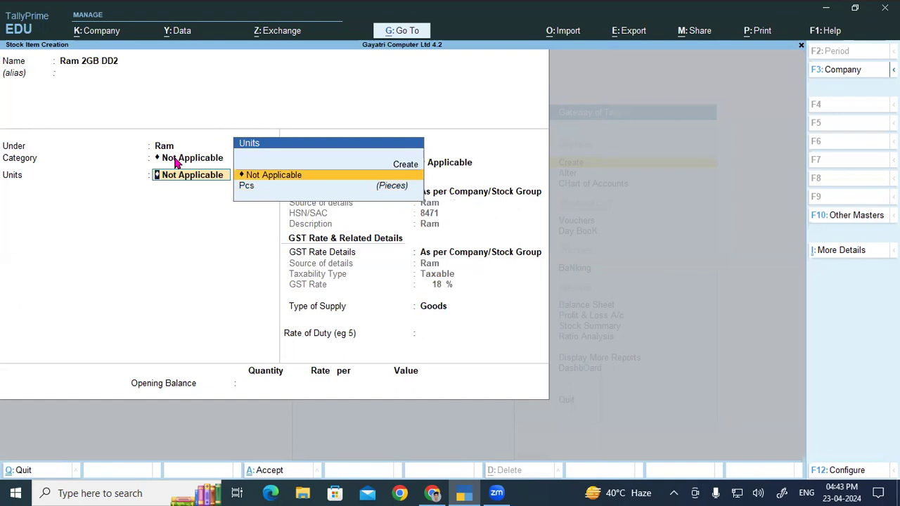
key("Down")
key("Return")
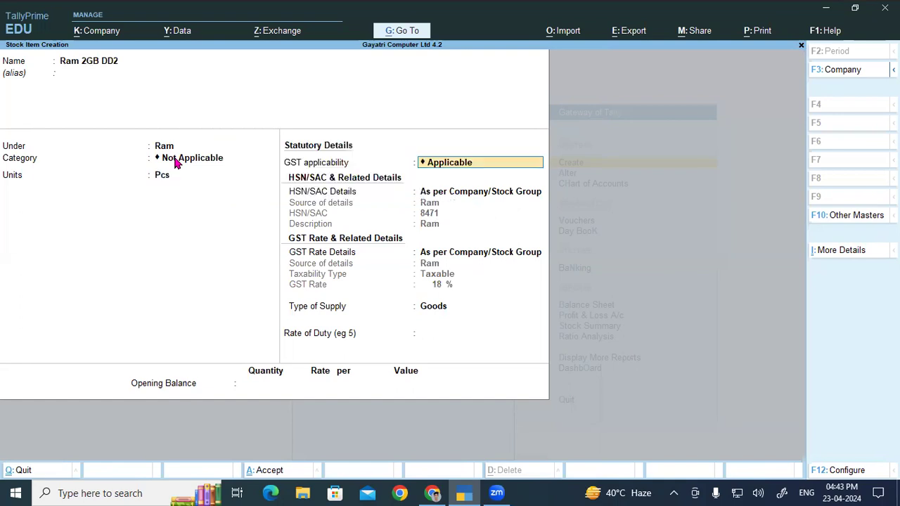
key("ctrl+a")
- Copy WD HDD 500 GB from the PDF product list into TallyPrime as the new stock item's name, without an alias
key("alt+Tab")
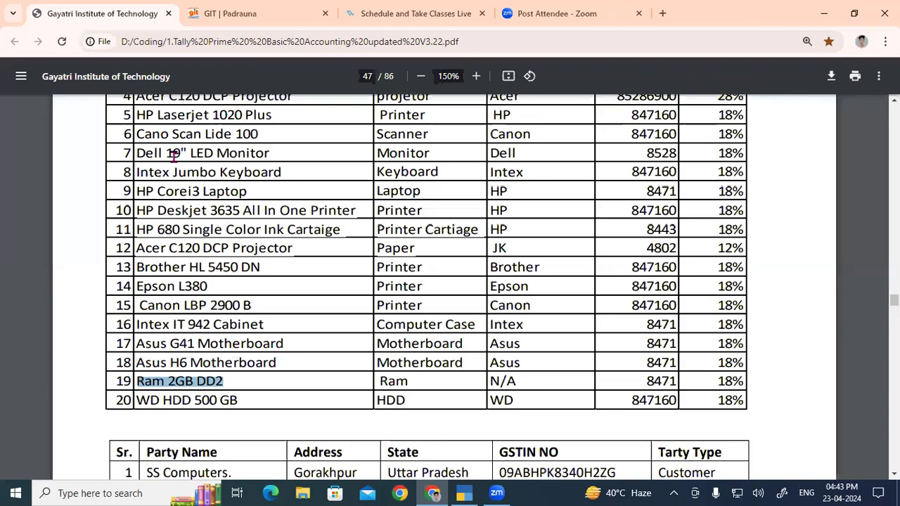
left_click_drag(136, 401, 258, 403)
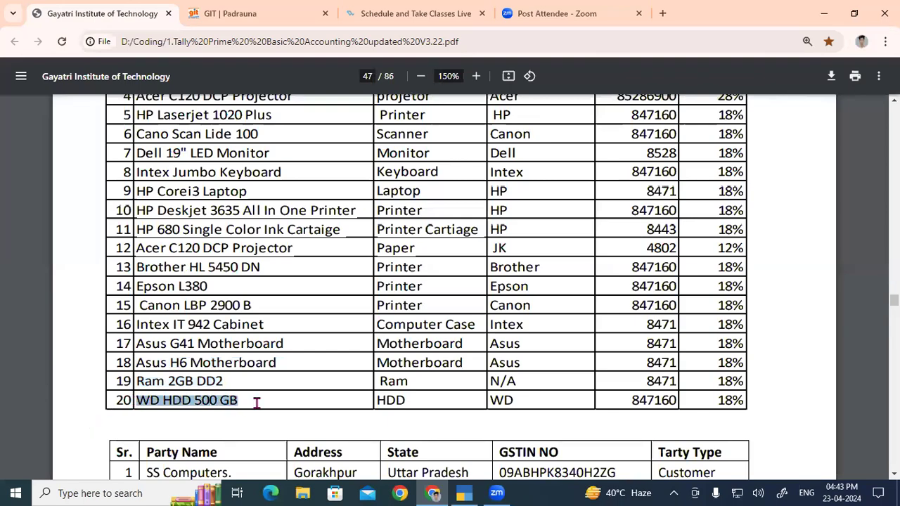
key("ctrl+c")
key("alt+Tab")
key("ctrl+v")
key("Return")
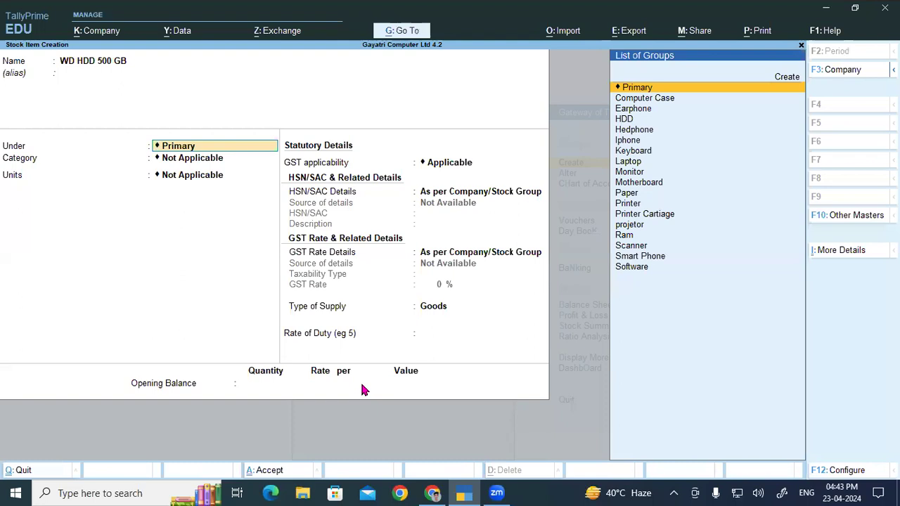
- Assign the WD HDD 500 GB item to the HDD group and WD category with unit Pcs, and save it with default GST details
type("H")
key("Return")
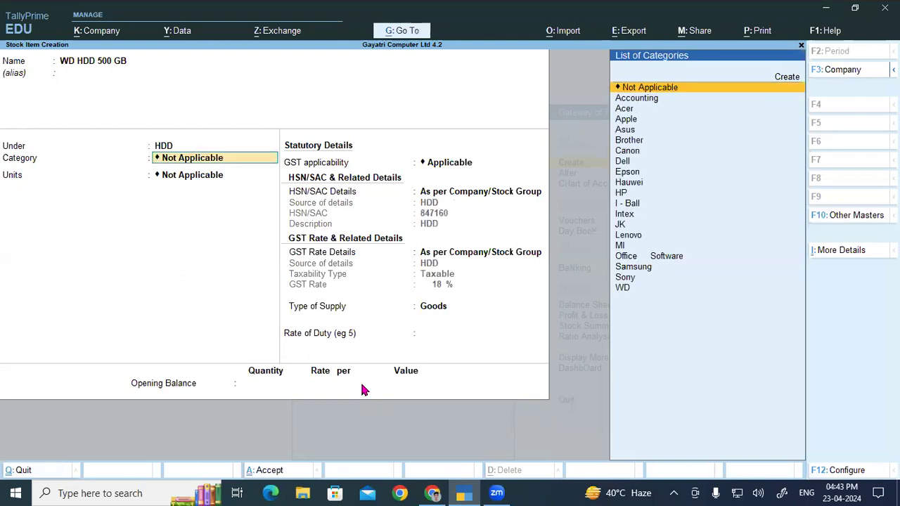
type("W")
key("Return")
type("P")
key("Return")
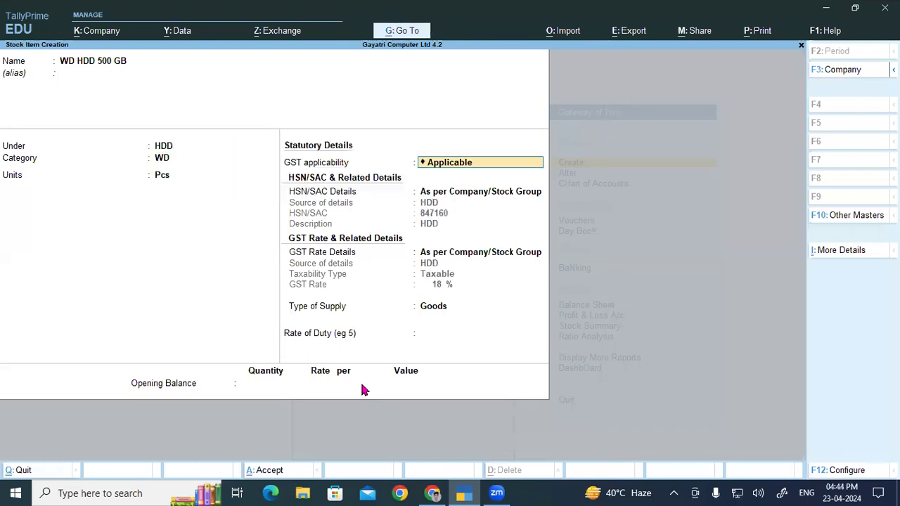
key("ctrl")
key("ctrl+a")
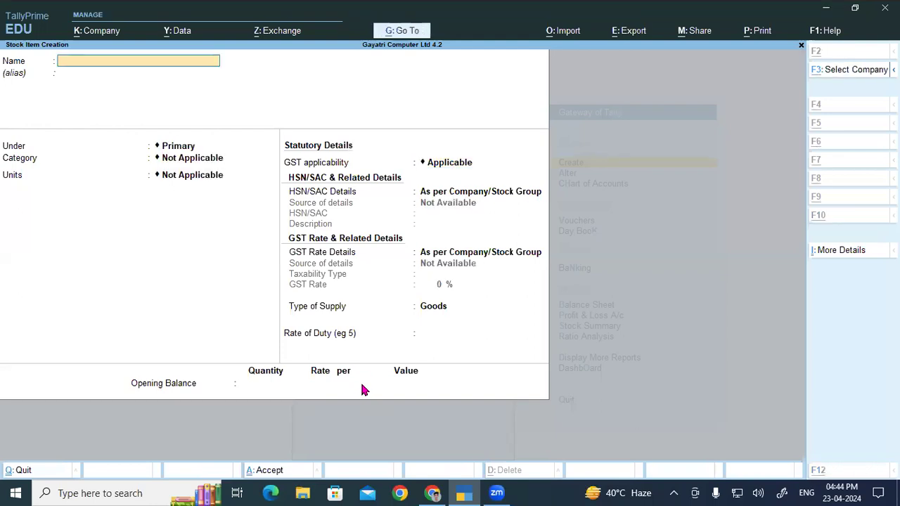
- Switch to the PDF and review the company product list from its first entries
key("alt+Tab")
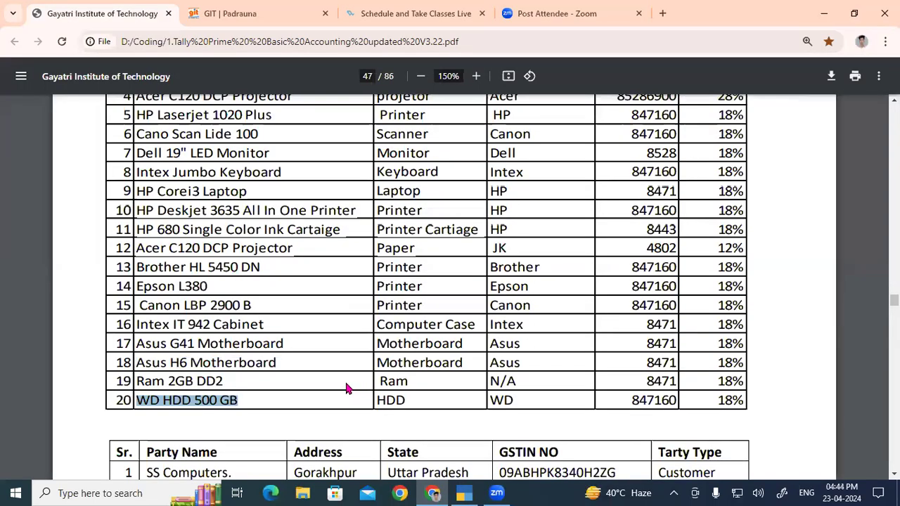
scroll(310, 373, "up", 4)
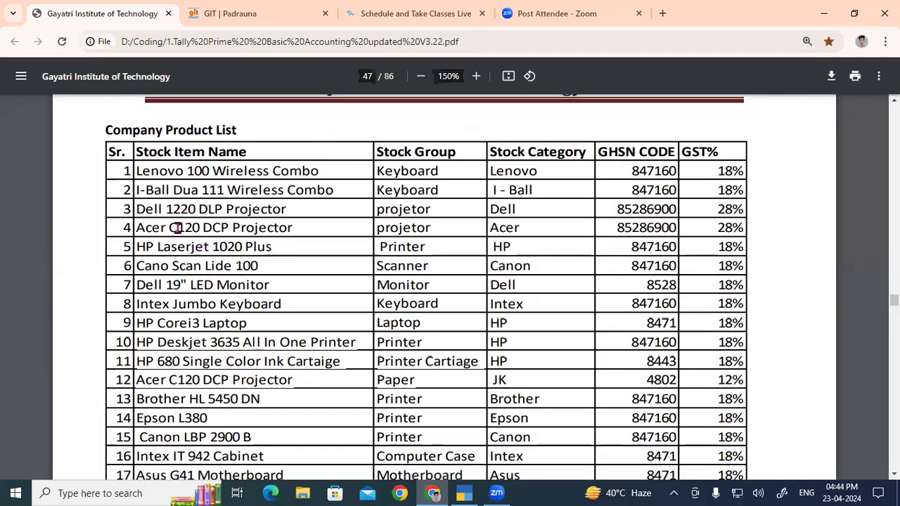
- Examine the party table below the product list in the PDF, comparing the customer rows with the supplier rows
left_click_drag(160, 185, 379, 400)
scroll(394, 410, "down", 4)
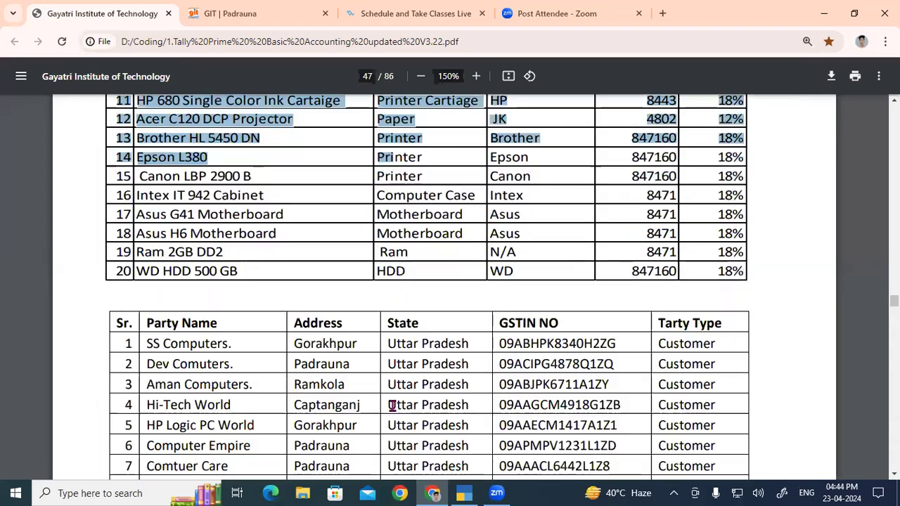
scroll(341, 344, "down", 3)
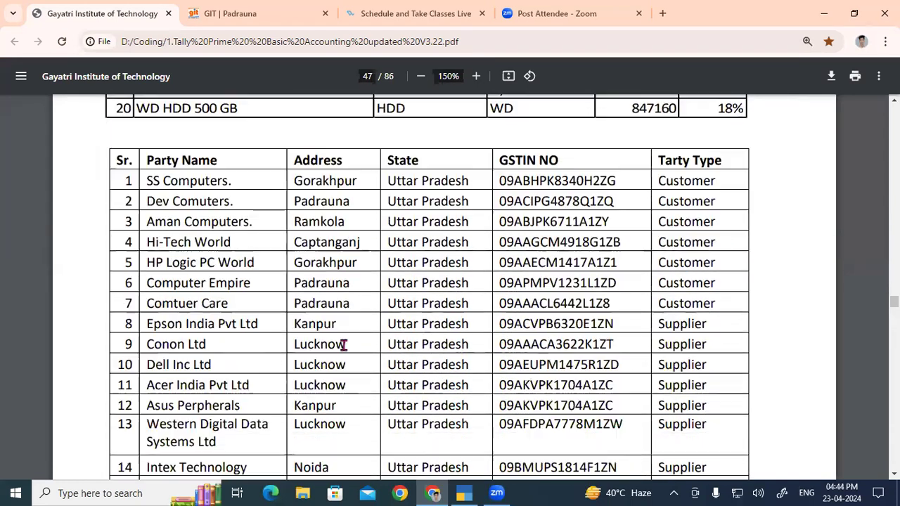
left_click_drag(150, 123, 332, 120)
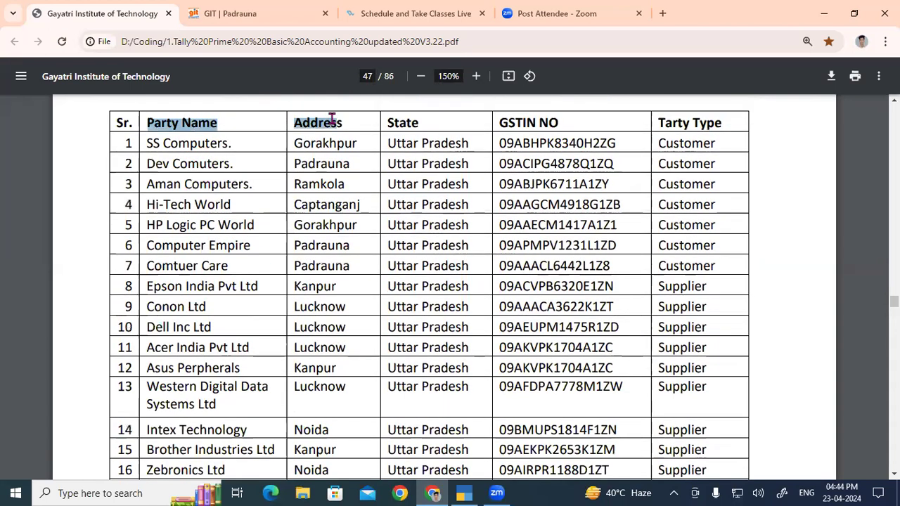
left_click_drag(661, 148, 674, 307)
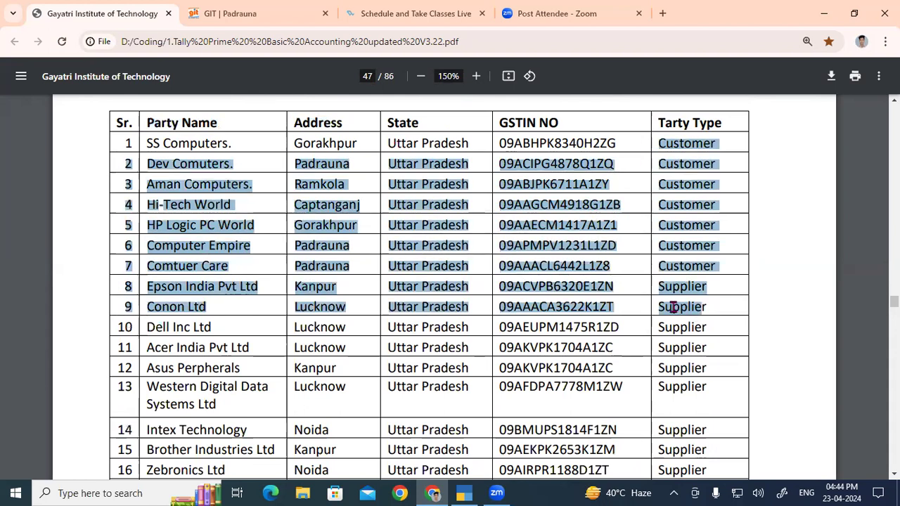
left_click(673, 307)
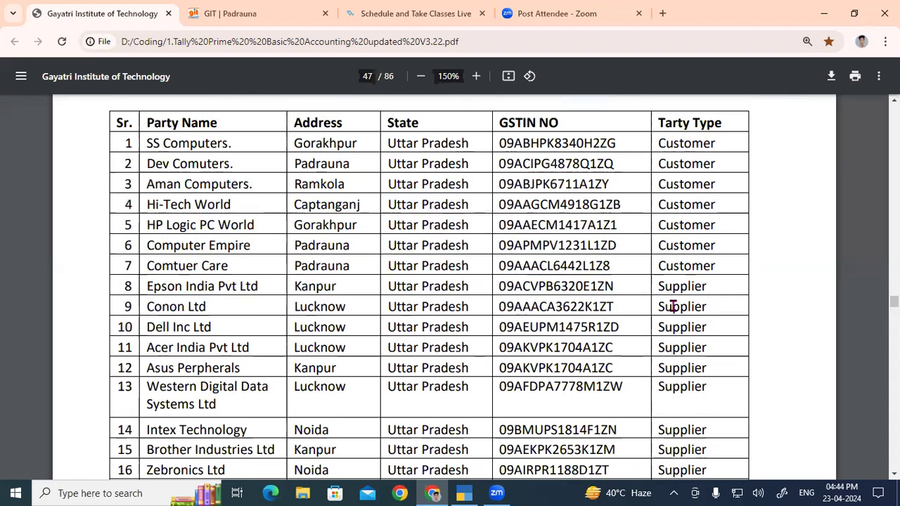
left_click_drag(655, 145, 714, 262)
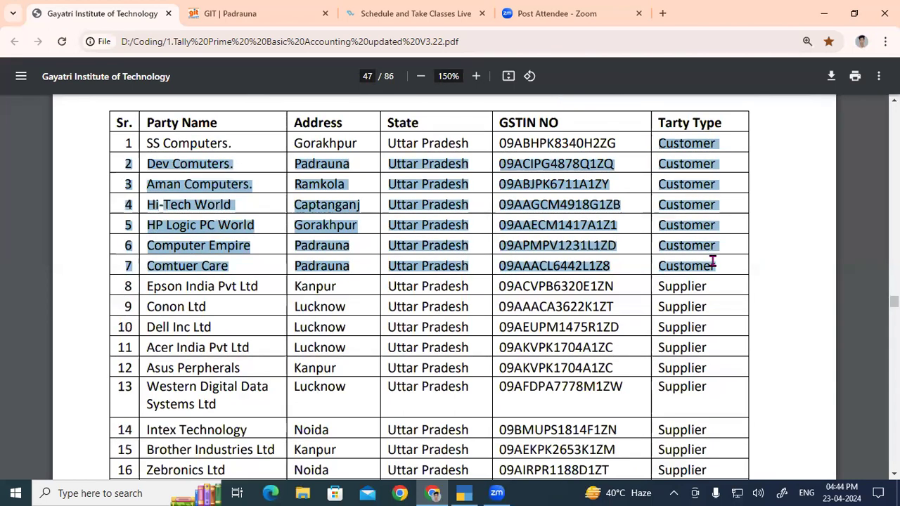
left_click(660, 123)
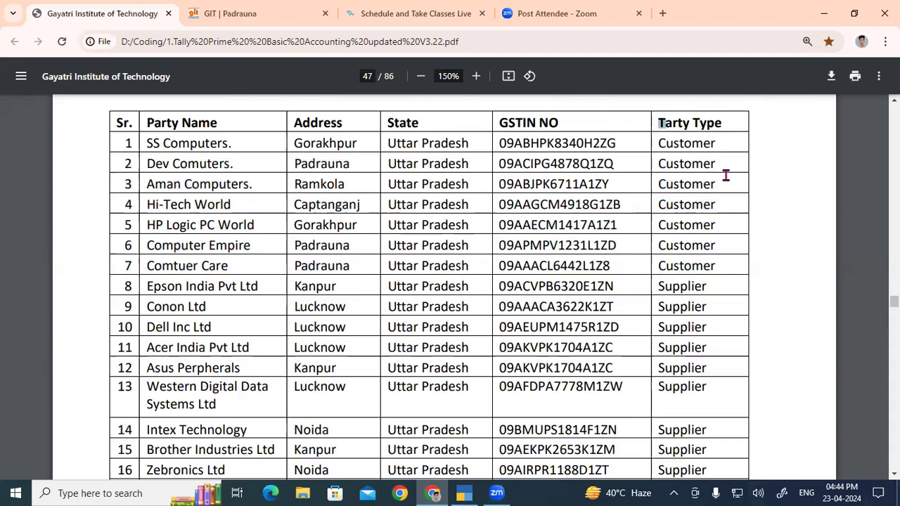
left_click_drag(696, 131, 716, 265)
scroll(692, 220, "down", 2)
left_click_drag(663, 154, 705, 414)
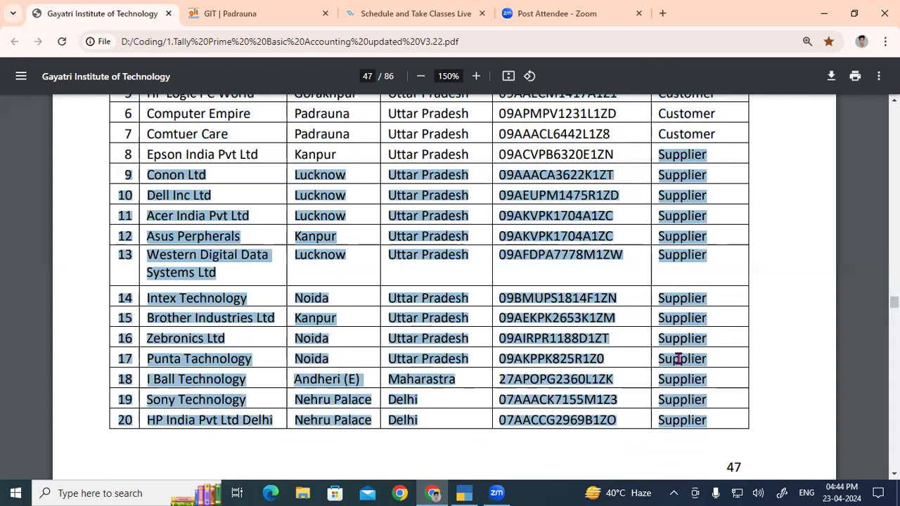
scroll(678, 359, "up", 2)
left_click_drag(662, 143, 711, 258)
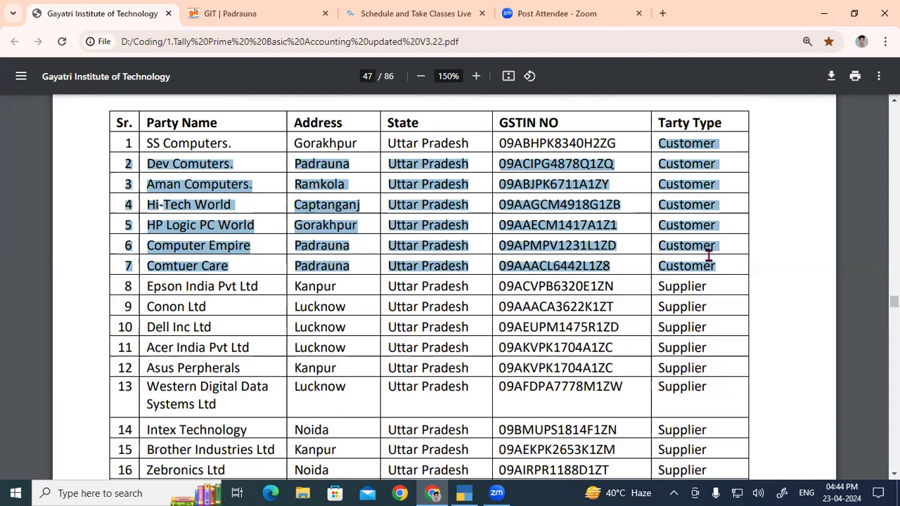
scroll(655, 225, "down", 2)
left_click_drag(656, 155, 715, 422)
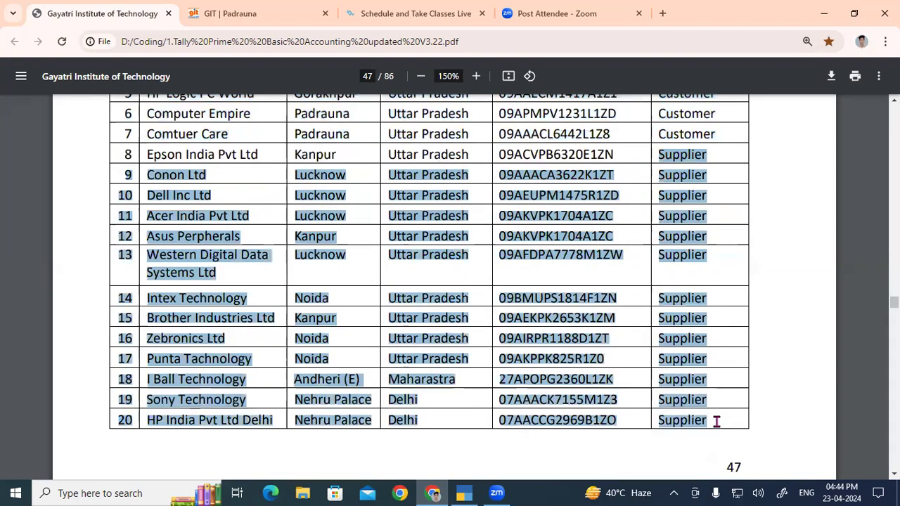
scroll(593, 339, "up", 3)
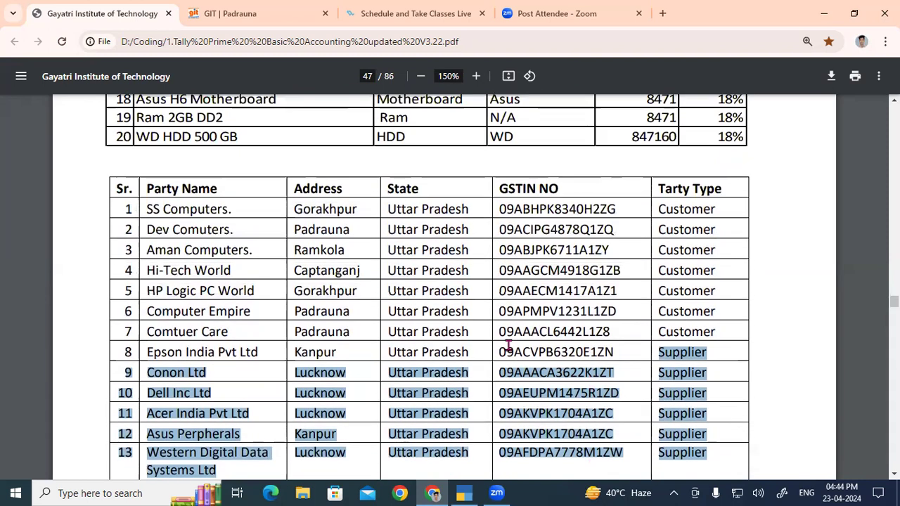
- Copy SS Computers. from the PDF party list and use it as the name of a new ledger in TallyPrime
left_click_drag(148, 209, 235, 210)
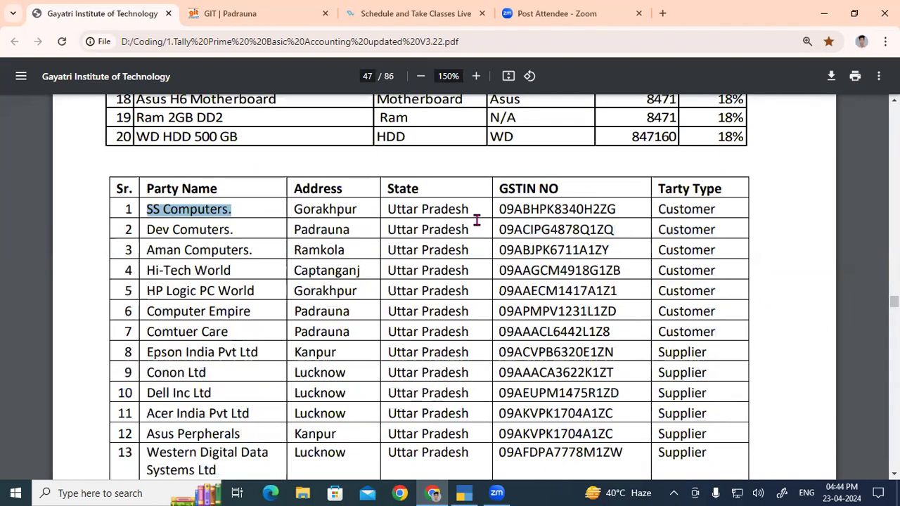
key("alt+Tab")
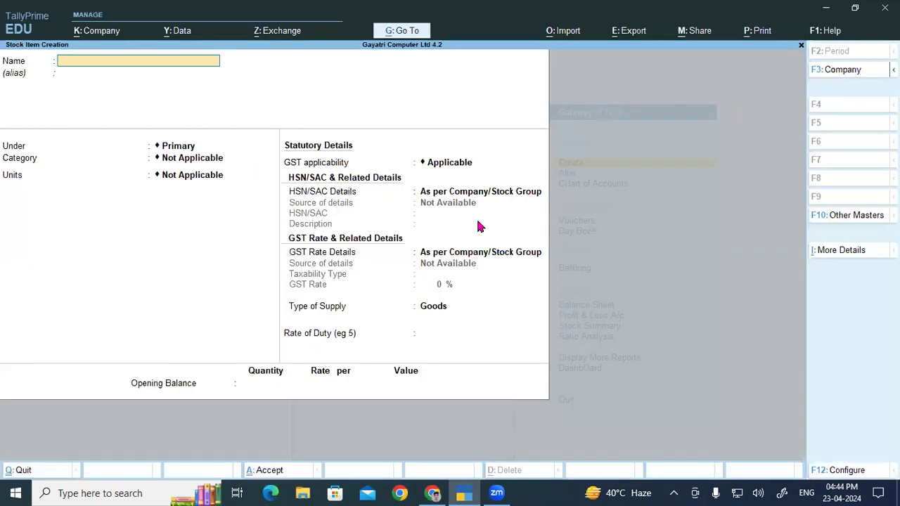
key("Escape")
key("Escape")
key("Return")
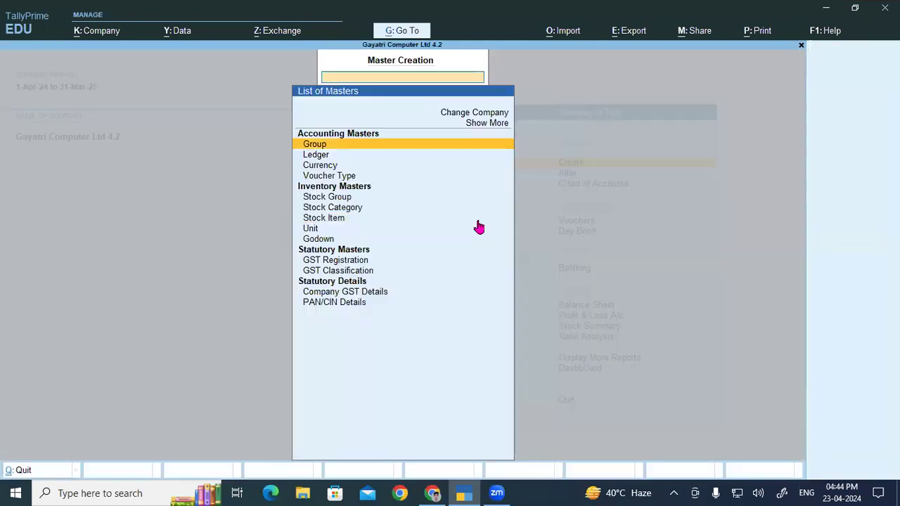
key("Down")
key("Return")
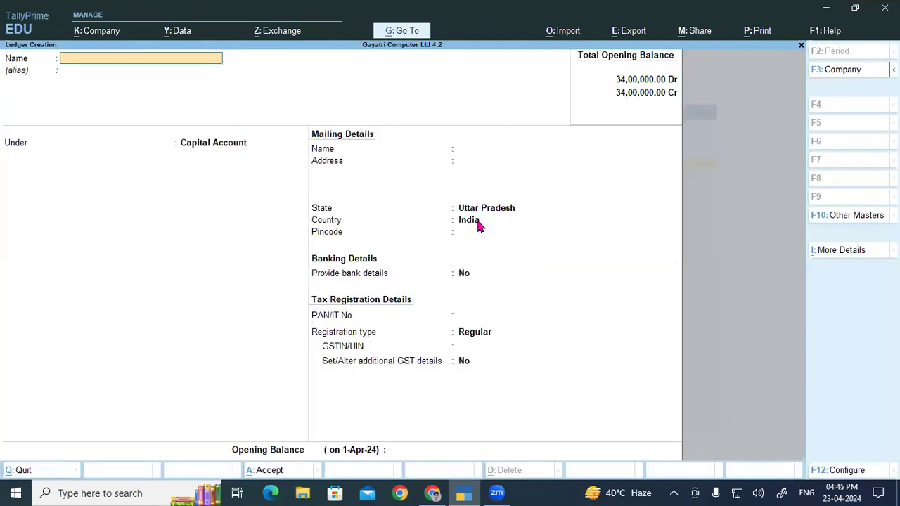
type("SS Computers.")
- Check the party type of SS Computers. in the PDF and place its ledger under Sundry Debtors, without an alias
key("alt+Tab")
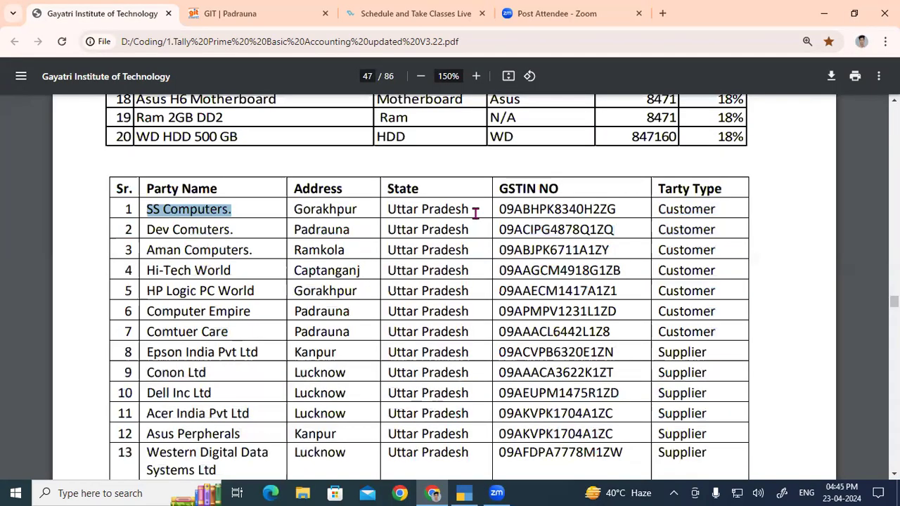
left_click_drag(657, 209, 719, 210)
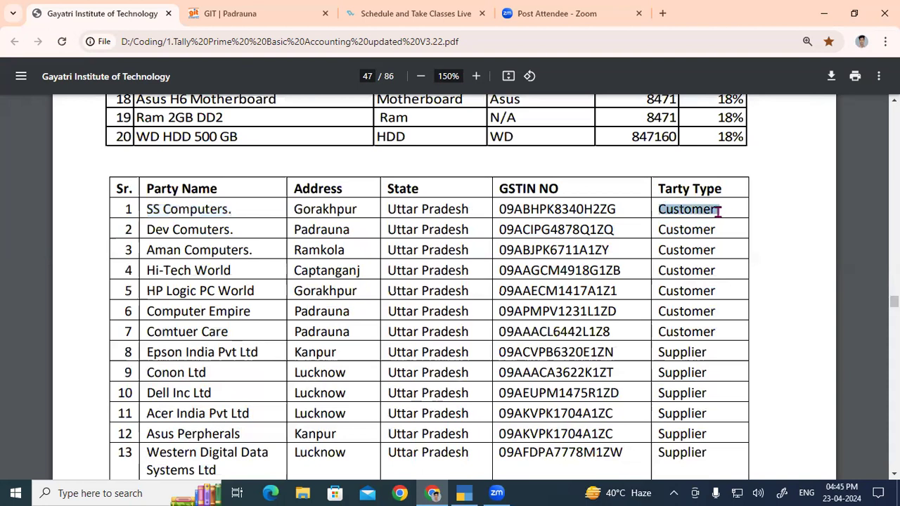
key("alt+Tab")
key("Return")
key("Return")
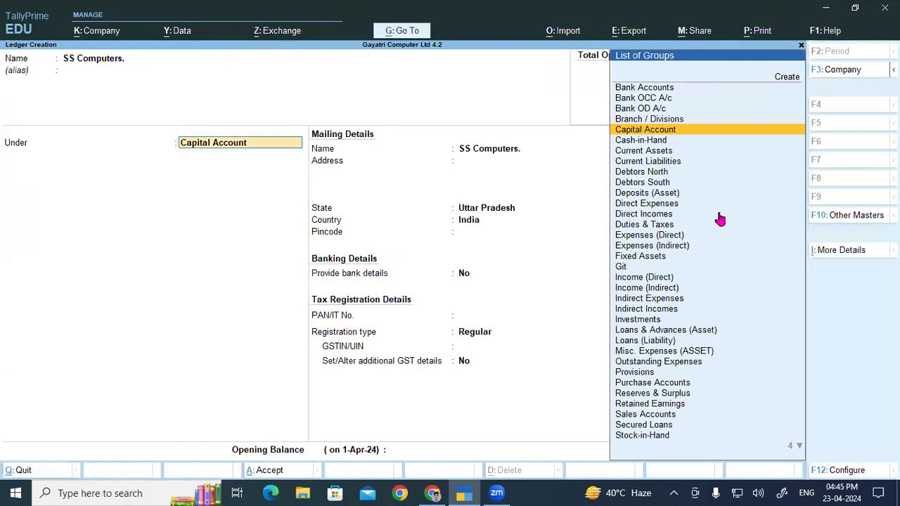
type("Sun")
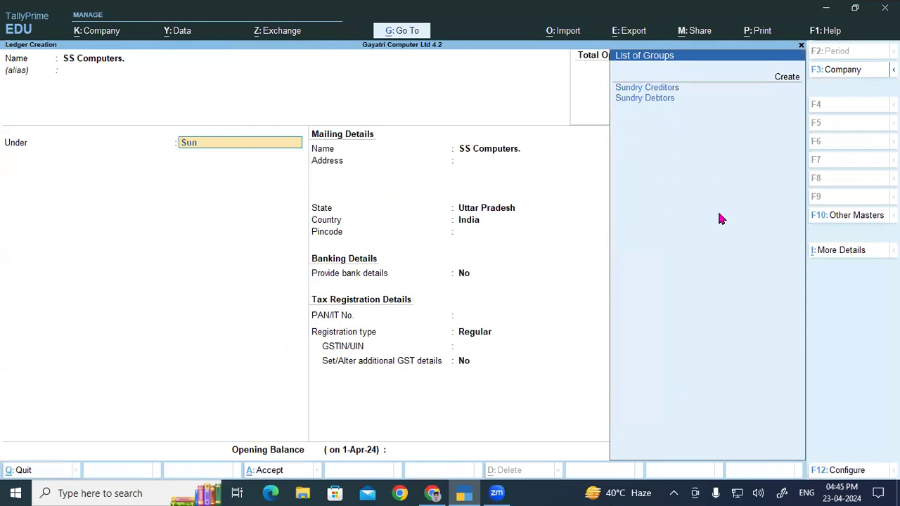
key("Down")
key("Return")
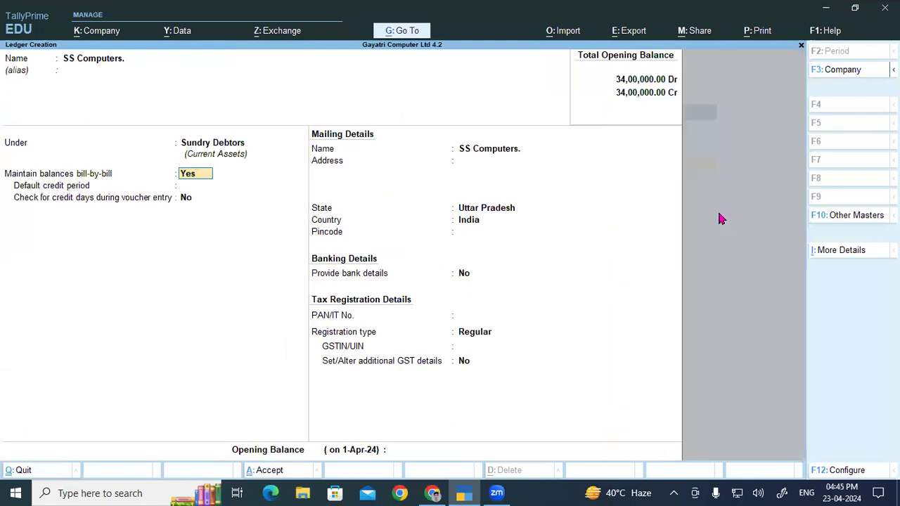
- Compare the customer and supplier rows in the PDF, then keep bill-by-bill balances at Yes and the mailing name SS Computers. in the ledger
key("alt+Tab")
left_click_drag(660, 209, 719, 333)
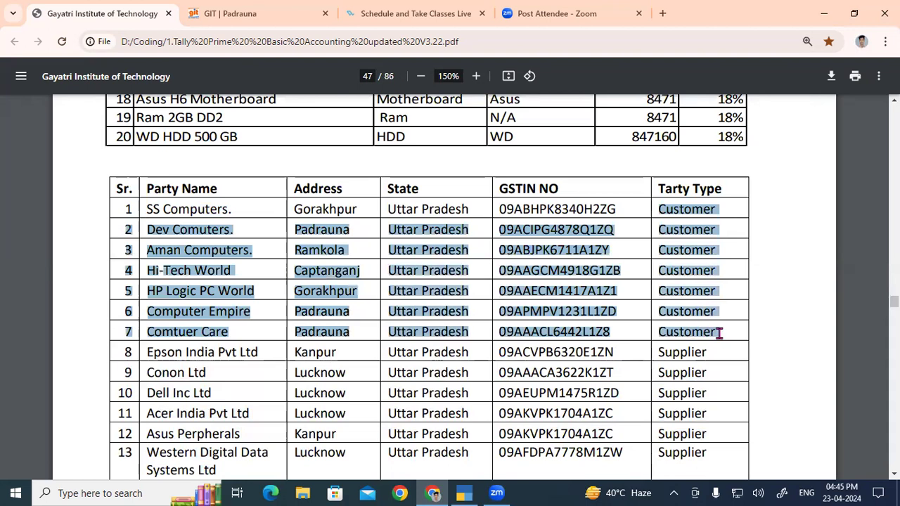
scroll(718, 333, "down", 3)
left_click_drag(659, 221, 704, 394)
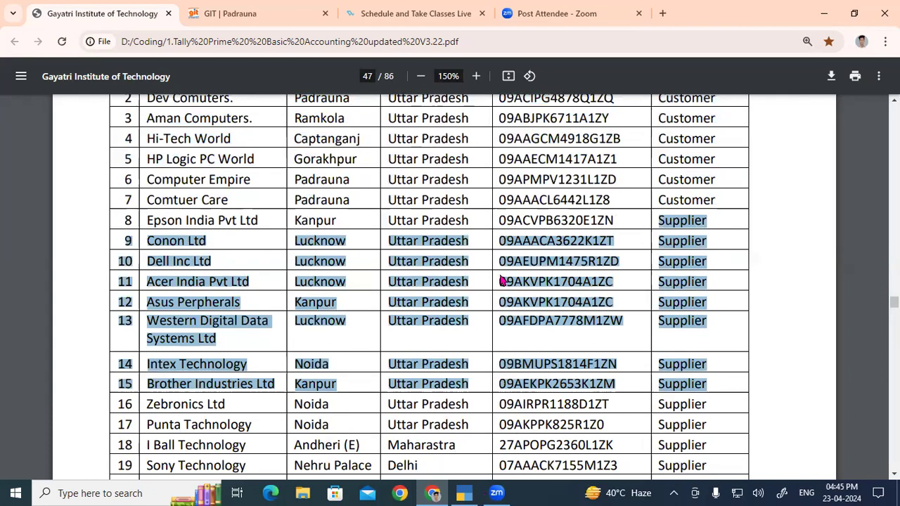
key("alt+Tab")
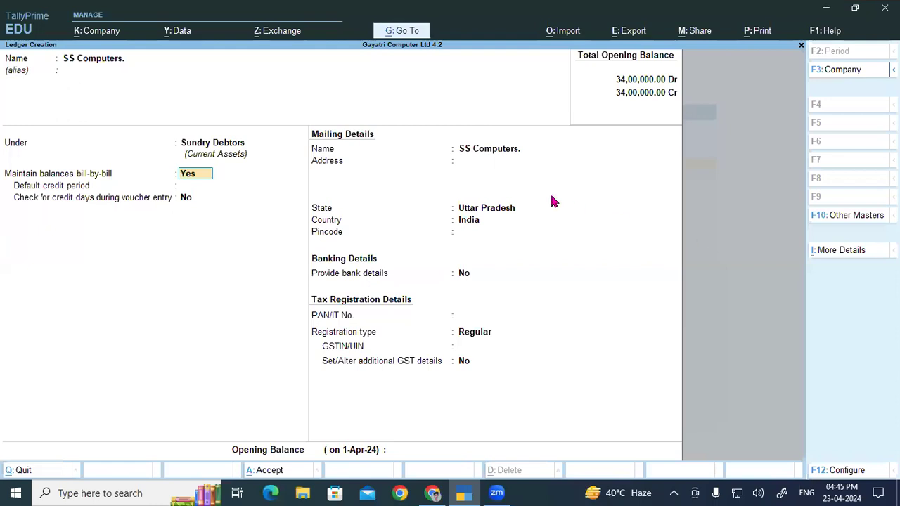
key("Return")
key("Return")
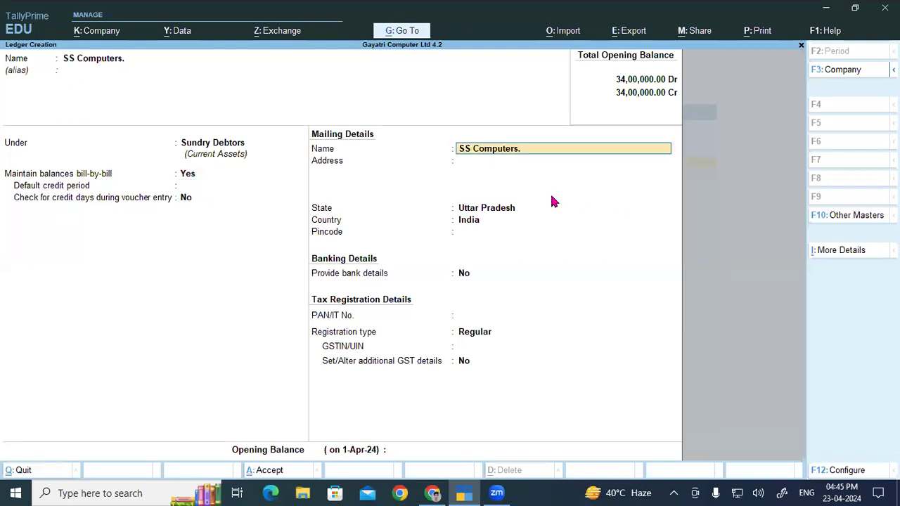
key("Return")
- Copy Gorakhpur from the SS Computers. row of the PDF into the ledger's mailing address
key("alt+Tab")
scroll(324, 267, "up", 4)
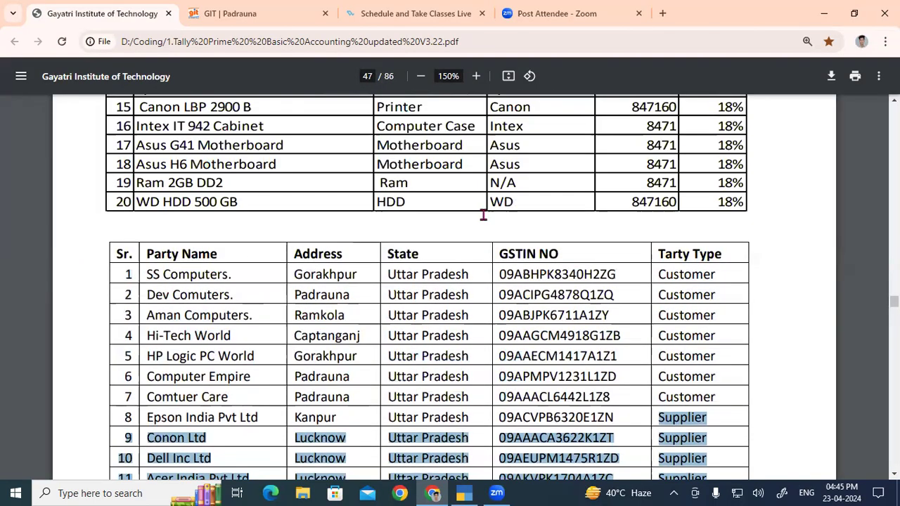
double_click(325, 275)
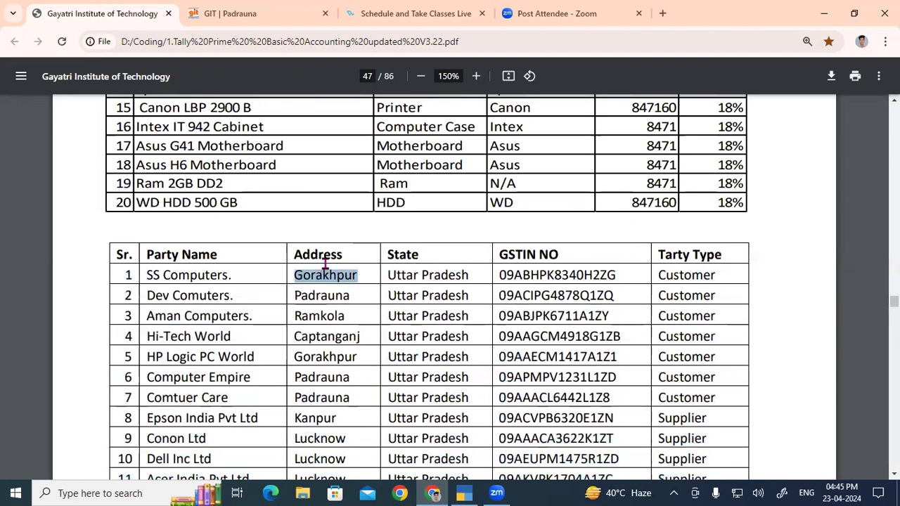
key("ctrl+c")
key("alt+Tab")
key("ctrl+alt+v")
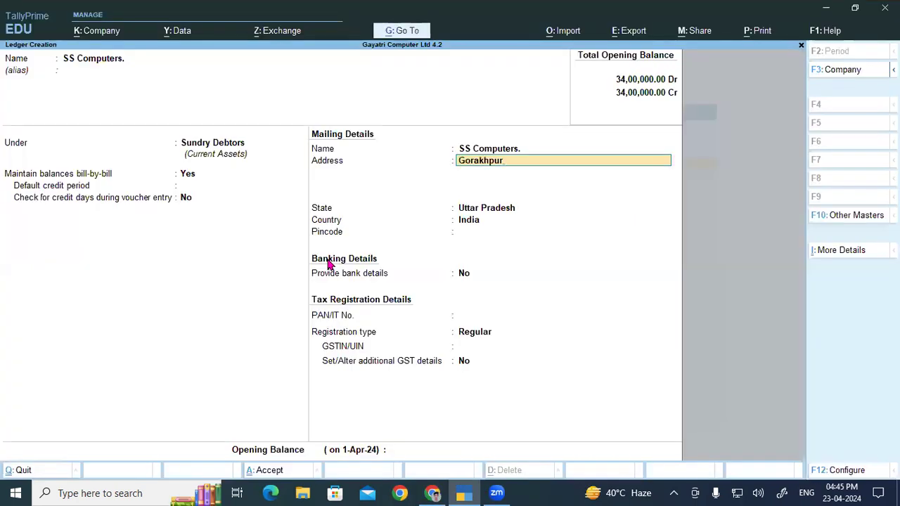
key("Return")
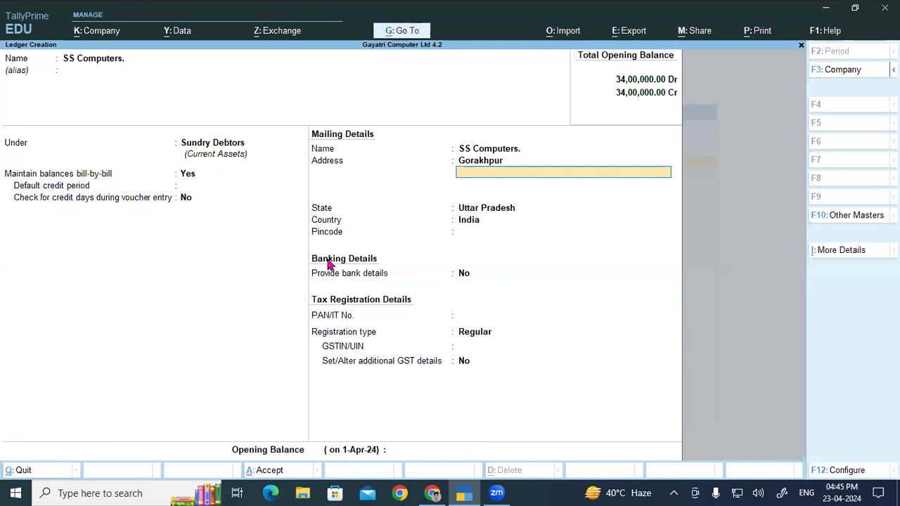
- Keep state Uttar Pradesh and country India, leave the pincode blank and bank details at No, and go to the PAN/IT number
key("Return")
key("Return")
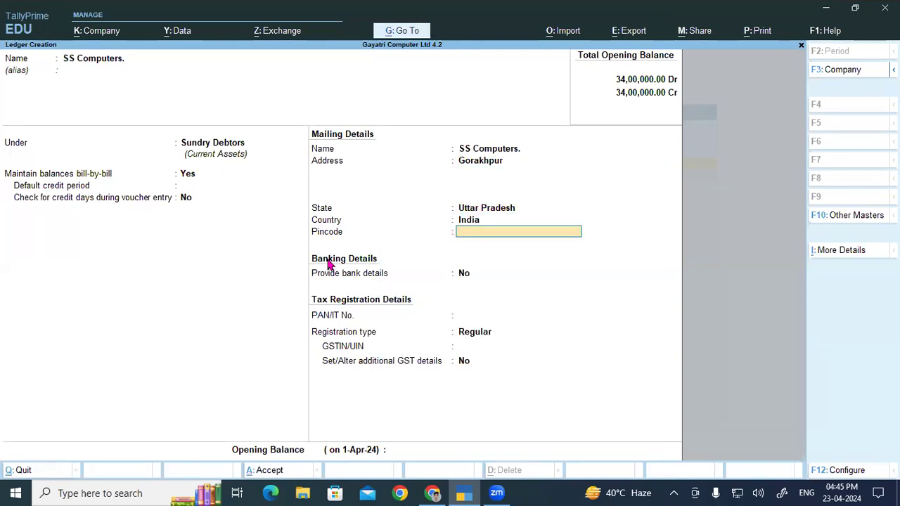
key("Return")
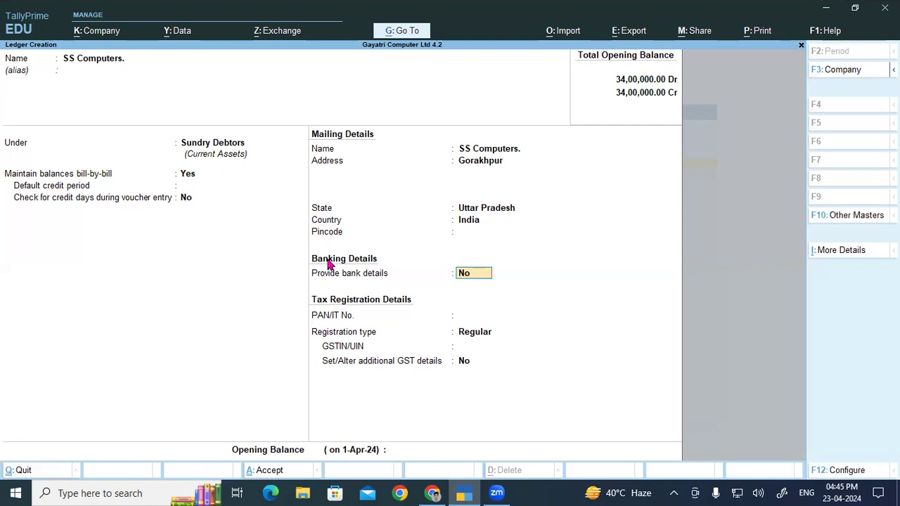
key("Return")
key("Return")
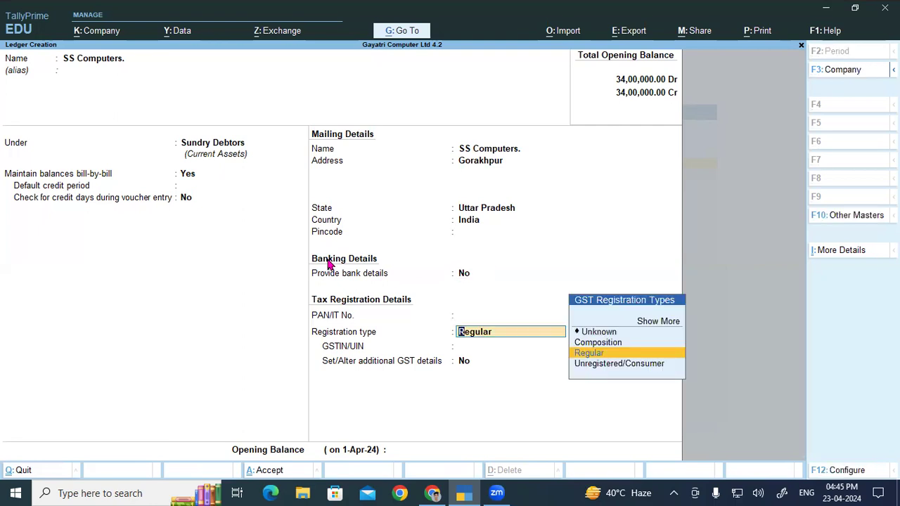
key("BackSpace")
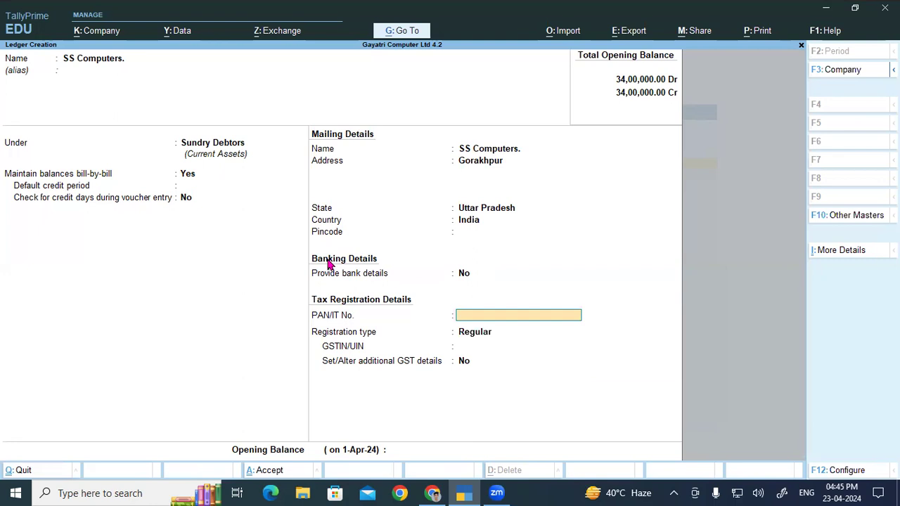
- Switch to the PDF and examine the first two and last three characters of the SS Computers. GSTIN
key("alt")
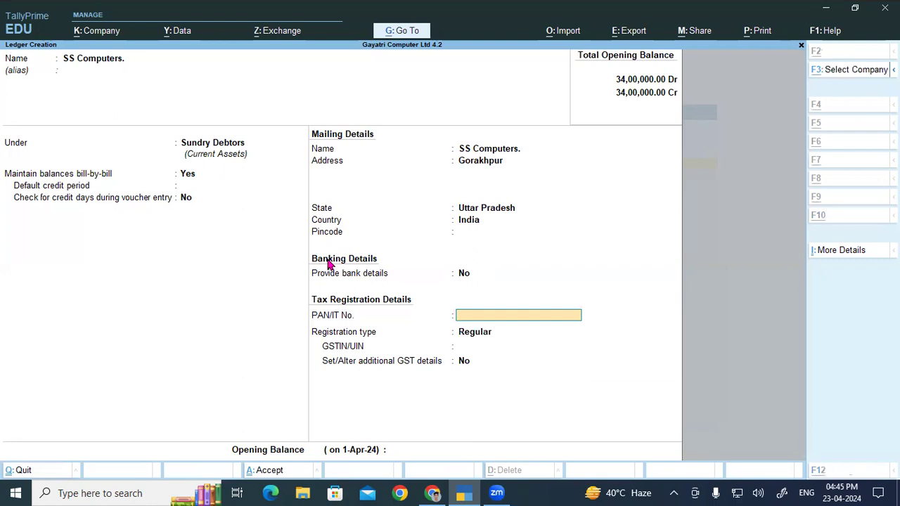
key("alt+Tab")
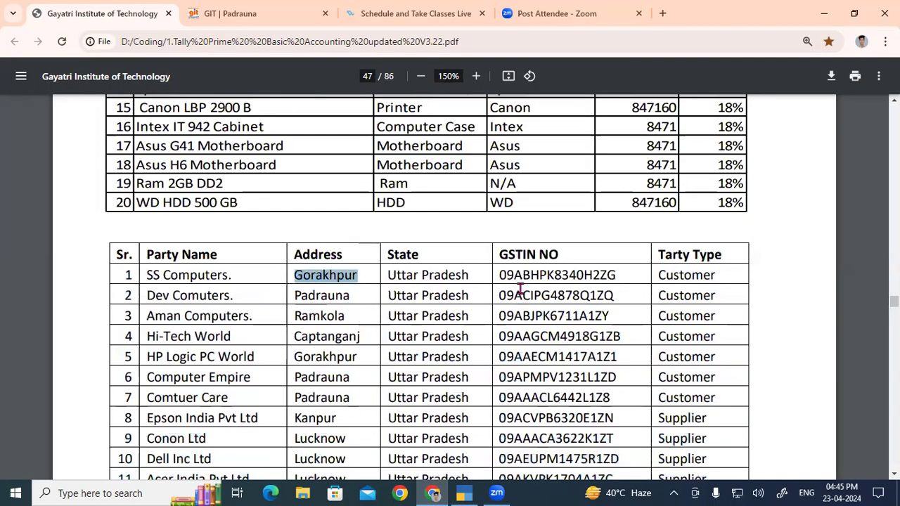
left_click_drag(514, 278, 499, 277)
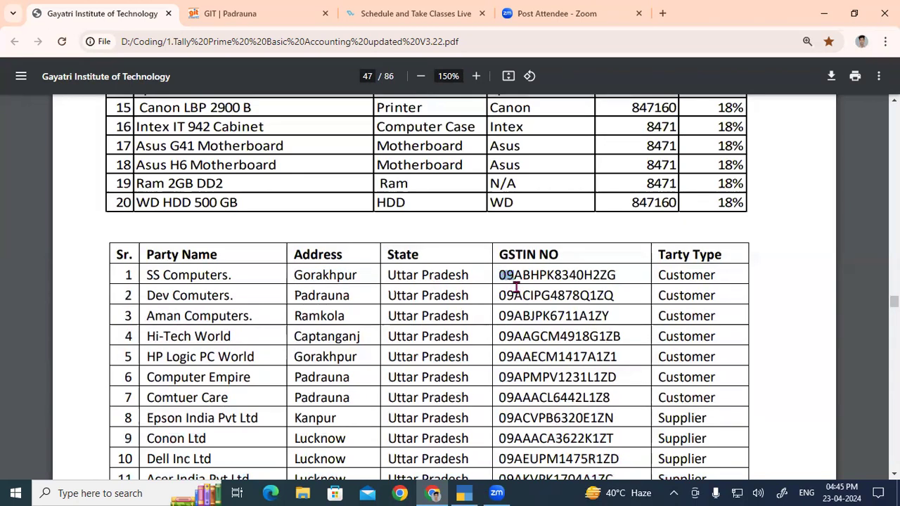
left_click_drag(592, 276, 617, 273)
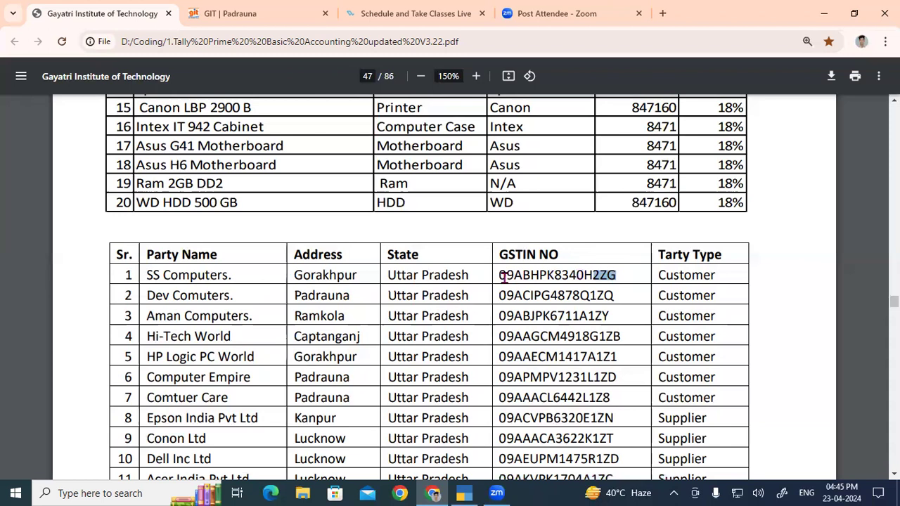
left_click_drag(512, 275, 495, 275)
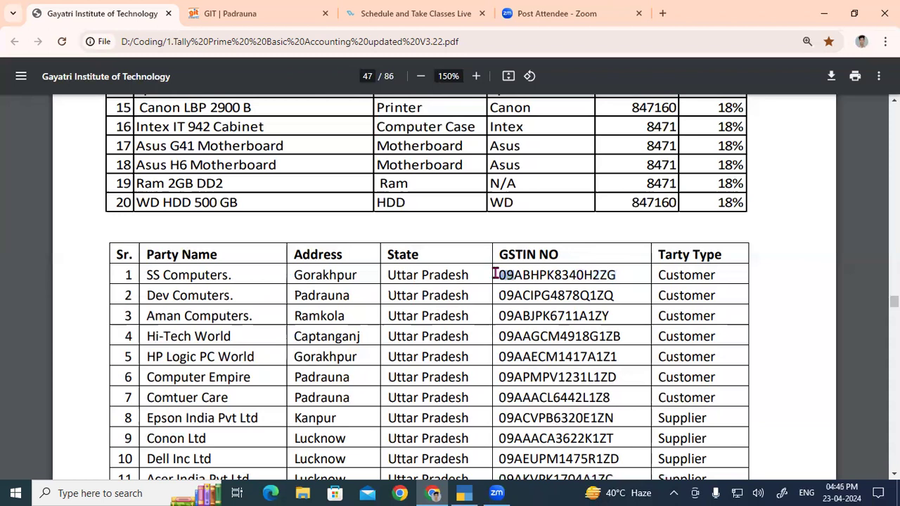
left_click(586, 276)
left_click_drag(611, 275, 593, 276)
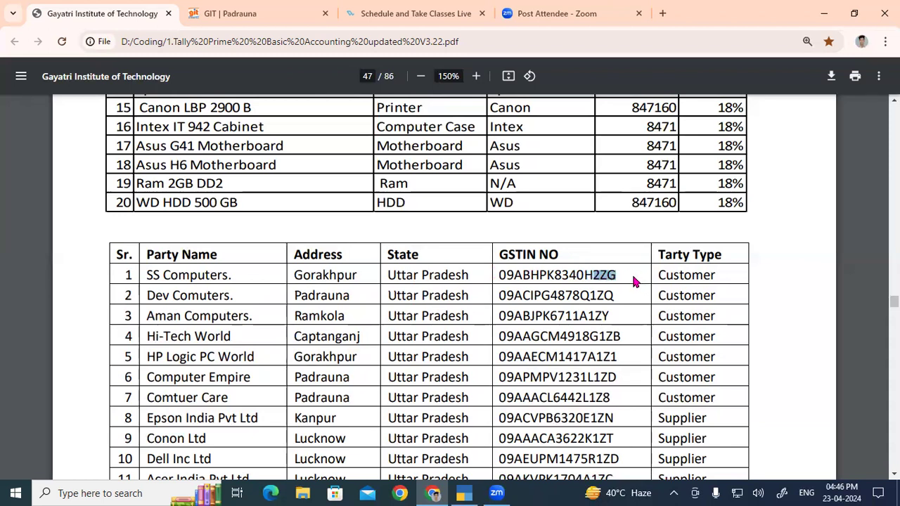
- Copy the PAN portion of the SS Computers. GSTIN from the PDF into the ledger's PAN/IT number in TallyPrime
left_click_drag(599, 275, 514, 275)
left_click_drag(599, 275, 515, 275)
key("ctrl+c")
key("alt+Tab")
key("ctrl+alt+v")
key("Return")
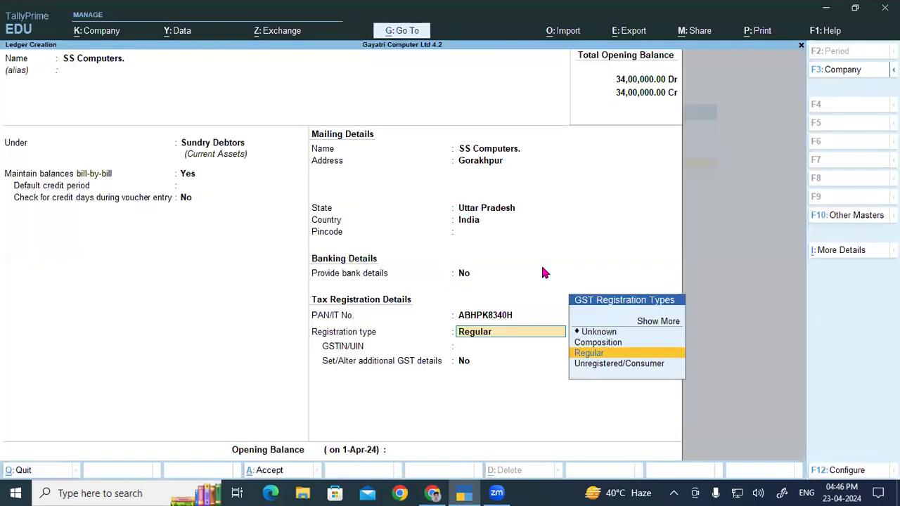
- Keep registration type Regular and copy the complete SS Computers. GSTIN from the PDF into the ledger's GSTIN/UIN
key("Return")
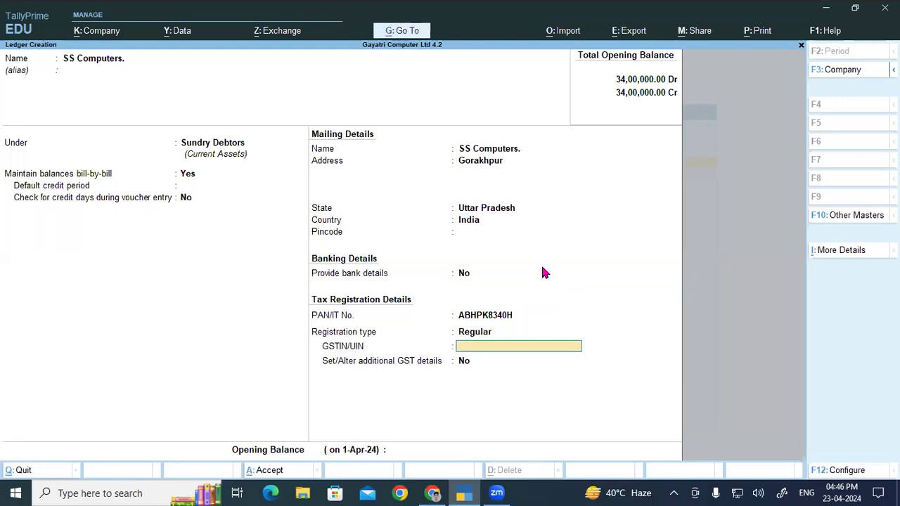
key("alt+Tab")
double_click(542, 274)
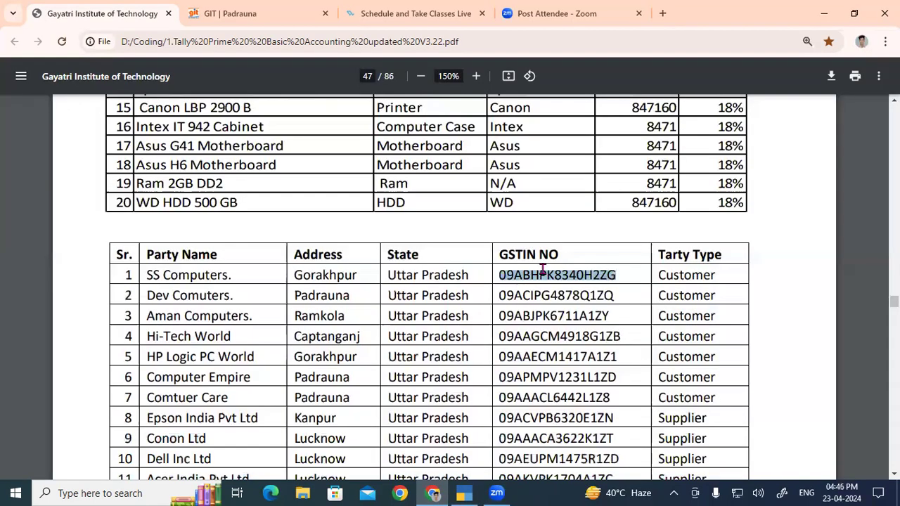
key("ctrl+c")
key("alt+Tab")
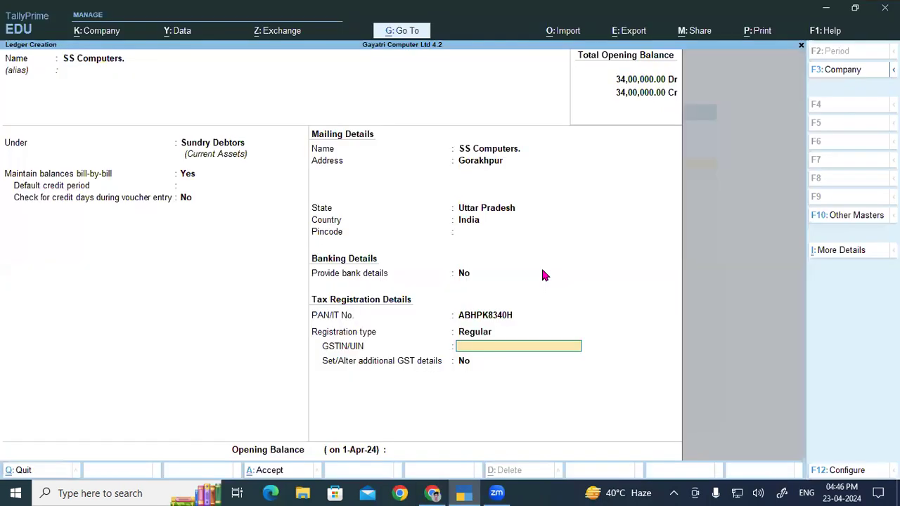
key("ctrl+alt+v")
key("Return")
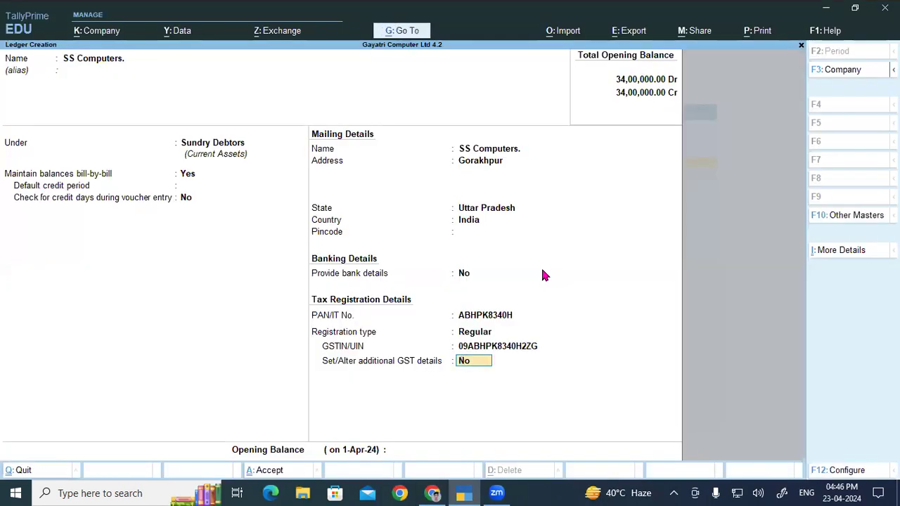
- Keep additional GST details at No and save the SS Computers. ledger without an opening balance
key("Return")
key("ctrl")
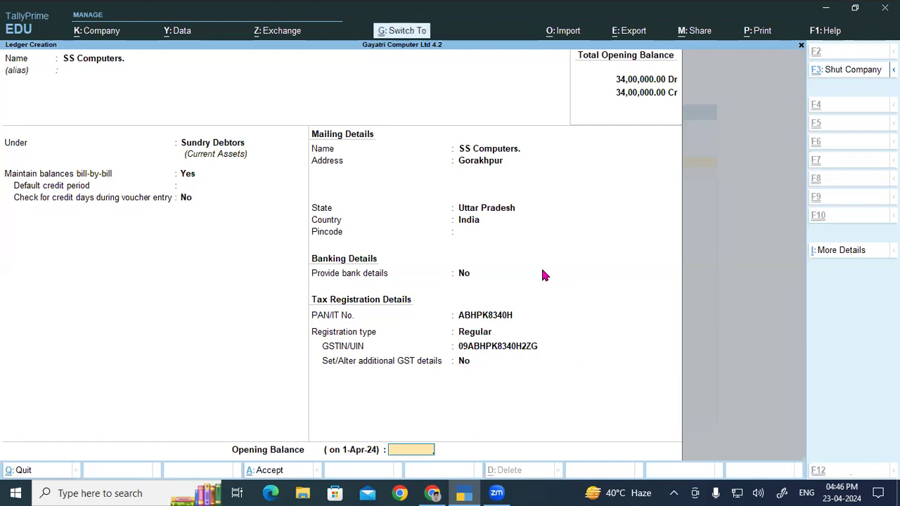
key("ctrl+a")
- Copy the party name Dev Comuters. from the PDF as the name of a new ledger, without an alias
key("alt+Tab")
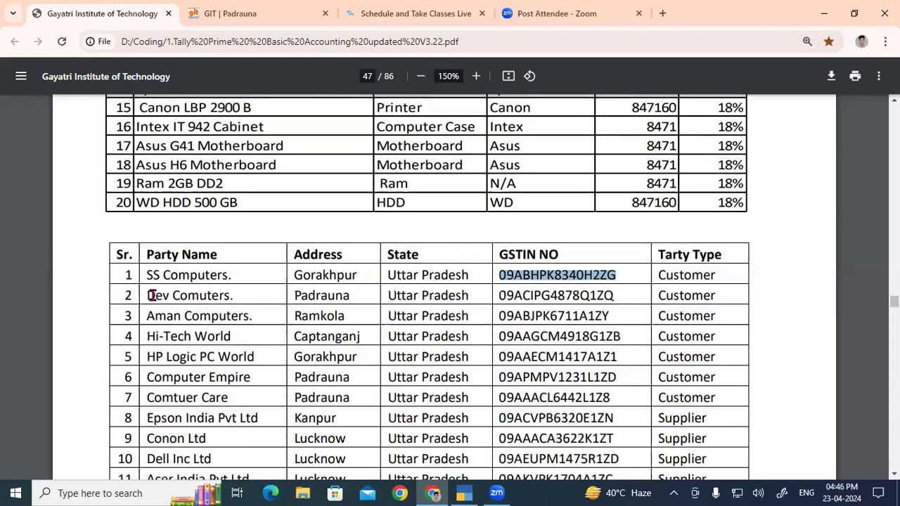
left_click_drag(147, 295, 232, 296)
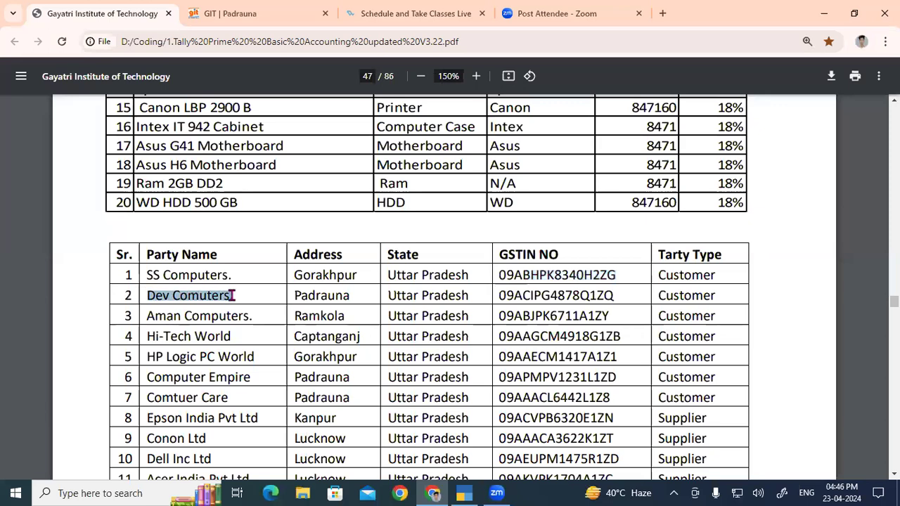
key("alt+Tab")
key("ctrl+v")
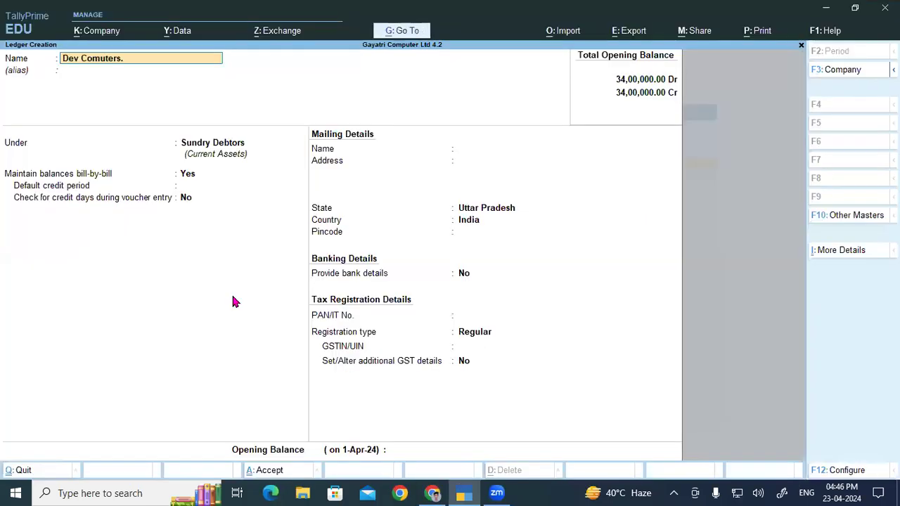
key("Return")
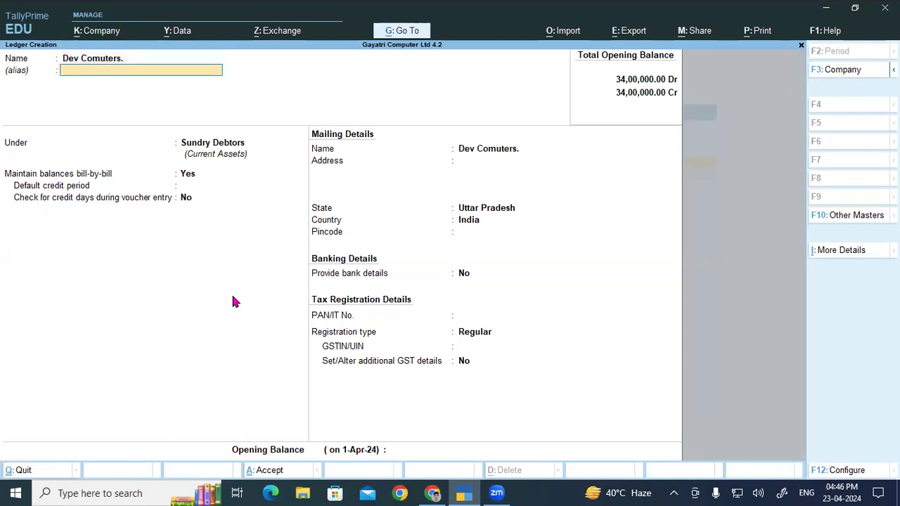
key("Return")
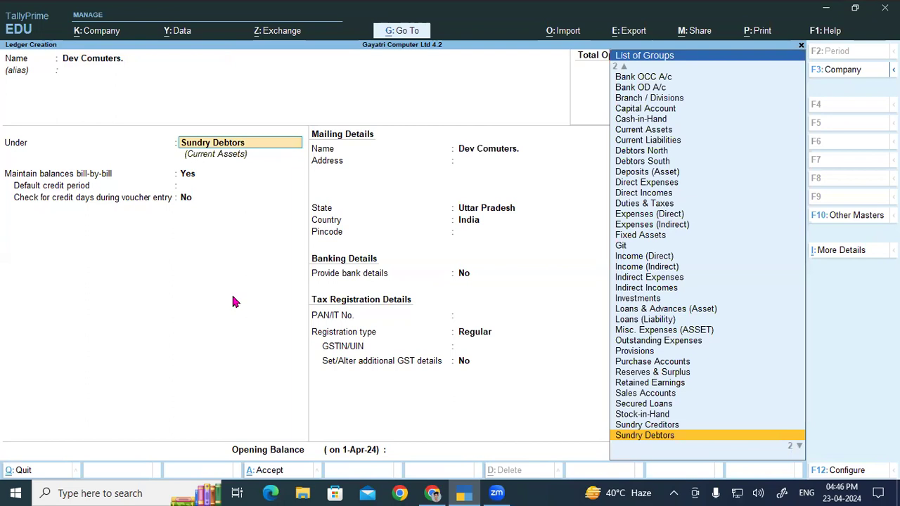
- Keep Sundry Debtors, bill-by-bill balances and the mailing name, then check the spelling of Dev Comuters. in the PDF
key("Return")
key("Return")
key("Return")
key("Return")
key("Return")
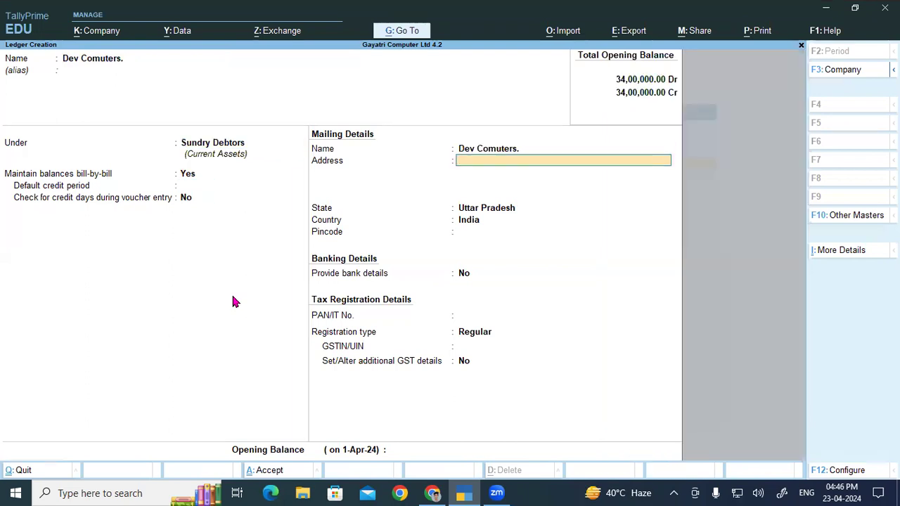
key("alt+Tab")
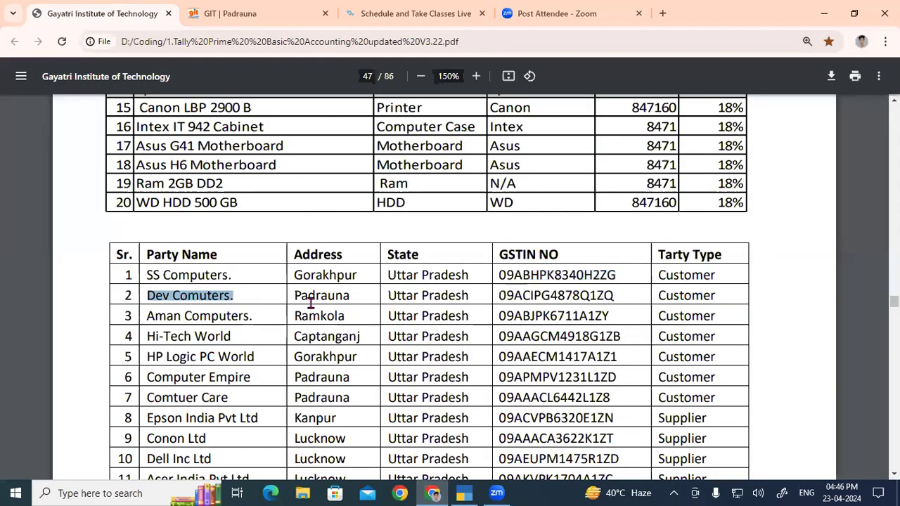
key("alt+Tab")
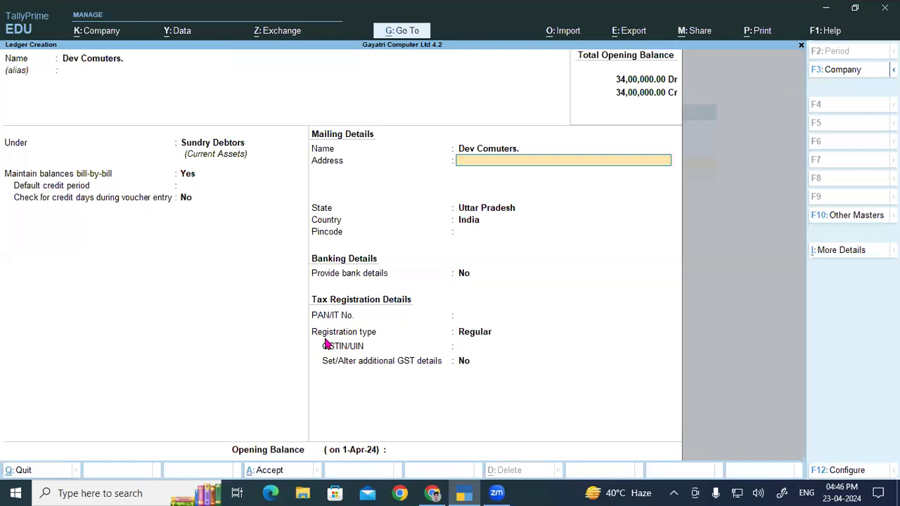
- Correct the ledger name to Dev Computers, keeping Sundry Debtors, bill-by-bill balances at Yes and the matching mailing name
left_click(121, 62)
type("De")
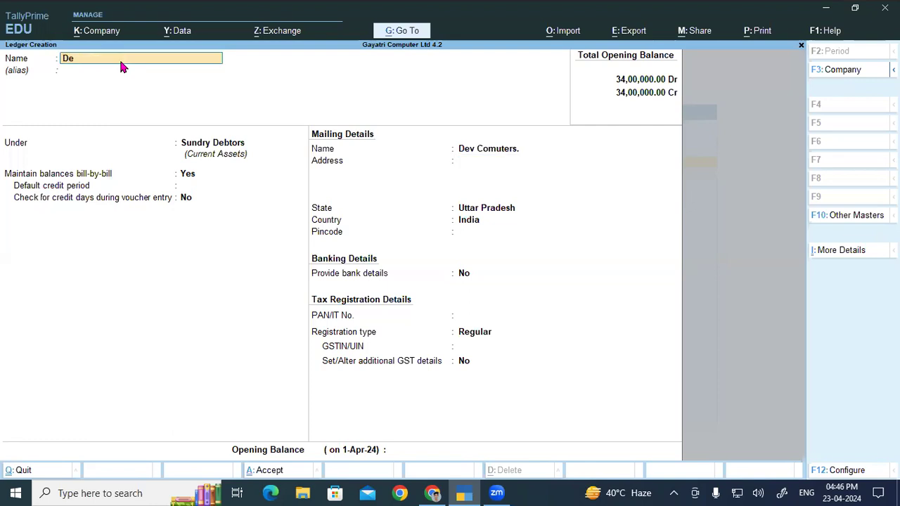
type("v C")
key("Return")
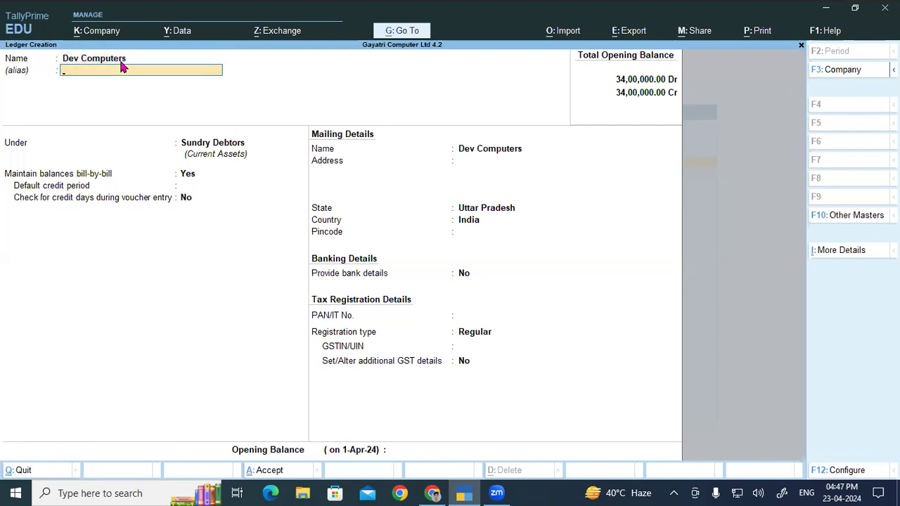
key("Return")
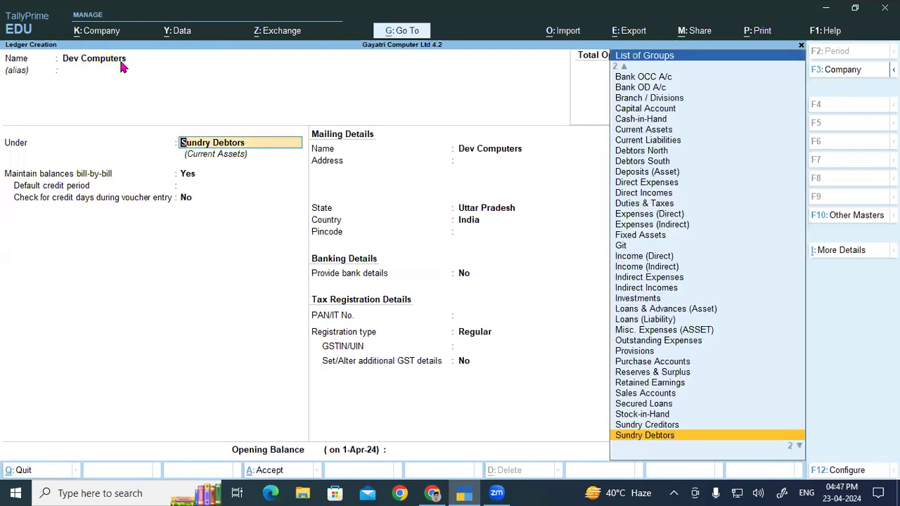
key("Return")
key("Return")
key("Return")
key("Return")
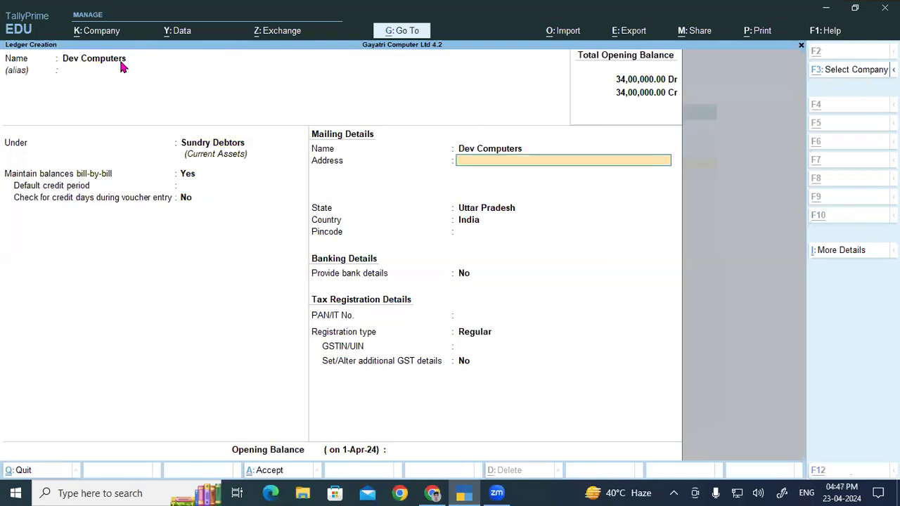
- Copy Padrauna from the second party row of the PDF into the Dev Computers ledger's mailing address
key("alt+Tab")
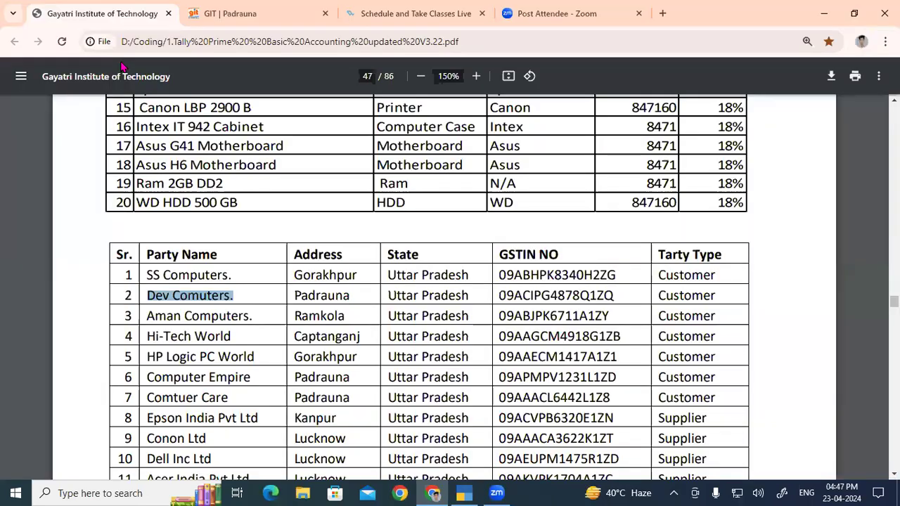
double_click(321, 297)
key("ctrl+c")
key("alt+Tab")
key("ctrl+alt+v")
key("Return")
- Keep state Uttar Pradesh, country India, bank details No and registration type Regular, leaving the pincode and PAN/IT number blank
key("Return")
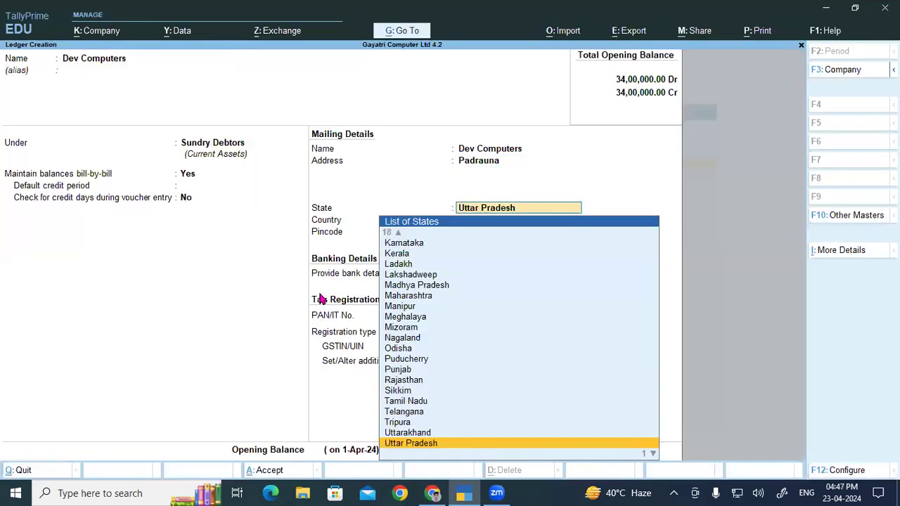
key("Return")
key("Return")
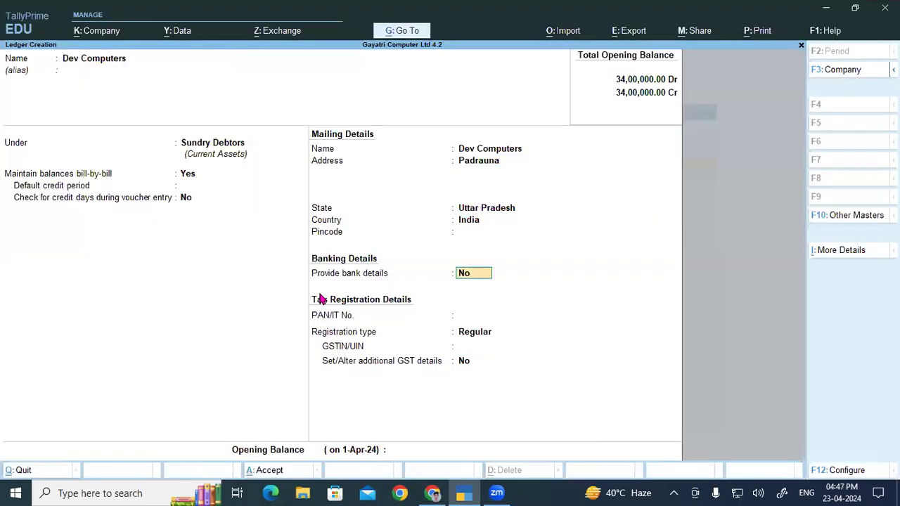
key("Return")
key("Return")
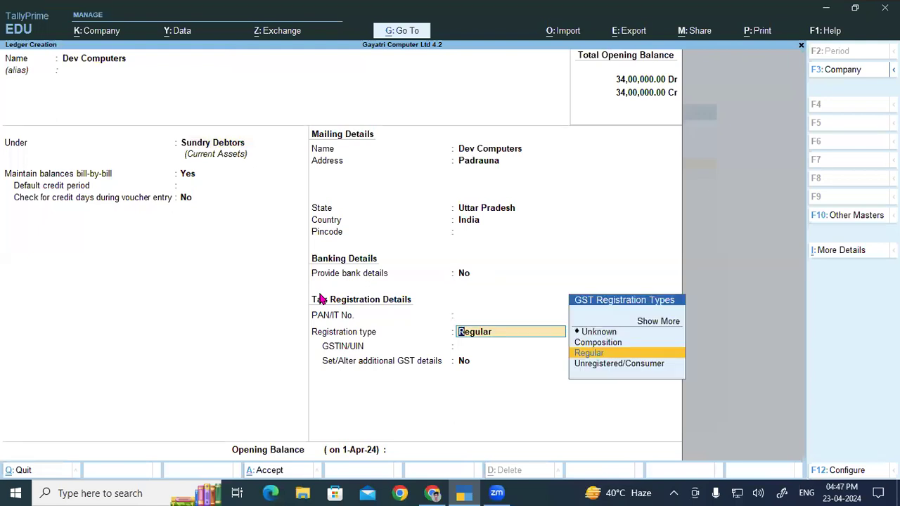
key("Return")
- Copy the GSTIN of the second party row in the PDF into the Dev Computers ledger's GSTIN/UIN
key("alt+Tab")
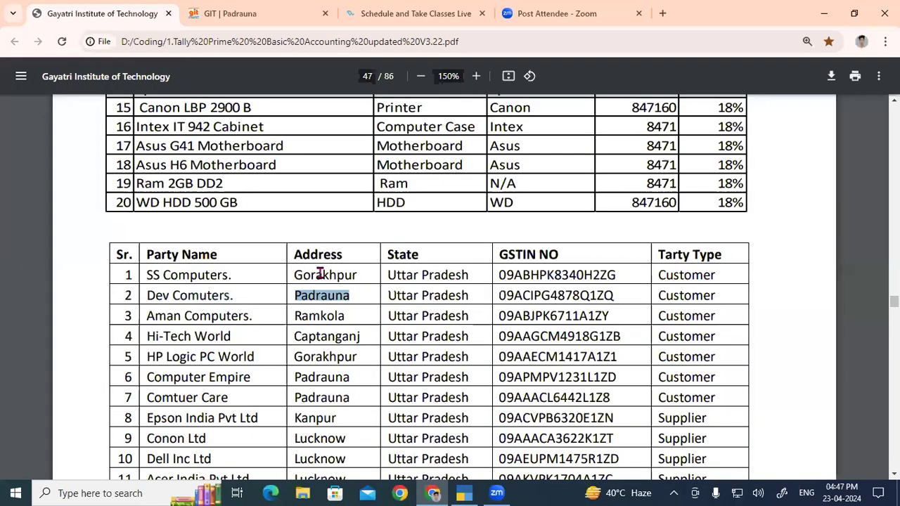
double_click(540, 294)
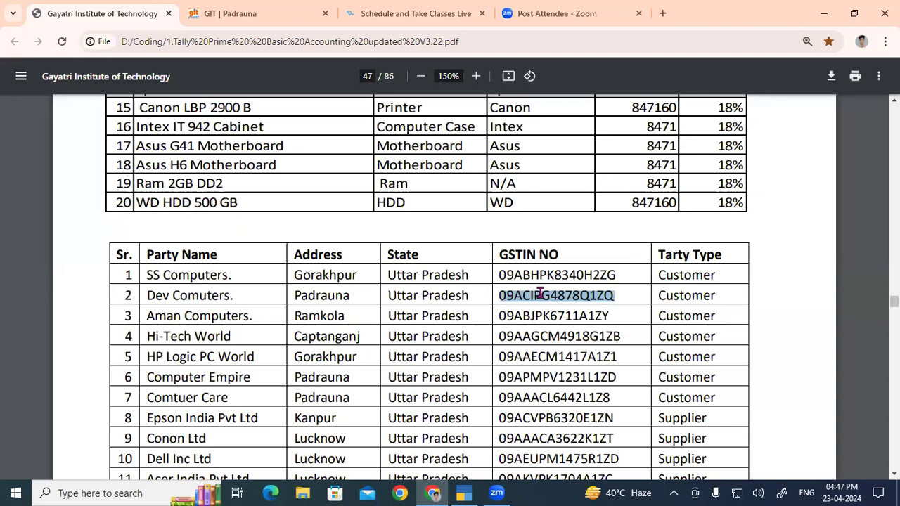
key("ctrl+c")
key("alt+Tab")
key("ctrl+v")
key("Return")
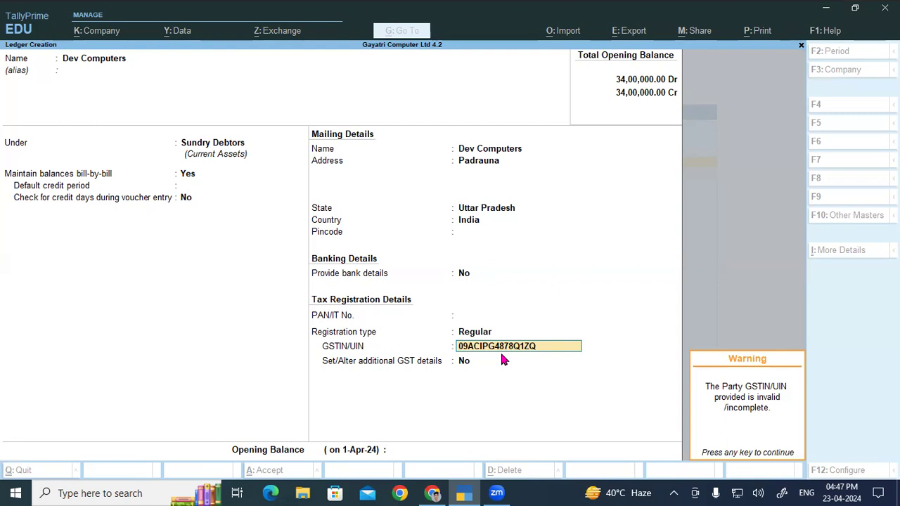
- Keep the entered GSTIN and additional GST details at No, and save the Dev Computers ledger without an opening balance
key("Return")
key("Return")
key("Return")
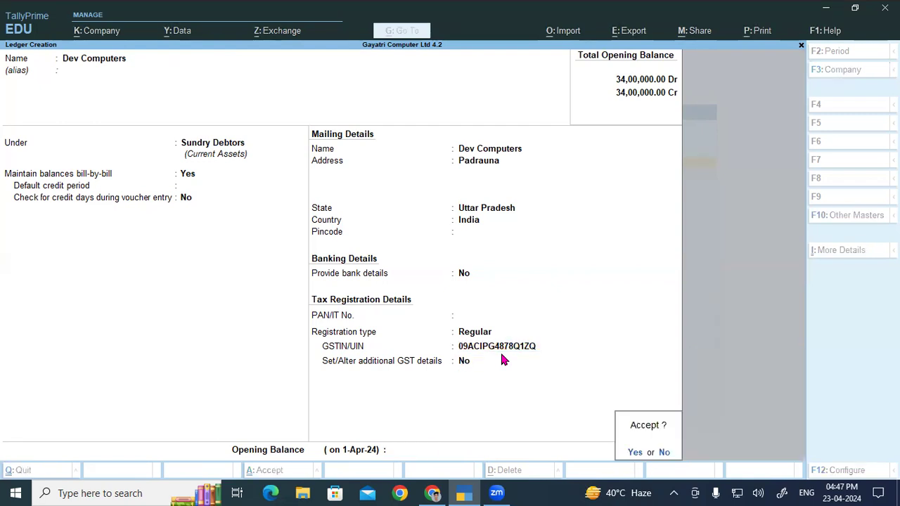
key("Return")
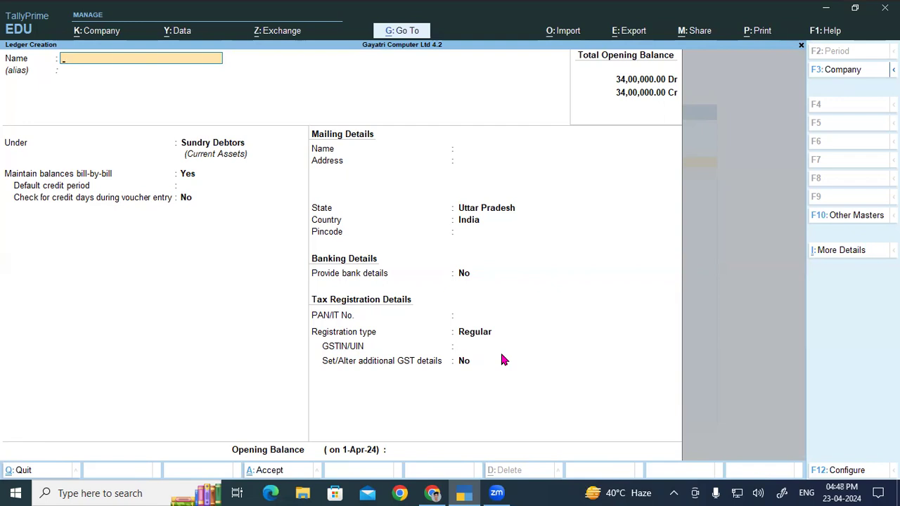
- Review the entire Dev Comuters. row and the item table above it in the PDF
key("alt+Tab")
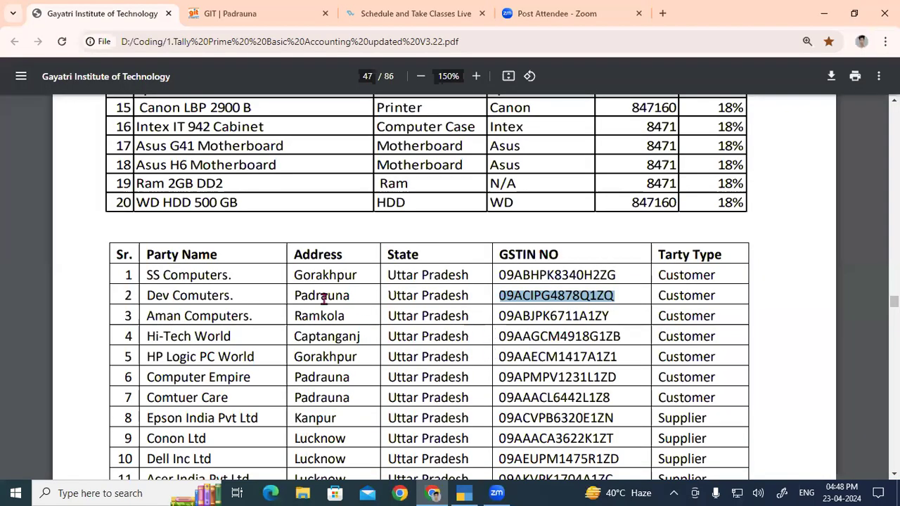
left_click_drag(148, 295, 719, 296)
scroll(514, 288, "up", 2)
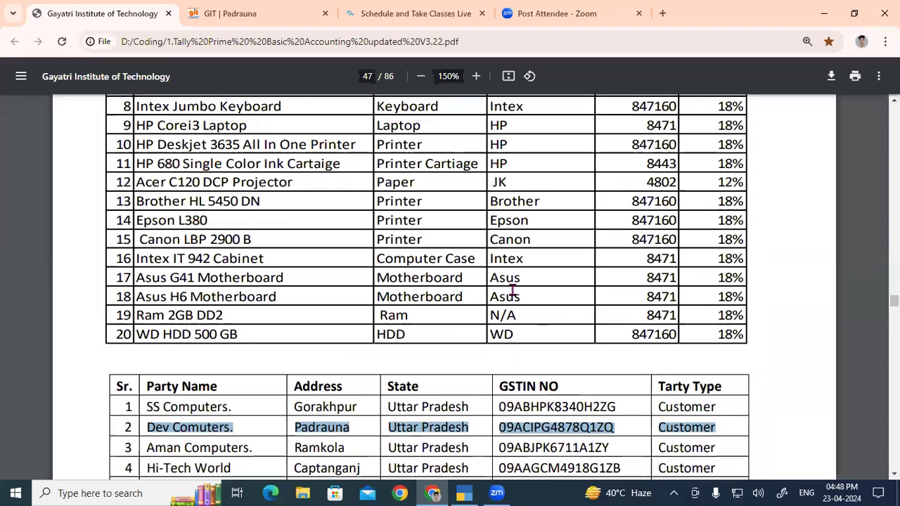
- Find the third party row in the PDF's party table and highlight the name Aman Computers
scroll(433, 271, "down", 5)
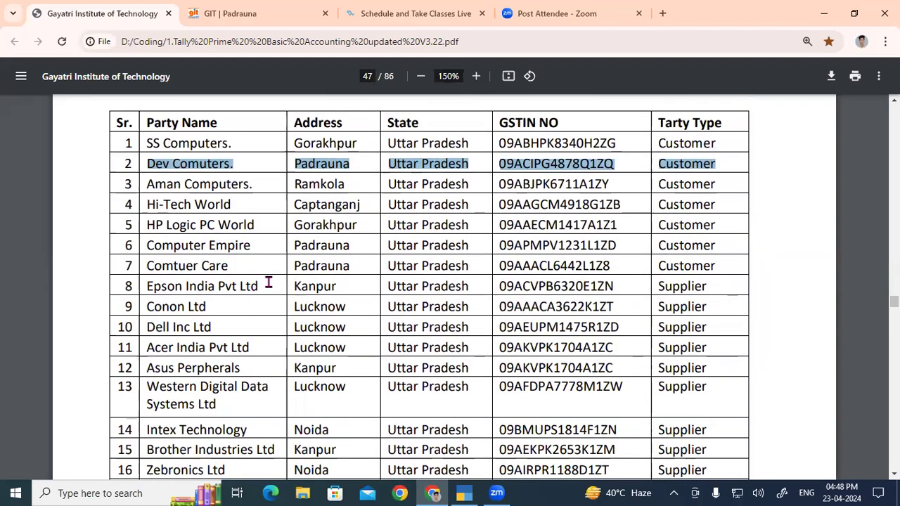
left_click(268, 282)
left_click_drag(144, 189, 269, 195)
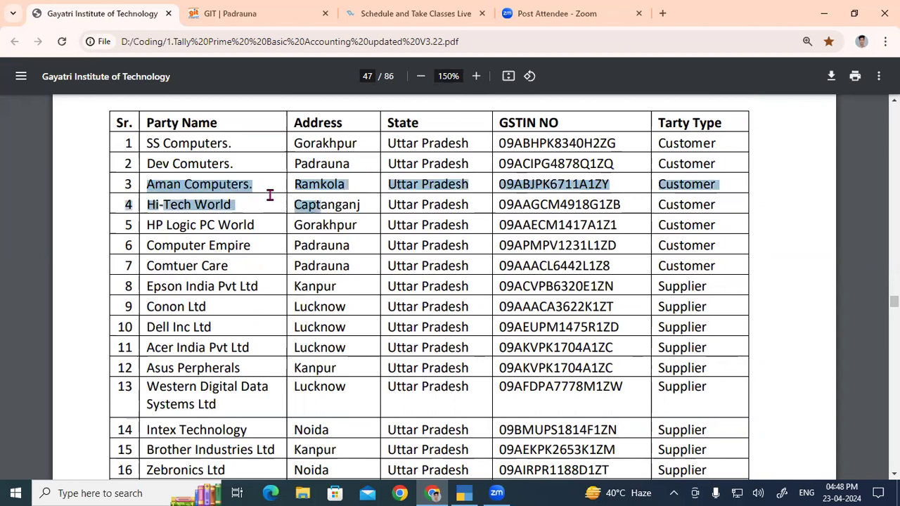
left_click(201, 189)
left_click_drag(145, 184, 264, 184)
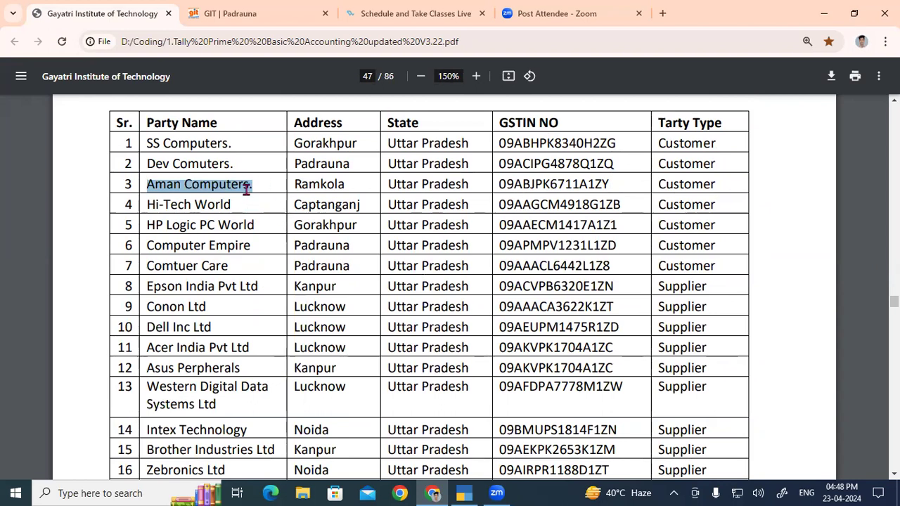
- Review the remaining customer and supplier rows of the PDF's party table, from Aman Computers down to HP India Pvt Ltd Delhi
scroll(246, 188, "down", 5)
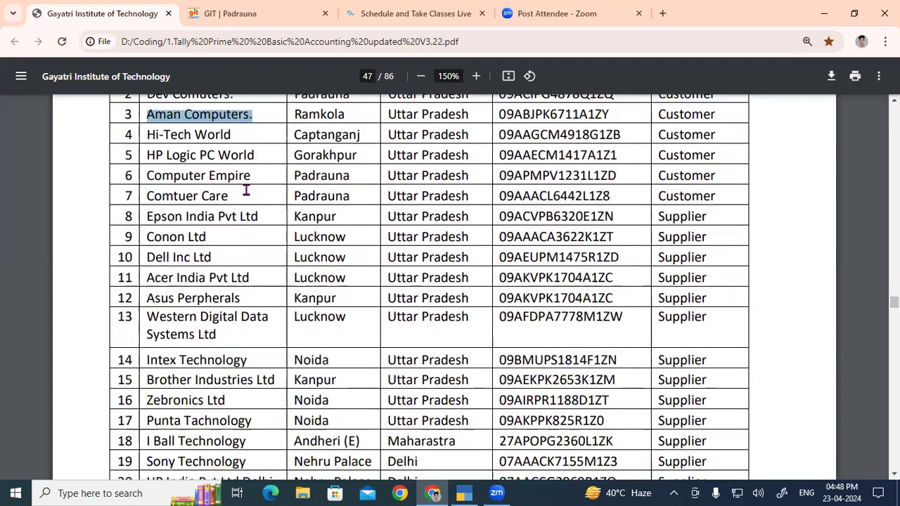
scroll(253, 208, "down", 4)
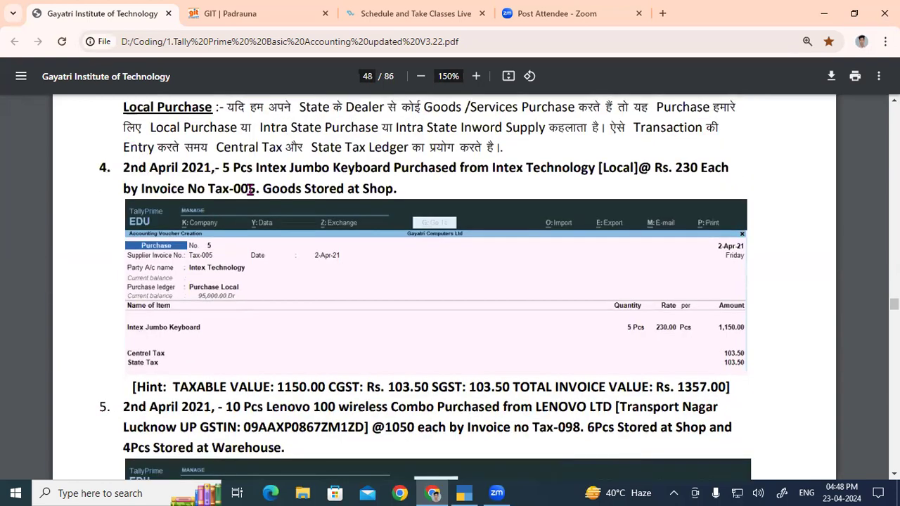
scroll(247, 209, "up", 3)
scroll(211, 211, "up", 4)
scroll(158, 155, "up", 2)
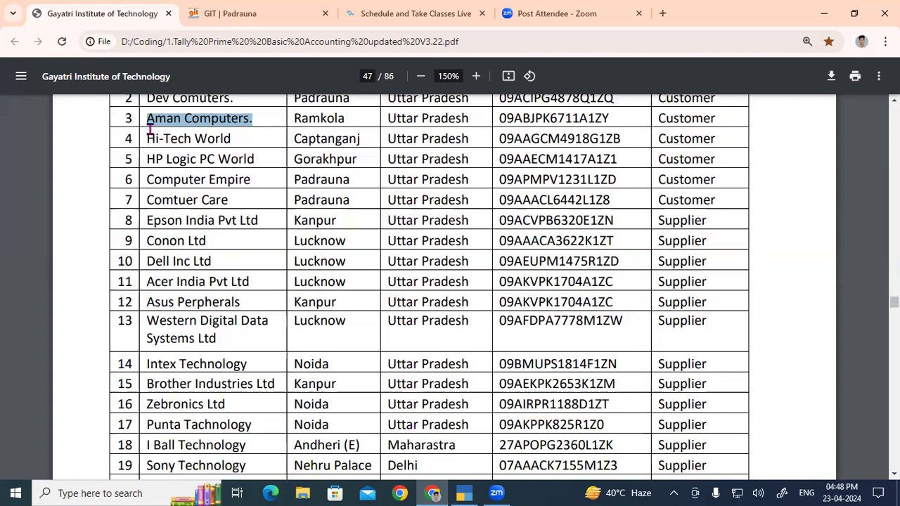
scroll(147, 124, "up", 8)
left_click_drag(141, 130, 346, 282)
scroll(346, 277, "down", 8)
left_click_drag(176, 139, 640, 396)
scroll(501, 336, "down", 2)
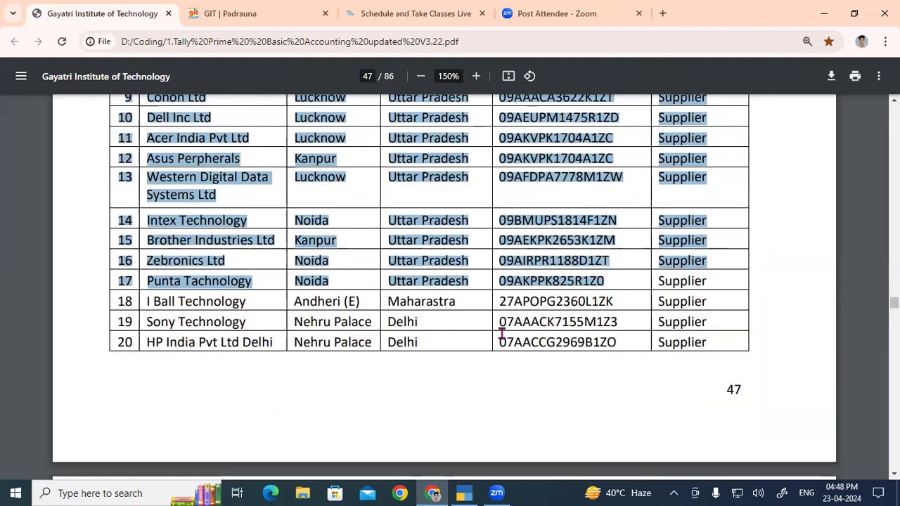
- Examine the Purchase Voucher additional assignment on page 48 of the PDF, covering the Local Purchase and Purchase Interstate sections
scroll(442, 303, "down", 6)
scroll(227, 281, "down", 2)
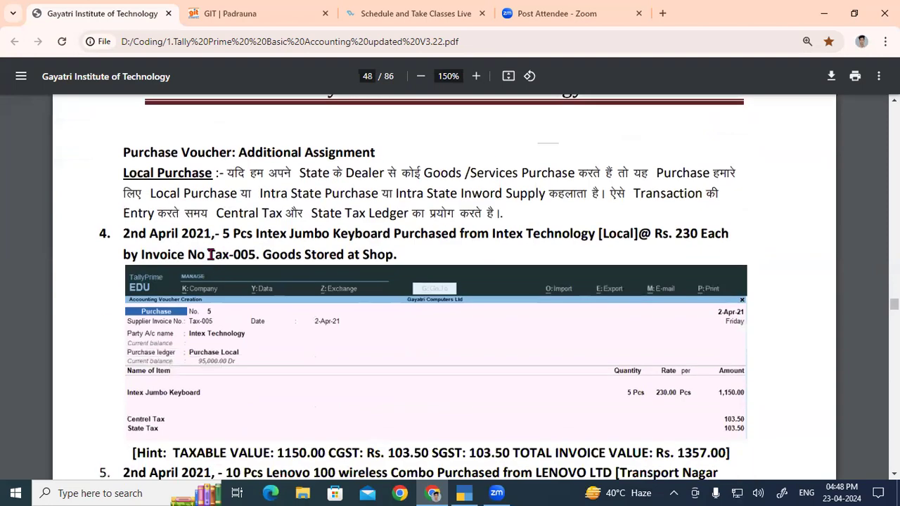
left_click_drag(125, 153, 219, 151)
scroll(196, 147, "down", 1)
scroll(196, 147, "up", 1)
left_click_drag(124, 173, 211, 173)
scroll(296, 282, "down", 10)
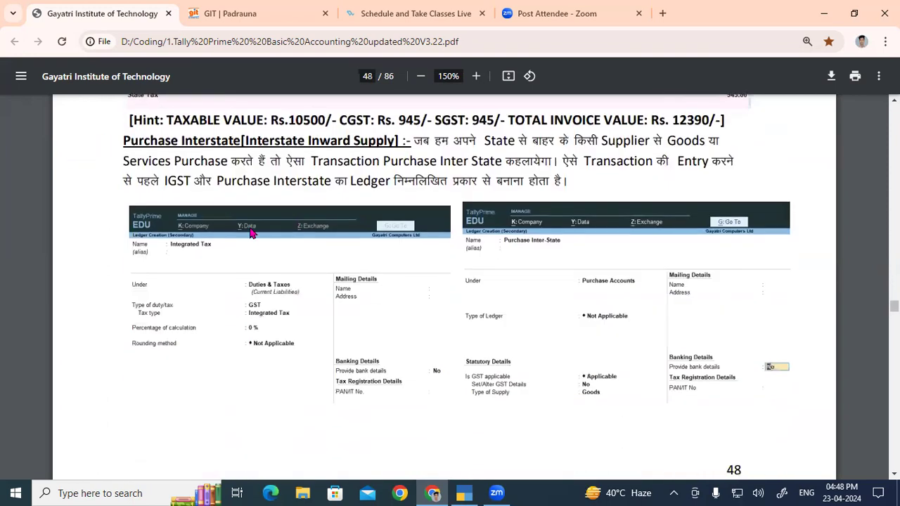
left_click_drag(125, 142, 239, 141)
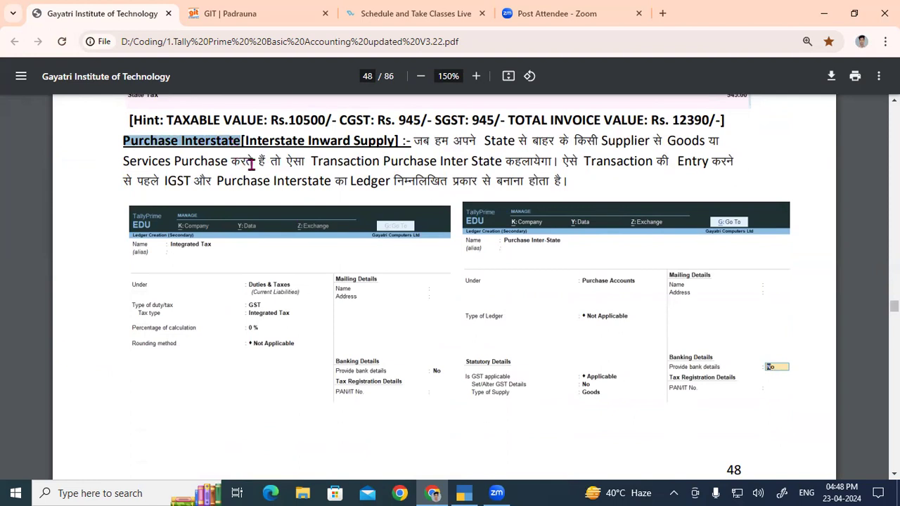
left_click(337, 203)
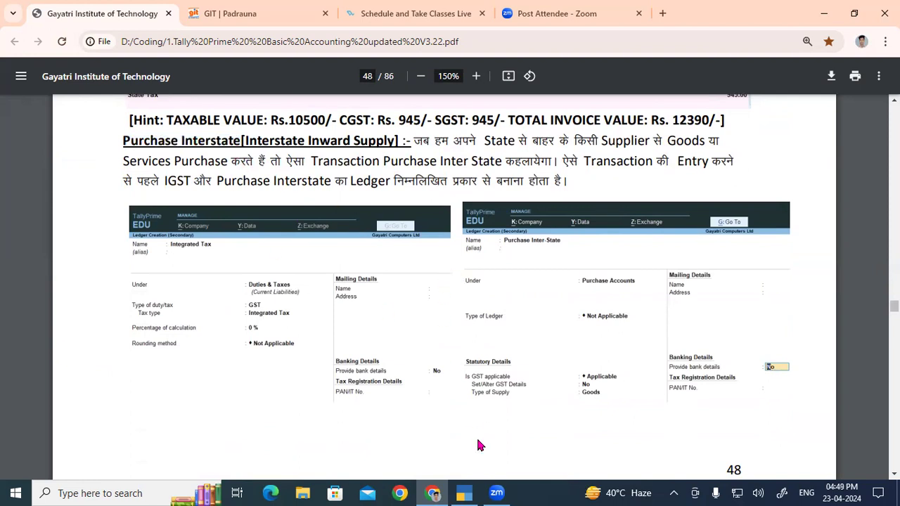